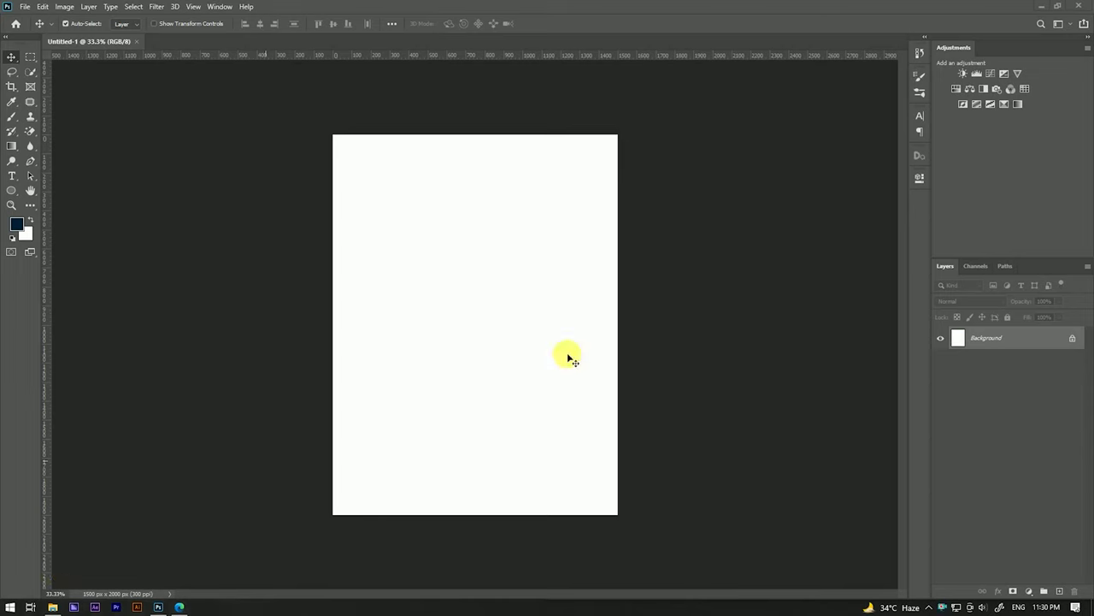
- Open the Photo Manipulation source folder and drag Mountain.jpg onto the Photoshop canvas
{"action": "left_click", "coordinate": [53, 604]}
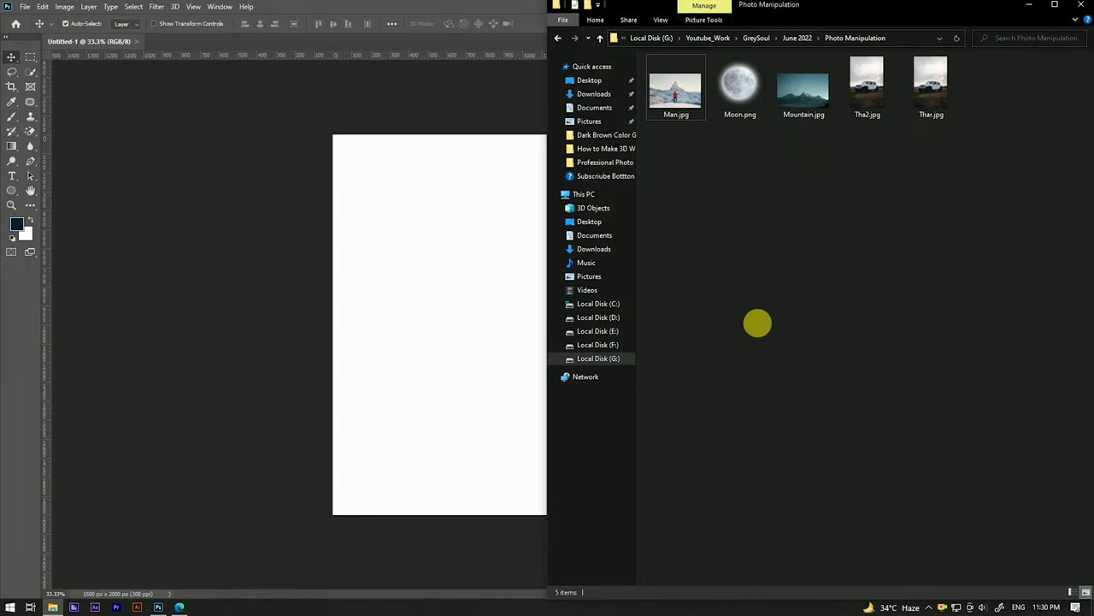
{"action": "right_click", "coordinate": [804, 272]}
{"action": "left_click", "coordinate": [823, 319]}
{"action": "right_click", "coordinate": [801, 266]}
{"action": "left_click", "coordinate": [820, 318]}
{"action": "right_click", "coordinate": [809, 250]}
{"action": "left_click", "coordinate": [838, 305]}
{"action": "left_click_drag", "start_coordinate": [802, 94], "coordinate": [488, 258]}
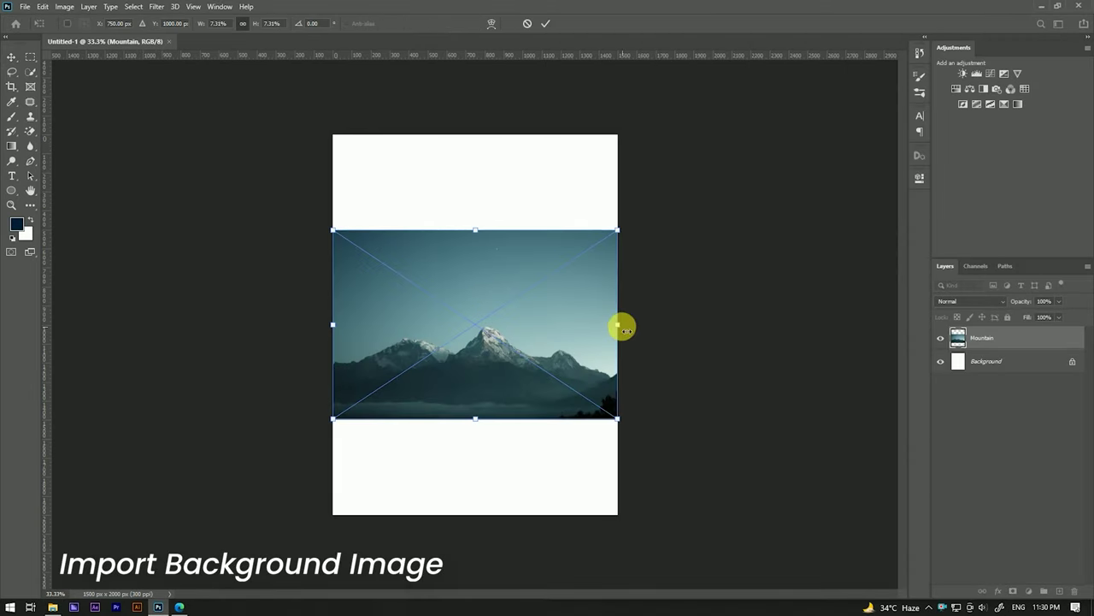
- Scale the Mountain photo up to the canvas width above a white bottom strip, and commit
{"action": "left_click_drag", "start_coordinate": [619, 326], "coordinate": [703, 324]}
{"action": "left_click_drag", "start_coordinate": [539, 382], "coordinate": [534, 320]}
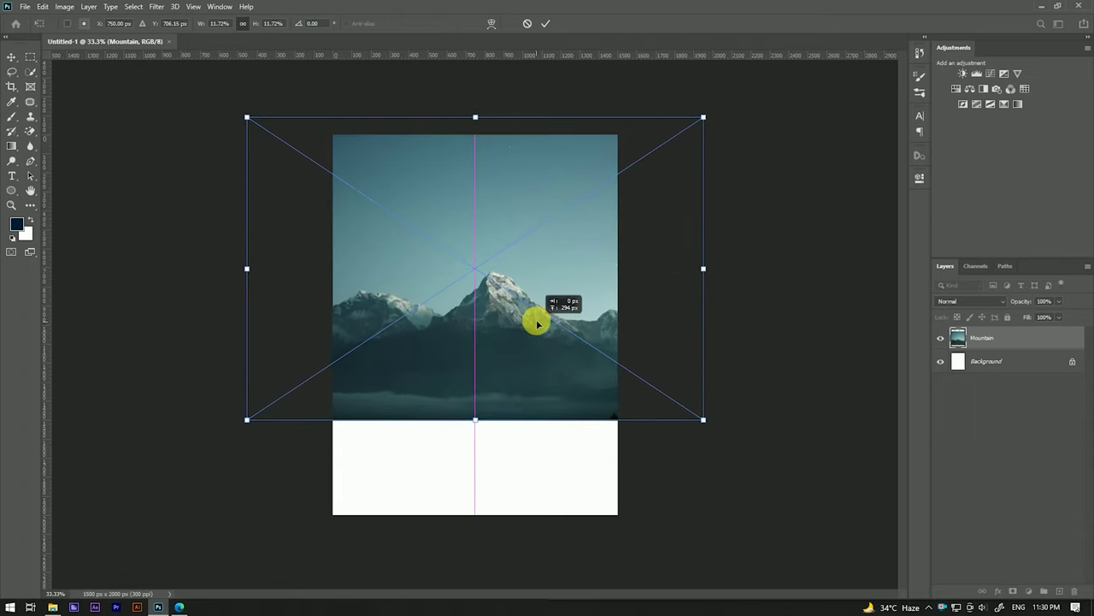
{"action": "left_click_drag", "start_coordinate": [710, 265], "coordinate": [726, 263]}
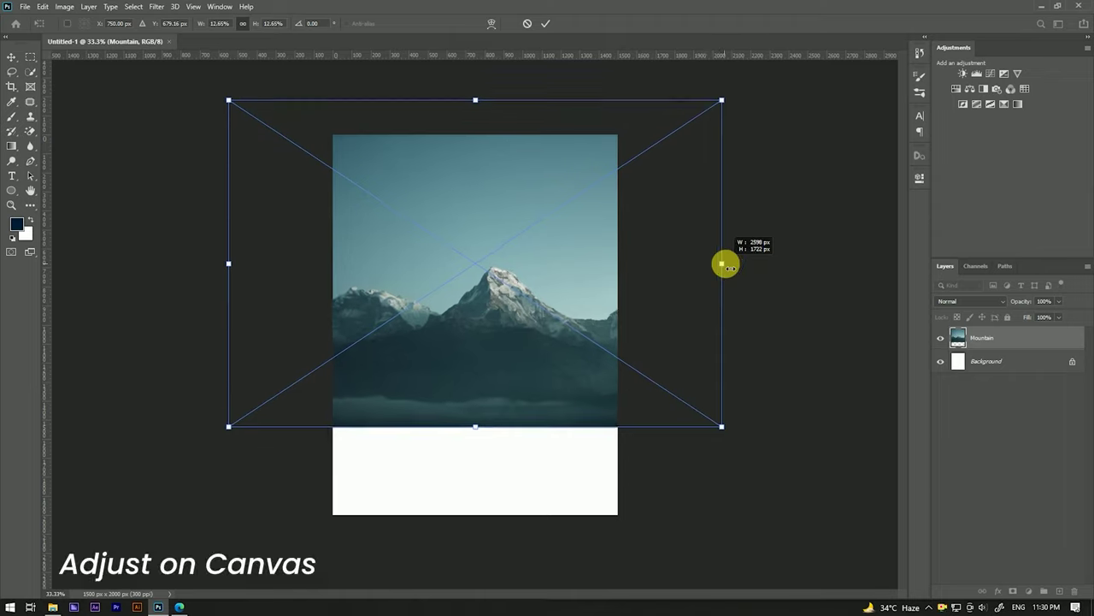
{"action": "mouse_move", "coordinate": [560, 349]}
{"action": "left_mouse_down"}
{"action": "mouse_move", "coordinate": [546, 377]}
{"action": "mouse_move", "coordinate": [543, 368]}
{"action": "mouse_move", "coordinate": [548, 383]}
{"action": "left_mouse_up"}
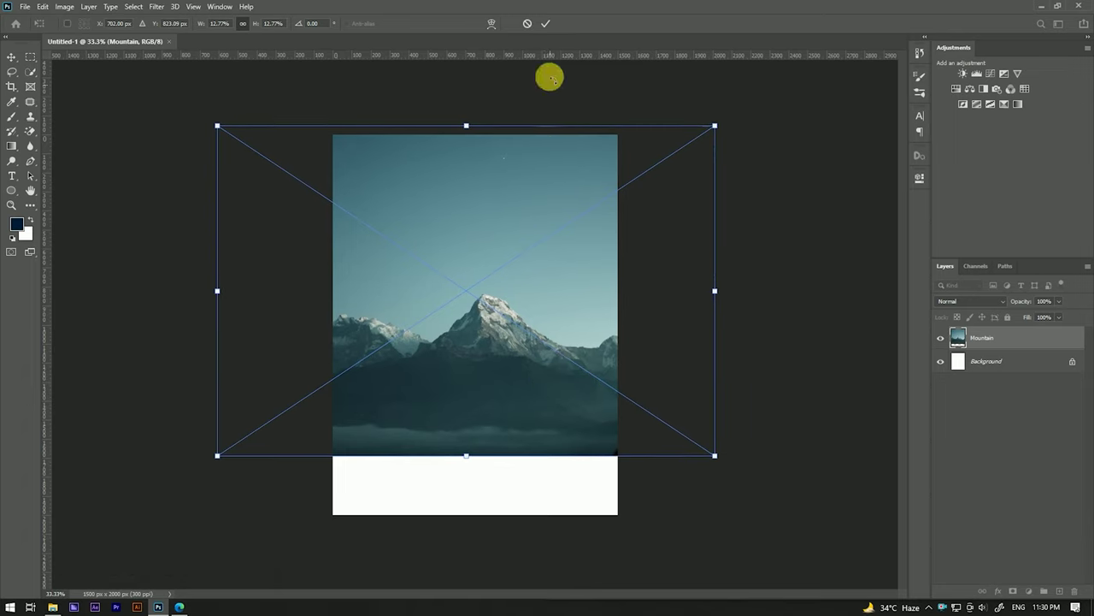
{"action": "left_click", "coordinate": [546, 23]}
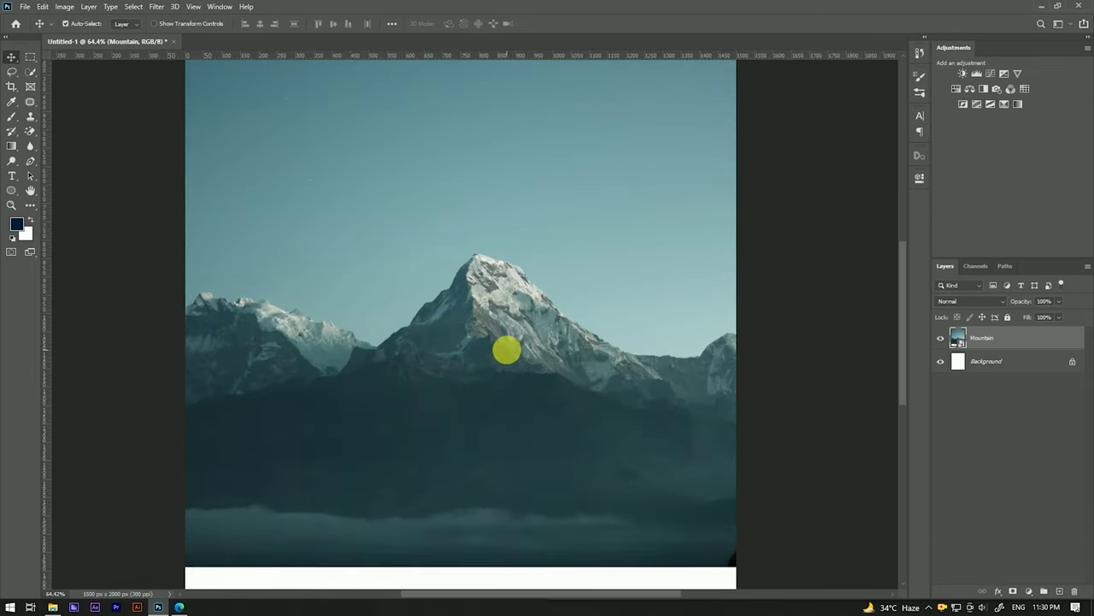
{"action": "left_click_drag", "start_coordinate": [498, 342], "coordinate": [490, 322]}
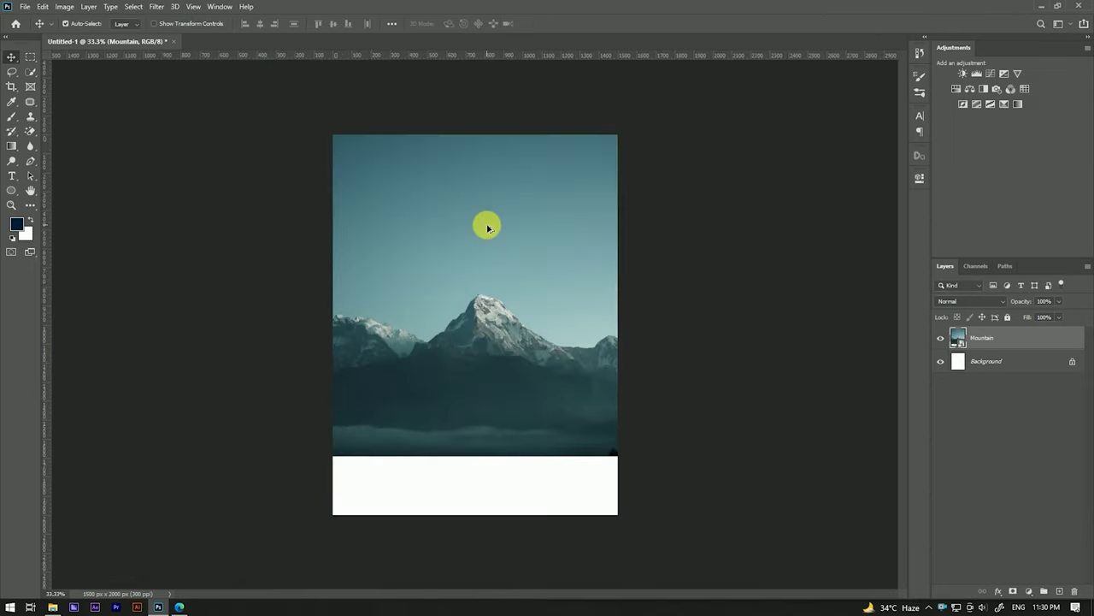
{"action": "scroll", "coordinate": [496, 243], "scroll_direction": "up", "scroll_amount": 1}
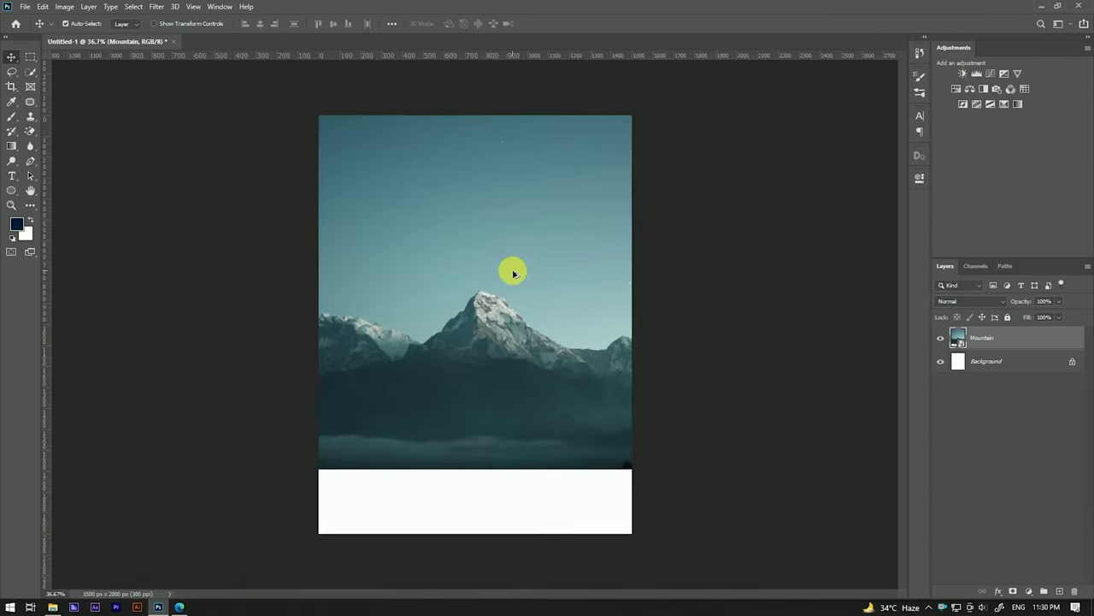
{"action": "left_click", "coordinate": [1034, 592]}
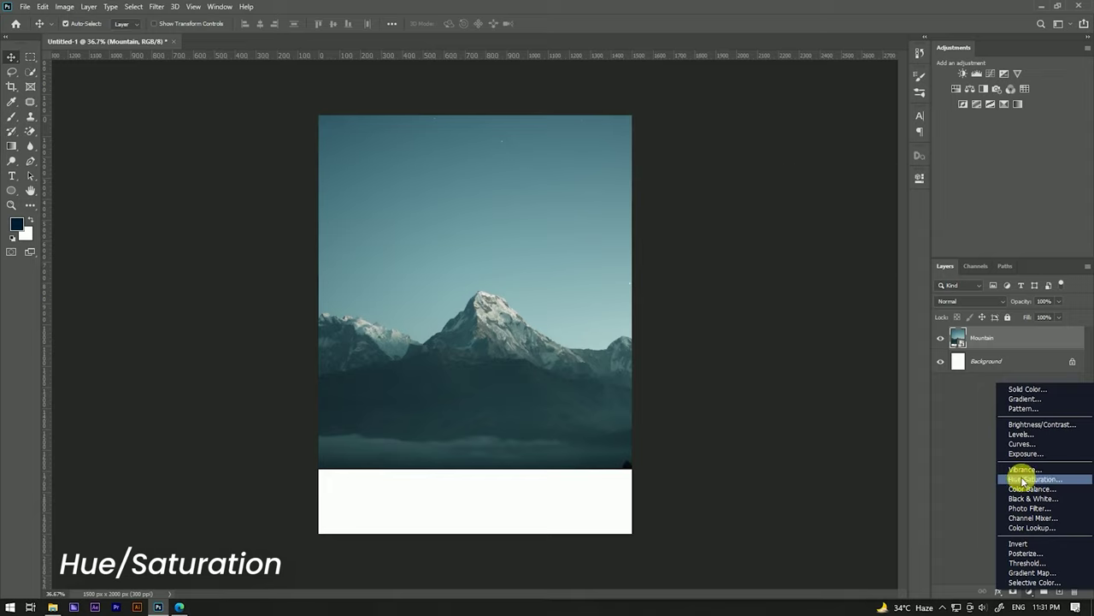
- Add a Hue/Saturation adjustment layer set to Hue +1 and Saturation +21
{"action": "left_click", "coordinate": [1024, 481]}
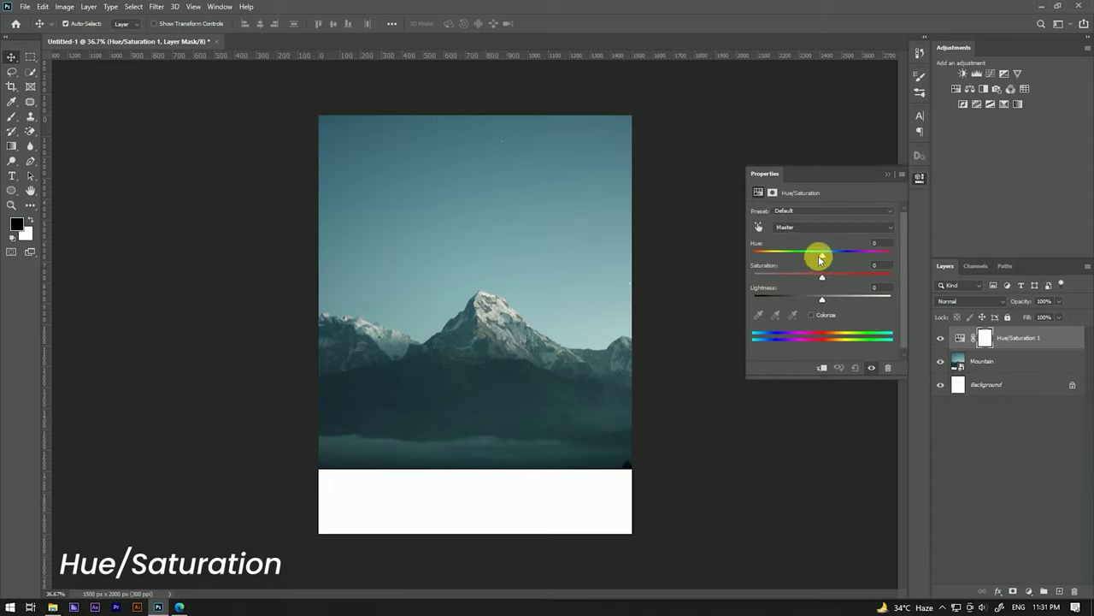
{"action": "left_click_drag", "start_coordinate": [820, 259], "coordinate": [823, 259]}
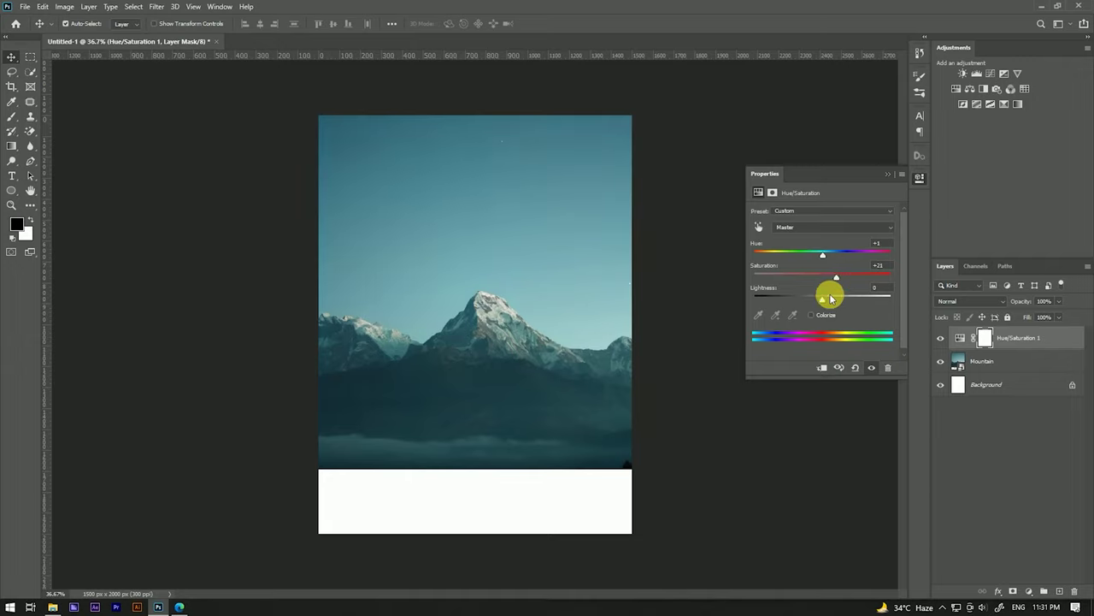
{"action": "left_click", "coordinate": [887, 174]}
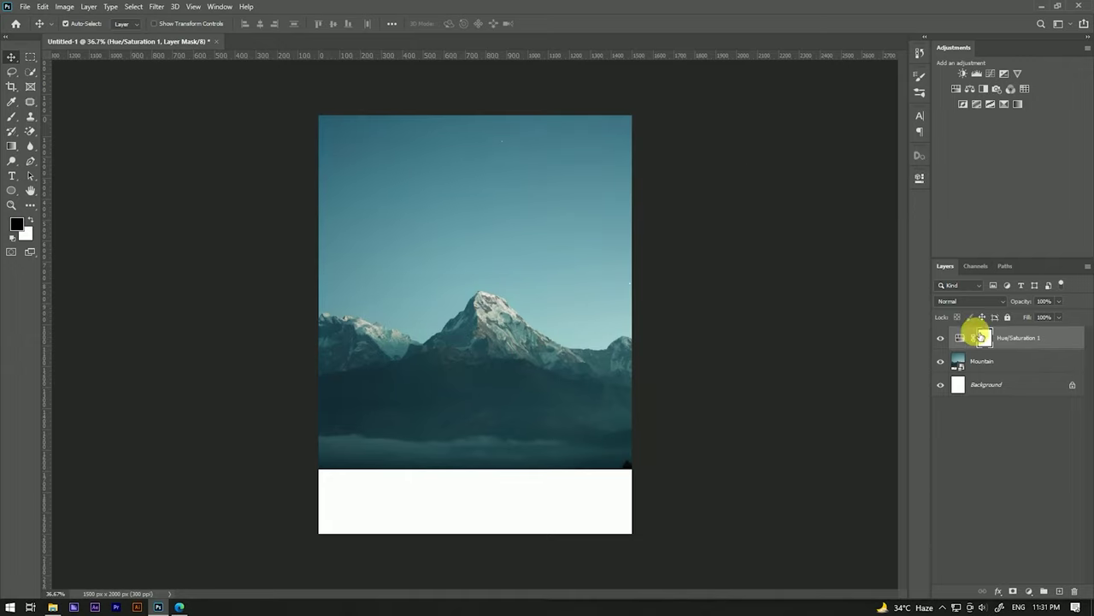
- Merge Hue/Saturation 1 with the Mountain layer and convert the result to a Smart Object
{"action": "left_click", "coordinate": [1026, 368], "text": "shift"}
{"action": "right_click", "coordinate": [1024, 366]}
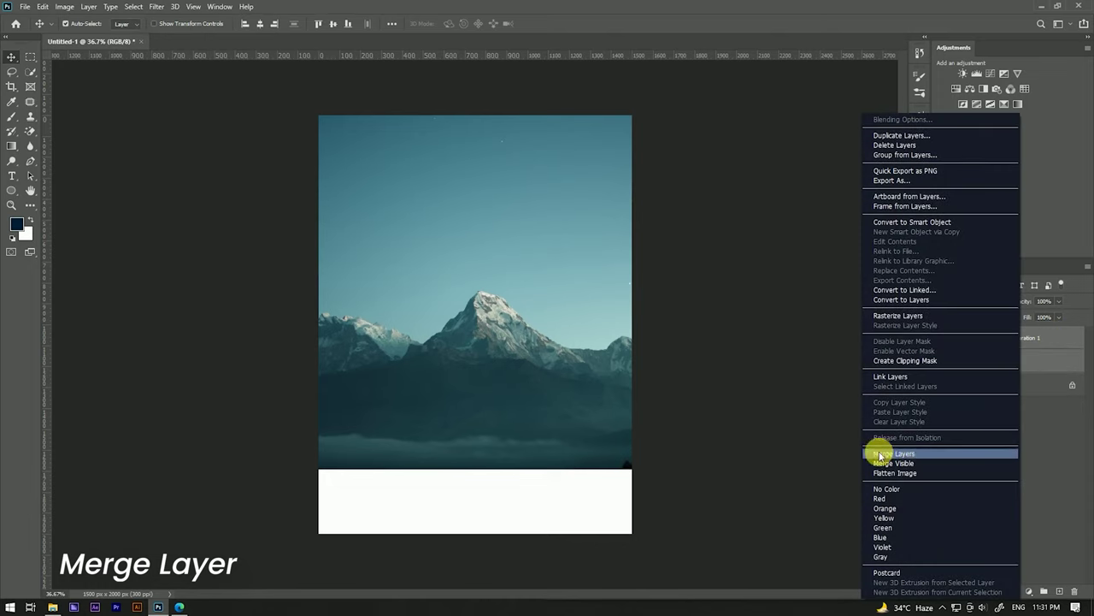
{"action": "left_click", "coordinate": [916, 455]}
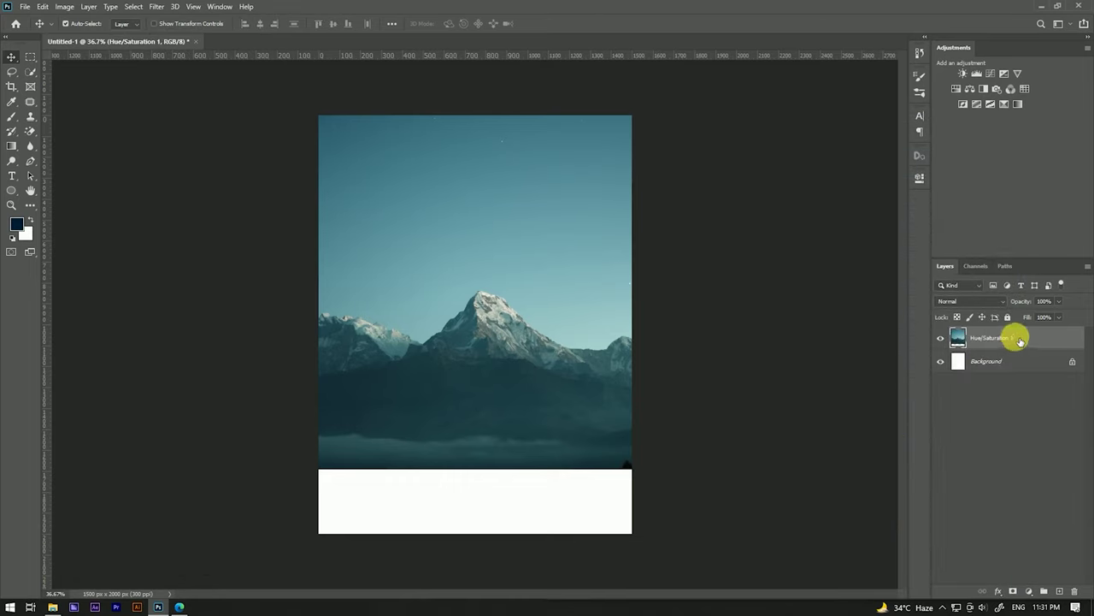
{"action": "right_click", "coordinate": [1020, 340]}
{"action": "left_click", "coordinate": [906, 274]}
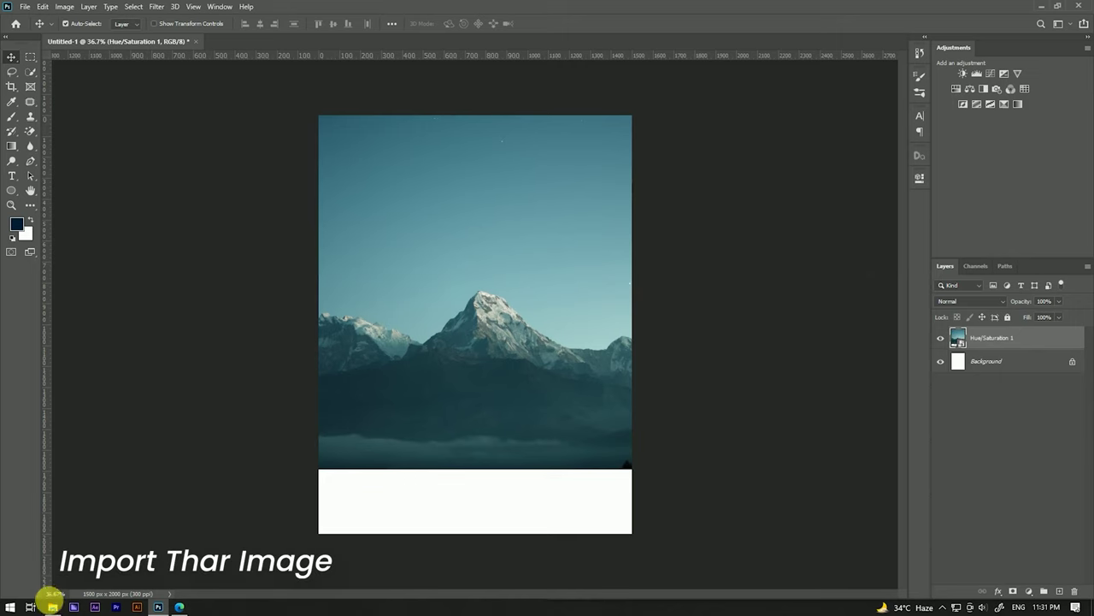
- Preview Tha2.jpg and Thar.jpg, then drag Thar.jpg into the Photoshop document
{"action": "left_click", "coordinate": [52, 607]}
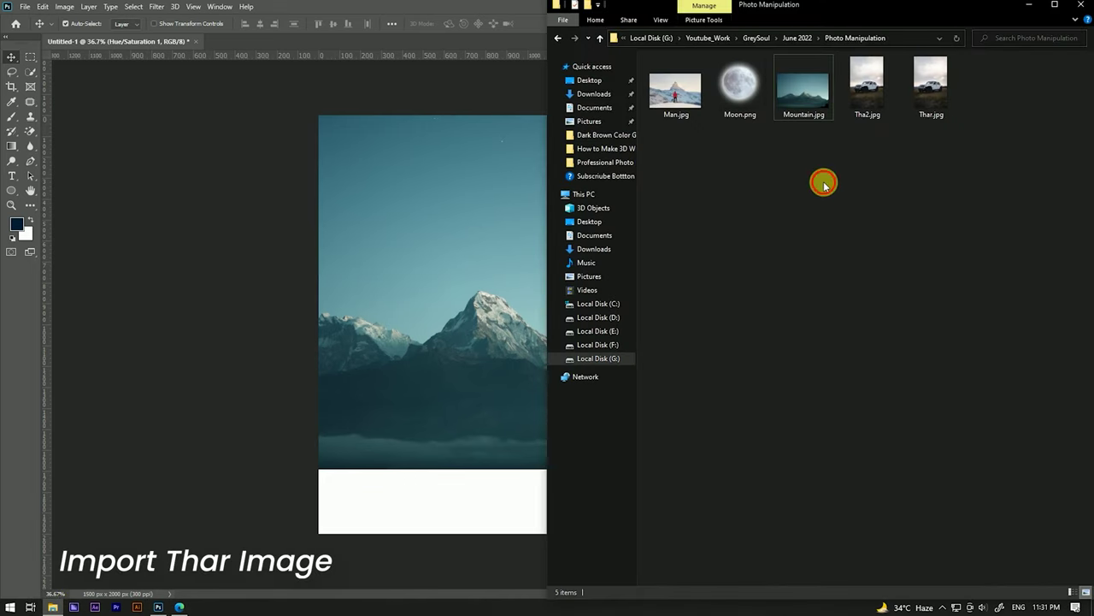
{"action": "double_click", "coordinate": [869, 84]}
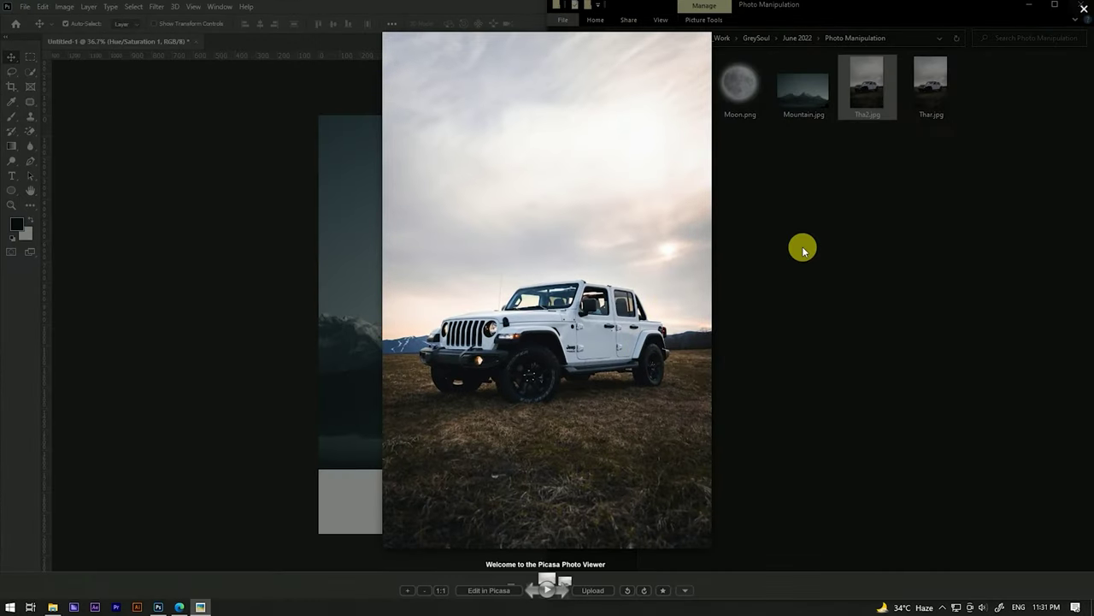
{"action": "left_click", "coordinate": [924, 115]}
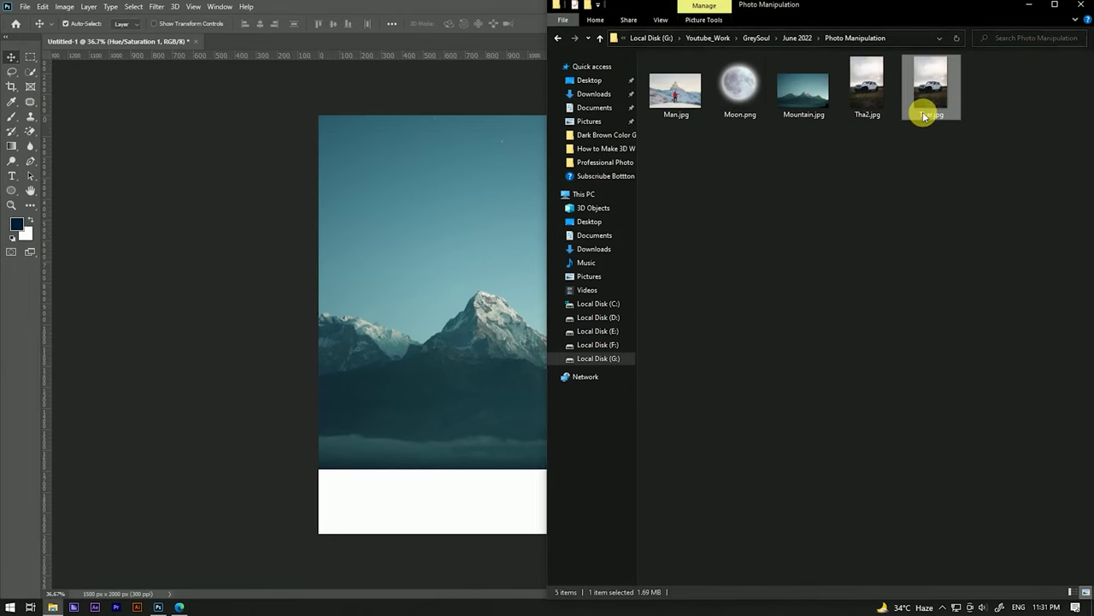
{"action": "double_click", "coordinate": [923, 116]}
{"action": "left_click", "coordinate": [826, 223]}
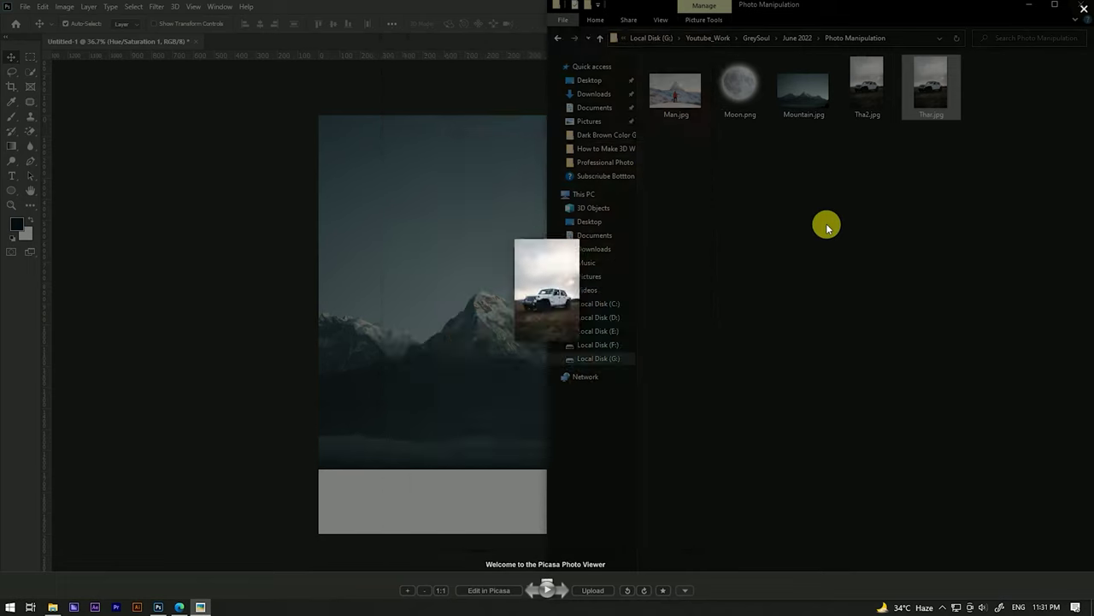
{"action": "left_click_drag", "start_coordinate": [924, 90], "coordinate": [430, 311]}
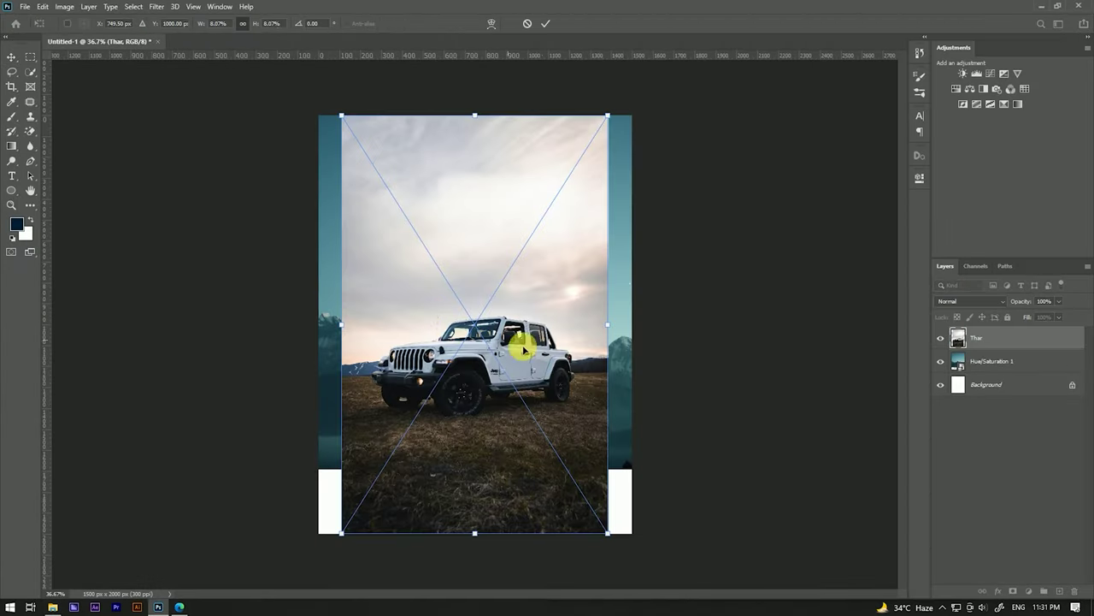
- Shrink the Thar jeep photo and centre it over the lower part of the mountains
{"action": "left_click_drag", "start_coordinate": [524, 349], "coordinate": [543, 398]}
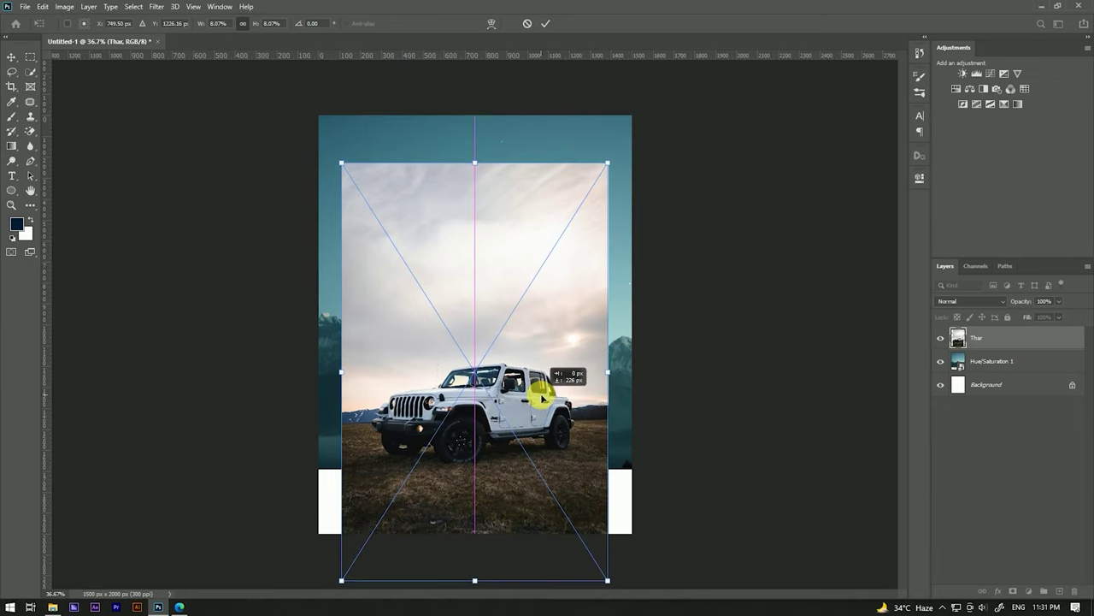
{"action": "left_click_drag", "start_coordinate": [607, 373], "coordinate": [554, 410]}
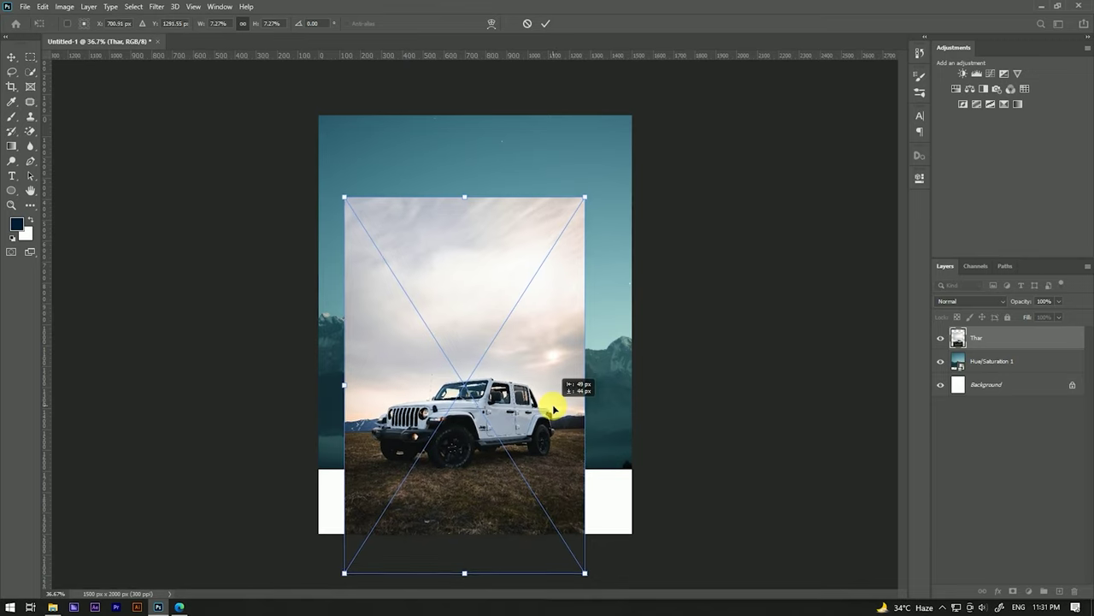
{"action": "left_click", "coordinate": [547, 28]}
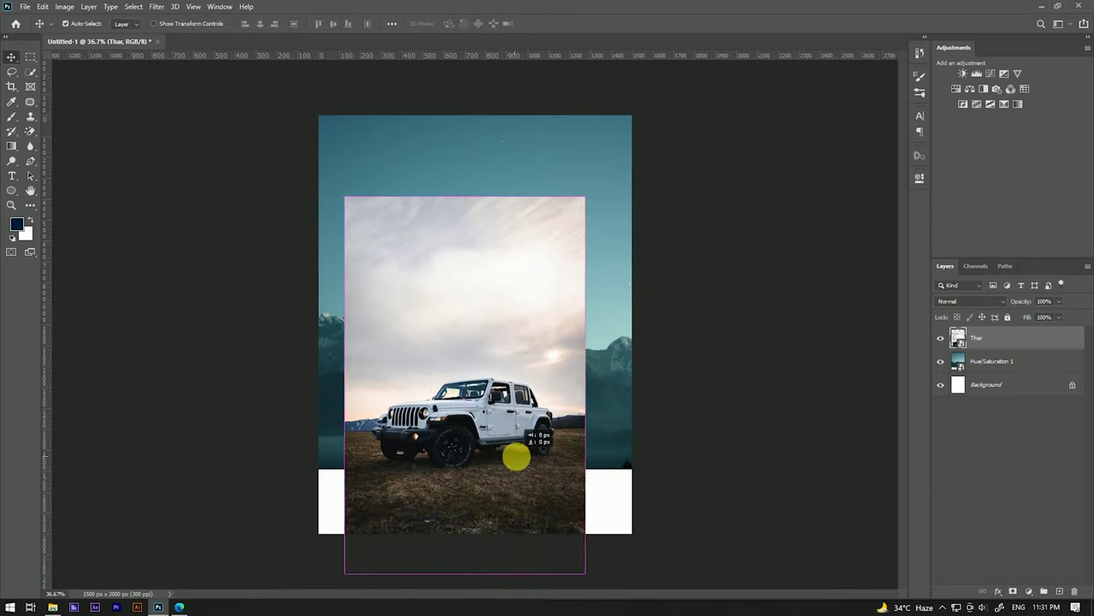
{"action": "left_click_drag", "start_coordinate": [514, 454], "coordinate": [520, 454]}
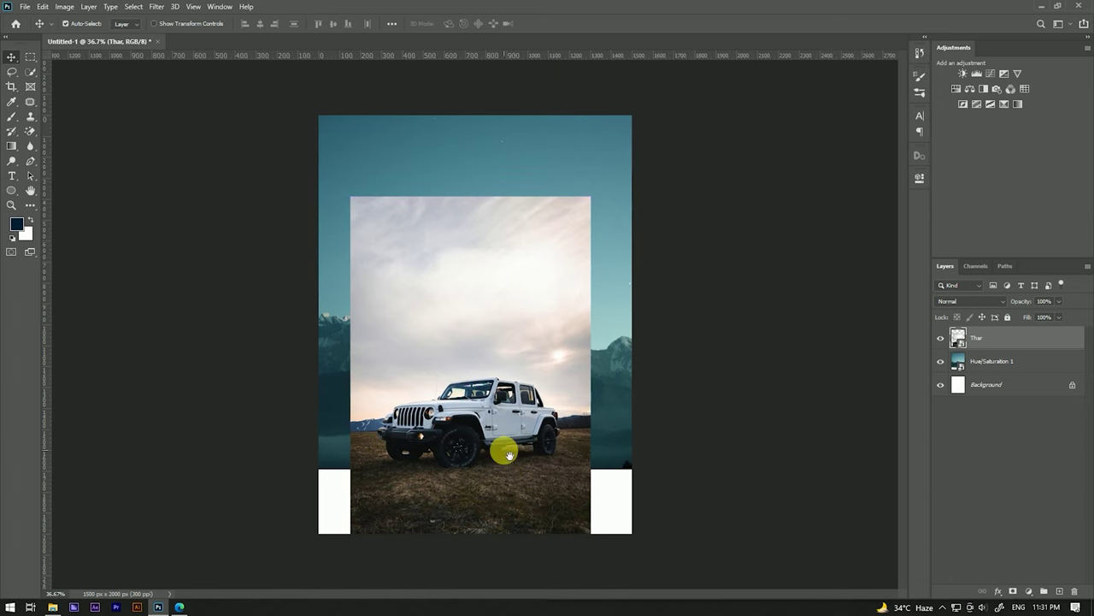
{"action": "scroll", "coordinate": [557, 462], "scroll_direction": "up", "scroll_amount": 1}
{"action": "scroll", "coordinate": [535, 428], "scroll_direction": "up", "scroll_amount": 1}
{"action": "scroll", "coordinate": [538, 325], "scroll_direction": "up", "scroll_amount": 1}
{"action": "scroll", "coordinate": [535, 308], "scroll_direction": "down", "scroll_amount": 3}
{"action": "scroll", "coordinate": [533, 298], "scroll_direction": "up", "scroll_amount": 2}
{"action": "scroll", "coordinate": [513, 273], "scroll_direction": "down", "scroll_amount": 2}
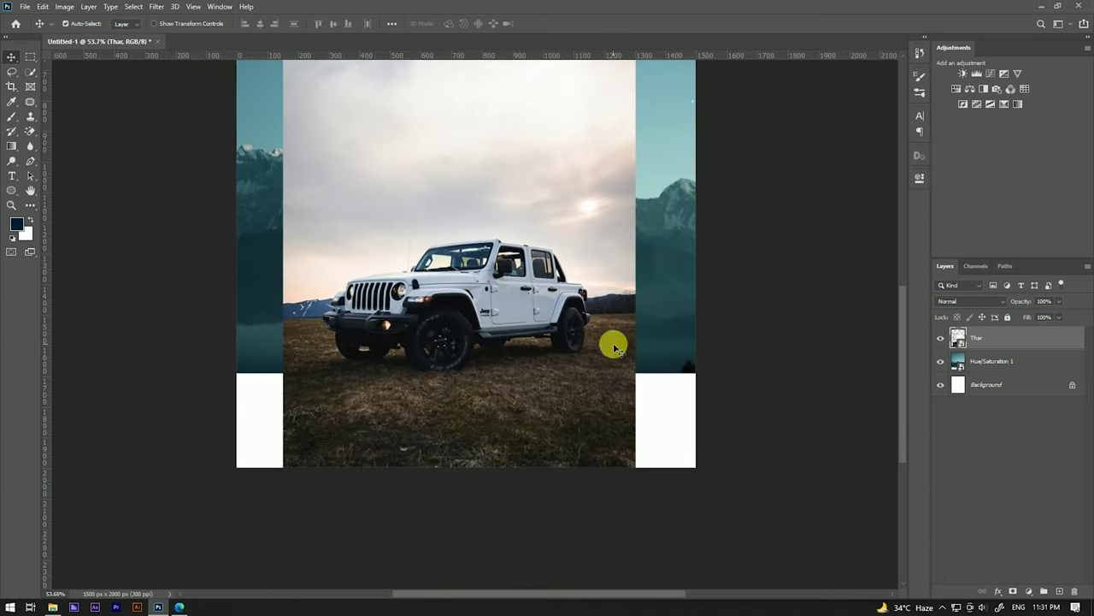
- Duplicate the Thar layer as Thar copy and reselect the original Thar layer
{"action": "right_click", "coordinate": [1036, 342]}
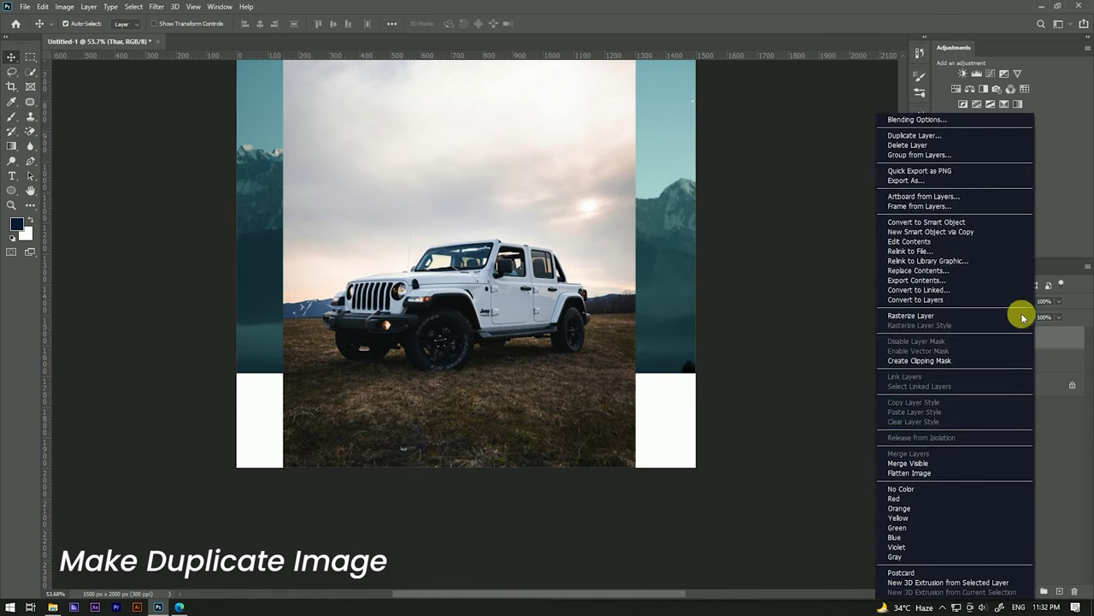
{"action": "left_click", "coordinate": [921, 138]}
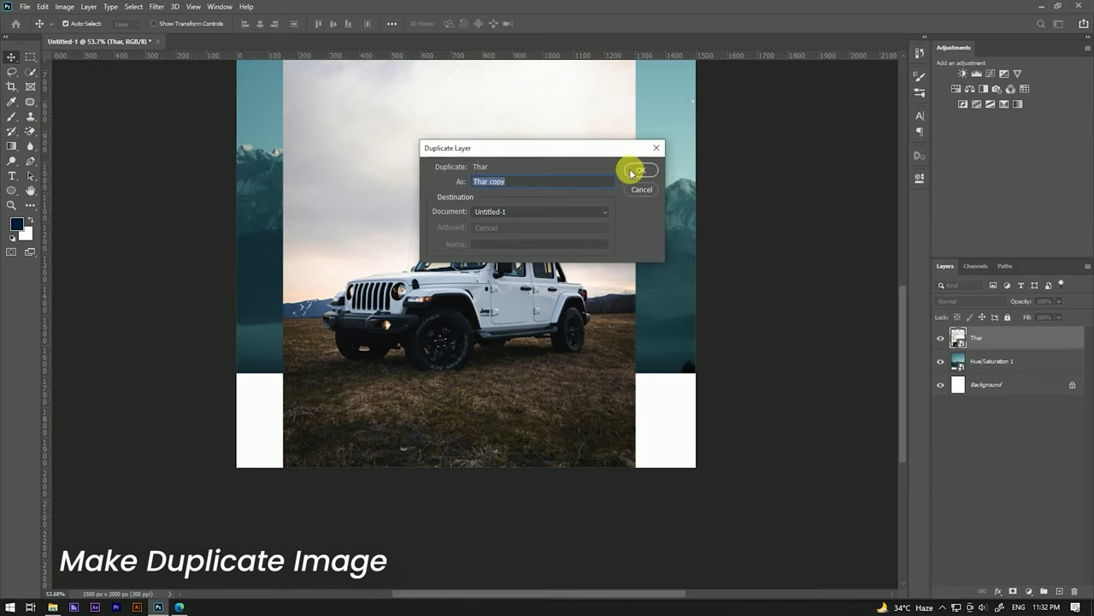
{"action": "left_click", "coordinate": [637, 171]}
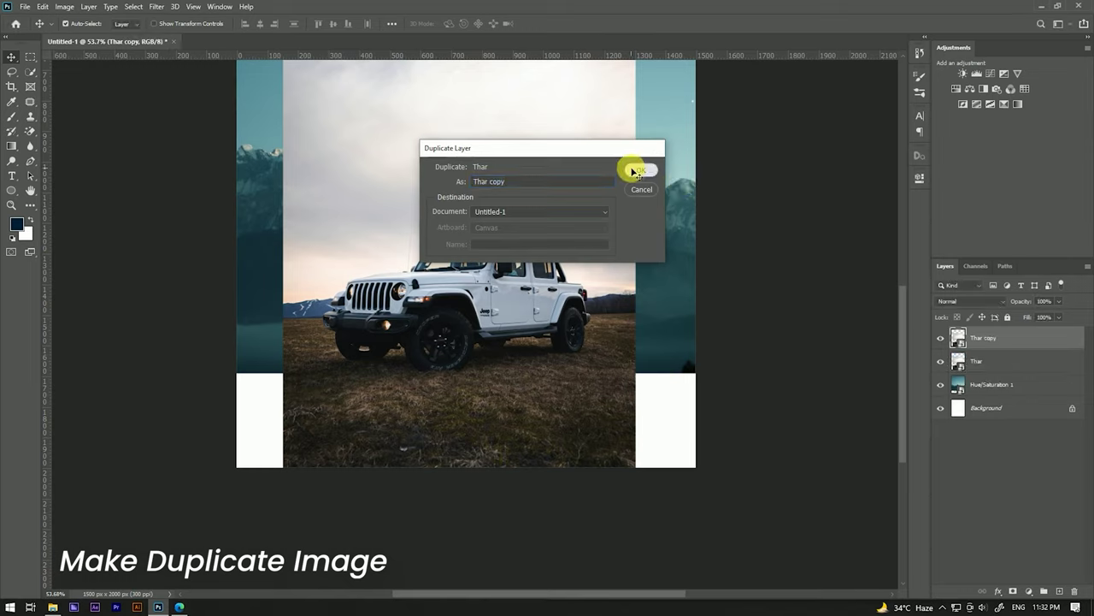
{"action": "left_click", "coordinate": [998, 362]}
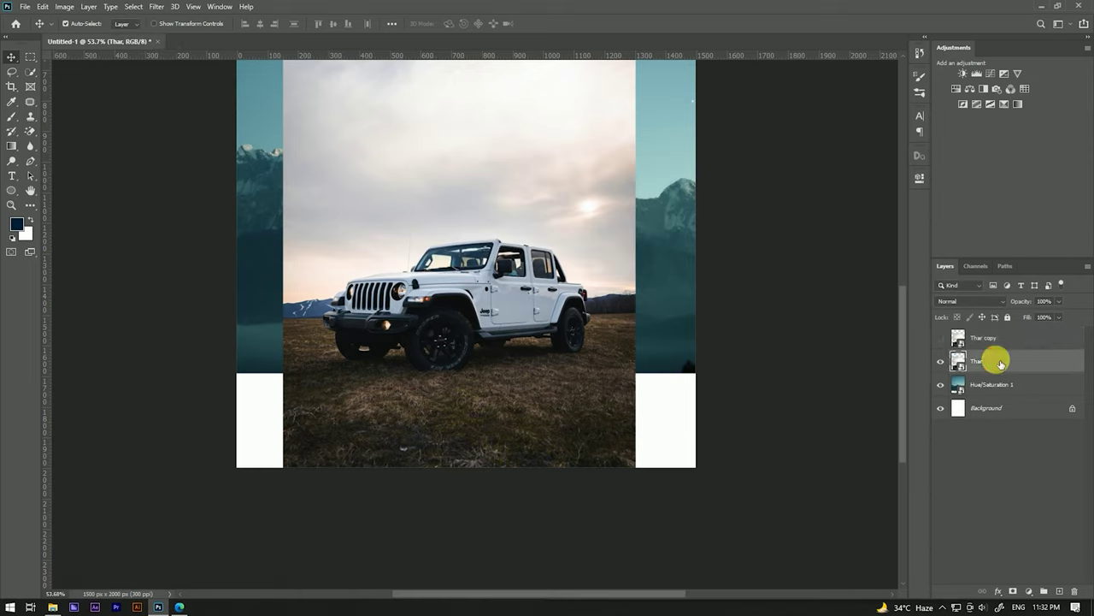
- Widen the Thar photo with Free Transform to fill the full canvas width
{"action": "scroll", "coordinate": [508, 363], "scroll_direction": "down", "scroll_amount": 5}
{"action": "scroll", "coordinate": [508, 363], "scroll_direction": "up", "scroll_amount": 4}
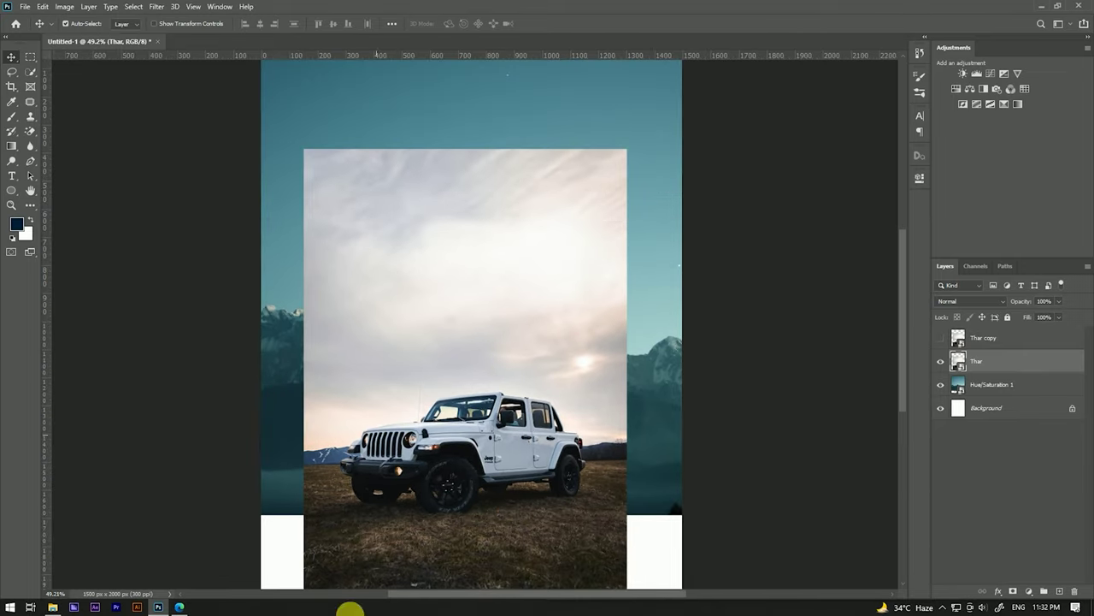
{"action": "left_click_drag", "start_coordinate": [490, 382], "coordinate": [487, 284]}
{"action": "key", "text": "ctrl+t"}
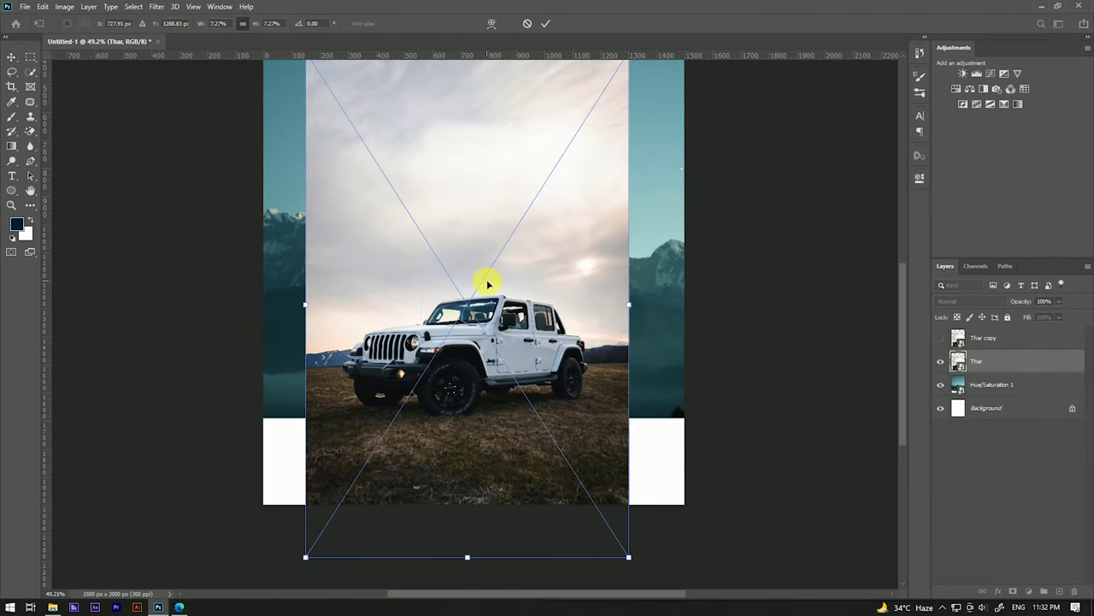
{"action": "left_click_drag", "start_coordinate": [634, 309], "coordinate": [677, 310]}
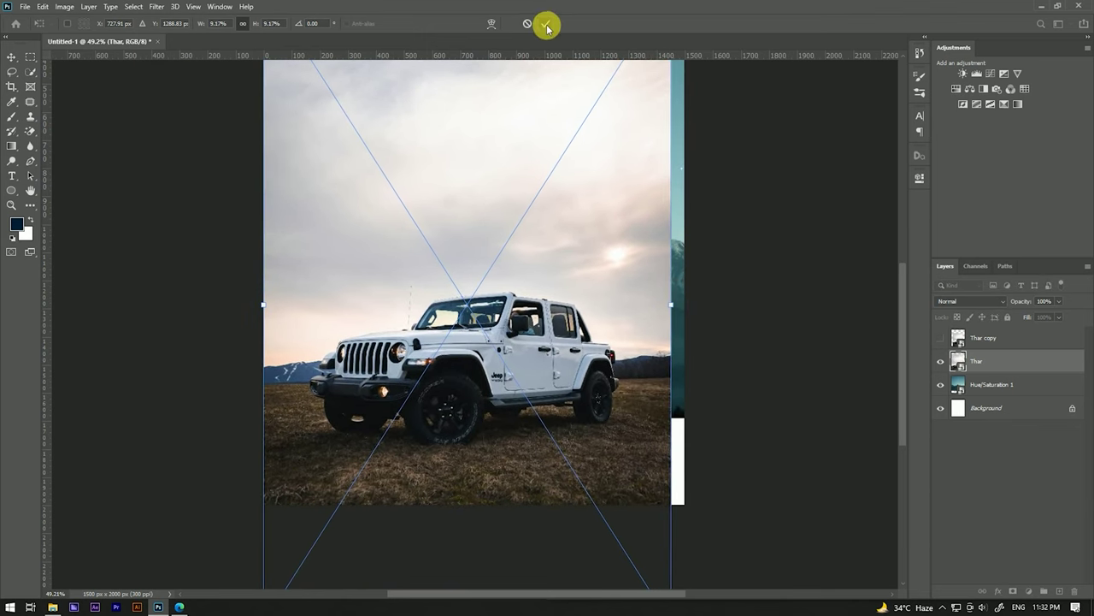
{"action": "left_click_drag", "start_coordinate": [671, 306], "coordinate": [684, 306]}
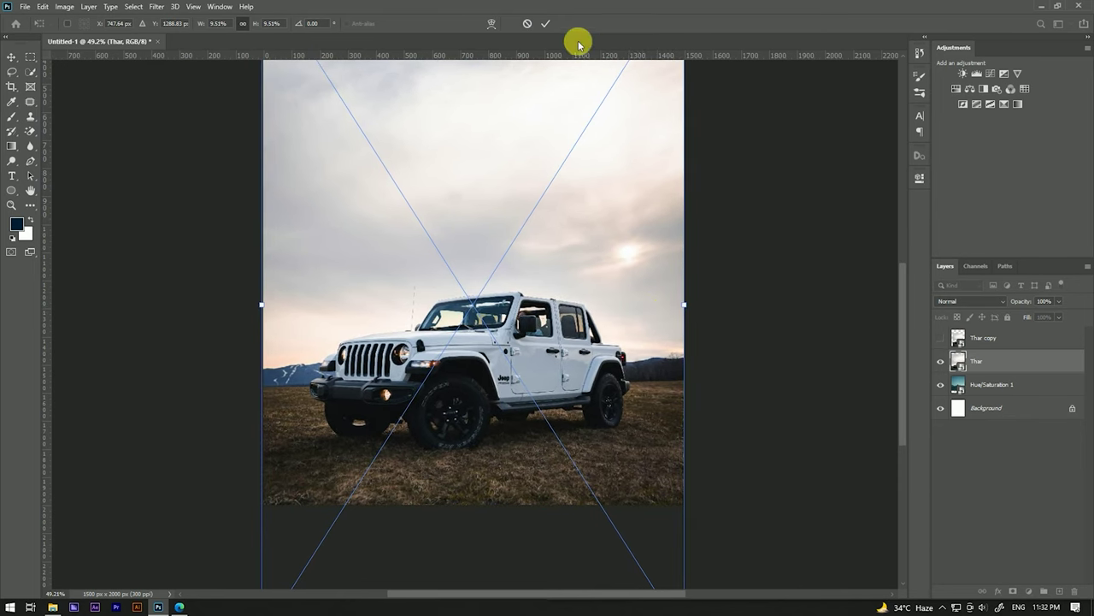
{"action": "left_click", "coordinate": [546, 26]}
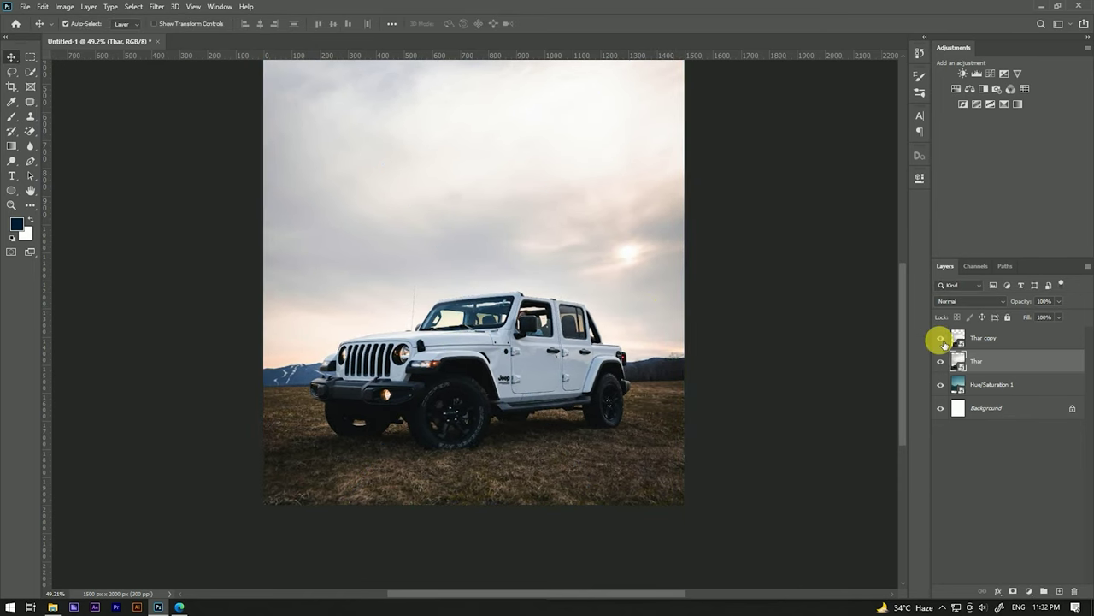
- Raise the Thar photo so its horizon matches Thar copy, then hide Thar copy
{"action": "left_click", "coordinate": [940, 340]}
{"action": "scroll", "coordinate": [470, 380], "scroll_direction": "up", "scroll_amount": 3}
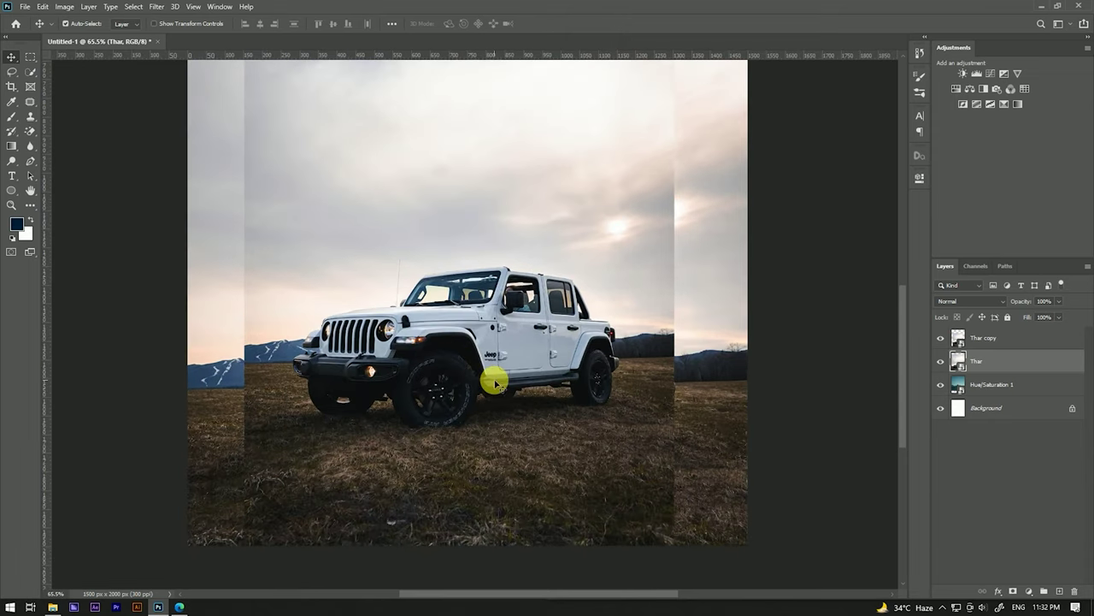
{"action": "left_click_drag", "start_coordinate": [699, 433], "coordinate": [699, 406]}
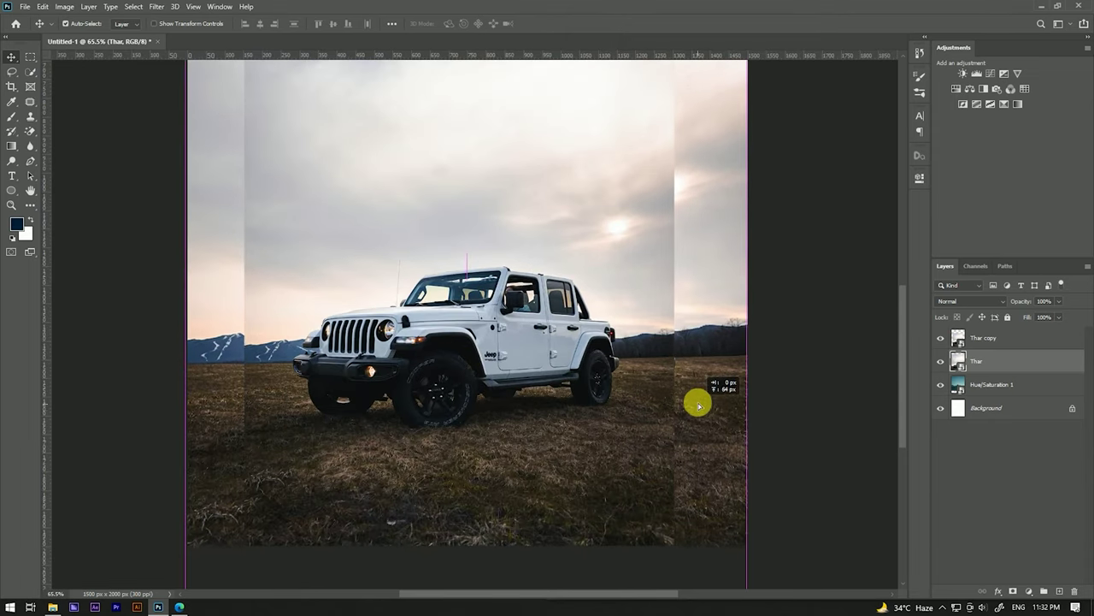
{"action": "left_click_drag", "start_coordinate": [699, 407], "coordinate": [698, 404]}
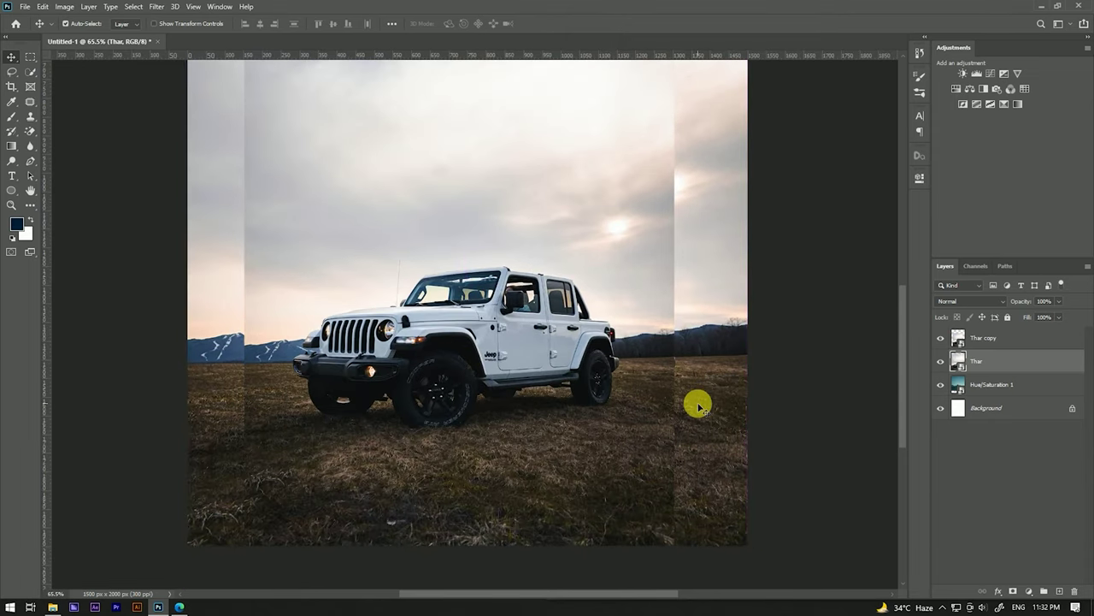
{"action": "left_click_drag", "start_coordinate": [717, 394], "coordinate": [717, 390]}
{"action": "scroll", "coordinate": [708, 379], "scroll_direction": "up", "scroll_amount": 2}
{"action": "scroll", "coordinate": [681, 320], "scroll_direction": "up", "scroll_amount": 3}
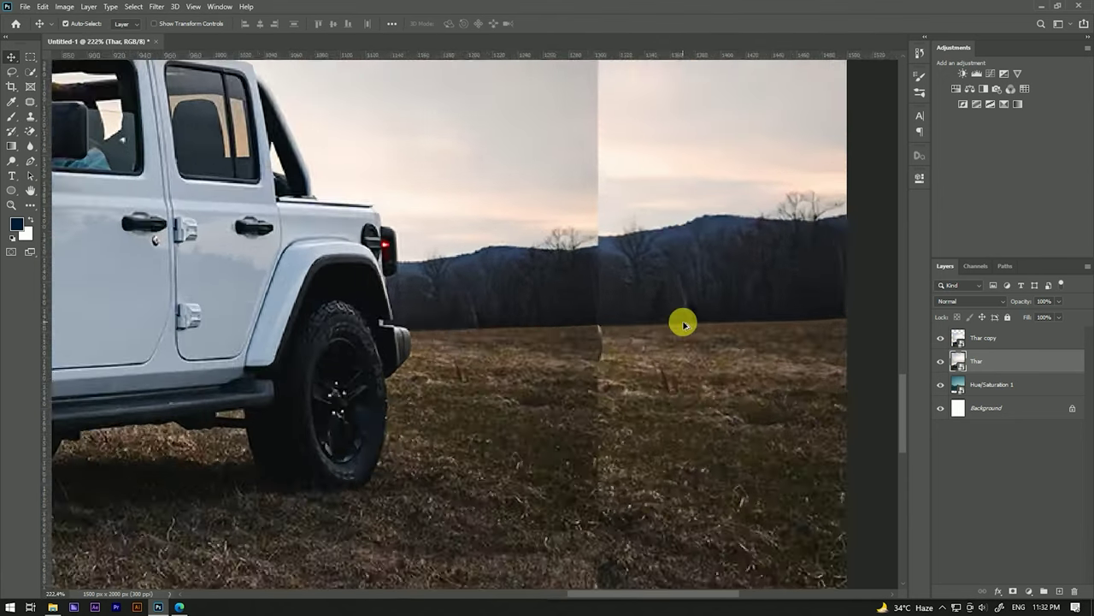
{"action": "scroll", "coordinate": [586, 338], "scroll_direction": "up", "scroll_amount": 3}
{"action": "left_click_drag", "start_coordinate": [577, 336], "coordinate": [579, 330]}
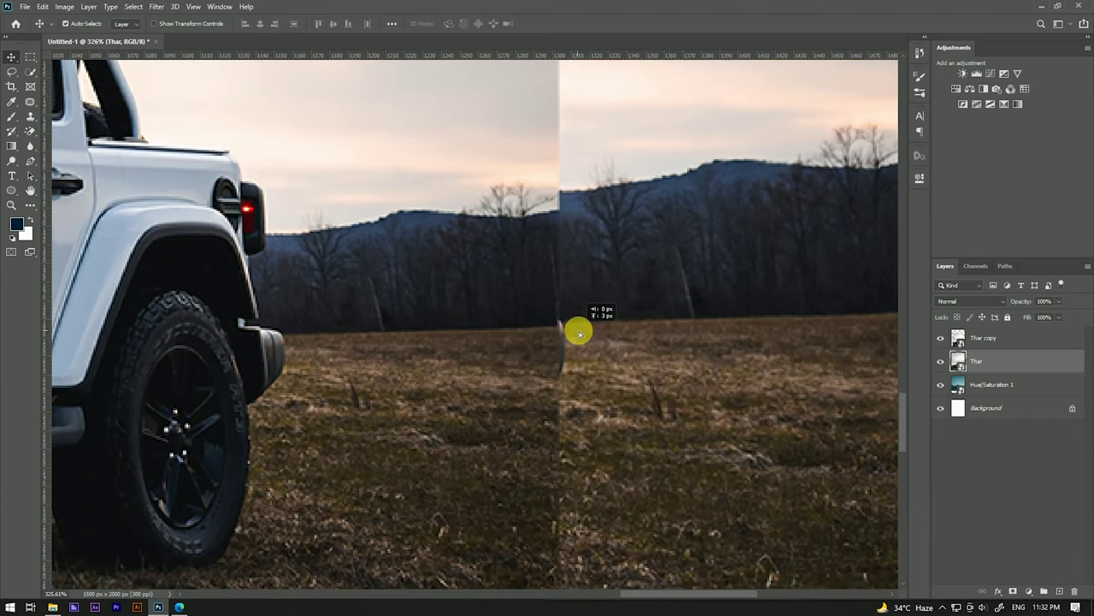
{"action": "scroll", "coordinate": [649, 317], "scroll_direction": "down", "scroll_amount": 1}
{"action": "scroll", "coordinate": [649, 317], "scroll_direction": "down", "scroll_amount": 3}
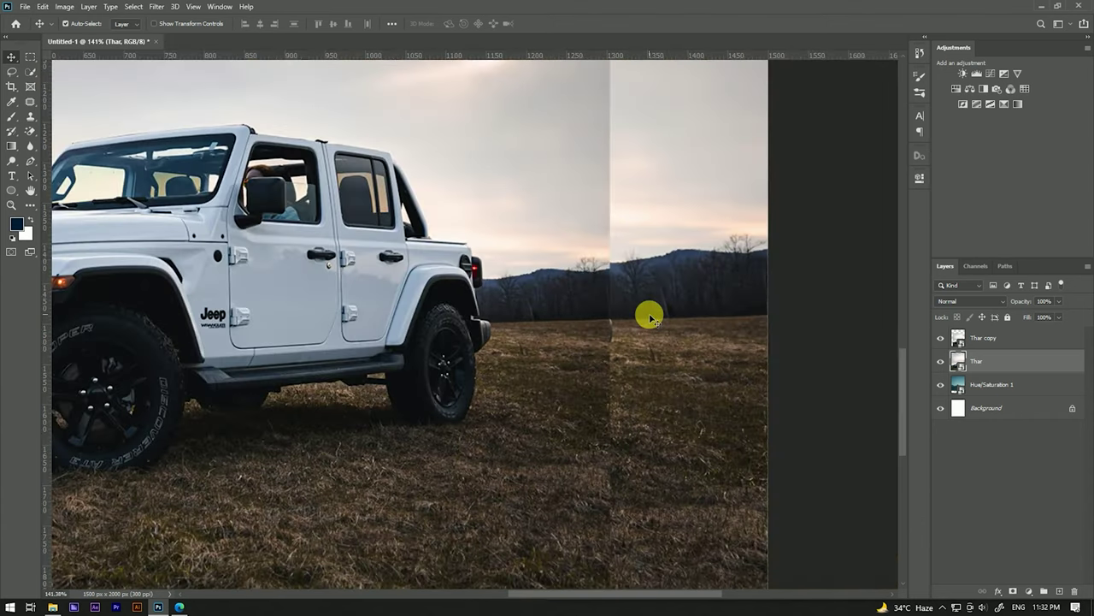
{"action": "scroll", "coordinate": [649, 318], "scroll_direction": "down", "scroll_amount": 3}
{"action": "scroll", "coordinate": [654, 309], "scroll_direction": "down", "scroll_amount": 3}
{"action": "scroll", "coordinate": [228, 330], "scroll_direction": "up", "scroll_amount": 1}
{"action": "scroll", "coordinate": [334, 311], "scroll_direction": "up", "scroll_amount": 5}
{"action": "scroll", "coordinate": [333, 311], "scroll_direction": "down", "scroll_amount": 1}
{"action": "scroll", "coordinate": [323, 291], "scroll_direction": "down", "scroll_amount": 3}
{"action": "scroll", "coordinate": [320, 288], "scroll_direction": "down", "scroll_amount": 1}
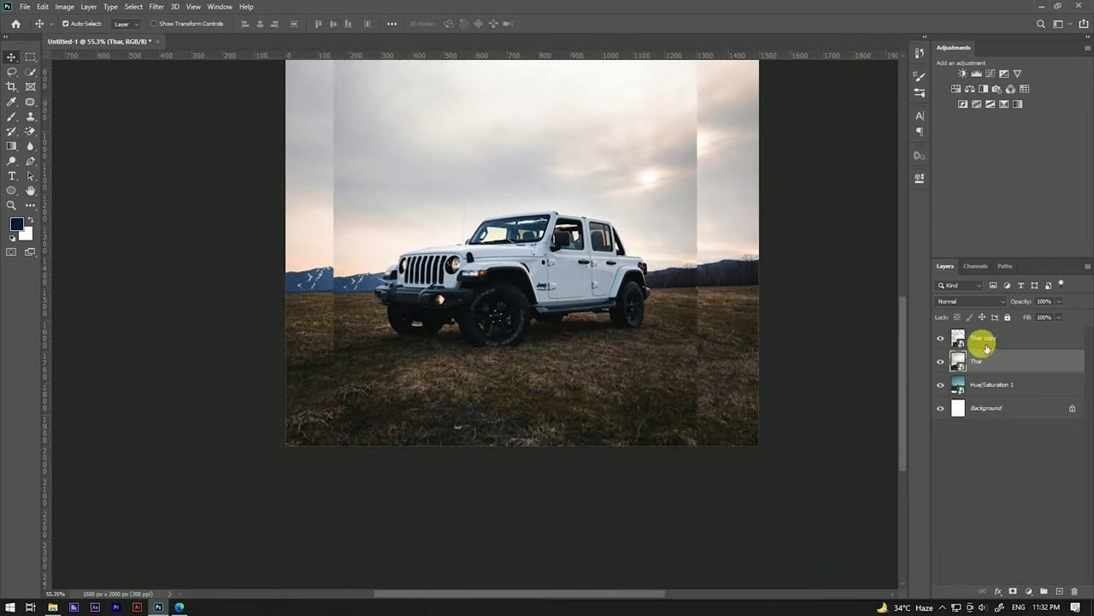
{"action": "left_click", "coordinate": [989, 342]}
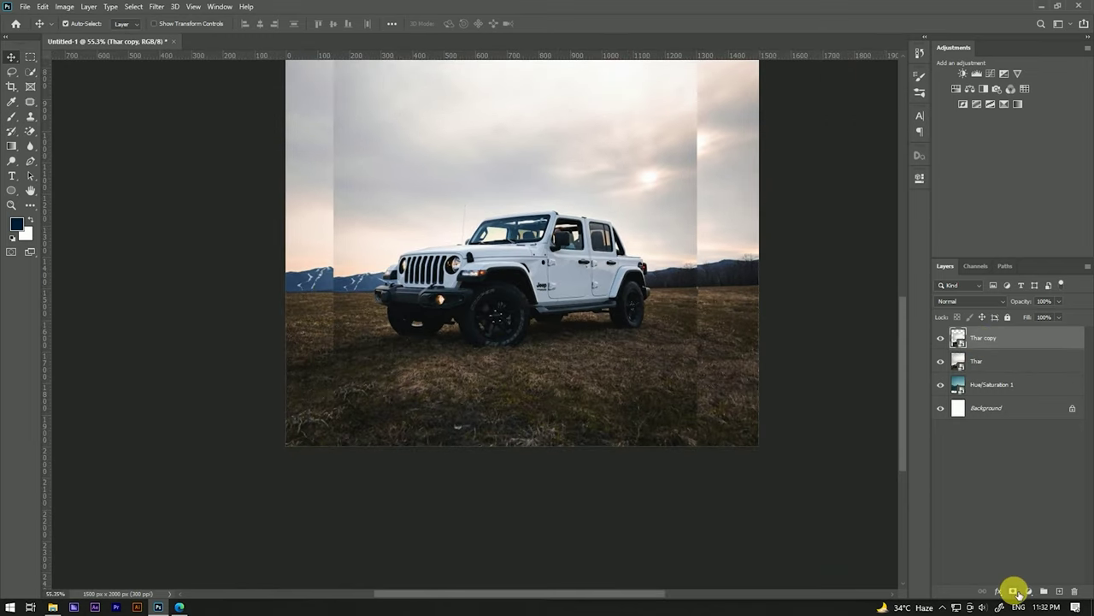
{"action": "left_click", "coordinate": [941, 339]}
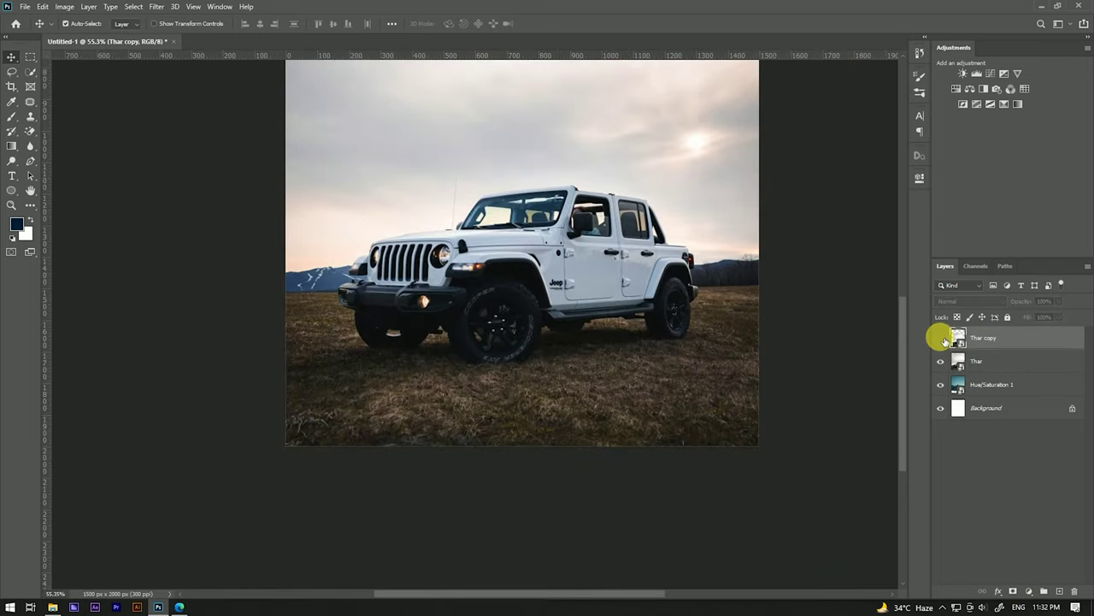
- Select the Thar layer, switch to the Lasso tool, and rasterize the layer
{"action": "left_click", "coordinate": [989, 360]}
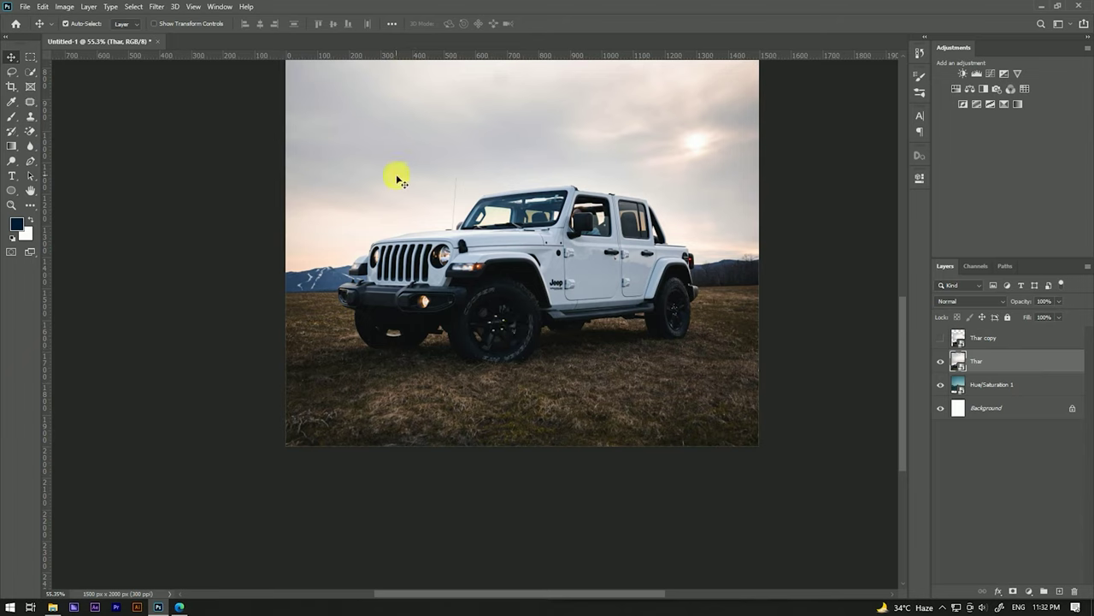
{"action": "left_click", "coordinate": [15, 75]}
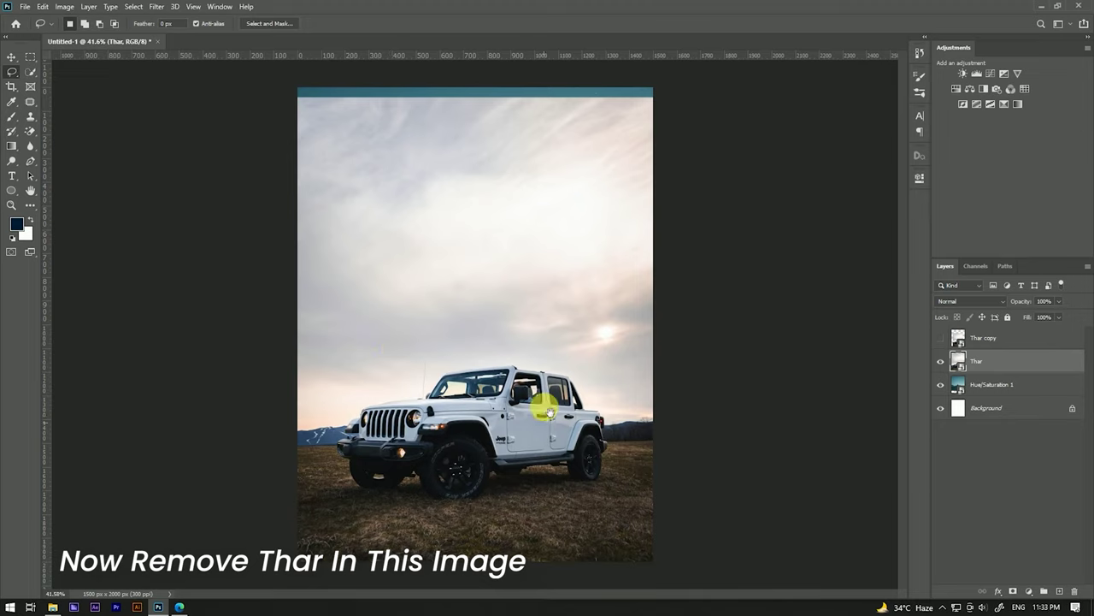
{"action": "right_click", "coordinate": [1014, 359]}
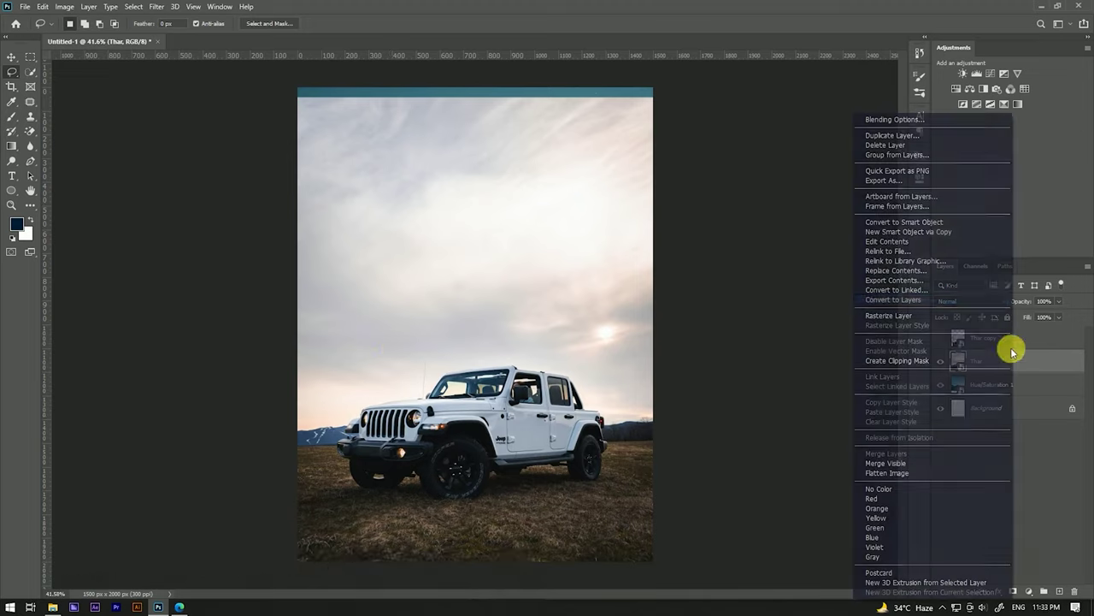
{"action": "left_click", "coordinate": [898, 315]}
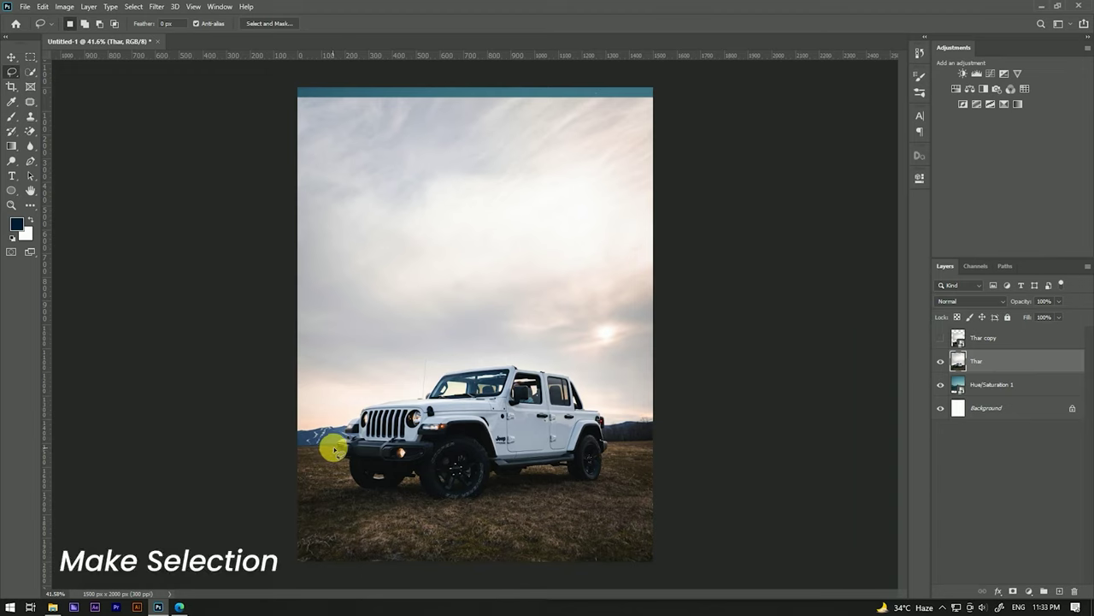
- Draw a loose freehand selection around the whole jeep
{"action": "left_click_drag", "start_coordinate": [347, 485], "coordinate": [596, 484]}
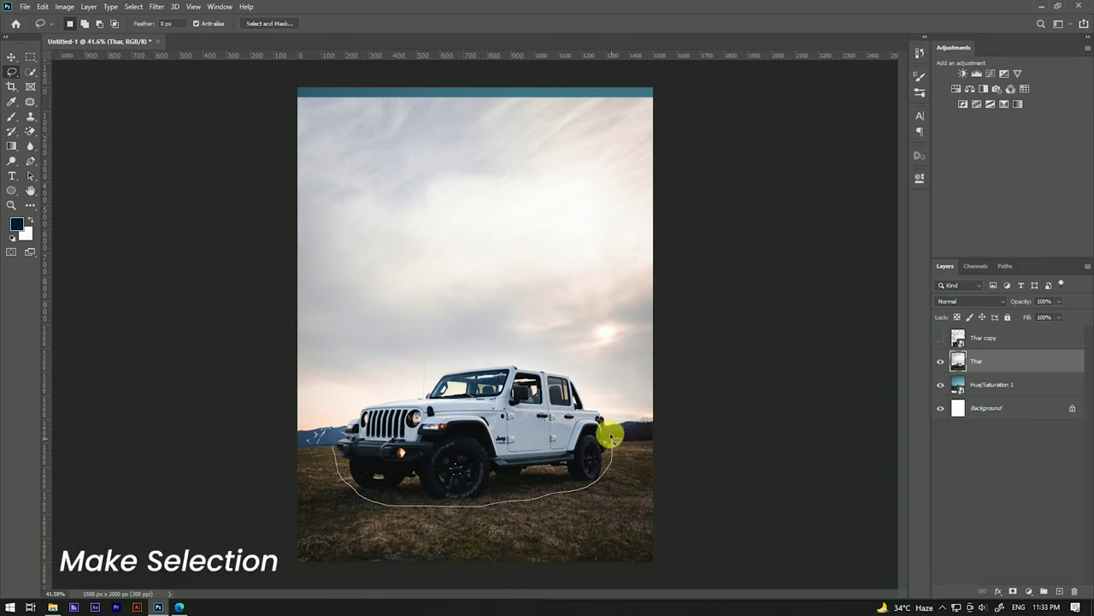
{"action": "left_click_drag", "start_coordinate": [425, 366], "coordinate": [356, 401]}
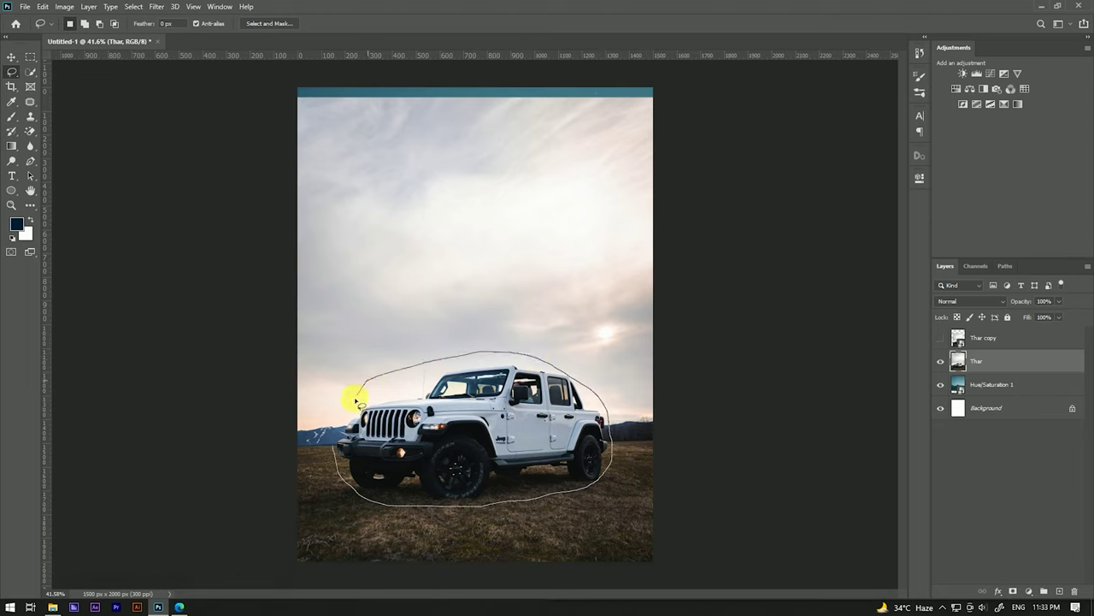
{"action": "left_click_drag", "start_coordinate": [334, 443], "coordinate": [338, 432]}
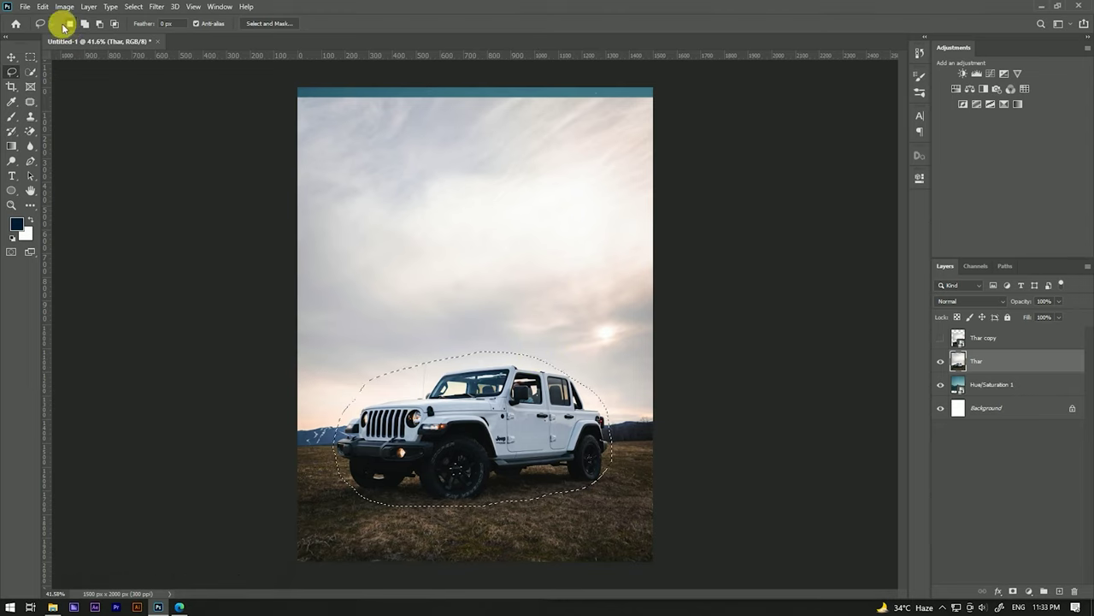
{"action": "left_click", "coordinate": [41, 9]}
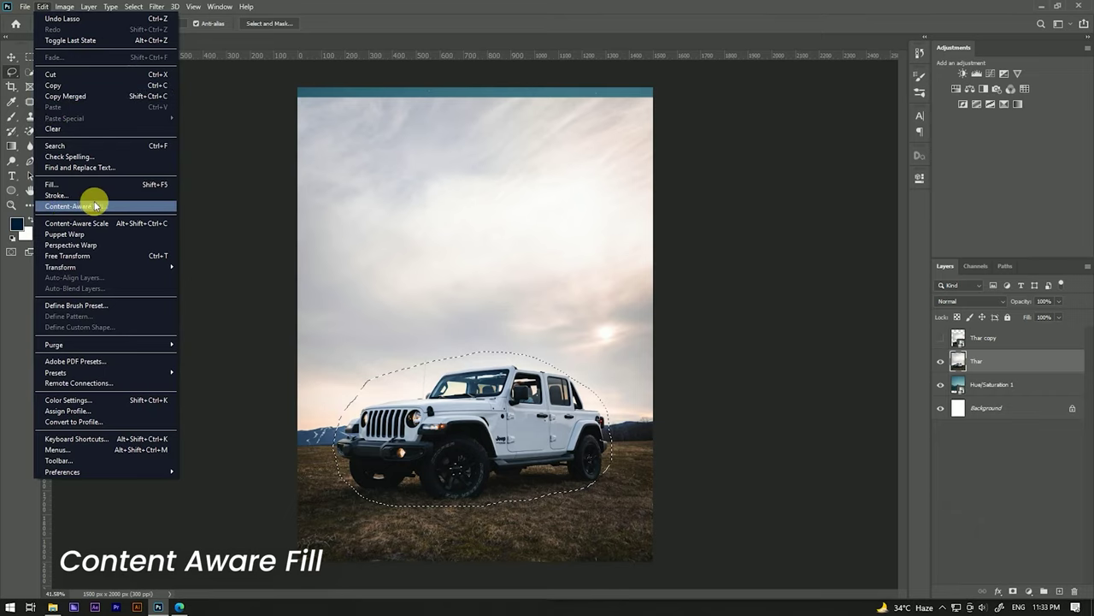
- Content-Aware Fill the jeep onto a new layer, excluding sky near the roof from sampling
{"action": "left_click", "coordinate": [96, 205]}
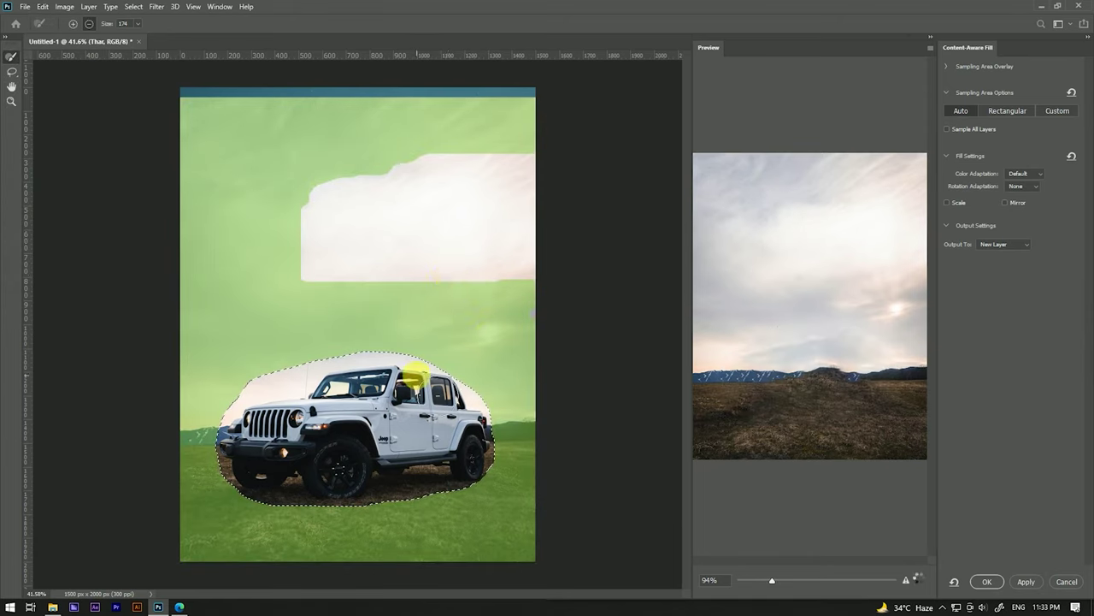
{"action": "left_click_drag", "start_coordinate": [414, 377], "coordinate": [423, 374]}
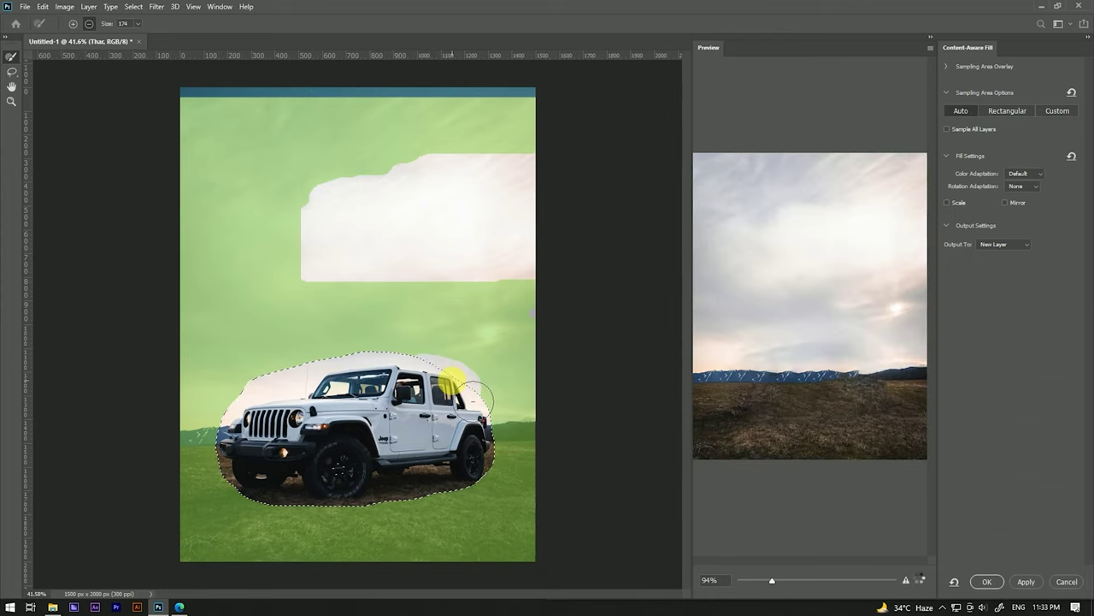
{"action": "left_click_drag", "start_coordinate": [470, 408], "coordinate": [476, 420]}
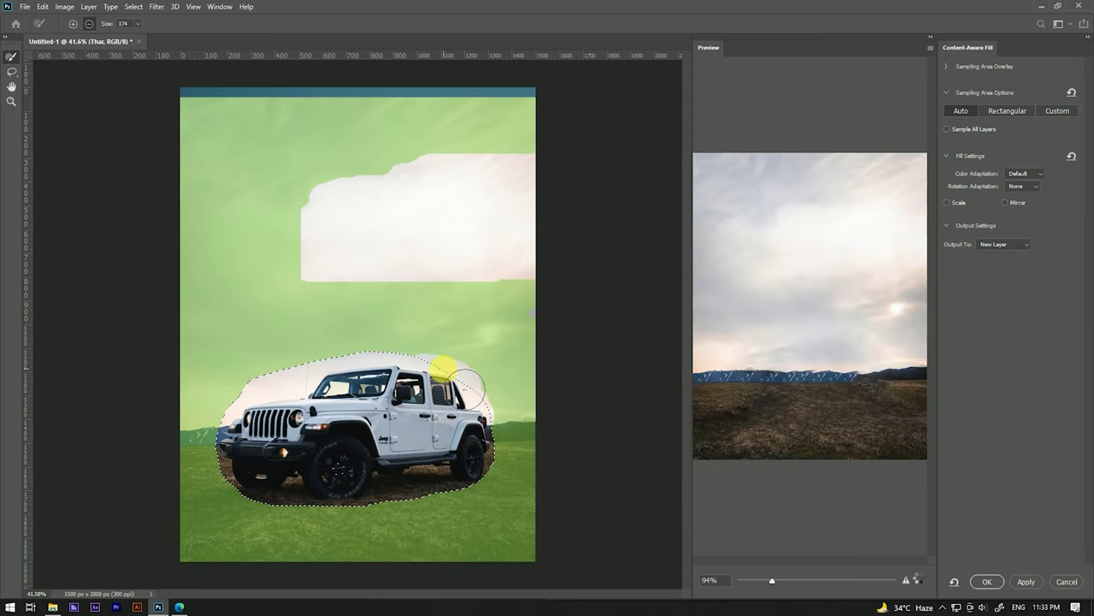
{"action": "left_click_drag", "start_coordinate": [466, 384], "coordinate": [280, 464]}
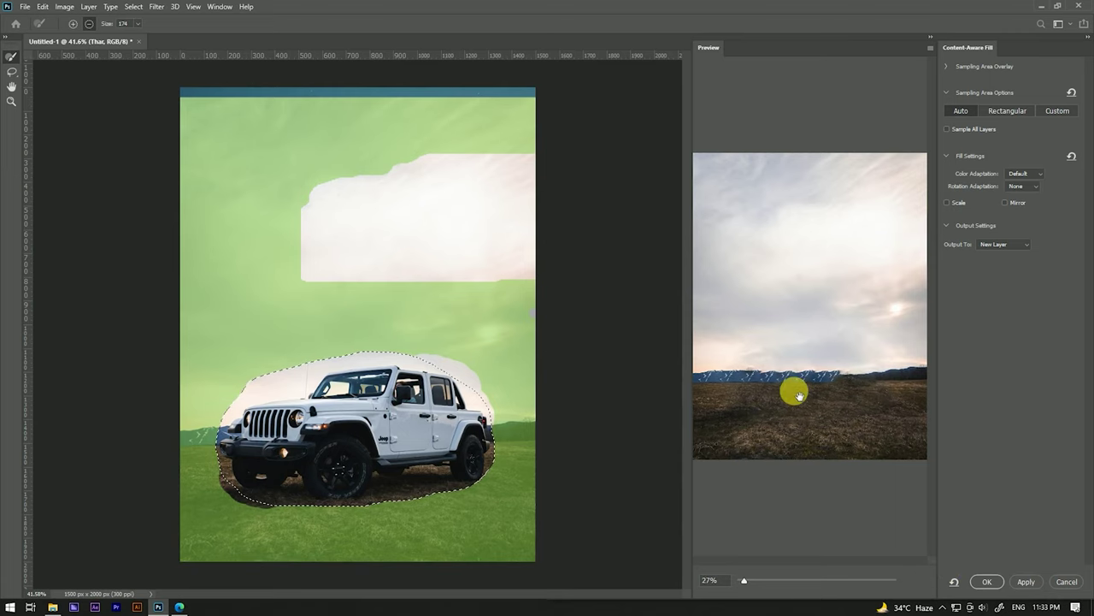
{"action": "left_click", "coordinate": [1020, 581]}
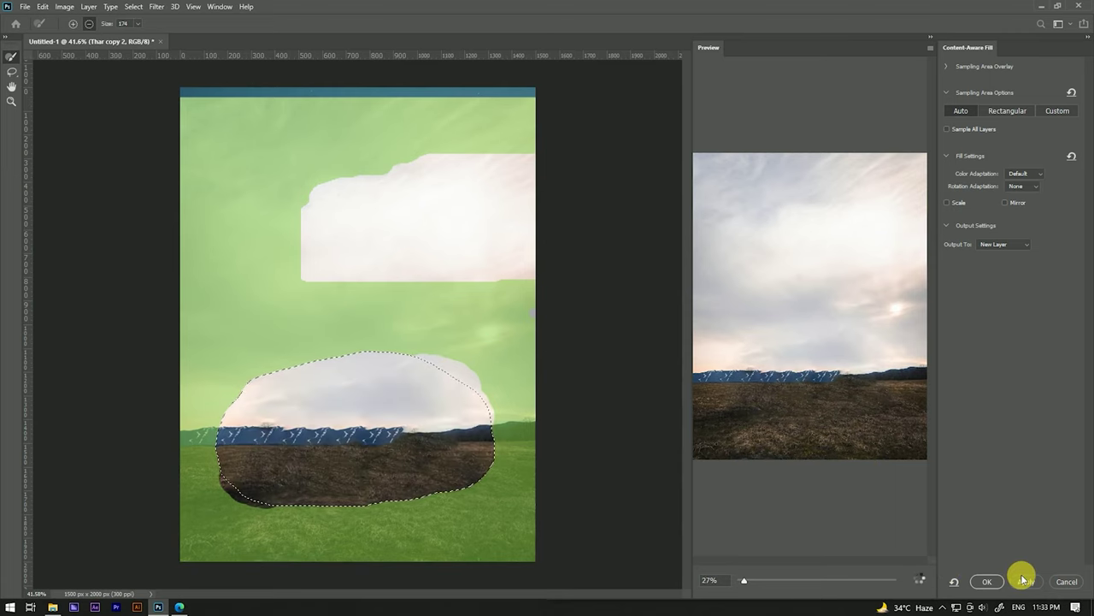
{"action": "left_click", "coordinate": [986, 581]}
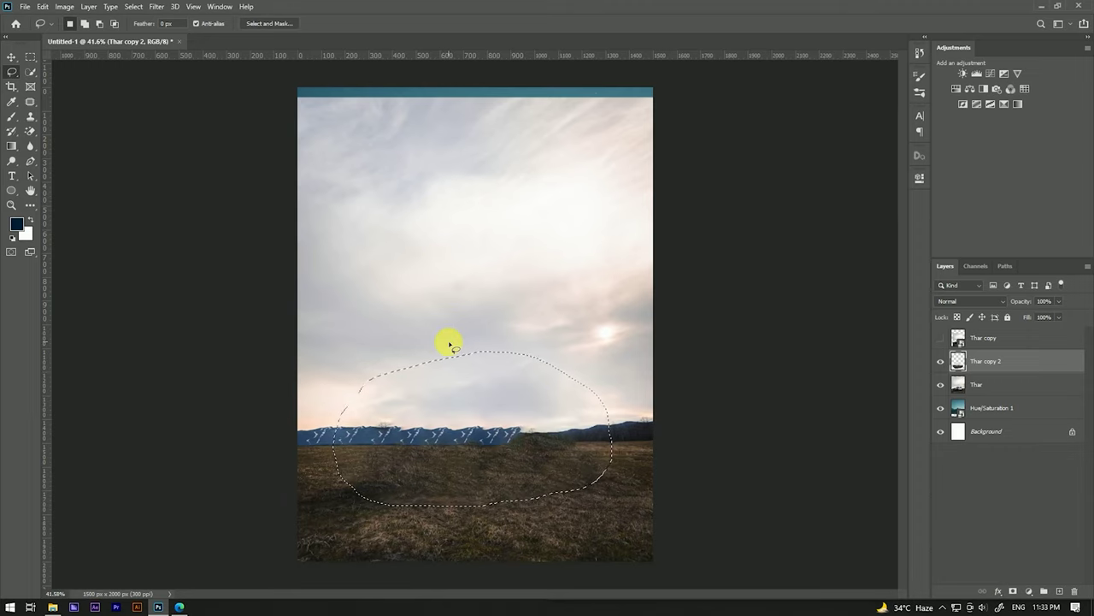
- With the Move tool active, make the Thar copy layer visible again
{"action": "key", "text": "v"}
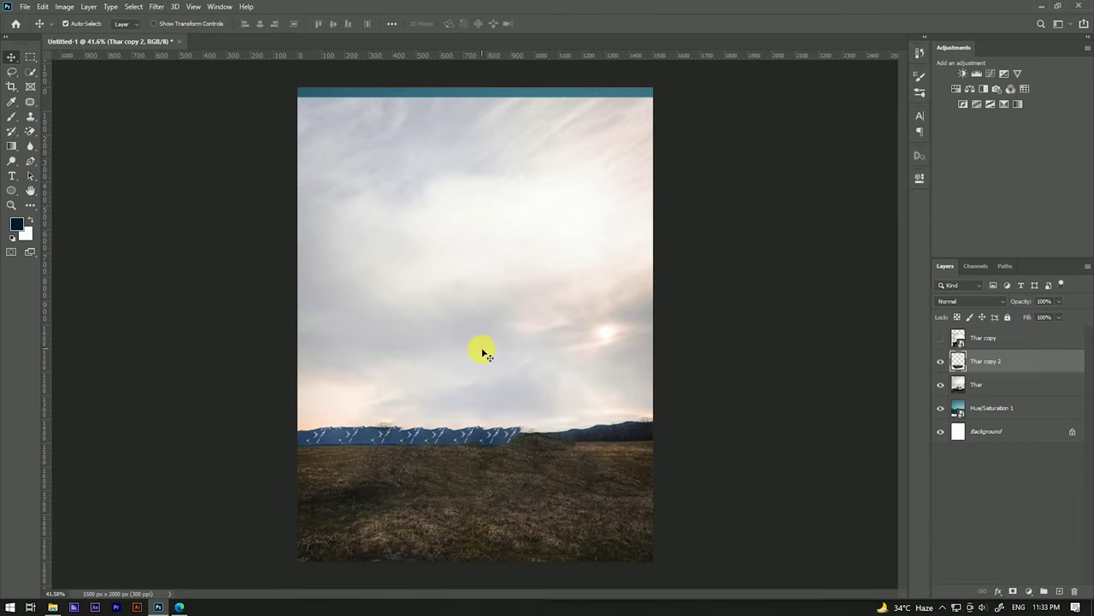
{"action": "scroll", "coordinate": [518, 265], "scroll_direction": "down", "scroll_amount": 2}
{"action": "scroll", "coordinate": [513, 333], "scroll_direction": "up", "scroll_amount": 3}
{"action": "scroll", "coordinate": [513, 333], "scroll_direction": "down", "scroll_amount": 3}
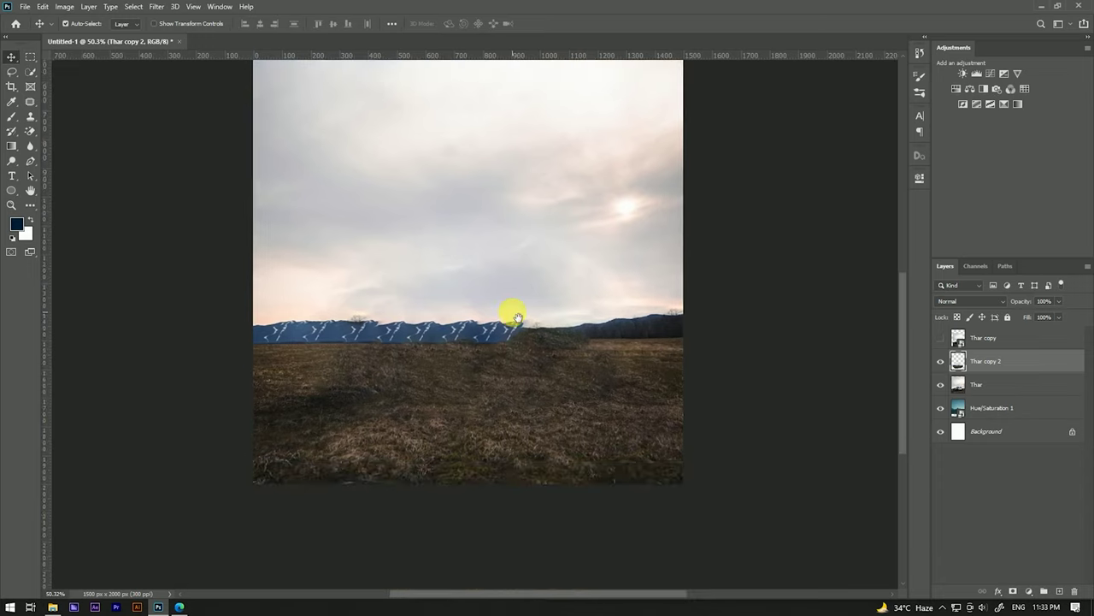
{"action": "left_click", "coordinate": [942, 338]}
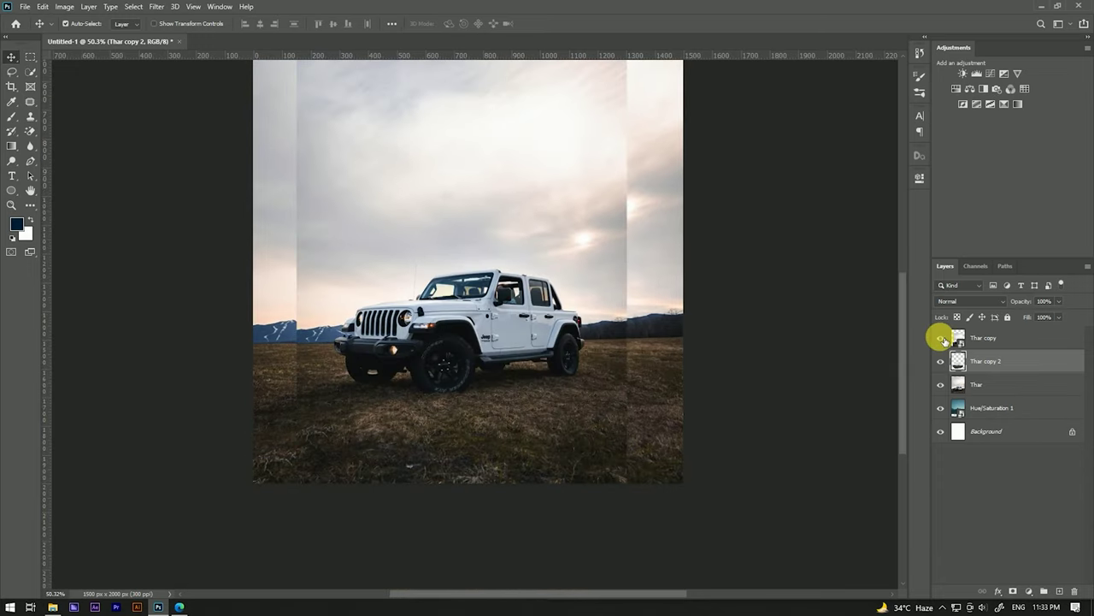
{"action": "scroll", "coordinate": [667, 351], "scroll_direction": "up", "scroll_amount": 3}
{"action": "scroll", "coordinate": [619, 311], "scroll_direction": "down", "scroll_amount": 1}
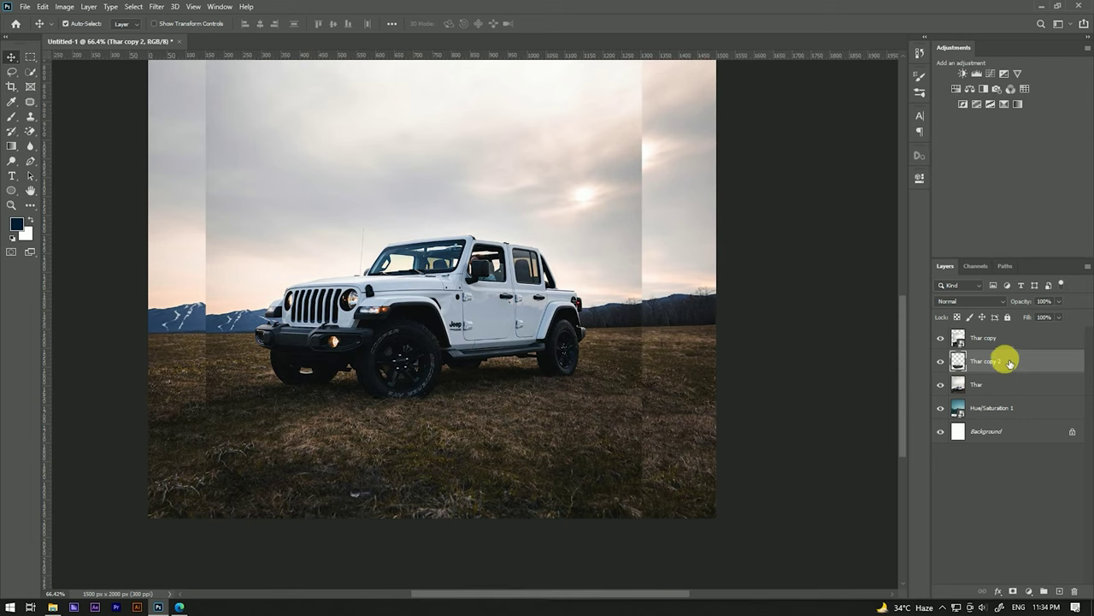
- Merge the Thar layer into Thar copy 2, then select the Thar copy layer
{"action": "left_click", "coordinate": [997, 384], "text": "shift"}
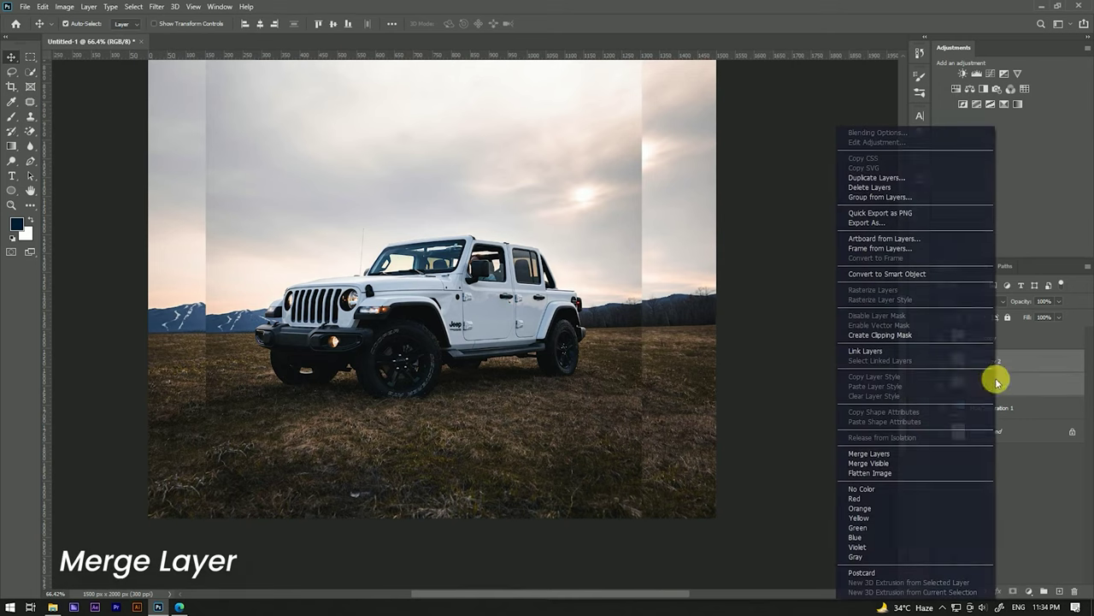
{"action": "right_click", "coordinate": [997, 381]}
{"action": "left_click", "coordinate": [876, 456]}
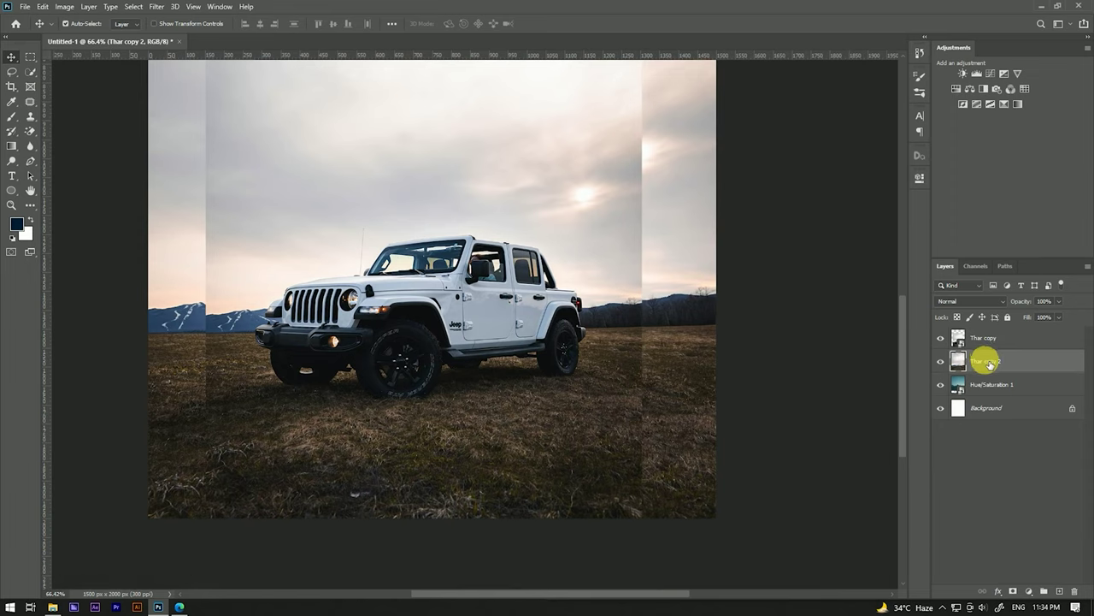
{"action": "left_click", "coordinate": [997, 341]}
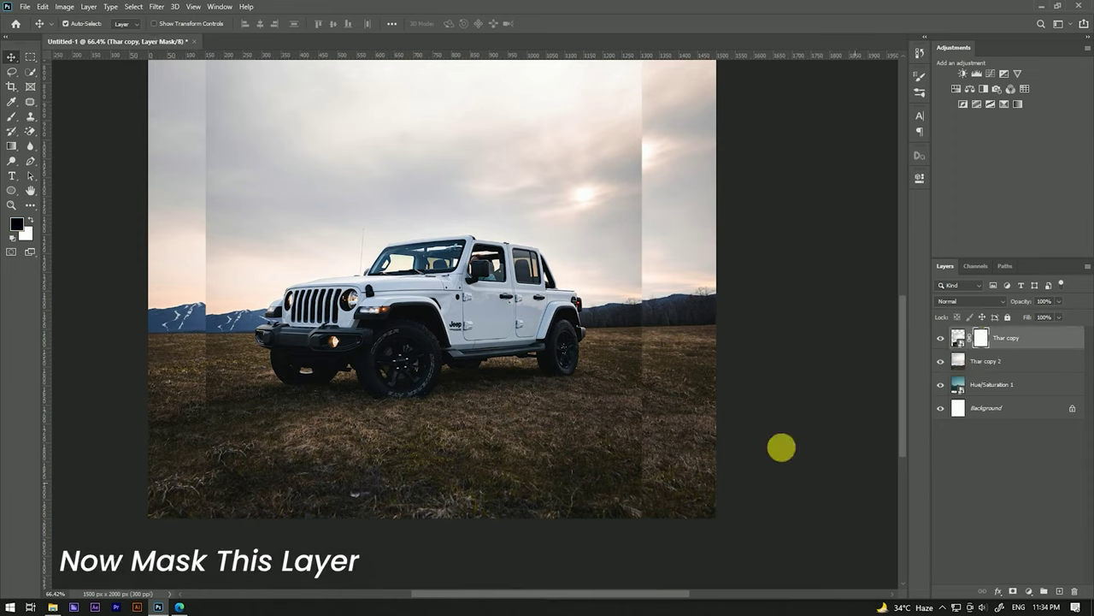
- With a ~211 px soft brush, blend the lower right and lower left grass seams
{"action": "left_click", "coordinate": [9, 122]}
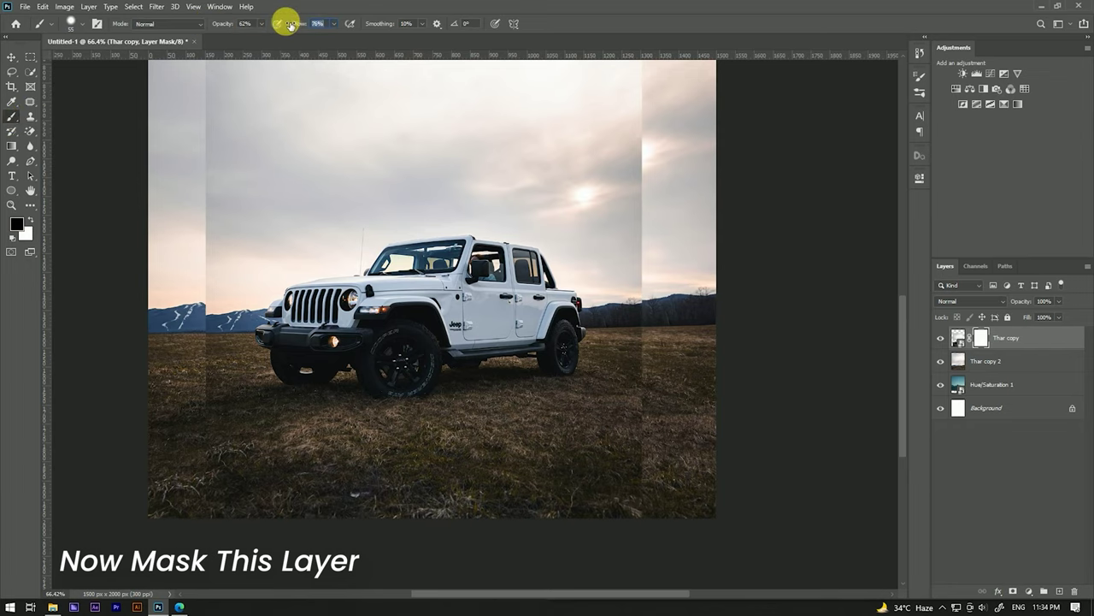
{"action": "mouse_move", "coordinate": [645, 359]}
{"action": "left_mouse_down"}
{"action": "mouse_move", "coordinate": [644, 417]}
{"action": "mouse_move", "coordinate": [626, 332]}
{"action": "left_mouse_up"}
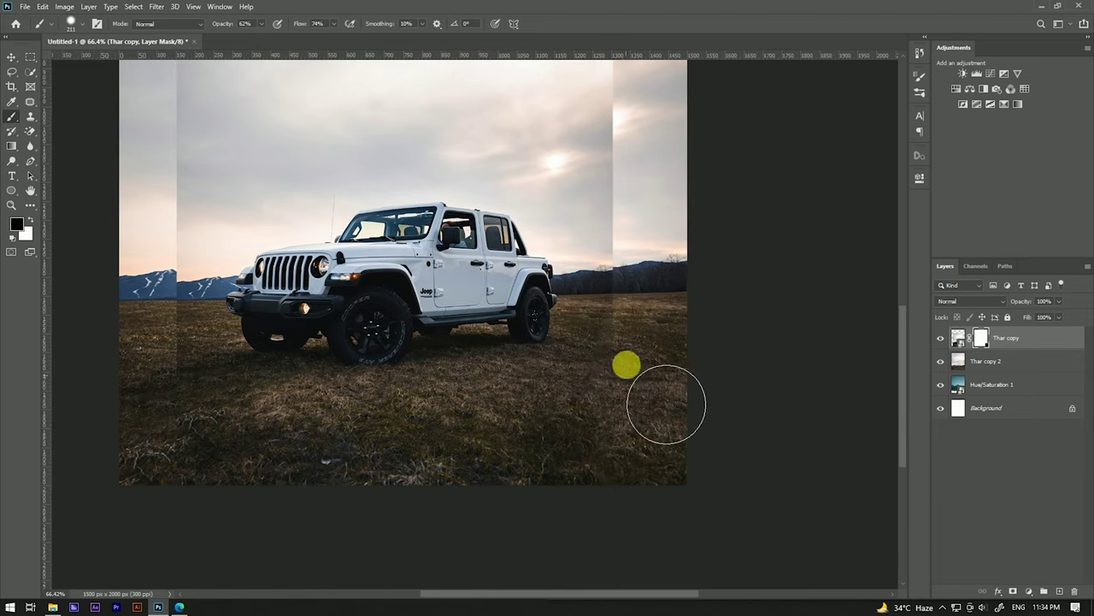
{"action": "left_click_drag", "start_coordinate": [625, 333], "coordinate": [630, 419]}
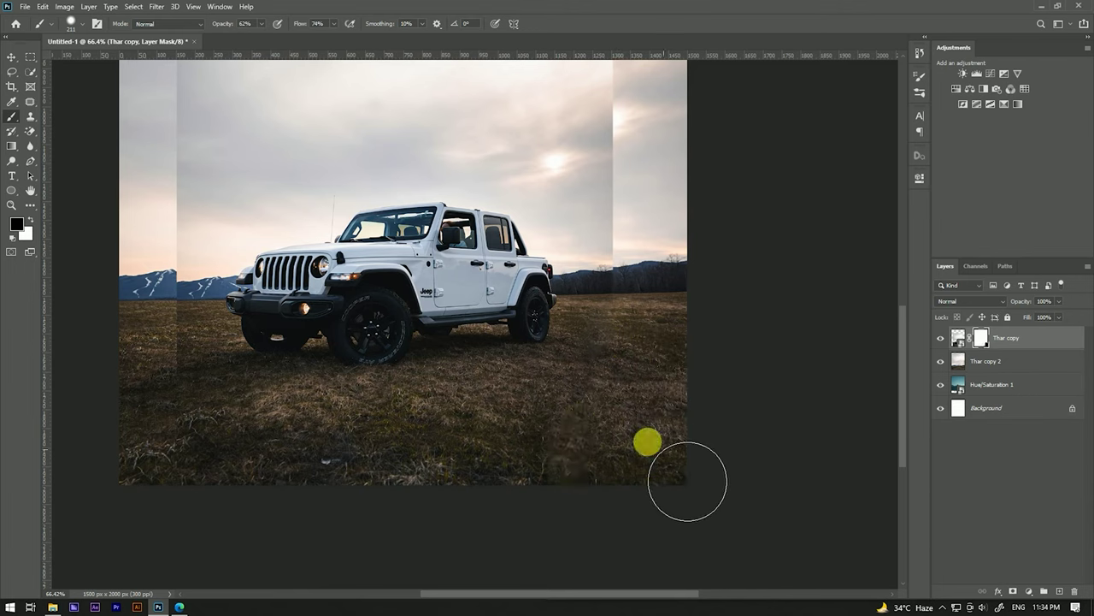
{"action": "mouse_move", "coordinate": [145, 496]}
{"action": "left_mouse_down"}
{"action": "mouse_move", "coordinate": [189, 389]}
{"action": "mouse_move", "coordinate": [169, 486]}
{"action": "left_mouse_up"}
{"action": "right_click", "coordinate": [193, 454], "text": "alt"}
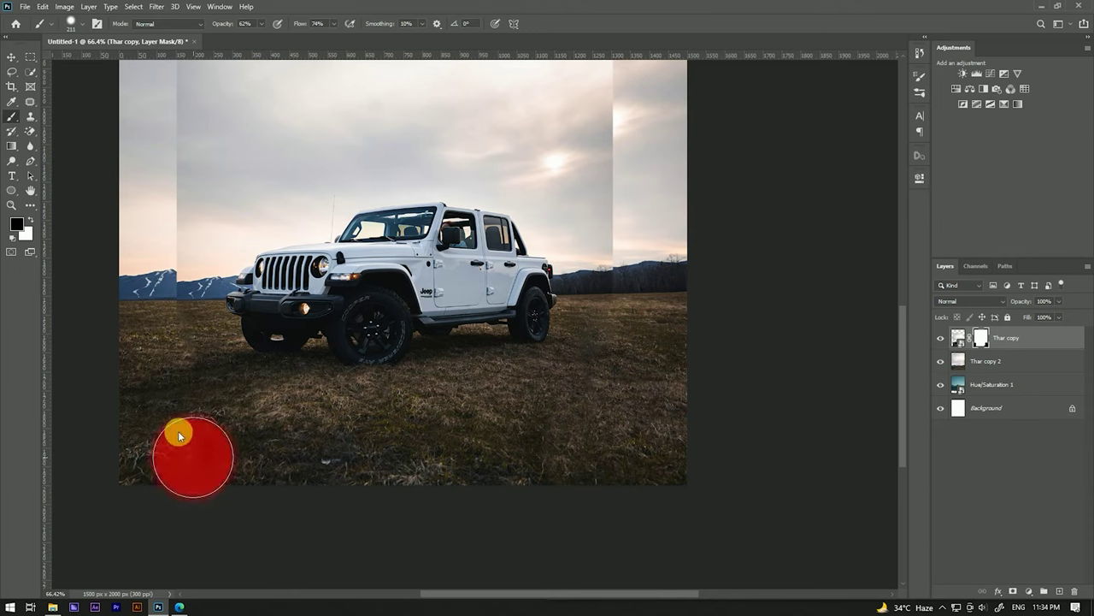
{"action": "mouse_move", "coordinate": [204, 438]}
{"action": "left_mouse_down"}
{"action": "mouse_move", "coordinate": [180, 371]}
{"action": "mouse_move", "coordinate": [177, 456]}
{"action": "left_mouse_up"}
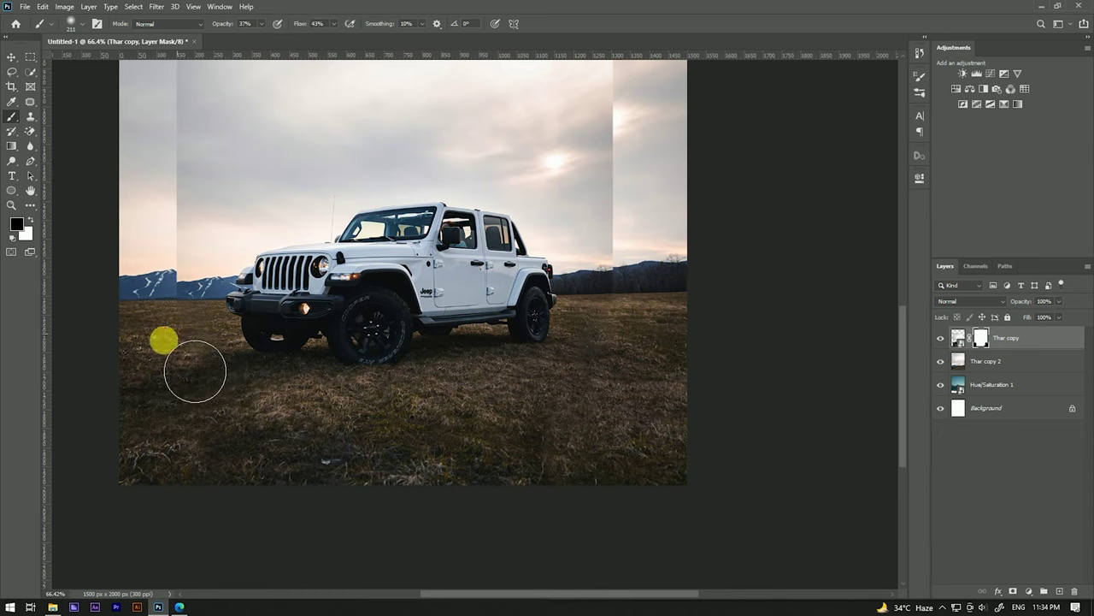
- Blend the left strip into the mountains and hide the photo edge in the upper left sky
{"action": "left_click_drag", "start_coordinate": [174, 336], "coordinate": [196, 370]}
{"action": "mouse_move", "coordinate": [184, 432]}
{"action": "left_mouse_down"}
{"action": "mouse_move", "coordinate": [200, 451]}
{"action": "mouse_move", "coordinate": [215, 416]}
{"action": "mouse_move", "coordinate": [203, 355]}
{"action": "left_mouse_up"}
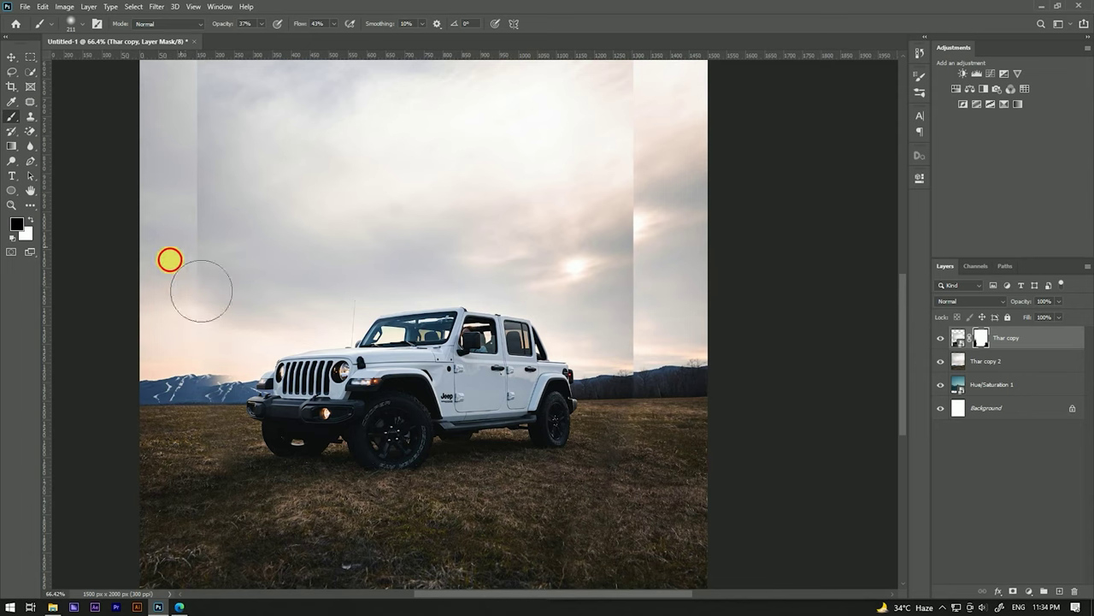
{"action": "scroll", "coordinate": [203, 346], "scroll_direction": "up", "scroll_amount": 3}
{"action": "mouse_move", "coordinate": [268, 232]}
{"action": "left_mouse_down"}
{"action": "mouse_move", "coordinate": [285, 151]}
{"action": "mouse_move", "coordinate": [228, 171]}
{"action": "mouse_move", "coordinate": [220, 274]}
{"action": "mouse_move", "coordinate": [342, 142]}
{"action": "mouse_move", "coordinate": [436, 122]}
{"action": "mouse_move", "coordinate": [659, 134]}
{"action": "mouse_move", "coordinate": [709, 225]}
{"action": "mouse_move", "coordinate": [713, 400]}
{"action": "mouse_move", "coordinate": [684, 408]}
{"action": "mouse_move", "coordinate": [692, 465]}
{"action": "left_mouse_up"}
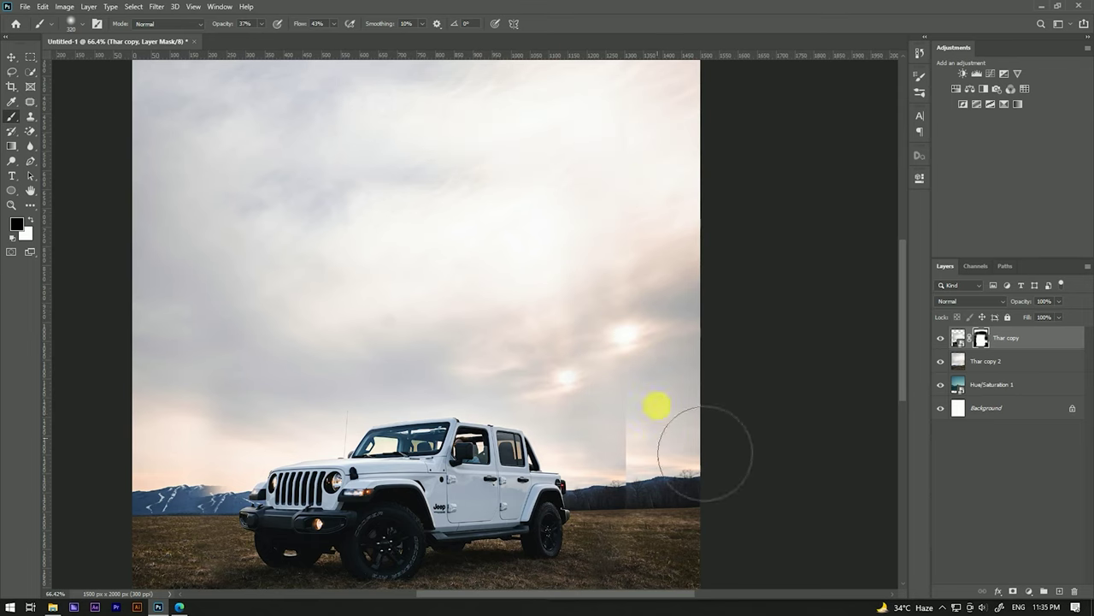
- Blend the grass seam running across the lower part of the image
{"action": "scroll", "coordinate": [624, 299], "scroll_direction": "right", "scroll_amount": 2}
{"action": "scroll", "coordinate": [620, 308], "scroll_direction": "down", "scroll_amount": 3}
{"action": "scroll", "coordinate": [684, 428], "scroll_direction": "up", "scroll_amount": 2}
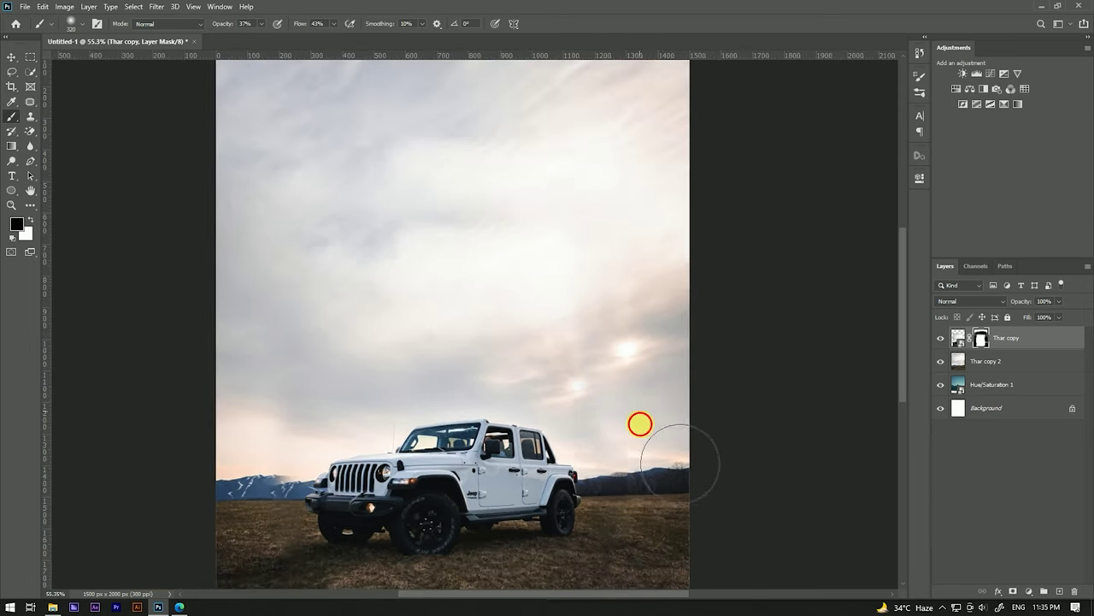
{"action": "left_click_drag", "start_coordinate": [680, 451], "coordinate": [573, 263]}
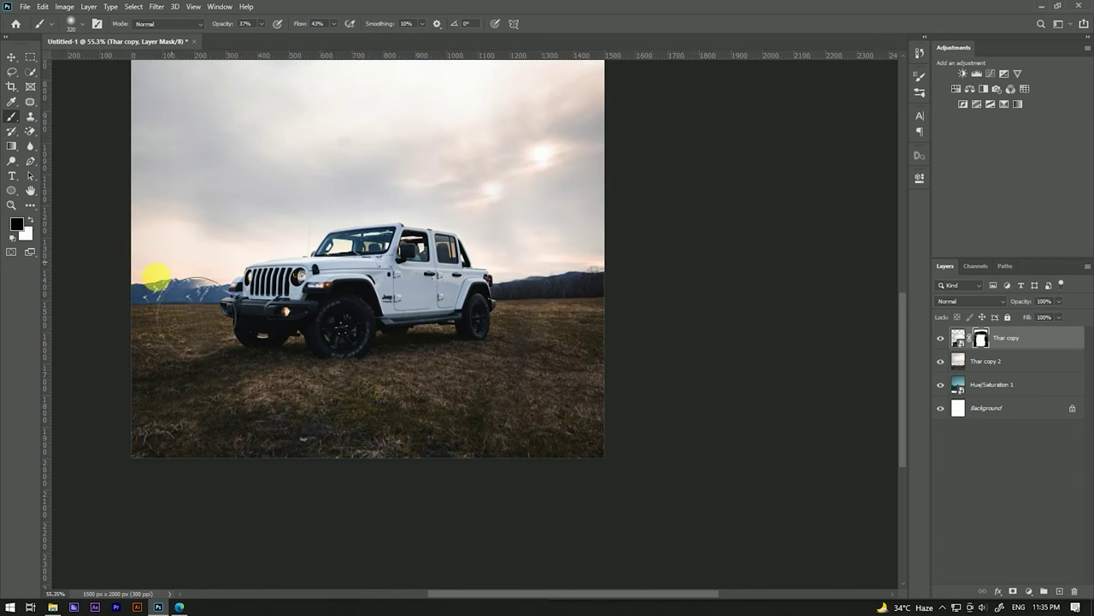
{"action": "left_click_drag", "start_coordinate": [518, 425], "coordinate": [575, 351]}
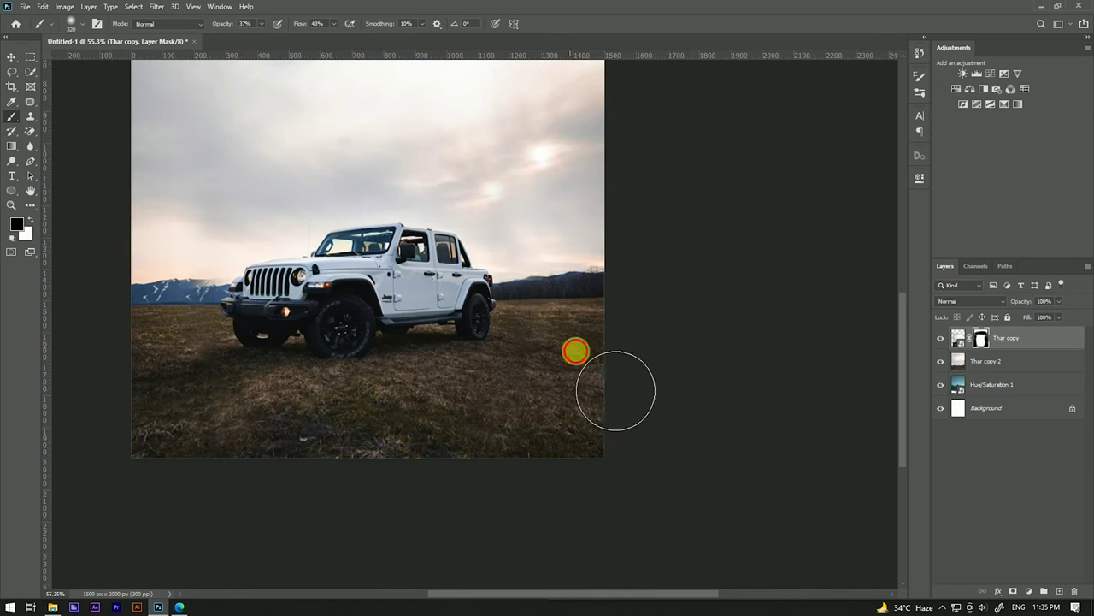
{"action": "scroll", "coordinate": [575, 351], "scroll_direction": "down", "scroll_amount": 2}
{"action": "scroll", "coordinate": [590, 368], "scroll_direction": "up", "scroll_amount": 2}
{"action": "scroll", "coordinate": [342, 342], "scroll_direction": "up", "scroll_amount": 3}
{"action": "scroll", "coordinate": [270, 282], "scroll_direction": "up", "scroll_amount": 2}
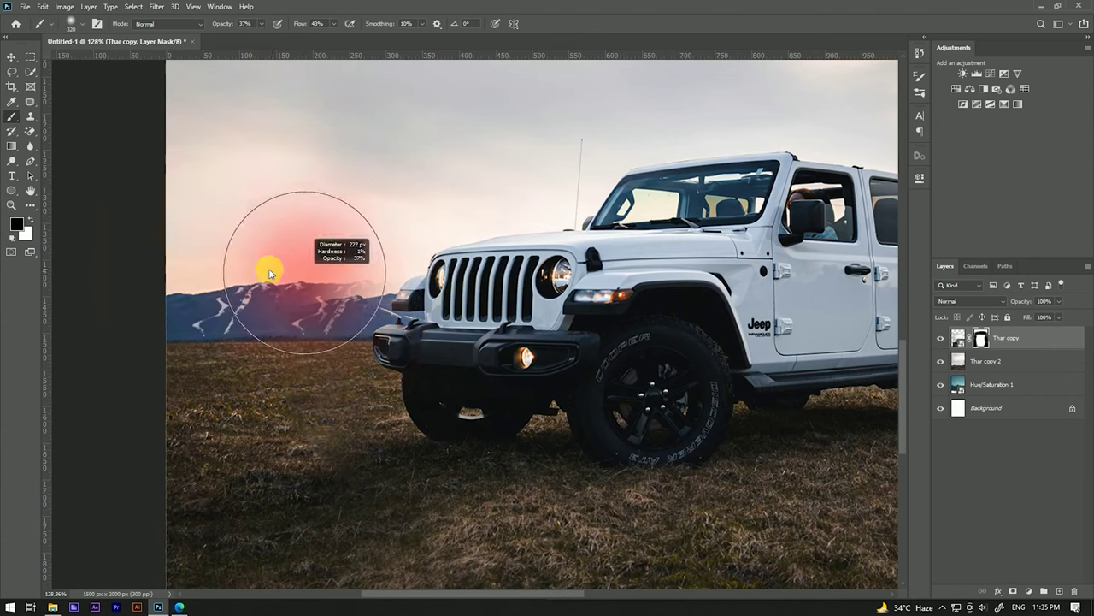
- Shrink the brush to about 142 px and add Thar copy 2 to the layer selection
{"action": "left_click_drag", "start_coordinate": [269, 272], "coordinate": [335, 293]}
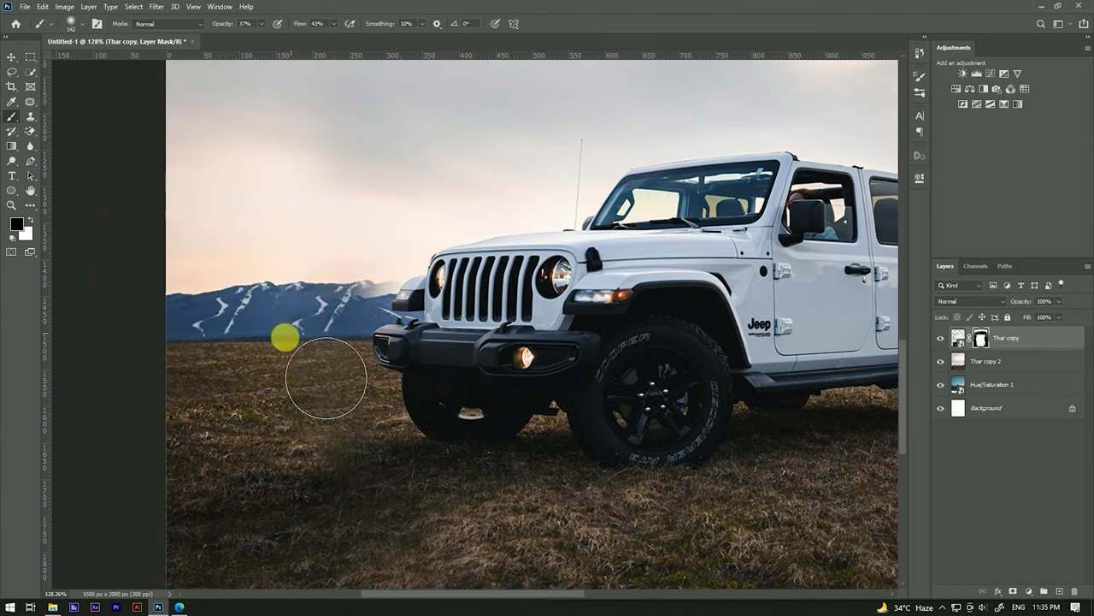
{"action": "scroll", "coordinate": [316, 342], "scroll_direction": "down", "scroll_amount": 2}
{"action": "scroll", "coordinate": [428, 342], "scroll_direction": "down", "scroll_amount": 2}
{"action": "scroll", "coordinate": [556, 351], "scroll_direction": "up", "scroll_amount": 1}
{"action": "scroll", "coordinate": [552, 232], "scroll_direction": "down", "scroll_amount": 1}
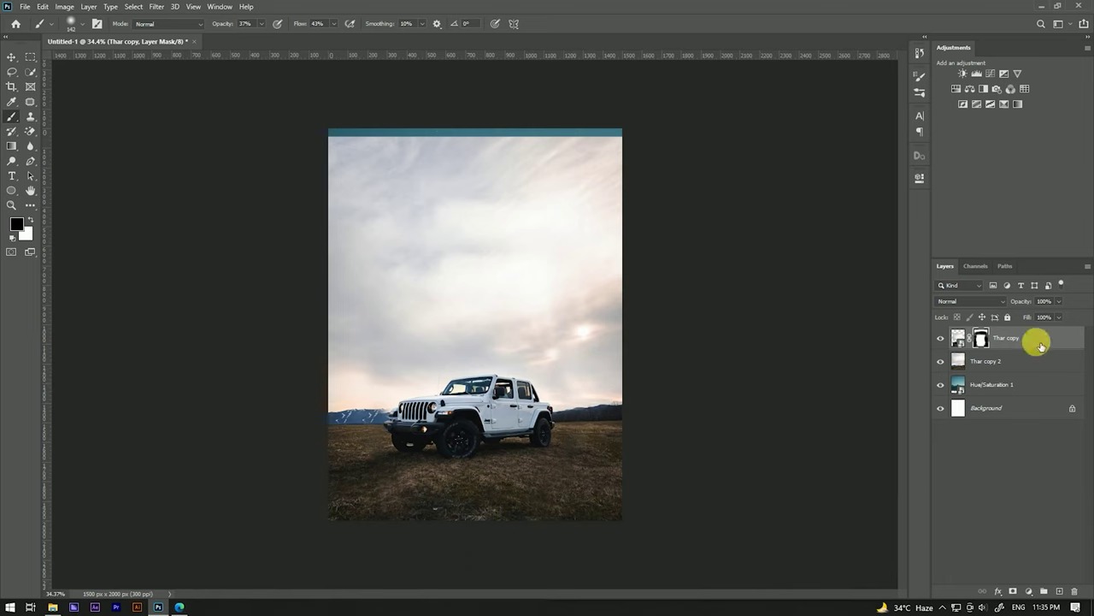
{"action": "left_click", "coordinate": [1026, 361], "text": "shift"}
- Merge the two jeep copies into one Thar copy layer and toggle its visibility to check
{"action": "right_click", "coordinate": [997, 342]}
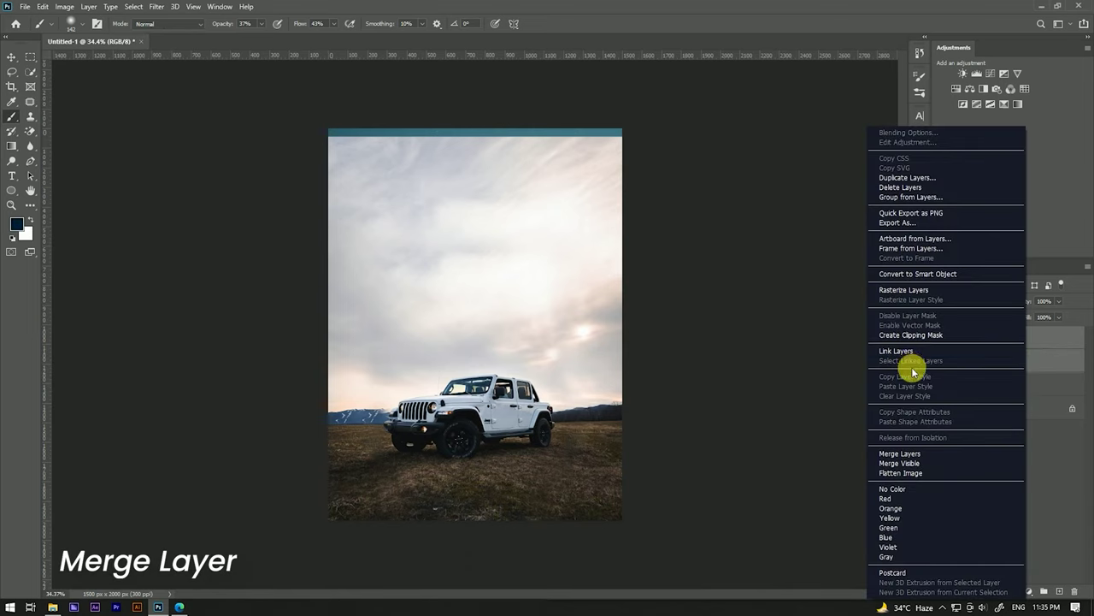
{"action": "left_click", "coordinate": [913, 456]}
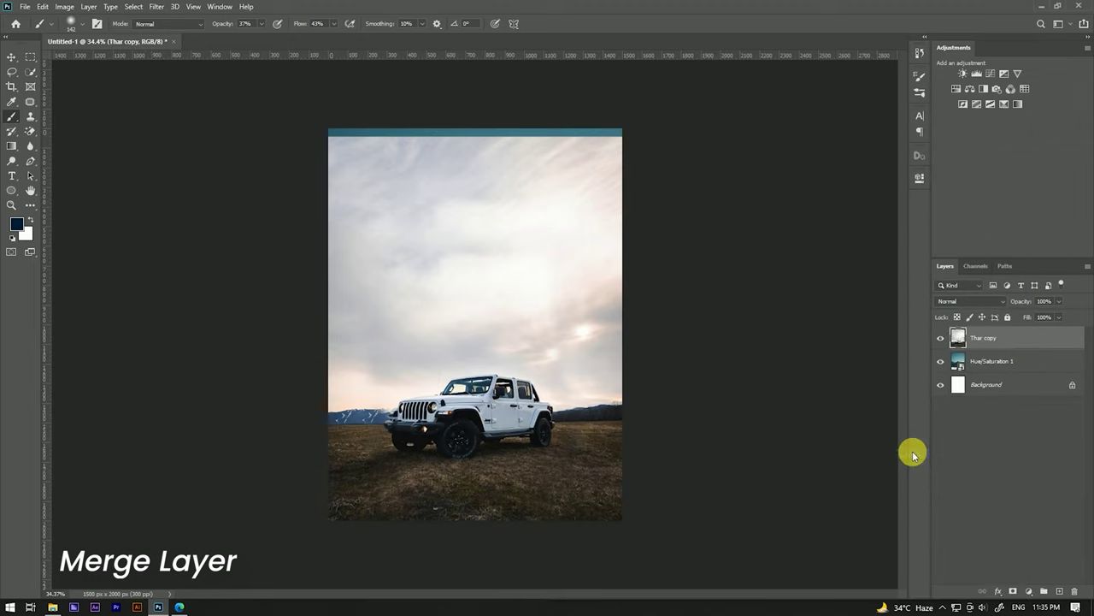
{"action": "left_click", "coordinate": [942, 338]}
{"action": "left_click", "coordinate": [941, 338]}
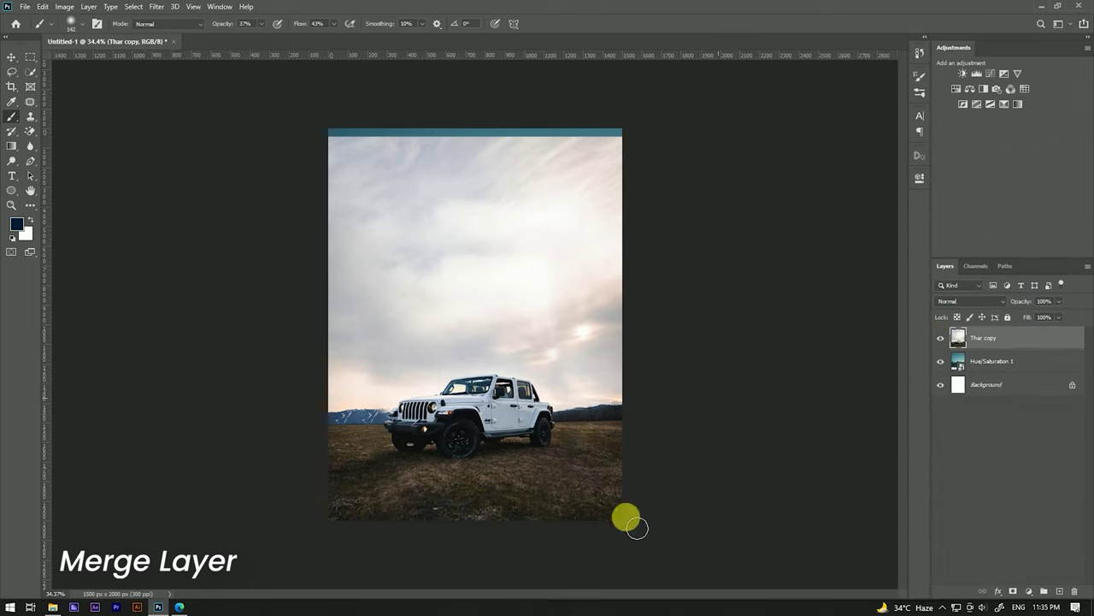
- Rename Hue/Saturation 1 to 'Background' and add a layer mask to Thar copy
{"action": "scroll", "coordinate": [484, 117], "scroll_direction": "down", "scroll_amount": 3}
{"action": "scroll", "coordinate": [495, 188], "scroll_direction": "up", "scroll_amount": 3}
{"action": "scroll", "coordinate": [496, 188], "scroll_direction": "up", "scroll_amount": 1}
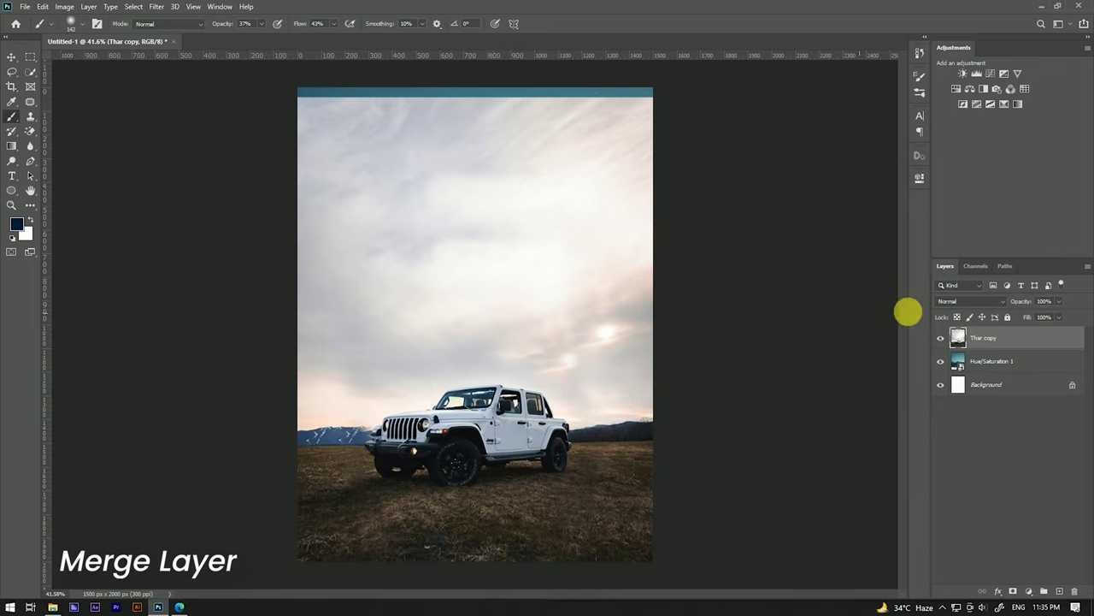
{"action": "double_click", "coordinate": [994, 361]}
{"action": "type", "text": "Background"}
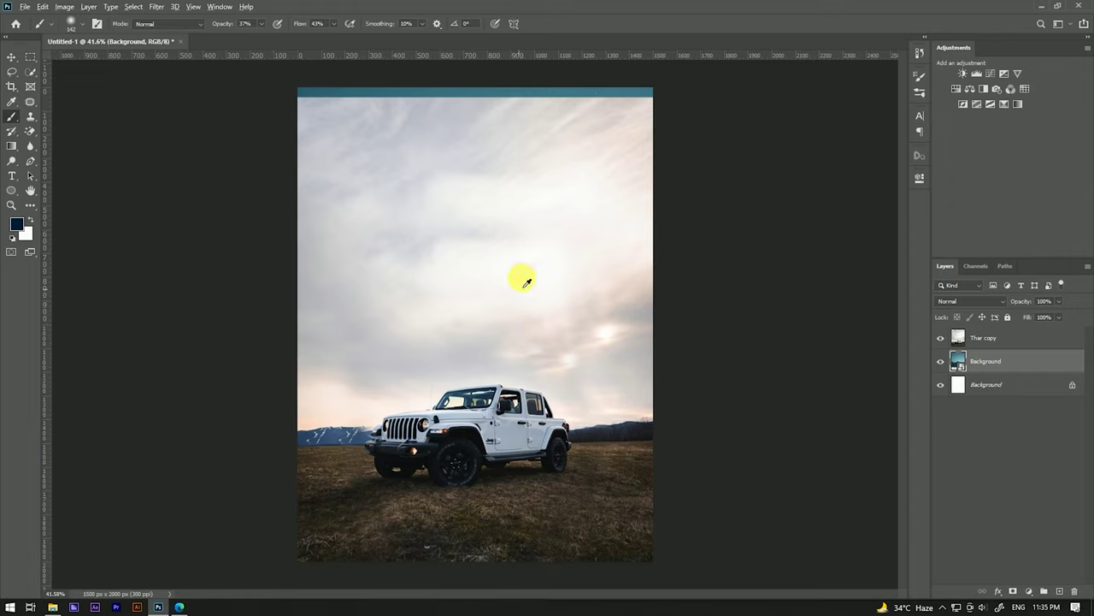
{"action": "left_click", "coordinate": [1013, 590]}
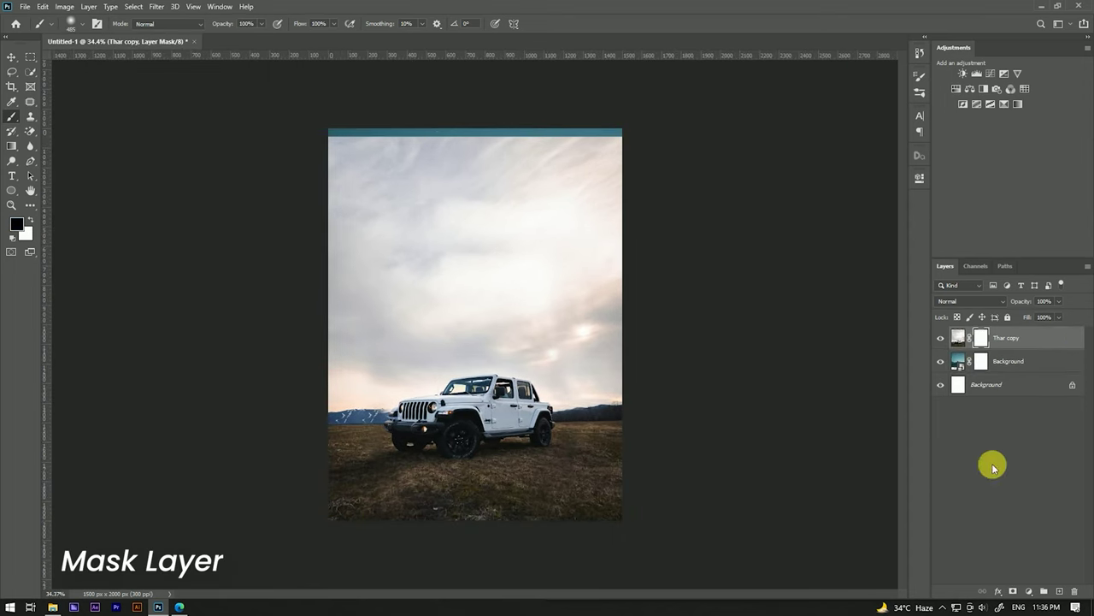
- Paint the mask to reveal the teal mountain sky across the top and left, enlarging the brush slightly
{"action": "right_click", "coordinate": [1005, 337]}
{"action": "left_click", "coordinate": [1002, 336]}
{"action": "mouse_move", "coordinate": [452, 233]}
{"action": "left_mouse_down"}
{"action": "mouse_move", "coordinate": [394, 186]}
{"action": "mouse_move", "coordinate": [718, 200]}
{"action": "mouse_move", "coordinate": [514, 254]}
{"action": "mouse_move", "coordinate": [336, 245]}
{"action": "mouse_move", "coordinate": [713, 271]}
{"action": "mouse_move", "coordinate": [555, 310]}
{"action": "mouse_move", "coordinate": [323, 323]}
{"action": "mouse_move", "coordinate": [575, 321]}
{"action": "mouse_move", "coordinate": [659, 348]}
{"action": "mouse_move", "coordinate": [499, 336]}
{"action": "mouse_move", "coordinate": [376, 347]}
{"action": "left_mouse_up"}
{"action": "mouse_move", "coordinate": [339, 310]}
{"action": "left_mouse_down"}
{"action": "mouse_move", "coordinate": [330, 312]}
{"action": "mouse_move", "coordinate": [347, 325]}
{"action": "left_mouse_up"}
{"action": "right_click", "coordinate": [347, 327], "text": "alt"}
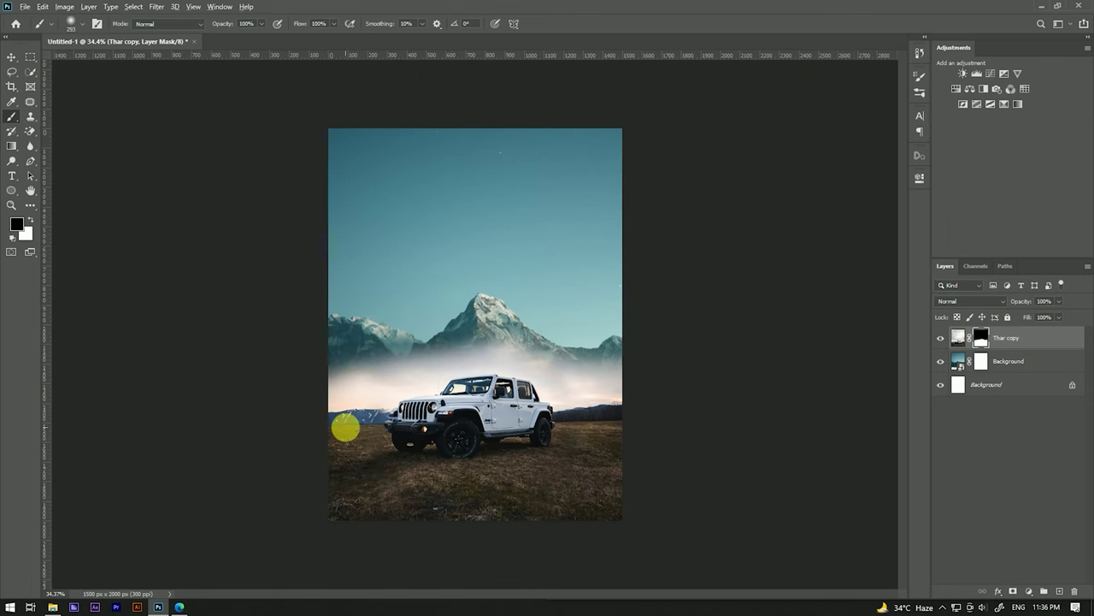
{"action": "scroll", "coordinate": [340, 393], "scroll_direction": "up", "scroll_amount": 3}
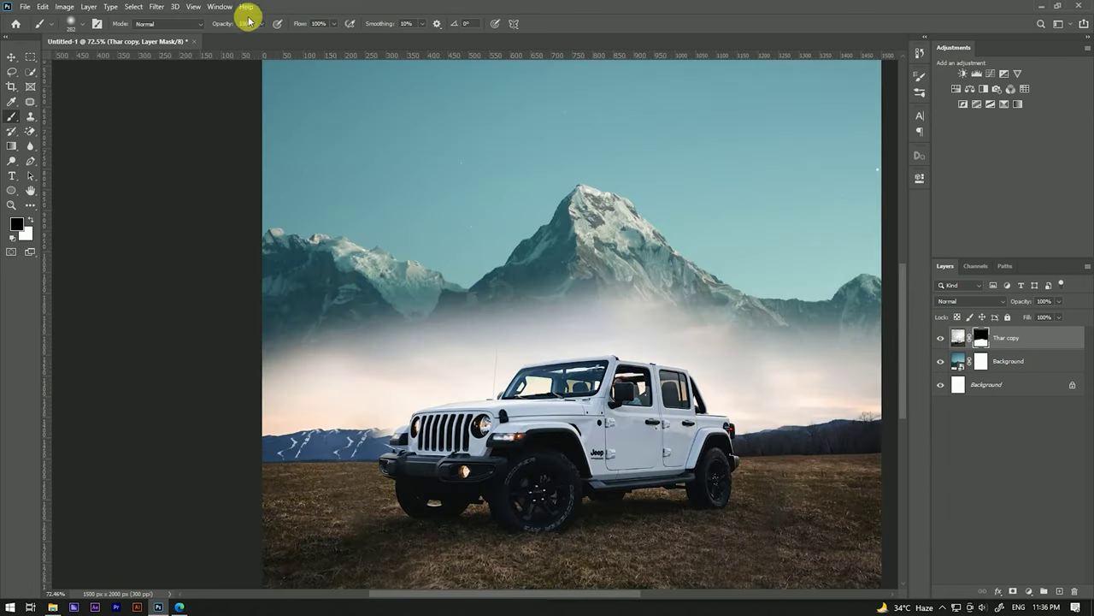
{"action": "right_click", "coordinate": [294, 158], "text": "alt"}
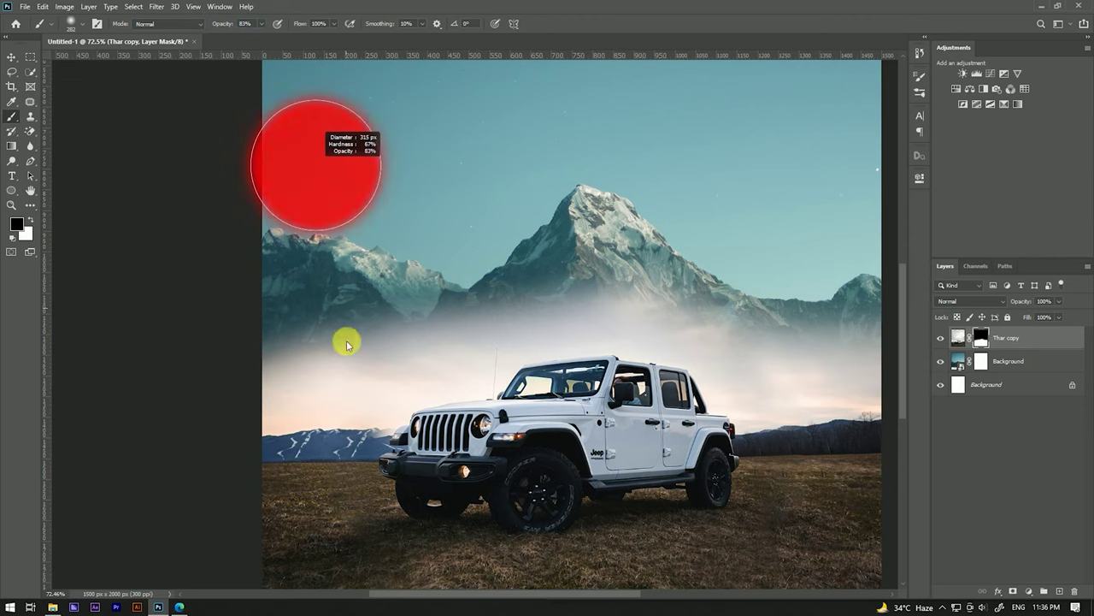
- Hide the fog to the left and right of the jeep on the Thar copy mask
{"action": "mouse_move", "coordinate": [449, 325]}
{"action": "left_mouse_down"}
{"action": "mouse_move", "coordinate": [263, 351]}
{"action": "mouse_move", "coordinate": [274, 379]}
{"action": "left_mouse_up"}
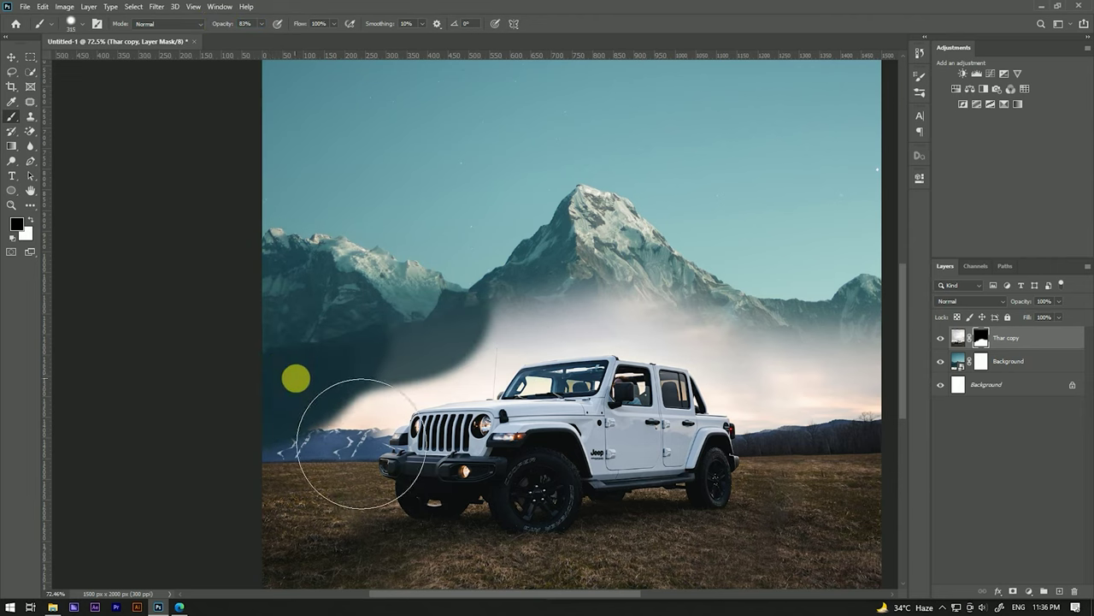
{"action": "scroll", "coordinate": [376, 325], "scroll_direction": "right", "scroll_amount": 5}
{"action": "left_click_drag", "start_coordinate": [482, 245], "coordinate": [615, 334]}
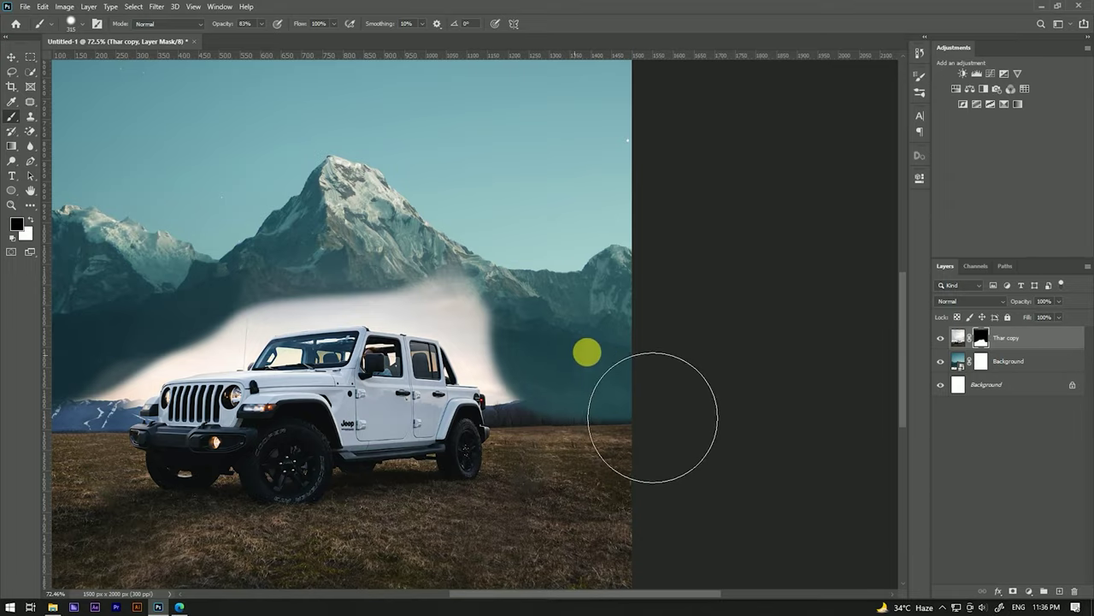
{"action": "scroll", "coordinate": [525, 305], "scroll_direction": "up", "scroll_amount": 5}
{"action": "scroll", "coordinate": [407, 240], "scroll_direction": "down", "scroll_amount": 5}
{"action": "scroll", "coordinate": [481, 286], "scroll_direction": "up", "scroll_amount": 3}
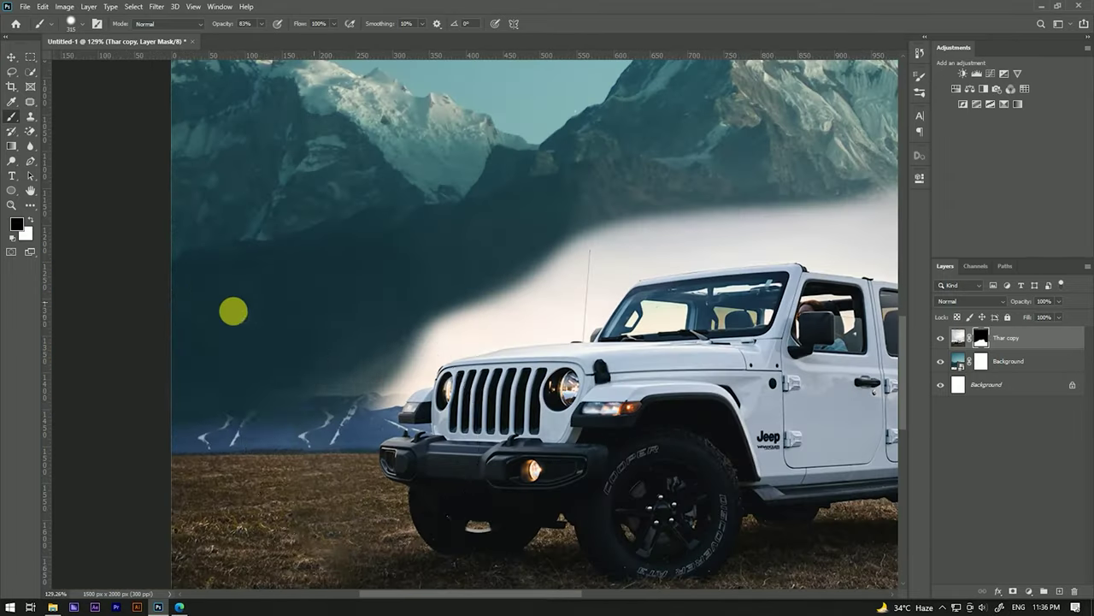
{"action": "scroll", "coordinate": [368, 244], "scroll_direction": "right", "scroll_amount": 4}
{"action": "scroll", "coordinate": [772, 213], "scroll_direction": "right", "scroll_amount": 3}
- Mask away the fog behind and beside the jeep's rear, trimming close to the body
{"action": "left_click_drag", "start_coordinate": [770, 222], "coordinate": [708, 268]}
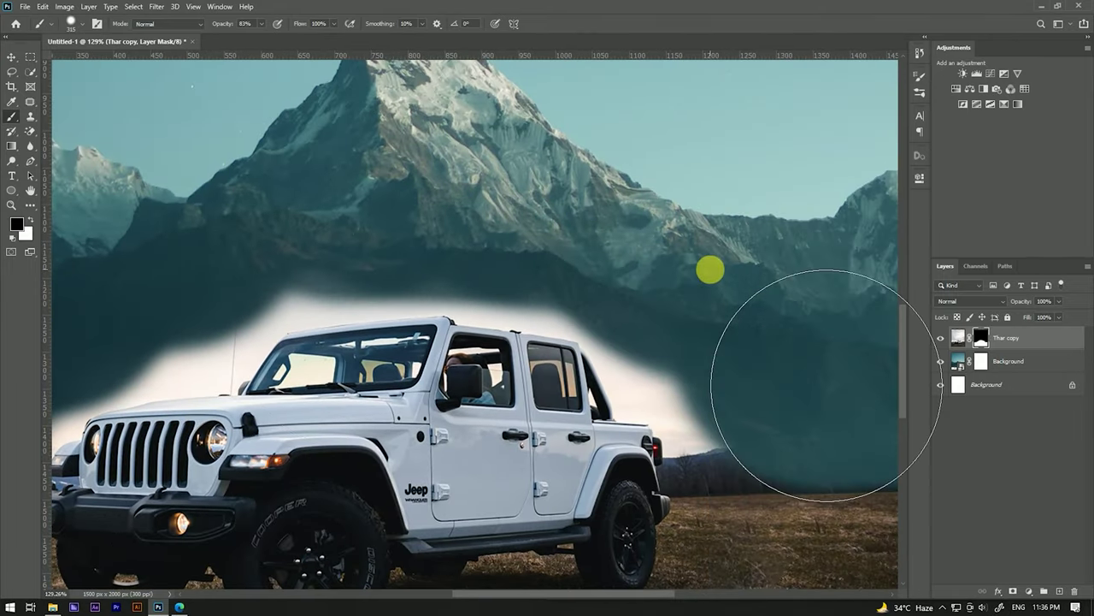
{"action": "scroll", "coordinate": [720, 298], "scroll_direction": "up", "scroll_amount": 5}
{"action": "scroll", "coordinate": [631, 356], "scroll_direction": "up", "scroll_amount": 2}
{"action": "left_click_drag", "start_coordinate": [496, 290], "coordinate": [535, 328]}
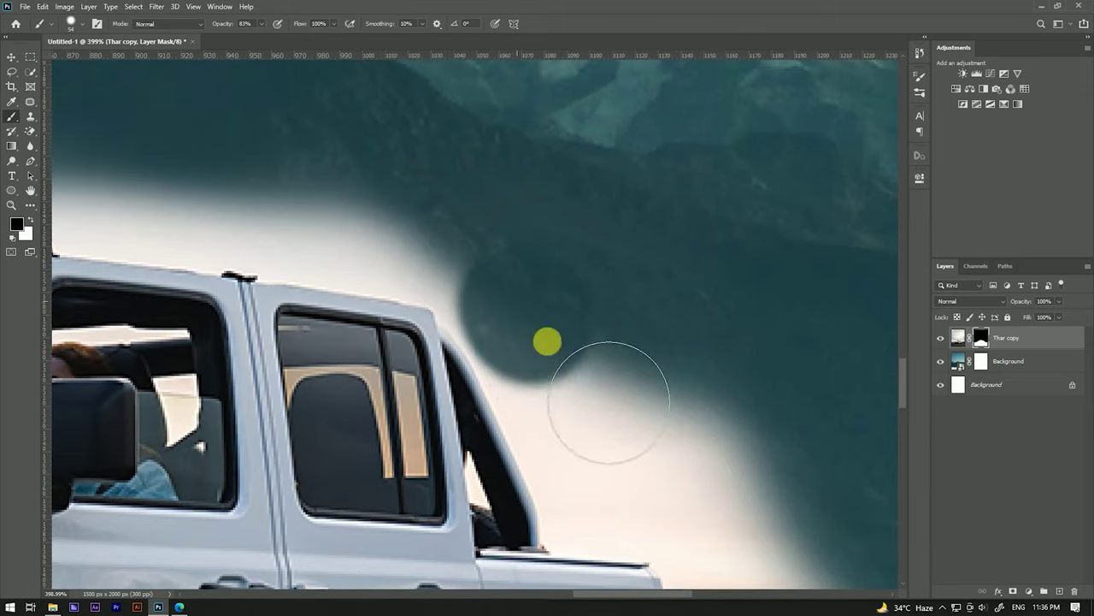
{"action": "scroll", "coordinate": [535, 327], "scroll_direction": "right", "scroll_amount": 3}
{"action": "mouse_move", "coordinate": [479, 256]}
{"action": "left_mouse_down"}
{"action": "mouse_move", "coordinate": [644, 454]}
{"action": "mouse_move", "coordinate": [652, 298]}
{"action": "left_mouse_up"}
- At full brush opacity, mask the fog beside the jeep's rear and along the roof line
{"action": "key", "text": "0"}
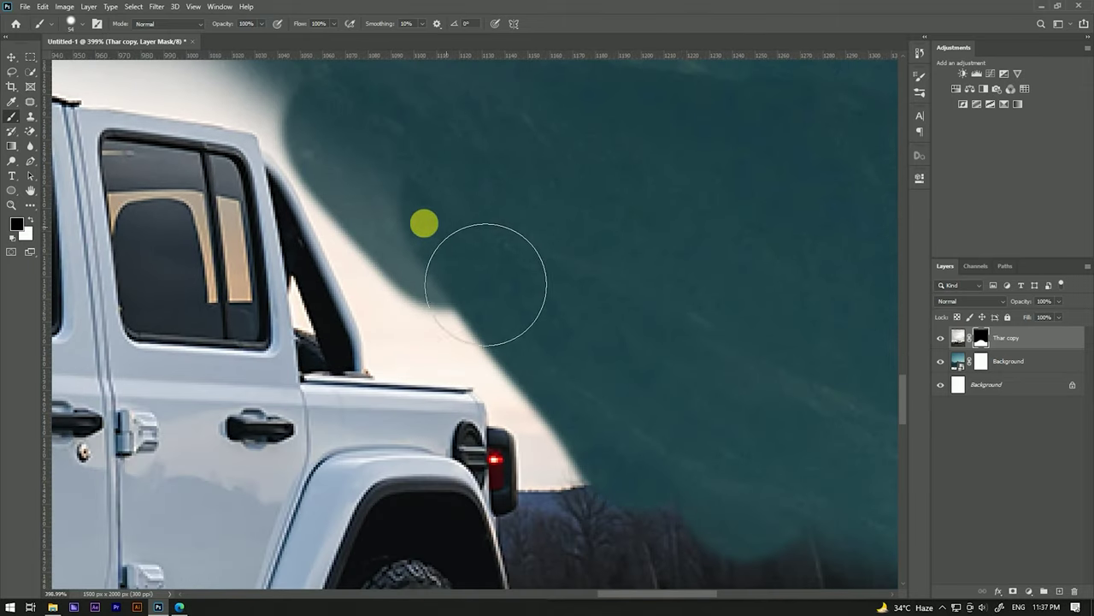
{"action": "left_click_drag", "start_coordinate": [450, 213], "coordinate": [607, 427]}
{"action": "scroll", "coordinate": [607, 427], "scroll_direction": "up", "scroll_amount": 3}
{"action": "scroll", "coordinate": [476, 354], "scroll_direction": "down", "scroll_amount": 5}
{"action": "scroll", "coordinate": [452, 285], "scroll_direction": "up", "scroll_amount": 3}
{"action": "left_click", "coordinate": [386, 271]}
{"action": "mouse_move", "coordinate": [398, 275]}
{"action": "left_mouse_down"}
{"action": "mouse_move", "coordinate": [635, 308]}
{"action": "mouse_move", "coordinate": [644, 232]}
{"action": "left_mouse_up"}
{"action": "scroll", "coordinate": [645, 231], "scroll_direction": "left", "scroll_amount": 3}
{"action": "left_click_drag", "start_coordinate": [504, 259], "coordinate": [476, 258]}
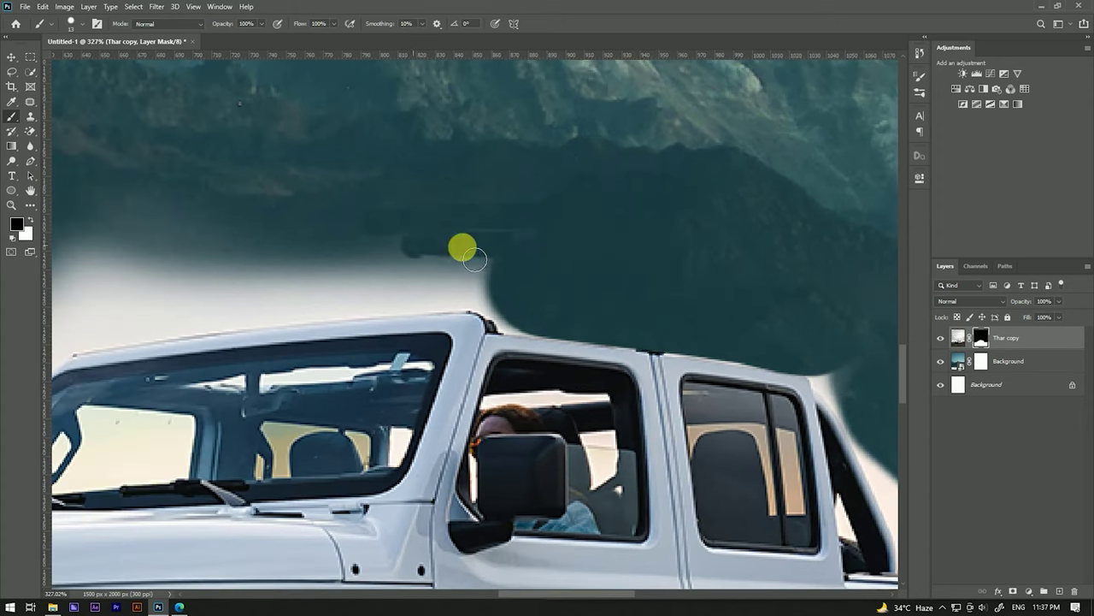
- Mask the white haze down the rear roof pillar and beside the taillight
{"action": "scroll", "coordinate": [651, 336], "scroll_direction": "down", "scroll_amount": 2}
{"action": "scroll", "coordinate": [652, 335], "scroll_direction": "right", "scroll_amount": 3}
{"action": "left_click_drag", "start_coordinate": [591, 276], "coordinate": [605, 296]}
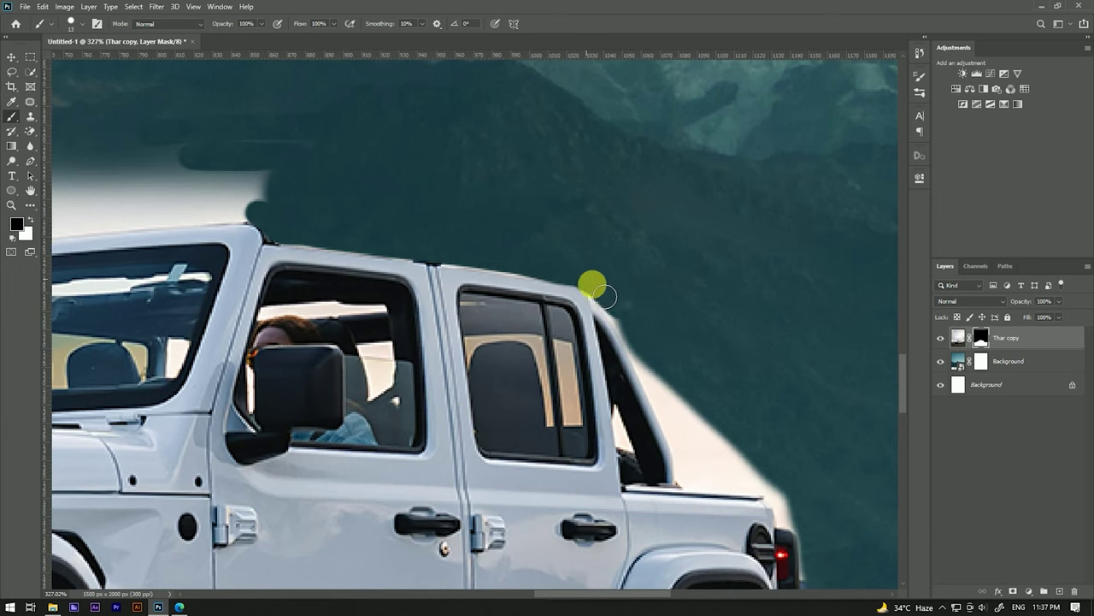
{"action": "left_click_drag", "start_coordinate": [651, 368], "coordinate": [692, 453]}
{"action": "scroll", "coordinate": [692, 453], "scroll_direction": "up", "scroll_amount": 1}
{"action": "scroll", "coordinate": [692, 452], "scroll_direction": "down", "scroll_amount": 2}
{"action": "scroll", "coordinate": [692, 453], "scroll_direction": "right", "scroll_amount": 2}
{"action": "mouse_move", "coordinate": [472, 157]}
{"action": "left_mouse_down"}
{"action": "mouse_move", "coordinate": [557, 351]}
{"action": "mouse_move", "coordinate": [603, 330]}
{"action": "mouse_move", "coordinate": [661, 371]}
{"action": "mouse_move", "coordinate": [611, 338]}
{"action": "left_mouse_up"}
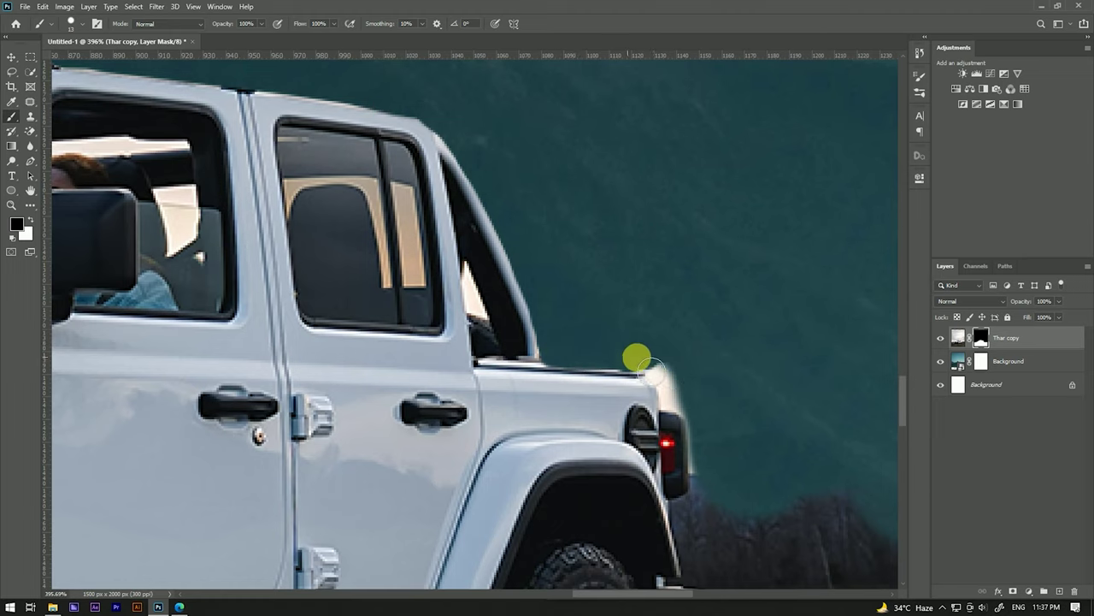
{"action": "left_click_drag", "start_coordinate": [717, 436], "coordinate": [706, 445]}
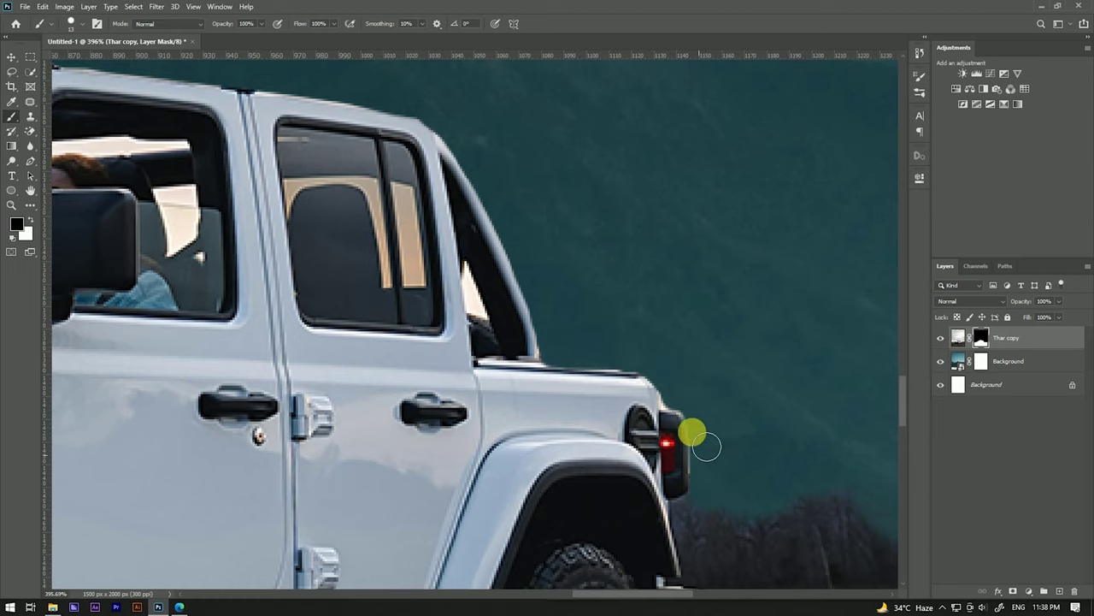
- Hide the white fog along the front roofline and above the windshield
{"action": "scroll", "coordinate": [565, 299], "scroll_direction": "up", "scroll_amount": 2}
{"action": "scroll", "coordinate": [565, 299], "scroll_direction": "left", "scroll_amount": 2}
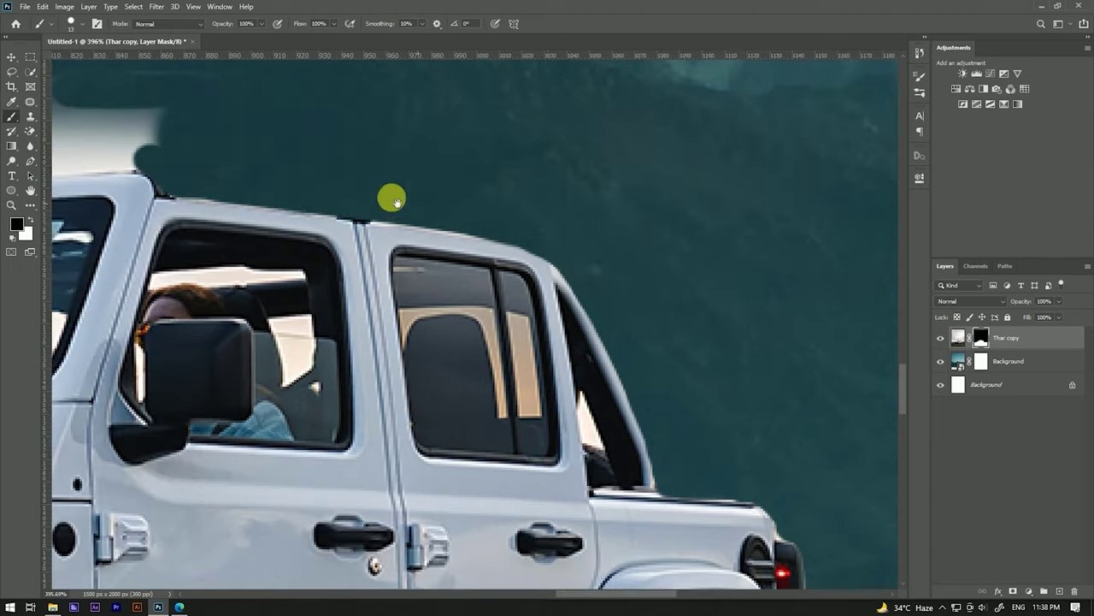
{"action": "scroll", "coordinate": [256, 201], "scroll_direction": "left", "scroll_amount": 5}
{"action": "scroll", "coordinate": [257, 201], "scroll_direction": "up", "scroll_amount": 1}
{"action": "mouse_move", "coordinate": [150, 271]}
{"action": "left_mouse_down"}
{"action": "mouse_move", "coordinate": [623, 232]}
{"action": "mouse_move", "coordinate": [741, 129]}
{"action": "mouse_move", "coordinate": [402, 179]}
{"action": "left_mouse_up"}
{"action": "scroll", "coordinate": [290, 254], "scroll_direction": "left", "scroll_amount": 10}
{"action": "mouse_move", "coordinate": [411, 239]}
{"action": "left_mouse_down"}
{"action": "mouse_move", "coordinate": [323, 283]}
{"action": "mouse_move", "coordinate": [283, 357]}
{"action": "left_mouse_up"}
{"action": "scroll", "coordinate": [348, 343], "scroll_direction": "left", "scroll_amount": 3}
{"action": "mouse_move", "coordinate": [348, 344]}
{"action": "left_mouse_down"}
{"action": "mouse_move", "coordinate": [753, 249]}
{"action": "mouse_move", "coordinate": [647, 335]}
{"action": "mouse_move", "coordinate": [603, 393]}
{"action": "mouse_move", "coordinate": [595, 363]}
{"action": "left_mouse_up"}
{"action": "scroll", "coordinate": [595, 365], "scroll_direction": "up", "scroll_amount": 2}
{"action": "scroll", "coordinate": [591, 371], "scroll_direction": "up", "scroll_amount": 2}
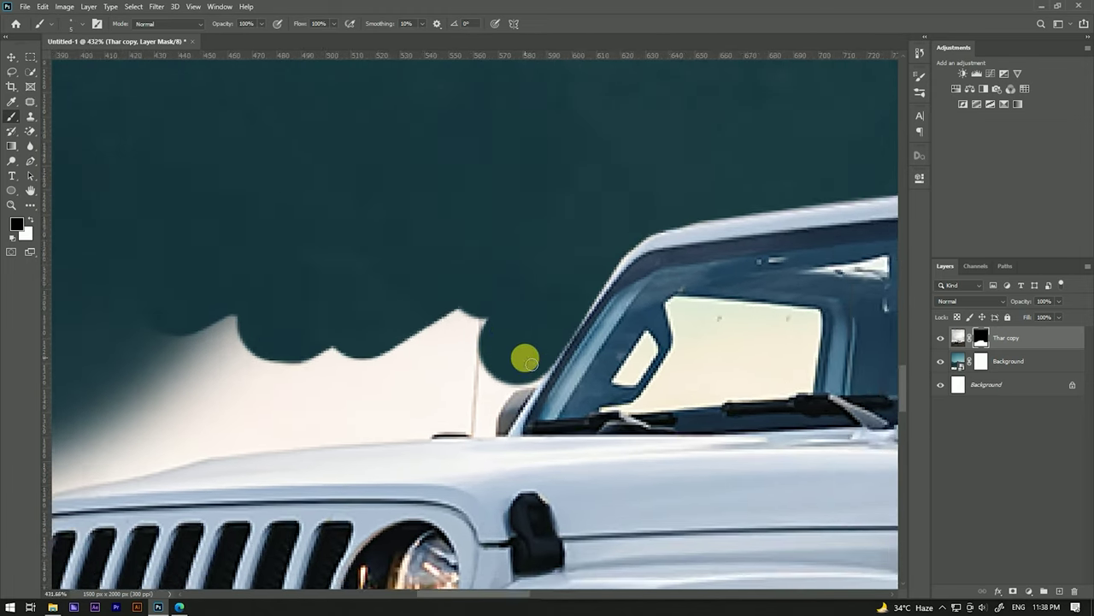
- Mask the haze along the hood edge and in front of the grille, trimming the hood's top sliver
{"action": "mouse_move", "coordinate": [313, 449]}
{"action": "left_mouse_down"}
{"action": "mouse_move", "coordinate": [146, 471]}
{"action": "mouse_move", "coordinate": [530, 325]}
{"action": "left_mouse_up"}
{"action": "mouse_move", "coordinate": [530, 325]}
{"action": "left_mouse_down"}
{"action": "mouse_move", "coordinate": [359, 368]}
{"action": "mouse_move", "coordinate": [439, 354]}
{"action": "mouse_move", "coordinate": [505, 372]}
{"action": "left_mouse_up"}
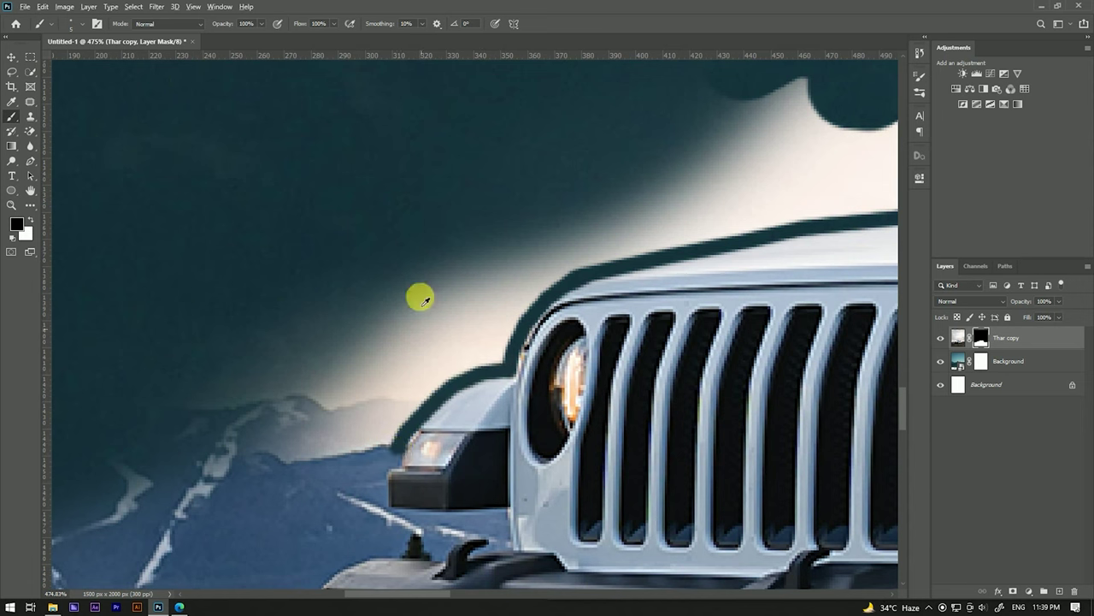
{"action": "scroll", "coordinate": [426, 412], "scroll_direction": "down", "scroll_amount": 5}
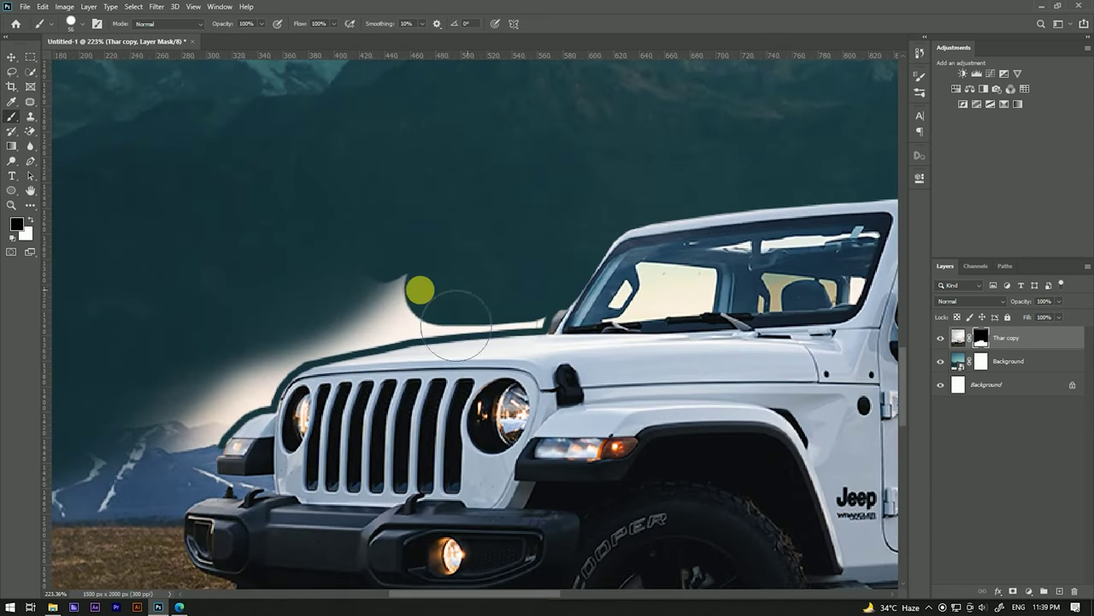
{"action": "mouse_move", "coordinate": [154, 462]}
{"action": "left_mouse_down"}
{"action": "mouse_move", "coordinate": [193, 360]}
{"action": "mouse_move", "coordinate": [183, 430]}
{"action": "mouse_move", "coordinate": [261, 347]}
{"action": "mouse_move", "coordinate": [251, 377]}
{"action": "mouse_move", "coordinate": [342, 317]}
{"action": "mouse_move", "coordinate": [518, 296]}
{"action": "left_mouse_up"}
{"action": "scroll", "coordinate": [504, 296], "scroll_direction": "up", "scroll_amount": 3}
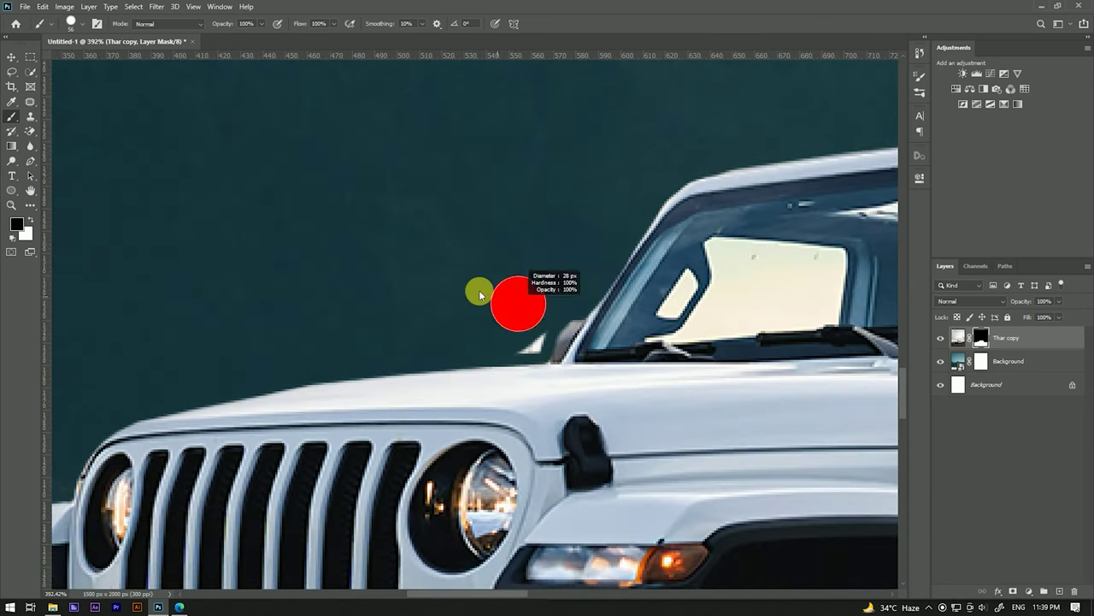
{"action": "scroll", "coordinate": [511, 265], "scroll_direction": "down", "scroll_amount": 2}
{"action": "scroll", "coordinate": [504, 248], "scroll_direction": "up", "scroll_amount": 2}
{"action": "mouse_move", "coordinate": [362, 323]}
{"action": "left_mouse_down"}
{"action": "mouse_move", "coordinate": [504, 283]}
{"action": "mouse_move", "coordinate": [745, 271]}
{"action": "mouse_move", "coordinate": [503, 290]}
{"action": "left_mouse_up"}
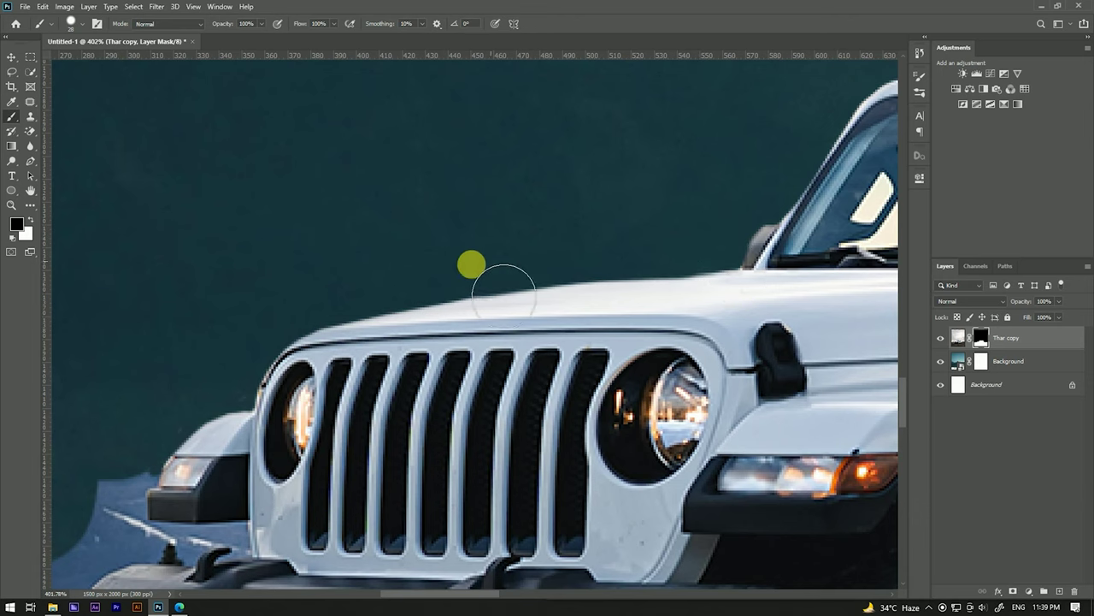
{"action": "scroll", "coordinate": [503, 291], "scroll_direction": "left", "scroll_amount": 5}
{"action": "scroll", "coordinate": [333, 379], "scroll_direction": "down", "scroll_amount": 2}
{"action": "scroll", "coordinate": [363, 466], "scroll_direction": "left", "scroll_amount": 5}
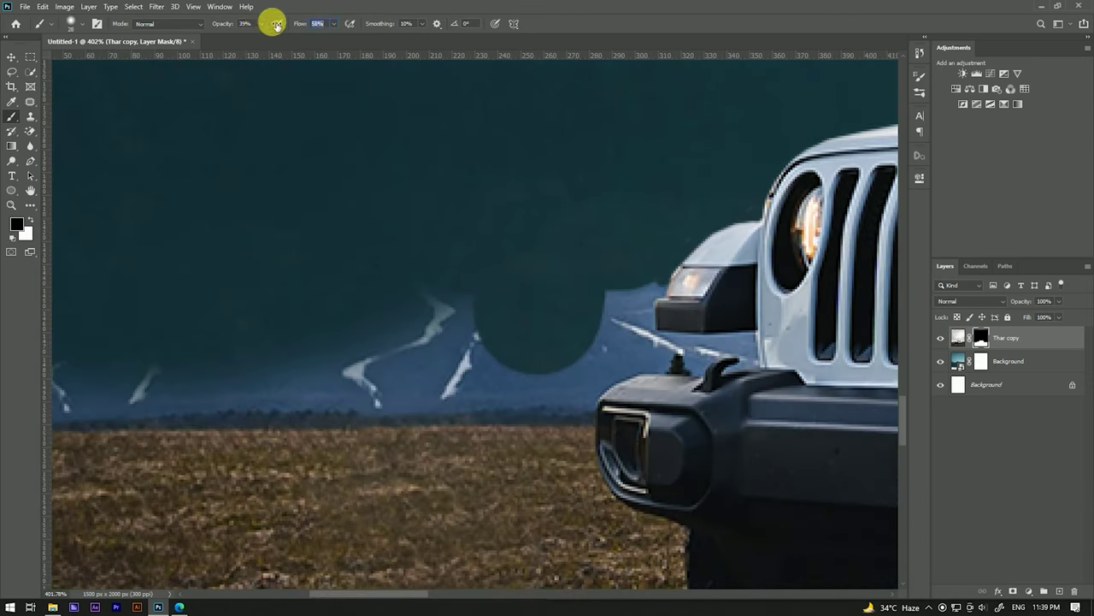
- Softly brush out the haze beside the front bumper on the Thar copy mask
{"action": "scroll", "coordinate": [684, 298], "scroll_direction": "down", "scroll_amount": 2}
{"action": "scroll", "coordinate": [508, 274], "scroll_direction": "up", "scroll_amount": 2}
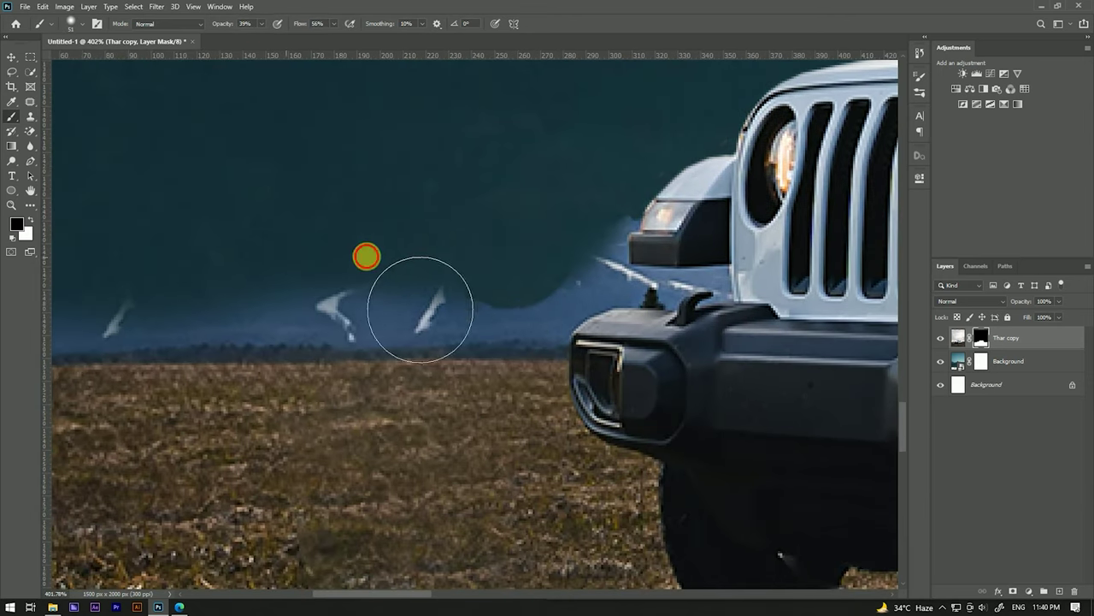
{"action": "scroll", "coordinate": [378, 245], "scroll_direction": "left", "scroll_amount": 5}
{"action": "scroll", "coordinate": [154, 251], "scroll_direction": "right", "scroll_amount": 4}
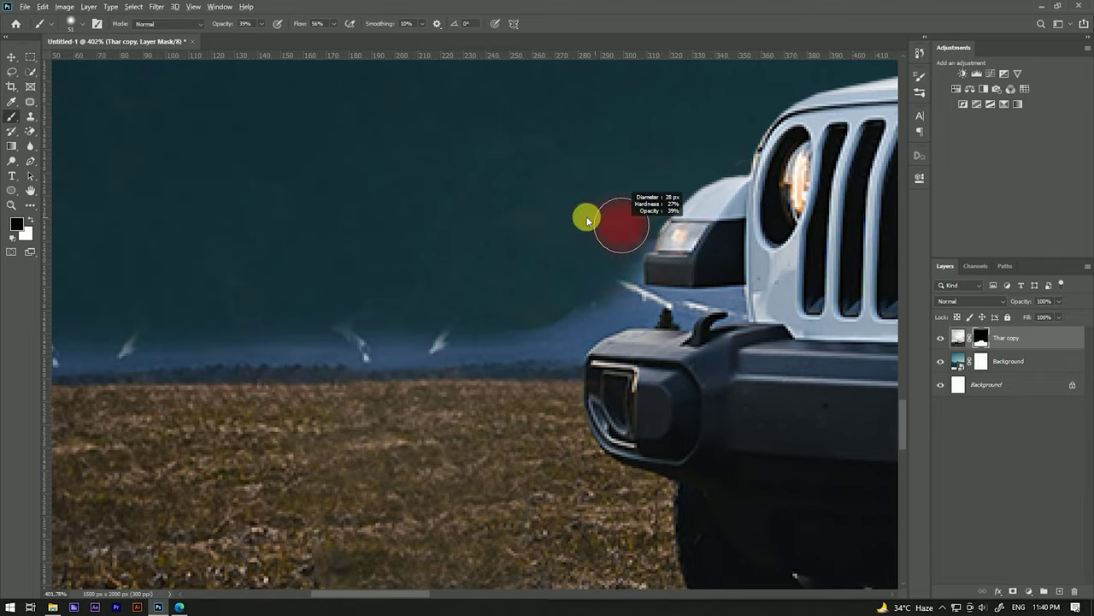
{"action": "mouse_move", "coordinate": [496, 317]}
{"action": "left_mouse_down"}
{"action": "mouse_move", "coordinate": [587, 310]}
{"action": "mouse_move", "coordinate": [325, 313]}
{"action": "left_mouse_up"}
{"action": "scroll", "coordinate": [261, 342], "scroll_direction": "down", "scroll_amount": 2}
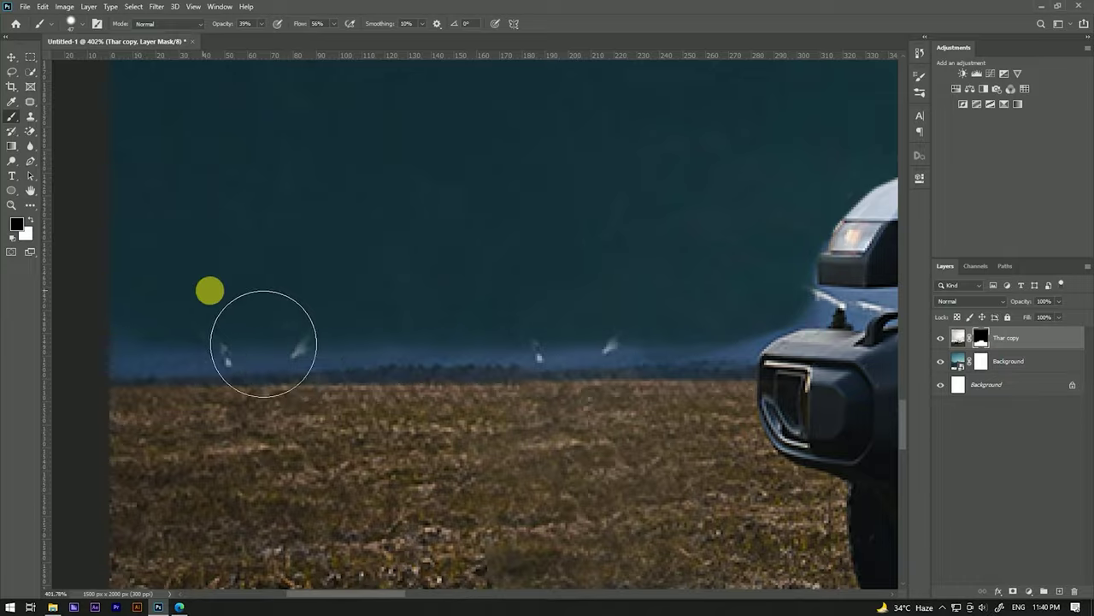
{"action": "scroll", "coordinate": [462, 339], "scroll_direction": "down", "scroll_amount": 5}
{"action": "scroll", "coordinate": [556, 368], "scroll_direction": "up", "scroll_amount": 5}
{"action": "scroll", "coordinate": [357, 347], "scroll_direction": "up", "scroll_amount": 2}
- Blend away the dark treeline and the pale bluish streak along the horizon
{"action": "mouse_move", "coordinate": [357, 347]}
{"action": "left_mouse_down"}
{"action": "mouse_move", "coordinate": [582, 359]}
{"action": "mouse_move", "coordinate": [334, 363]}
{"action": "mouse_move", "coordinate": [496, 354]}
{"action": "mouse_move", "coordinate": [527, 370]}
{"action": "left_mouse_up"}
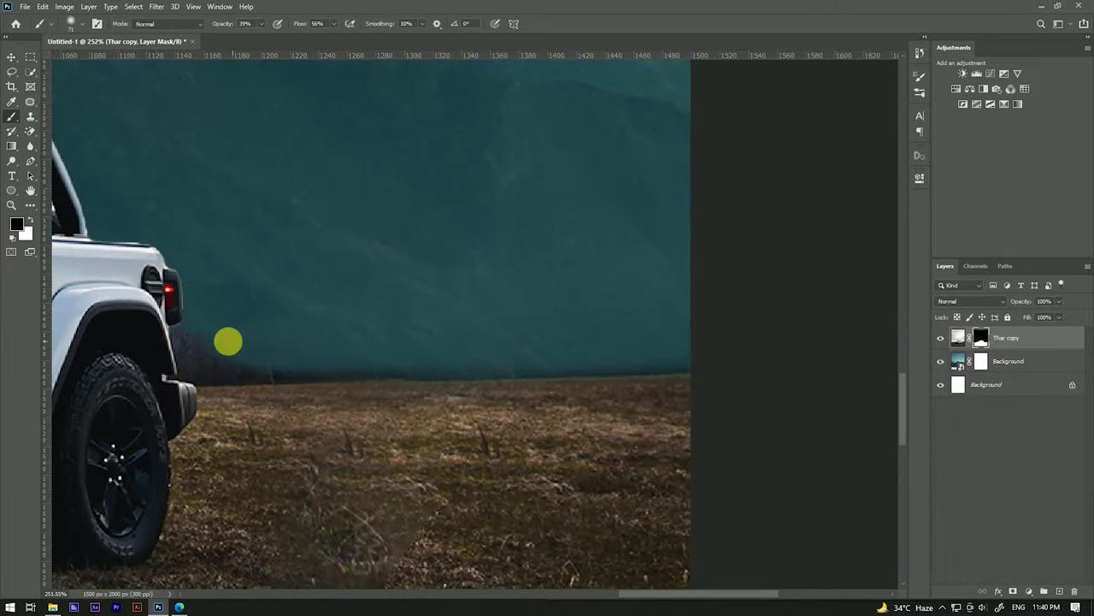
{"action": "scroll", "coordinate": [274, 379], "scroll_direction": "up", "scroll_amount": 2}
{"action": "scroll", "coordinate": [249, 398], "scroll_direction": "down", "scroll_amount": 2}
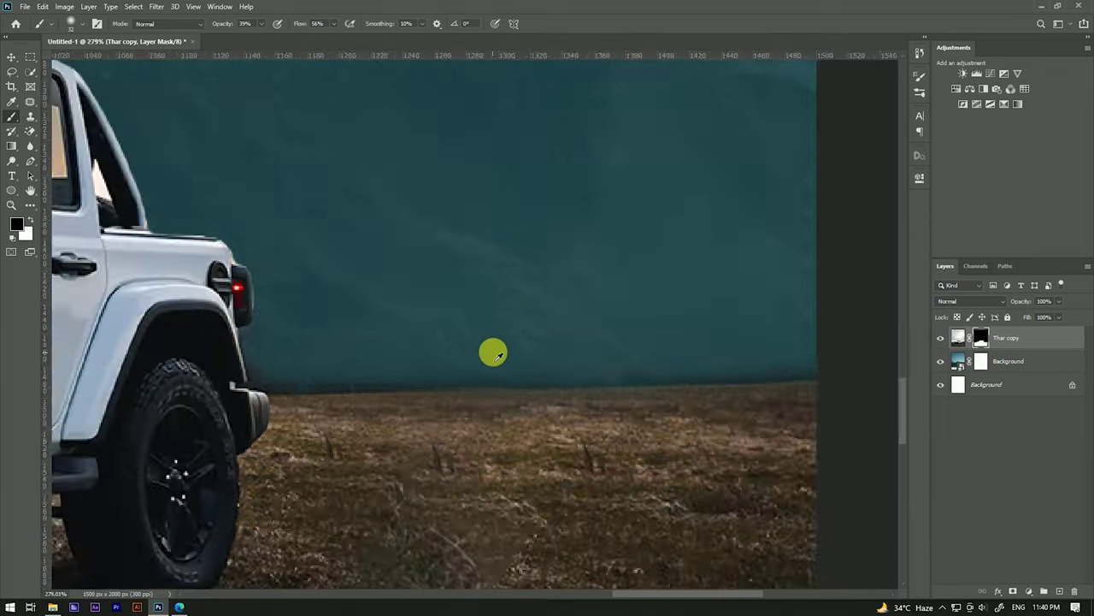
{"action": "scroll", "coordinate": [697, 379], "scroll_direction": "down", "scroll_amount": 3}
{"action": "scroll", "coordinate": [353, 478], "scroll_direction": "up", "scroll_amount": 5}
{"action": "mouse_move", "coordinate": [194, 445]}
{"action": "left_mouse_down"}
{"action": "mouse_move", "coordinate": [535, 447]}
{"action": "mouse_move", "coordinate": [160, 451]}
{"action": "left_mouse_up"}
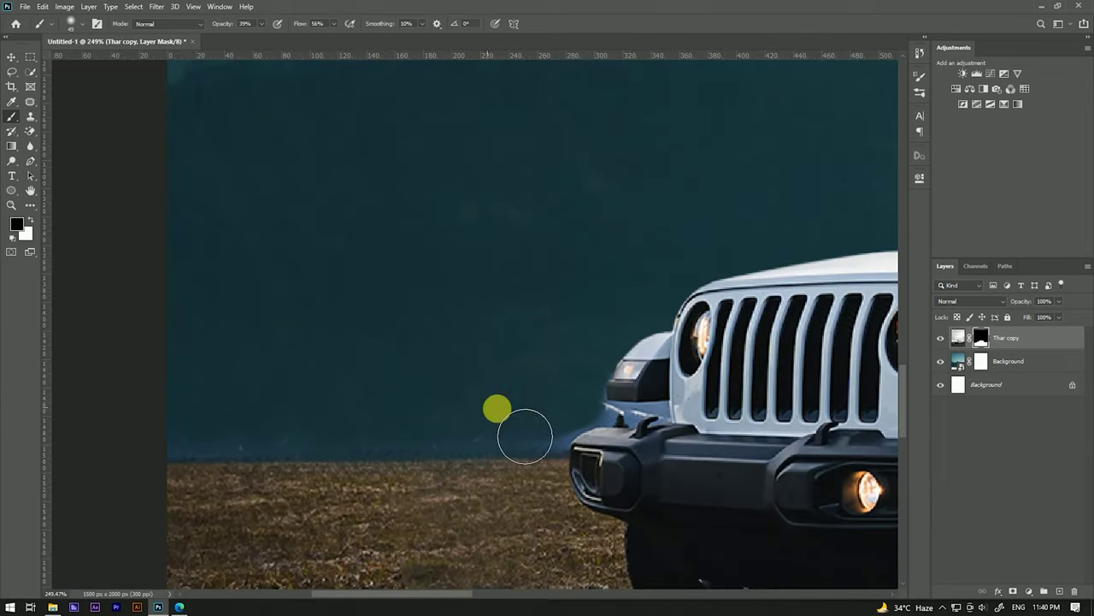
{"action": "scroll", "coordinate": [582, 415], "scroll_direction": "up", "scroll_amount": 1}
{"action": "scroll", "coordinate": [560, 410], "scroll_direction": "up", "scroll_amount": 2}
{"action": "scroll", "coordinate": [520, 404], "scroll_direction": "down", "scroll_amount": 1}
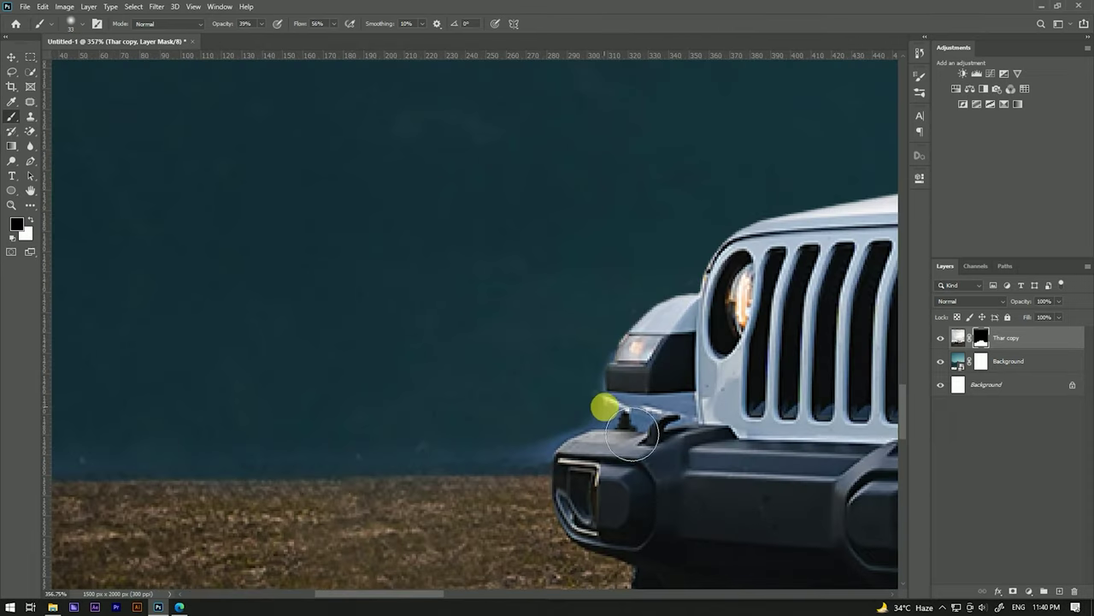
- With a larger soft brush, paint away the blue glow beside the bumper
{"action": "left_click_drag", "start_coordinate": [605, 405], "coordinate": [622, 418]}
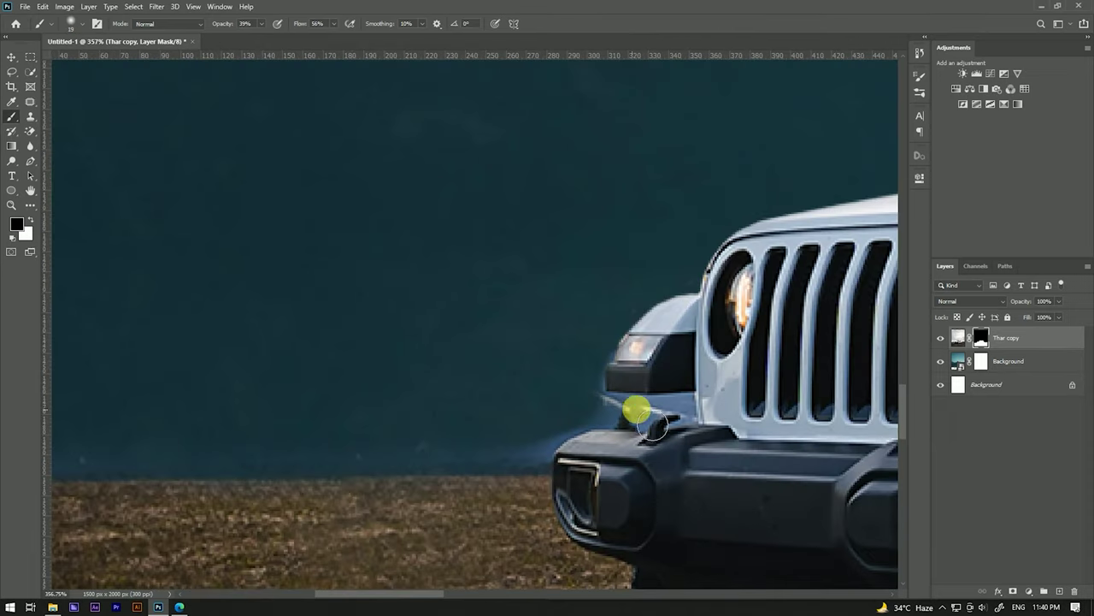
{"action": "scroll", "coordinate": [564, 385], "scroll_direction": "down", "scroll_amount": 3}
{"action": "scroll", "coordinate": [556, 376], "scroll_direction": "down", "scroll_amount": 2}
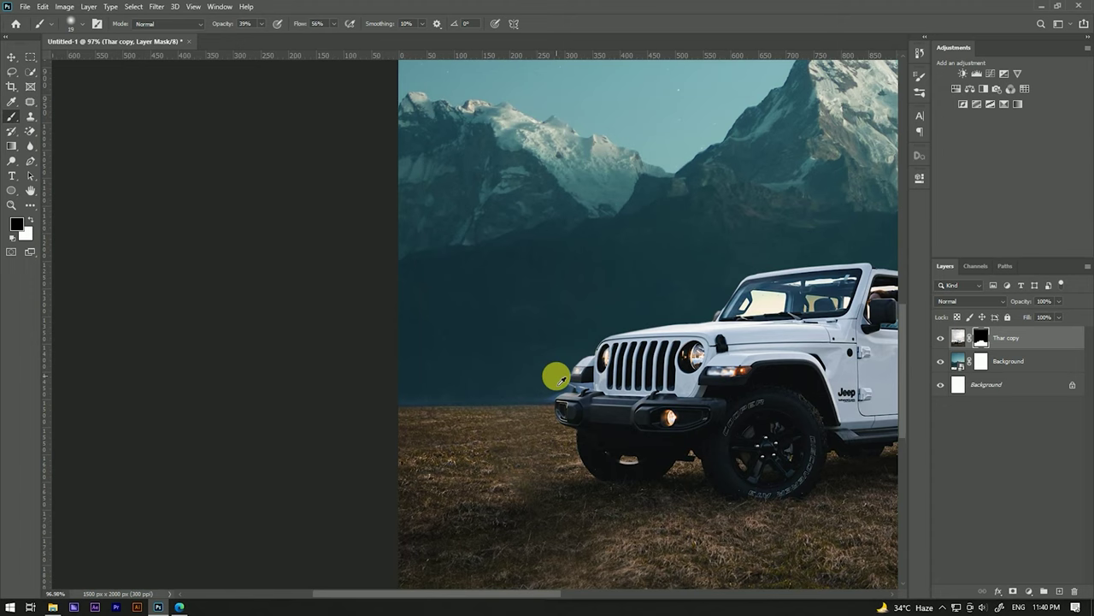
{"action": "scroll", "coordinate": [590, 401], "scroll_direction": "up", "scroll_amount": 3}
{"action": "scroll", "coordinate": [556, 376], "scroll_direction": "up", "scroll_amount": 1}
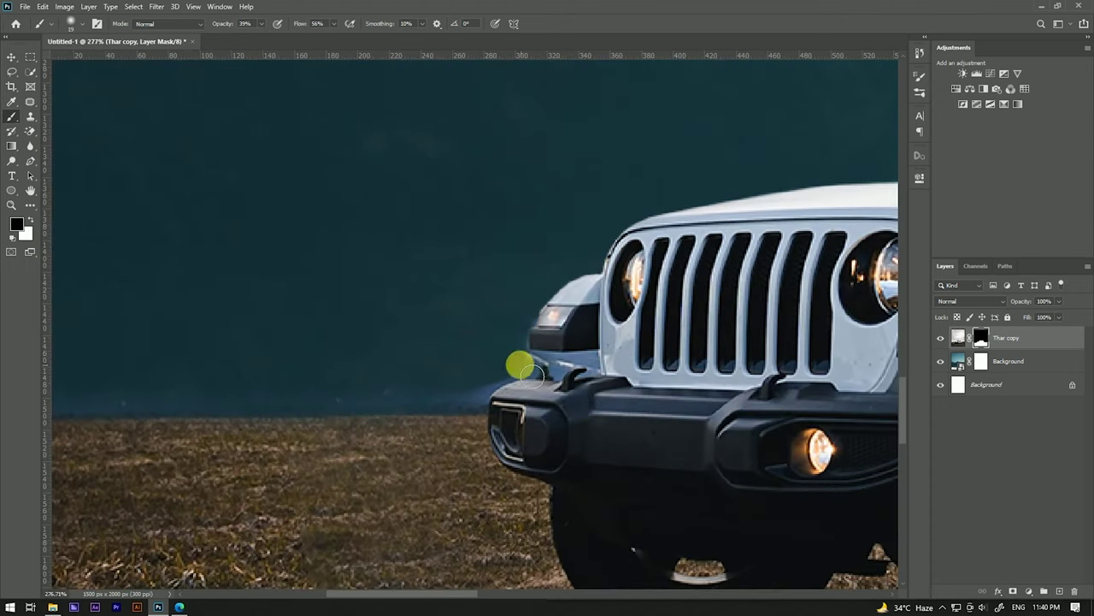
{"action": "mouse_move", "coordinate": [586, 363]}
{"action": "left_mouse_down"}
{"action": "mouse_move", "coordinate": [494, 399]}
{"action": "mouse_move", "coordinate": [470, 394]}
{"action": "mouse_move", "coordinate": [542, 374]}
{"action": "left_mouse_up"}
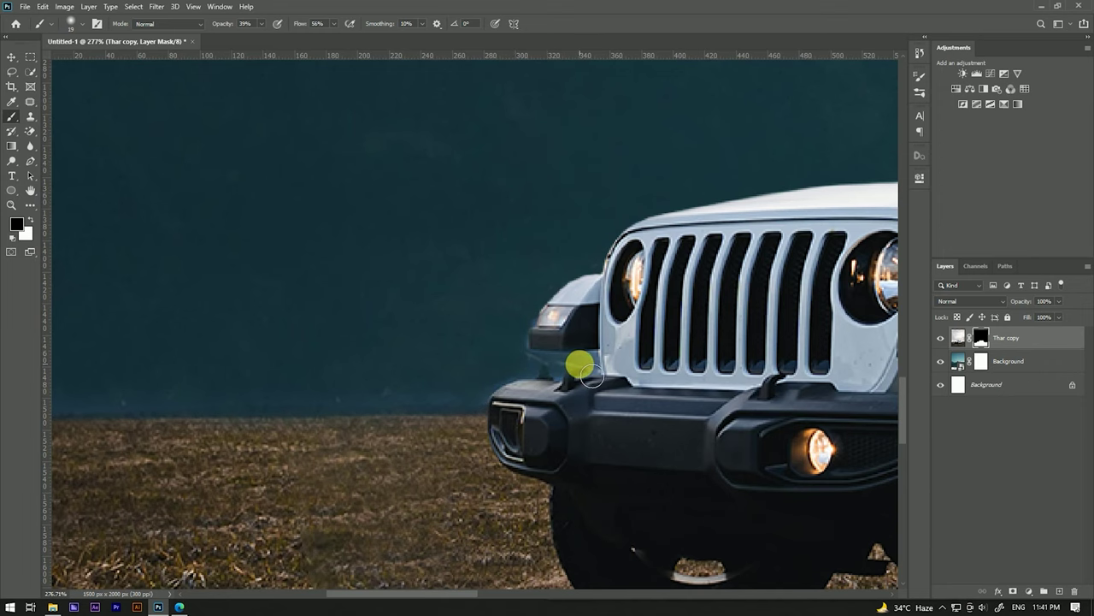
{"action": "scroll", "coordinate": [503, 355], "scroll_direction": "down", "scroll_amount": 2}
{"action": "scroll", "coordinate": [502, 349], "scroll_direction": "down", "scroll_amount": 3}
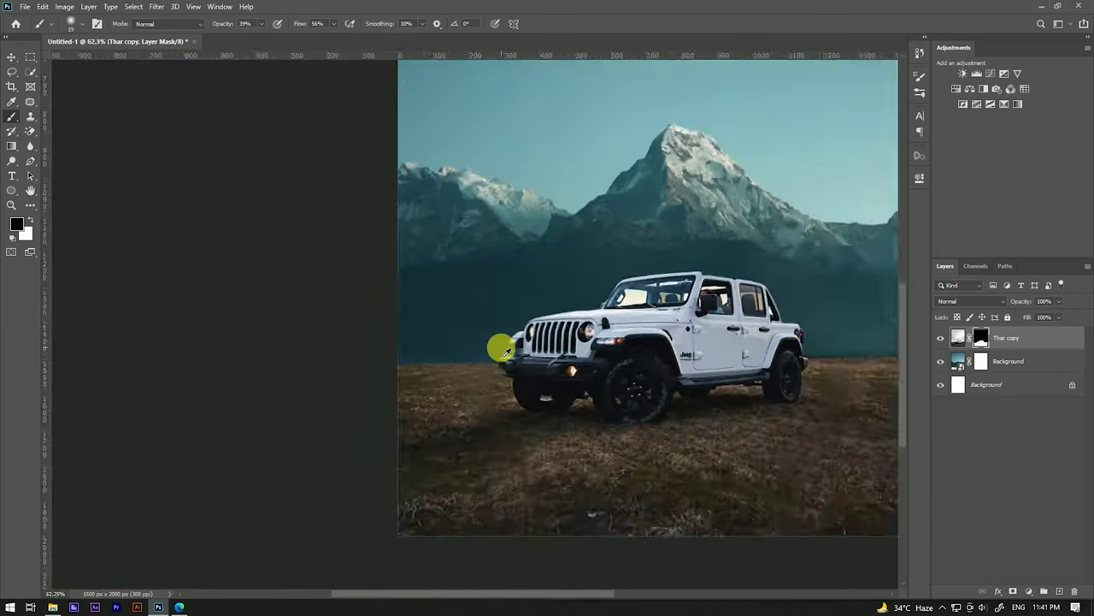
{"action": "scroll", "coordinate": [502, 349], "scroll_direction": "down", "scroll_amount": 3}
{"action": "scroll", "coordinate": [517, 366], "scroll_direction": "up", "scroll_amount": 2}
- With the Move tool, nudge the snowy mountain Background layer up three Shift+Up steps
{"action": "key", "text": "v"}
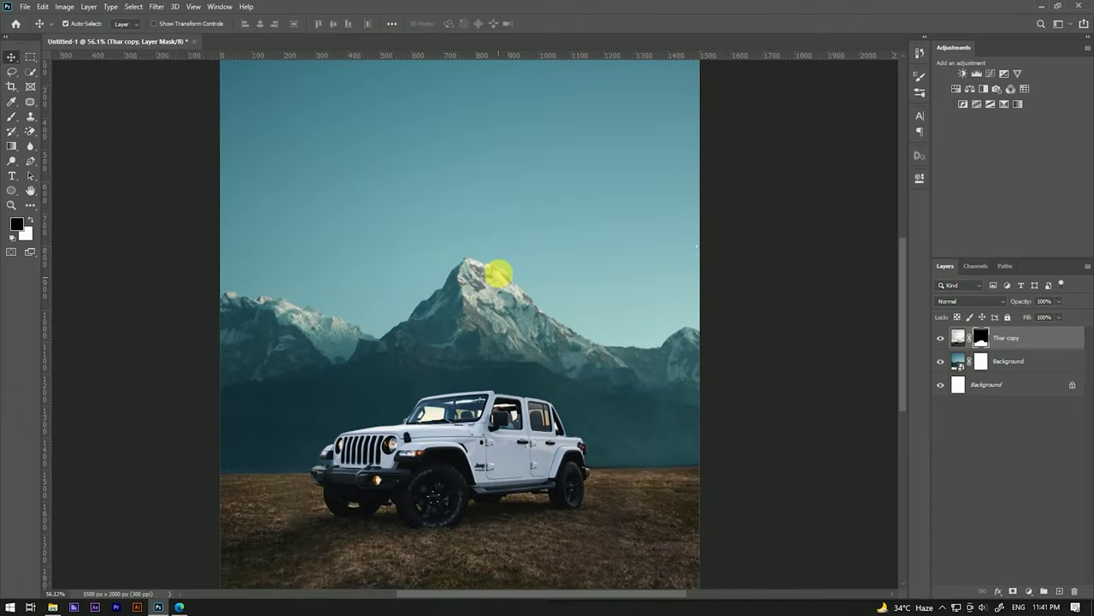
{"action": "scroll", "coordinate": [498, 274], "scroll_direction": "down", "scroll_amount": 2}
{"action": "left_click", "coordinate": [496, 301]}
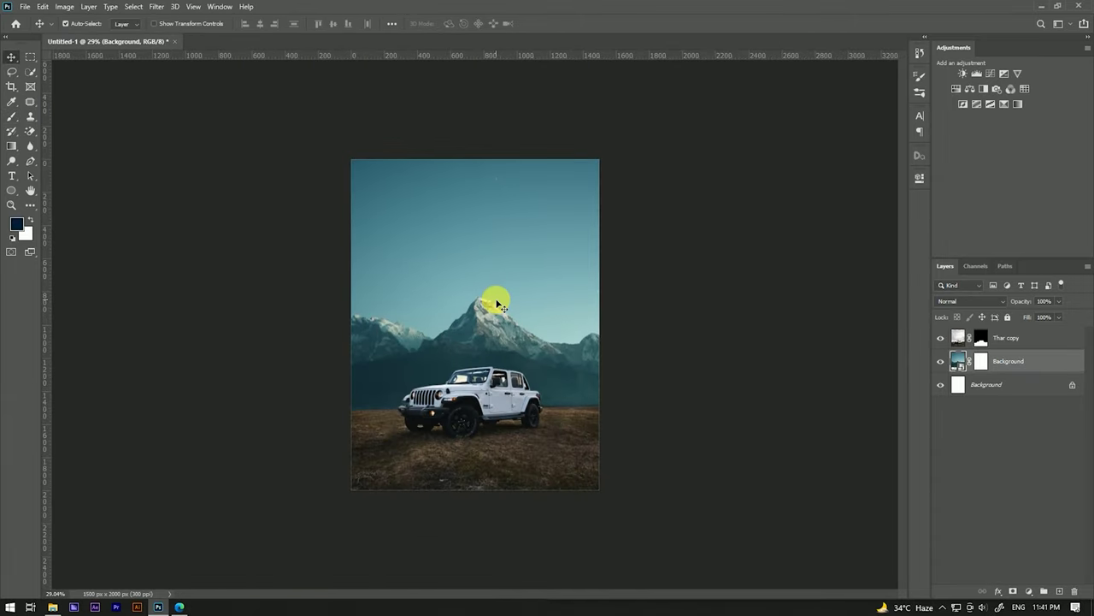
{"action": "key", "text": "shift+Up"}
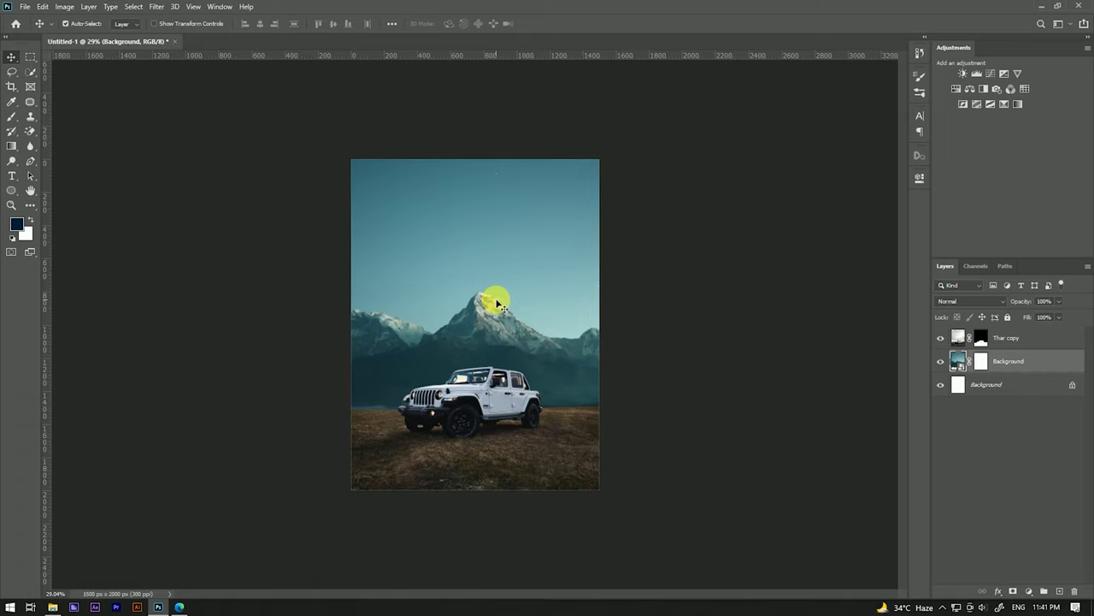
{"action": "key", "text": "shift+Up"}
{"action": "key", "text": "shift+Up"}
{"action": "key", "text": "shift+Up"}
{"action": "key", "text": "shift+Up"}
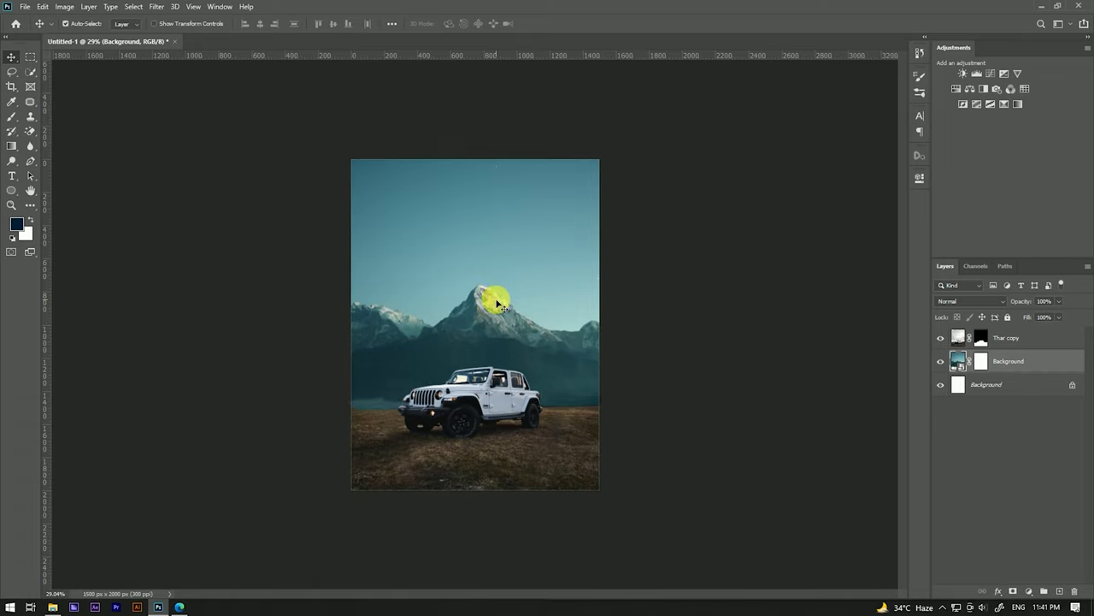
{"action": "key", "text": "shift+Up"}
{"action": "key", "text": "shift+Up"}
{"action": "key", "text": "shift+Up"}
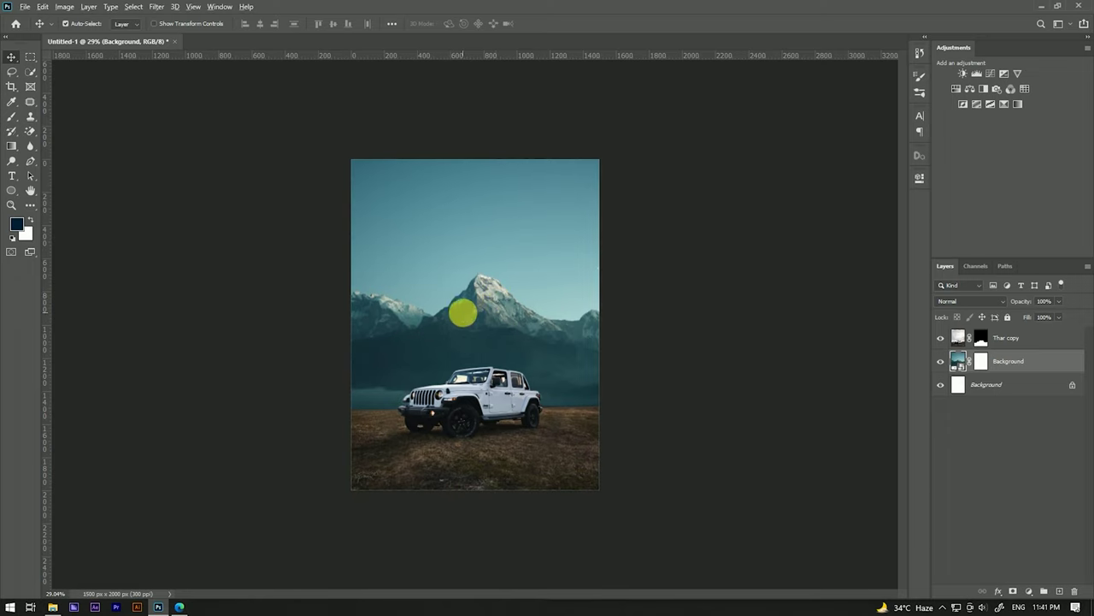
{"action": "scroll", "coordinate": [516, 351], "scroll_direction": "up", "scroll_amount": 1}
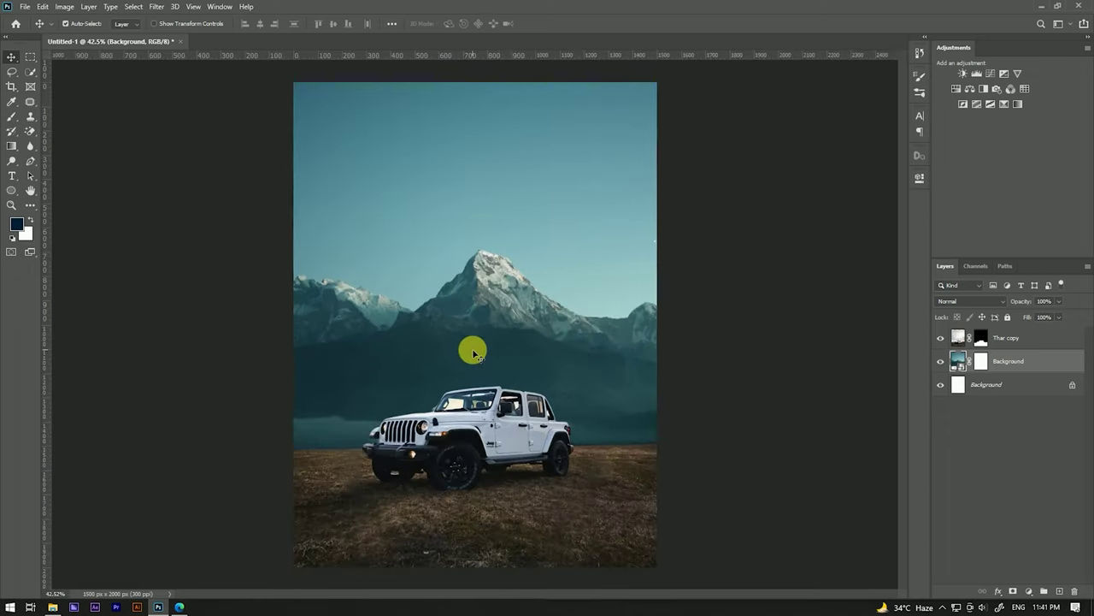
{"action": "scroll", "coordinate": [520, 281], "scroll_direction": "down", "scroll_amount": 1}
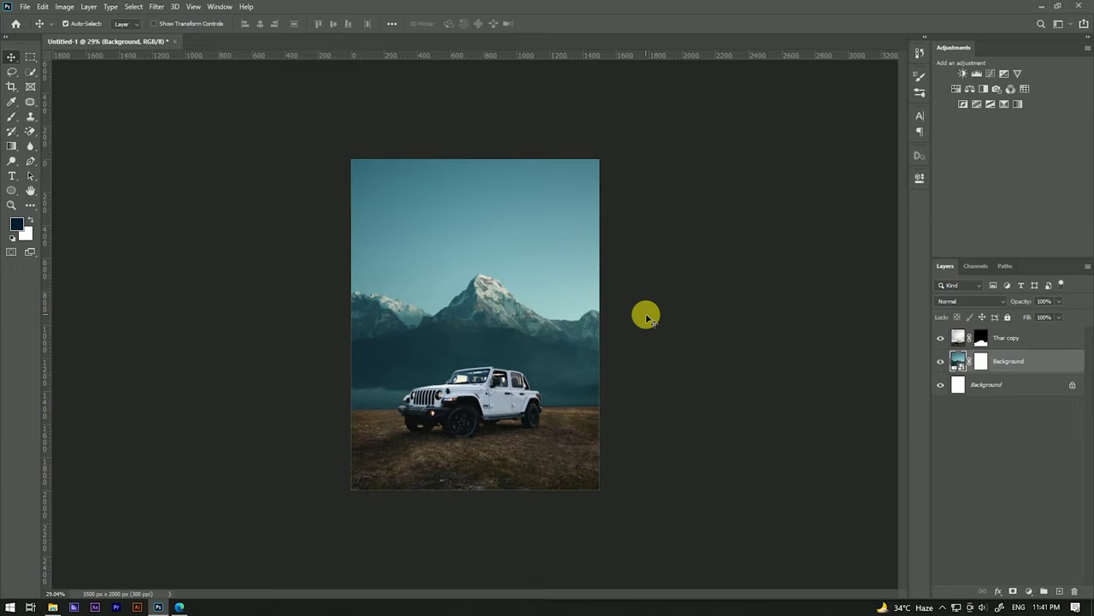
- Free-transform the mountain landscape, shrinking it slightly and dragging it lower on the canvas
{"action": "key", "text": "ctrl+t"}
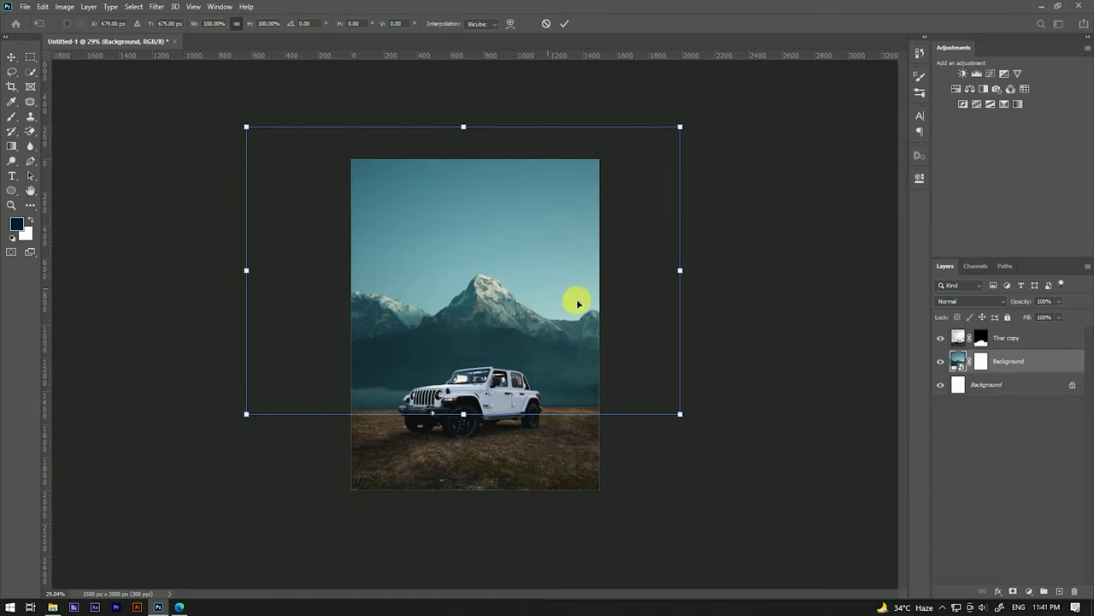
{"action": "left_click_drag", "start_coordinate": [681, 272], "coordinate": [655, 268]}
{"action": "left_click_drag", "start_coordinate": [554, 294], "coordinate": [548, 315]}
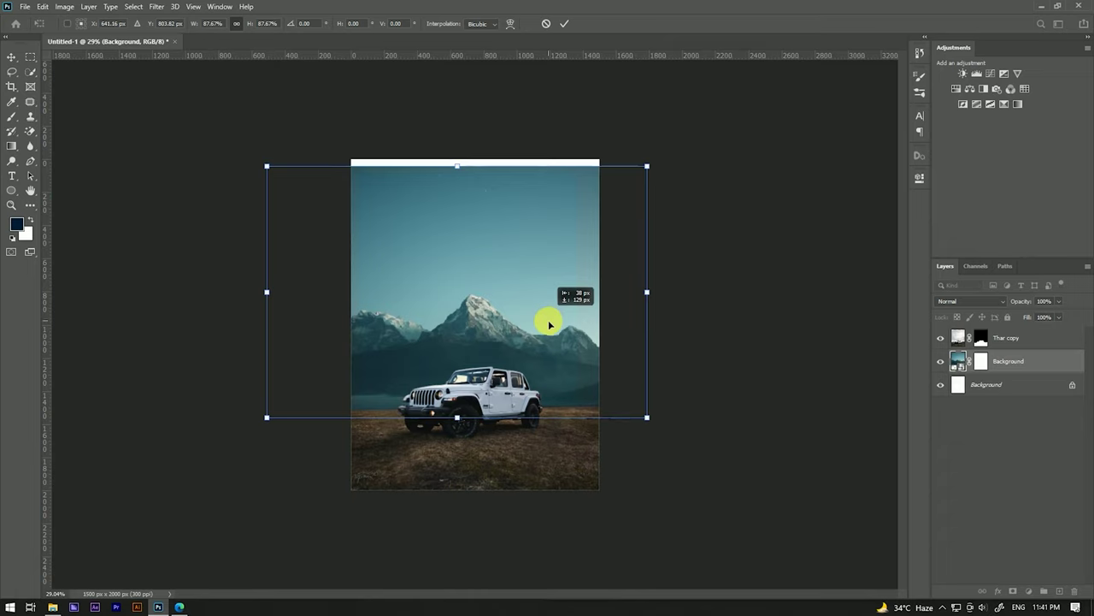
{"action": "left_click_drag", "start_coordinate": [549, 320], "coordinate": [547, 327]}
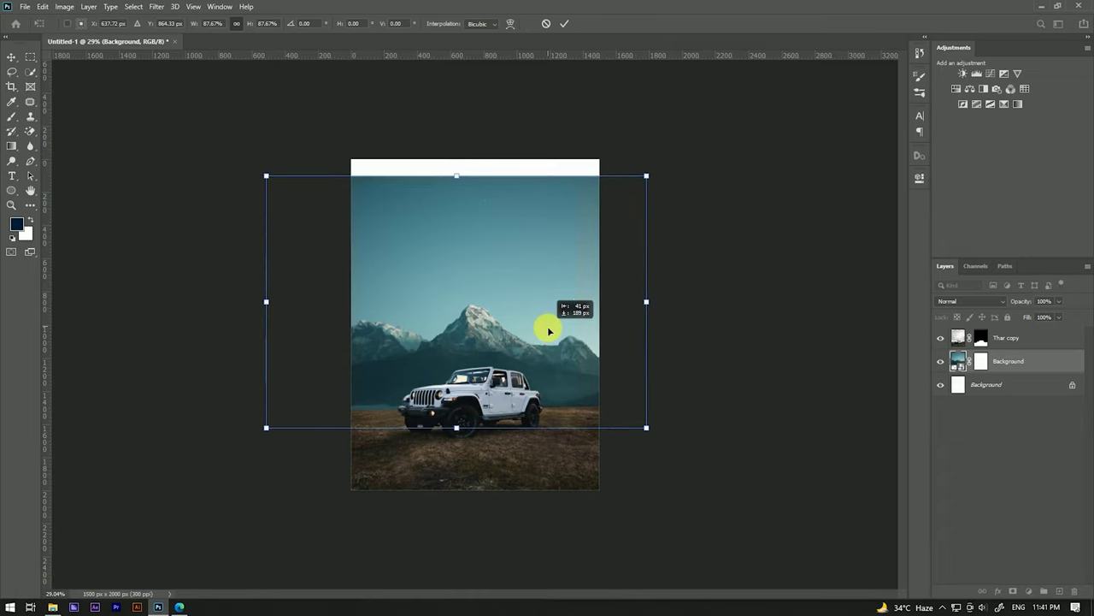
{"action": "left_click_drag", "start_coordinate": [547, 328], "coordinate": [549, 329]}
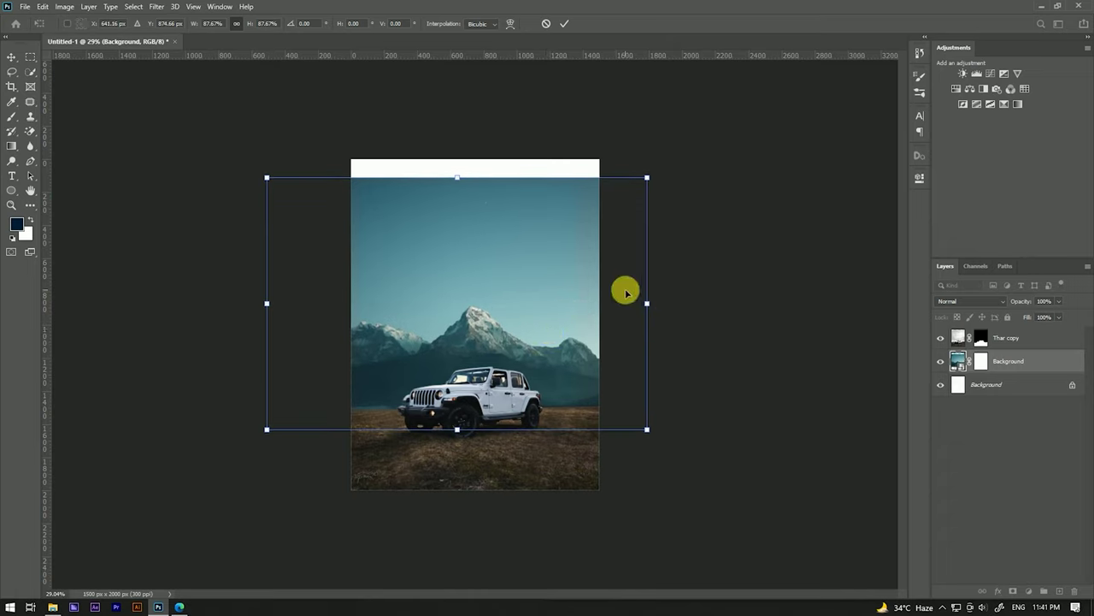
- Stretch the landscape to about 90.68%, shift it up-left, and commit the transform
{"action": "left_click_drag", "start_coordinate": [647, 305], "coordinate": [660, 305]}
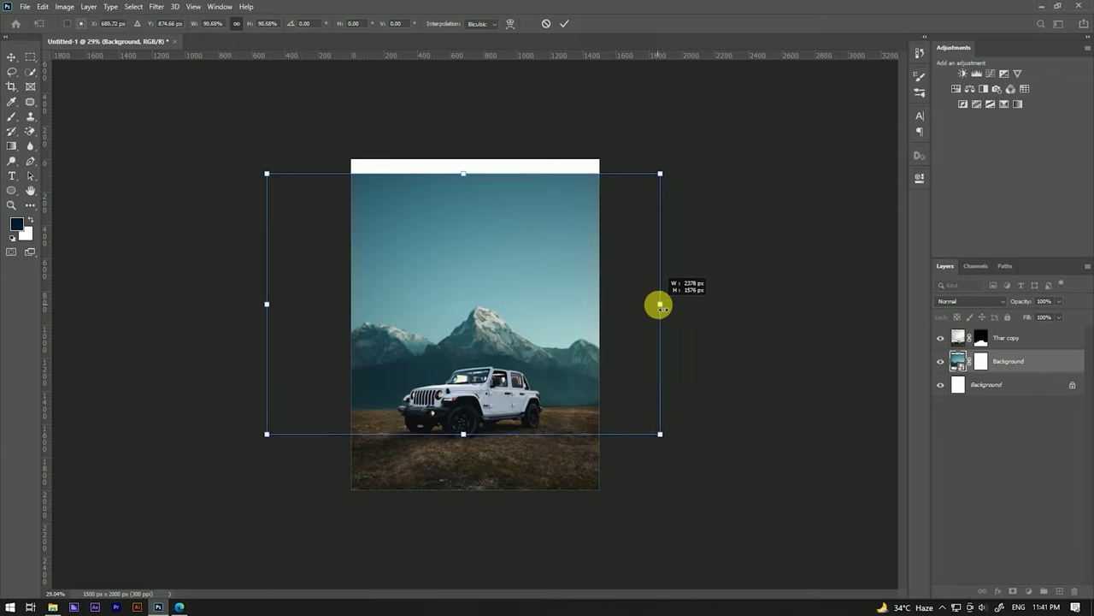
{"action": "left_click_drag", "start_coordinate": [521, 323], "coordinate": [516, 314]}
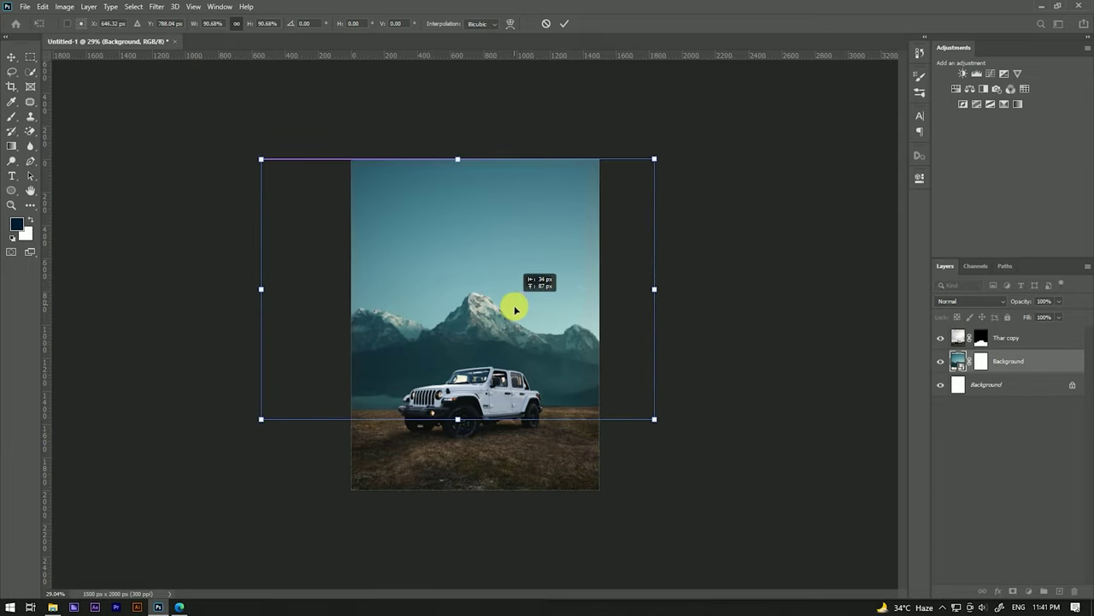
{"action": "left_click_drag", "start_coordinate": [514, 310], "coordinate": [516, 313]}
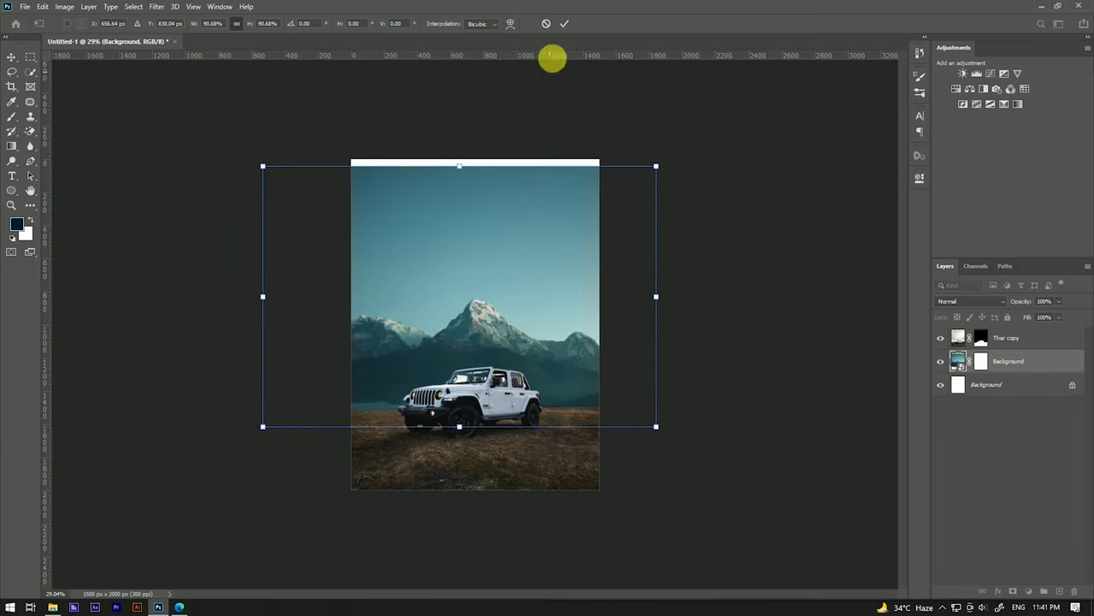
{"action": "left_click", "coordinate": [565, 23]}
{"action": "scroll", "coordinate": [481, 190], "scroll_direction": "up", "scroll_amount": 4}
{"action": "scroll", "coordinate": [486, 216], "scroll_direction": "up", "scroll_amount": 2}
{"action": "scroll", "coordinate": [513, 231], "scroll_direction": "up", "scroll_amount": 3}
{"action": "scroll", "coordinate": [542, 245], "scroll_direction": "down", "scroll_amount": 2}
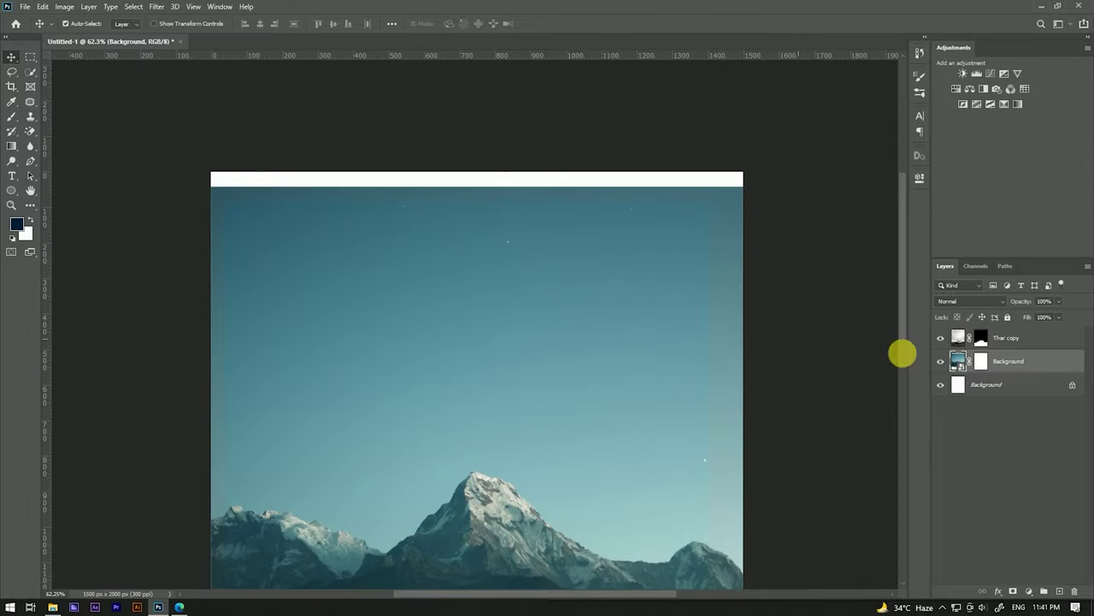
- Rasterize the landscape, convert it to a Smart Object, then rasterize it again as Layer 0
{"action": "right_click", "coordinate": [1036, 363]}
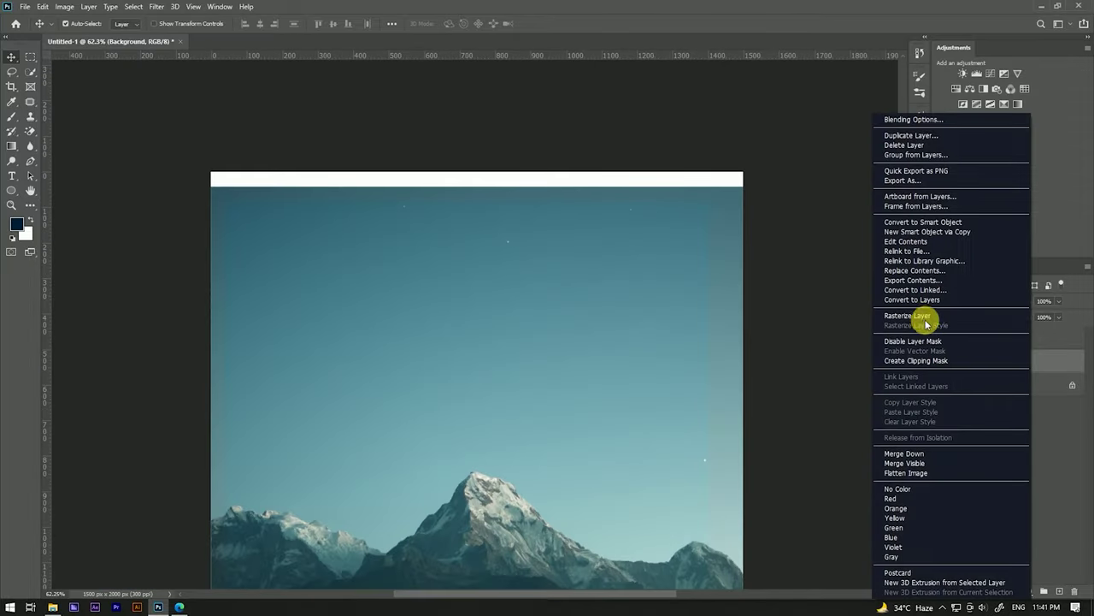
{"action": "left_click", "coordinate": [926, 318]}
{"action": "right_click", "coordinate": [979, 359]}
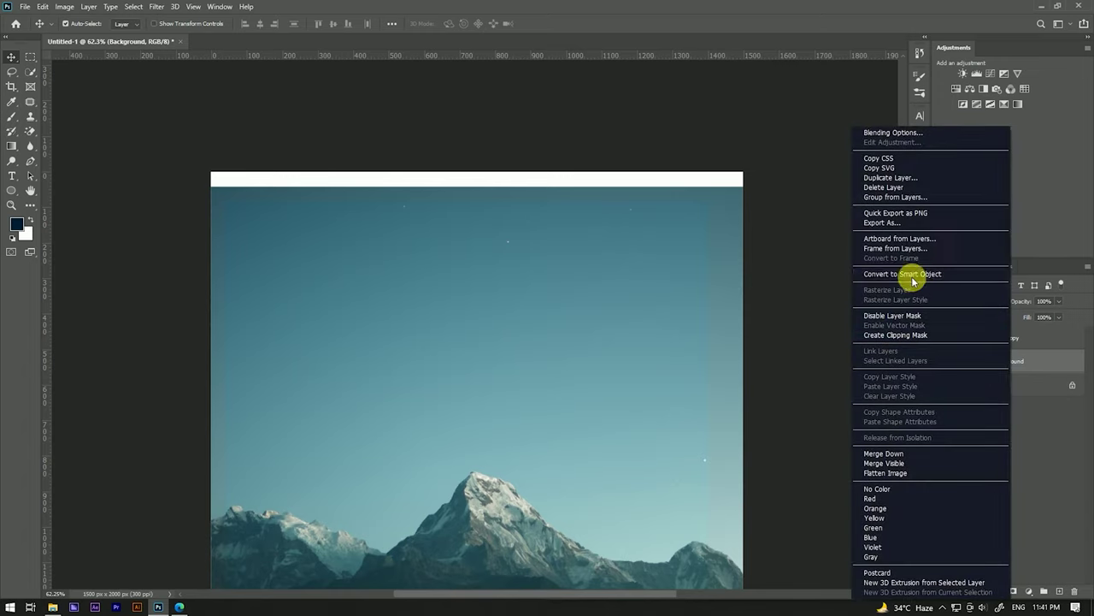
{"action": "left_click", "coordinate": [911, 274]}
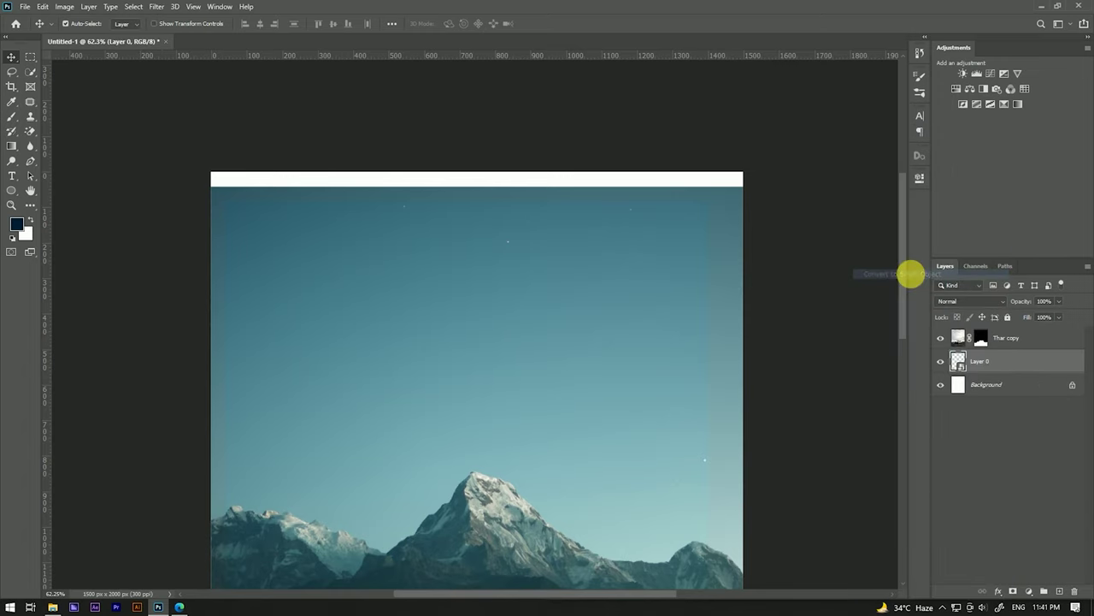
{"action": "right_click", "coordinate": [997, 360]}
{"action": "left_click", "coordinate": [888, 312]}
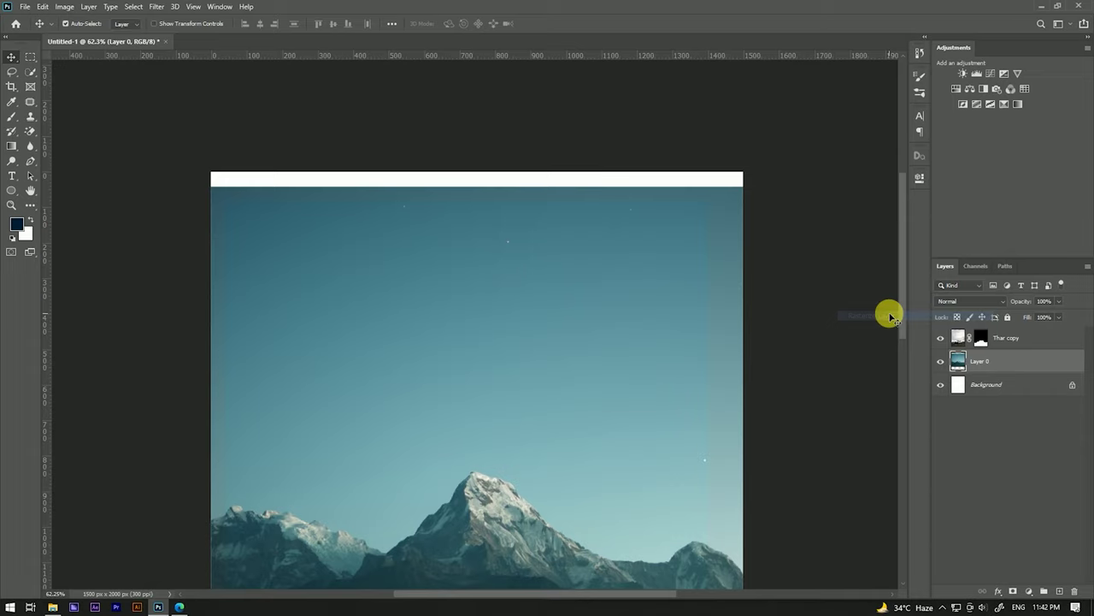
{"action": "left_click", "coordinate": [28, 58]}
- Select the white top strip and Content-Aware Fill it with teal sky onto a new layer
{"action": "left_click_drag", "start_coordinate": [212, 172], "coordinate": [751, 206]}
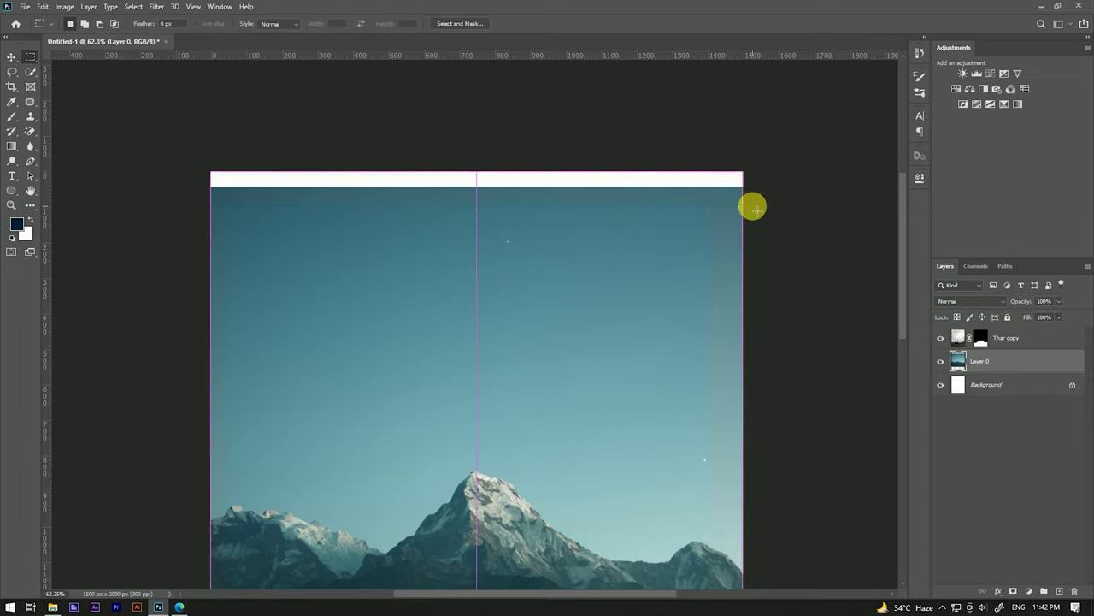
{"action": "left_click", "coordinate": [42, 7]}
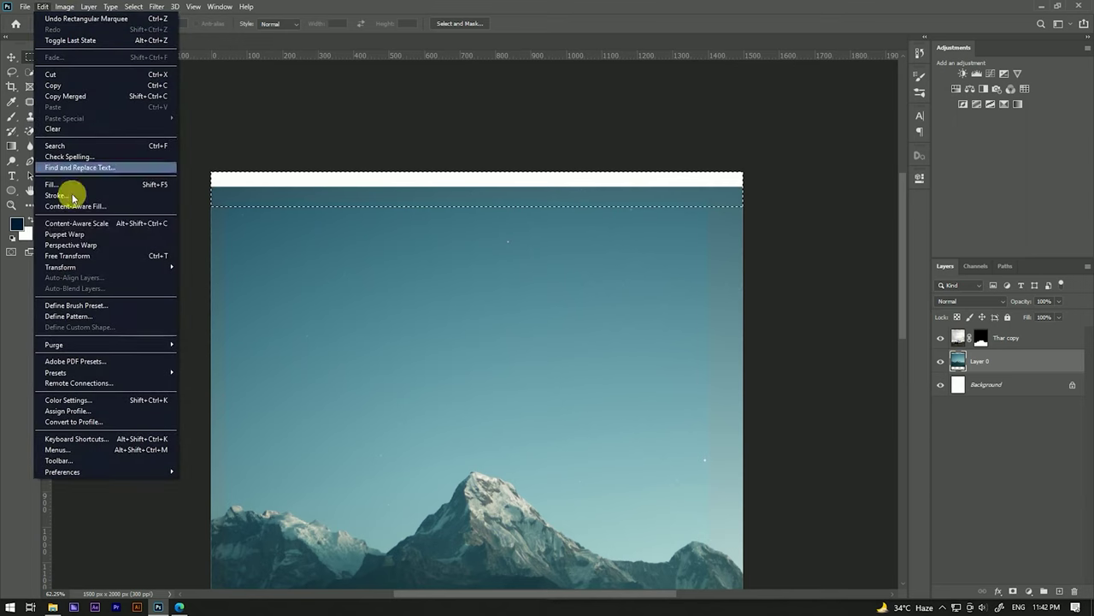
{"action": "left_click", "coordinate": [74, 206]}
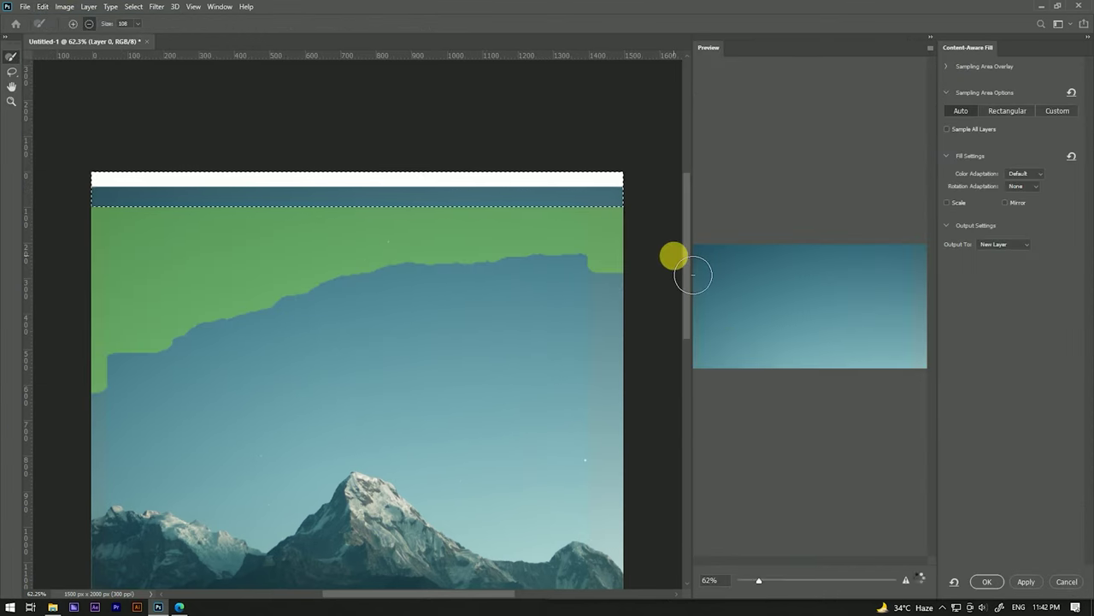
{"action": "left_click", "coordinate": [823, 334]}
{"action": "left_click", "coordinate": [1026, 582]}
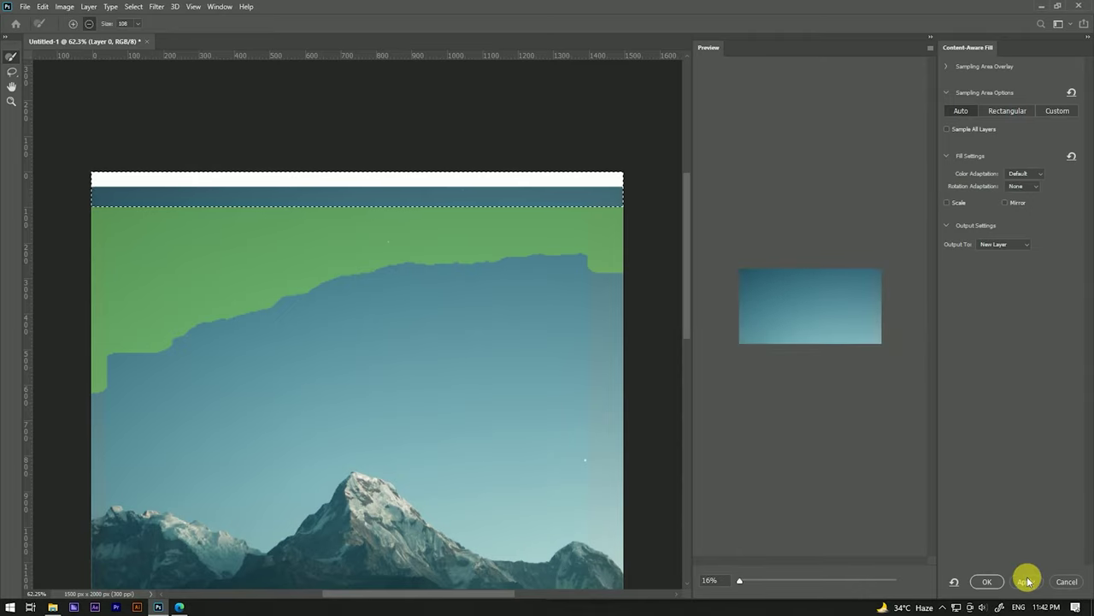
{"action": "left_click", "coordinate": [987, 582]}
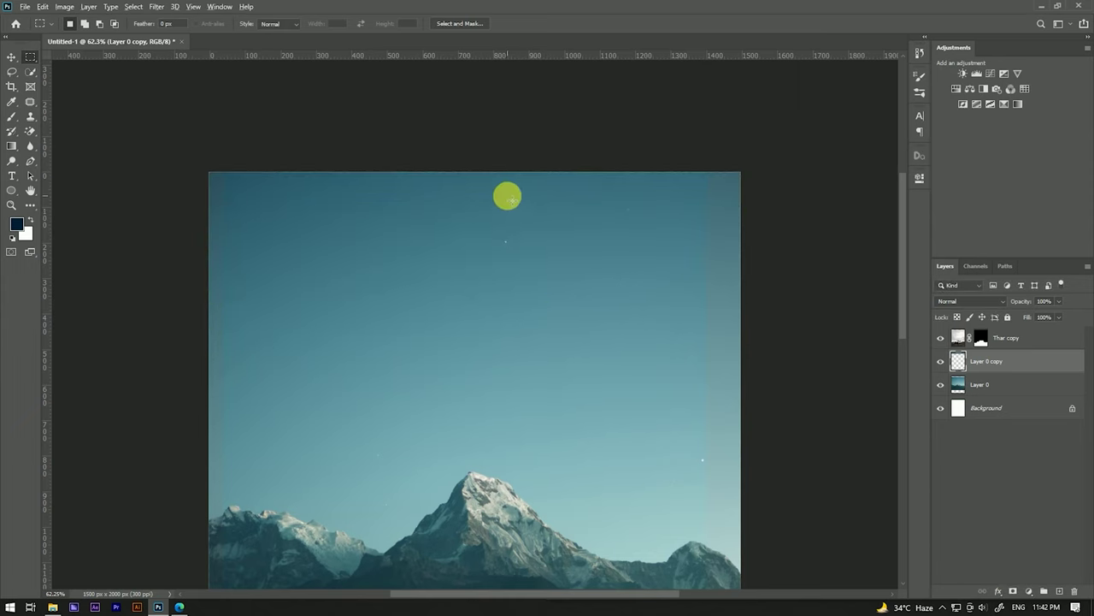
{"action": "scroll", "coordinate": [507, 193], "scroll_direction": "down", "scroll_amount": 3}
{"action": "scroll", "coordinate": [513, 180], "scroll_direction": "down", "scroll_amount": 1}
{"action": "scroll", "coordinate": [461, 175], "scroll_direction": "up", "scroll_amount": 3}
{"action": "key", "text": "v"}
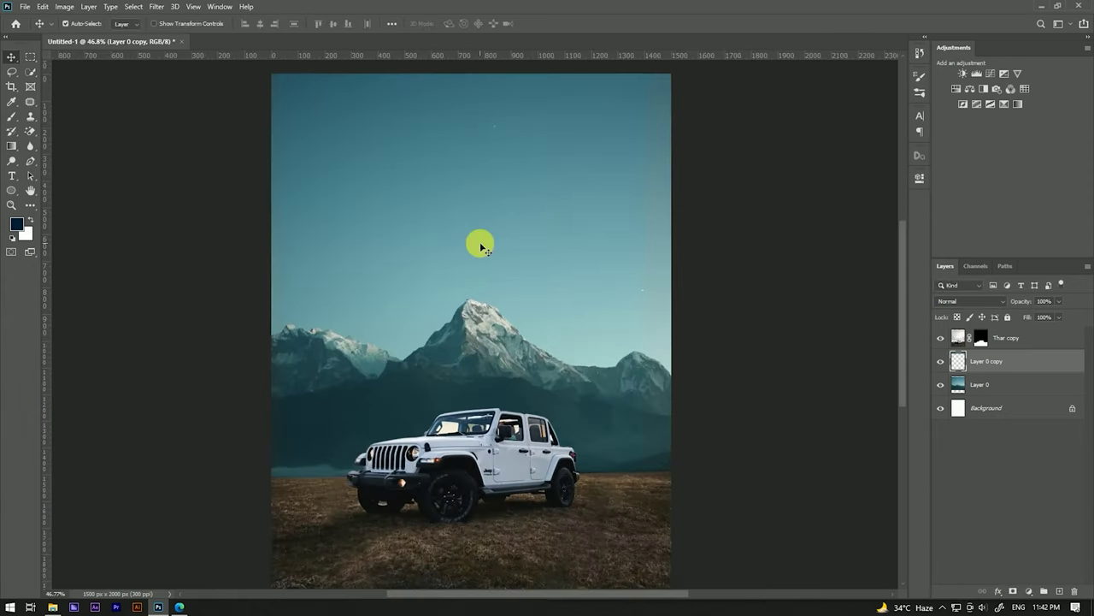
{"action": "scroll", "coordinate": [482, 243], "scroll_direction": "down", "scroll_amount": 1}
{"action": "scroll", "coordinate": [481, 244], "scroll_direction": "down", "scroll_amount": 1}
{"action": "scroll", "coordinate": [481, 244], "scroll_direction": "up", "scroll_amount": 3}
{"action": "scroll", "coordinate": [540, 217], "scroll_direction": "down", "scroll_amount": 1}
{"action": "scroll", "coordinate": [540, 218], "scroll_direction": "down", "scroll_amount": 1}
{"action": "scroll", "coordinate": [539, 218], "scroll_direction": "down", "scroll_amount": 1}
{"action": "scroll", "coordinate": [537, 207], "scroll_direction": "up", "scroll_amount": 3}
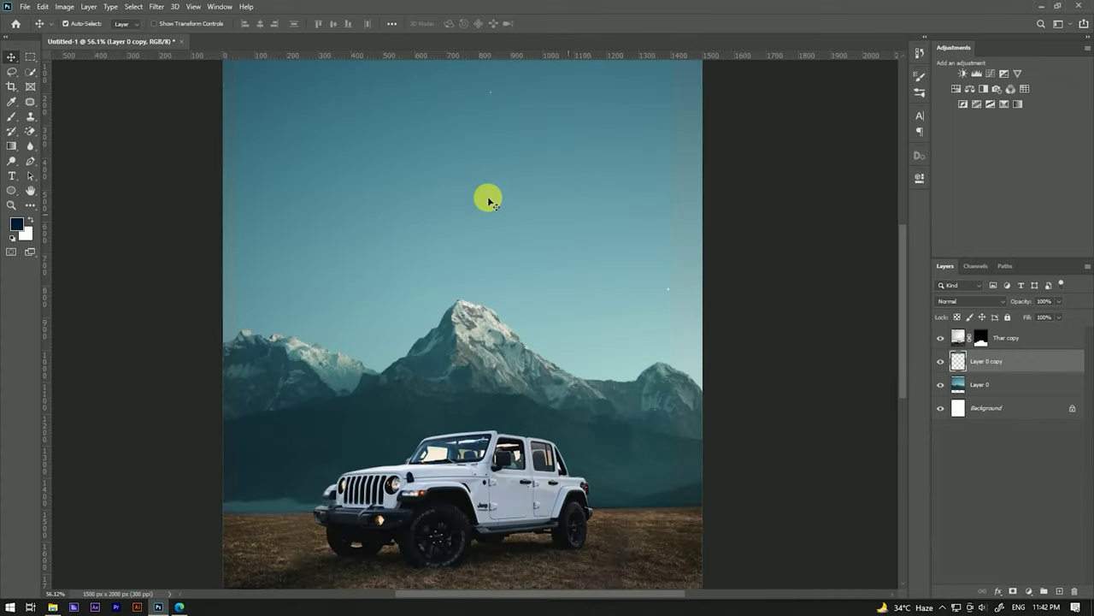
{"action": "scroll", "coordinate": [479, 193], "scroll_direction": "down", "scroll_amount": 2}
{"action": "scroll", "coordinate": [483, 150], "scroll_direction": "up", "scroll_amount": 1}
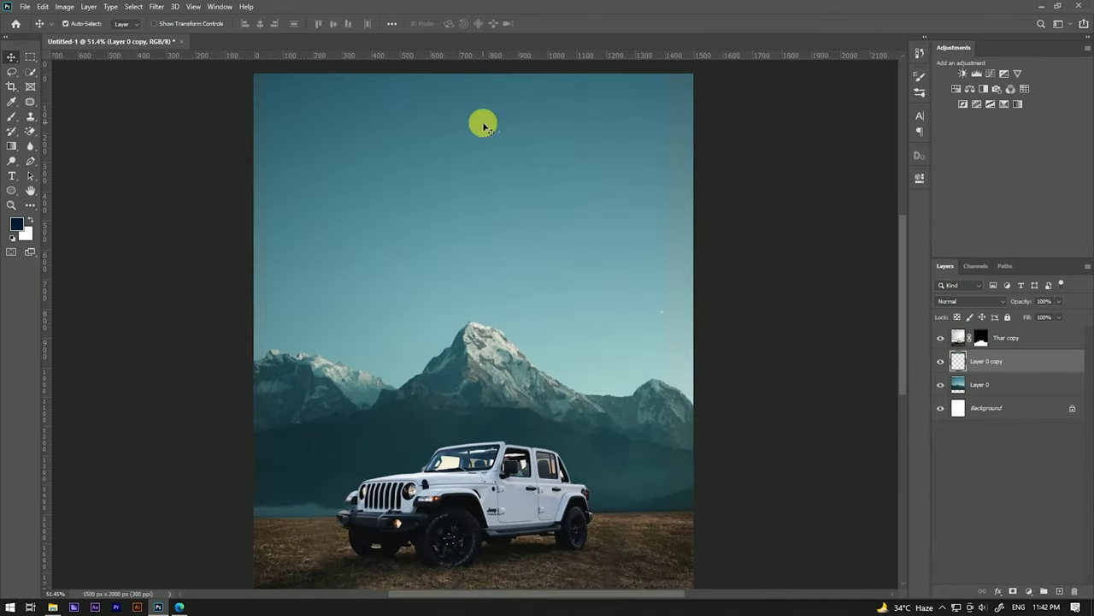
{"action": "left_click", "coordinate": [53, 607]}
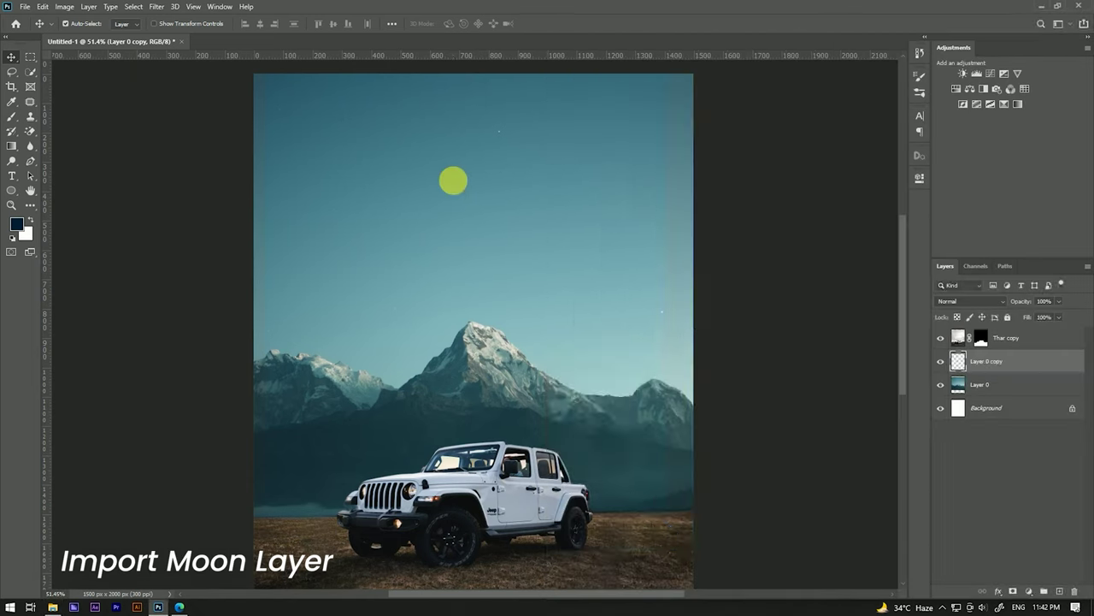
- Place Moon.png, shrink it to about half size, and position it above the mountain peak
{"action": "left_click_drag", "start_coordinate": [740, 84], "coordinate": [452, 179]}
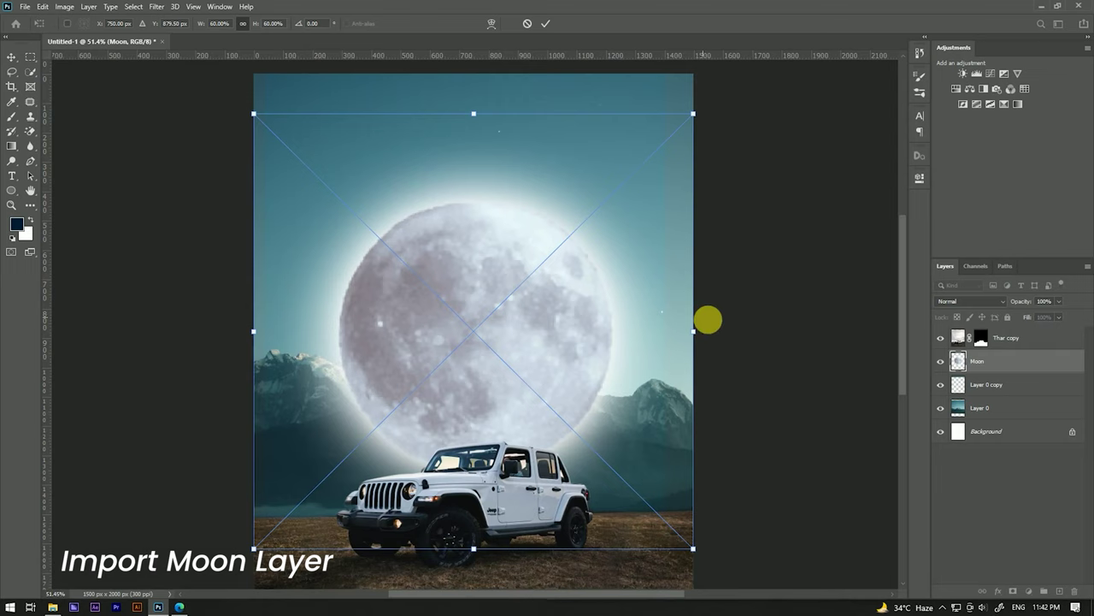
{"action": "left_click_drag", "start_coordinate": [693, 330], "coordinate": [589, 328]}
{"action": "left_click_drag", "start_coordinate": [487, 339], "coordinate": [490, 209]}
{"action": "left_click", "coordinate": [548, 21]}
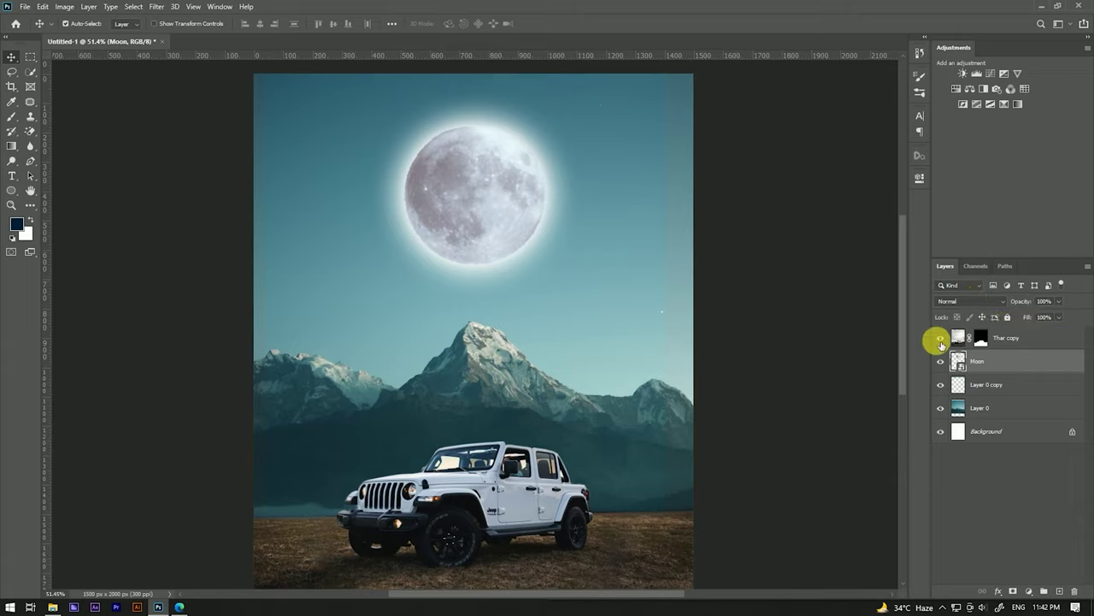
- Check the moon by toggling Thar copy, then move the Moon layer to the top
{"action": "left_click", "coordinate": [941, 339]}
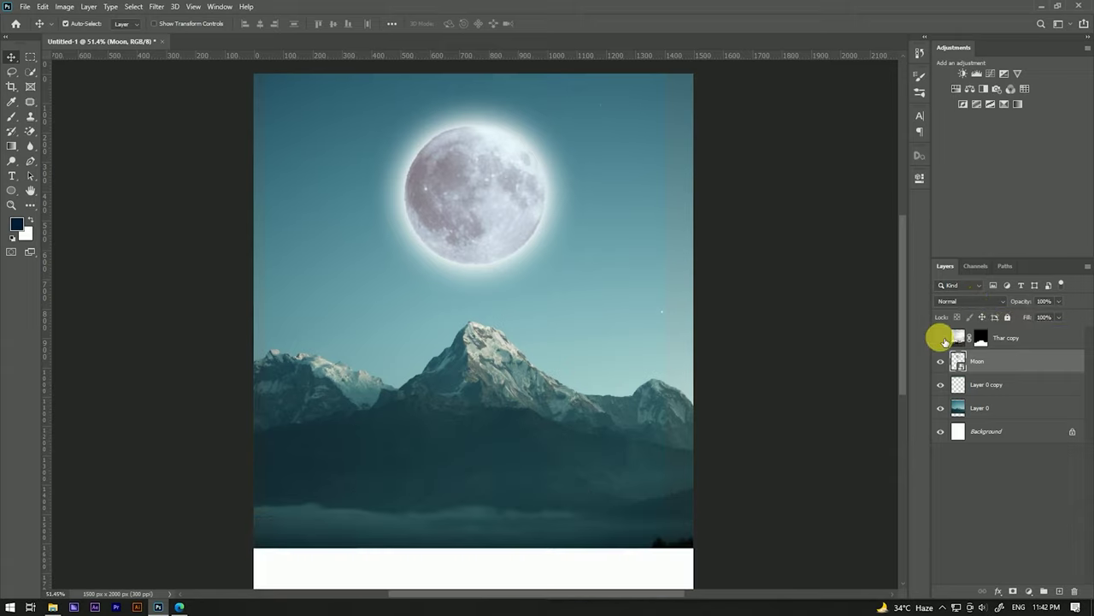
{"action": "left_click", "coordinate": [941, 338]}
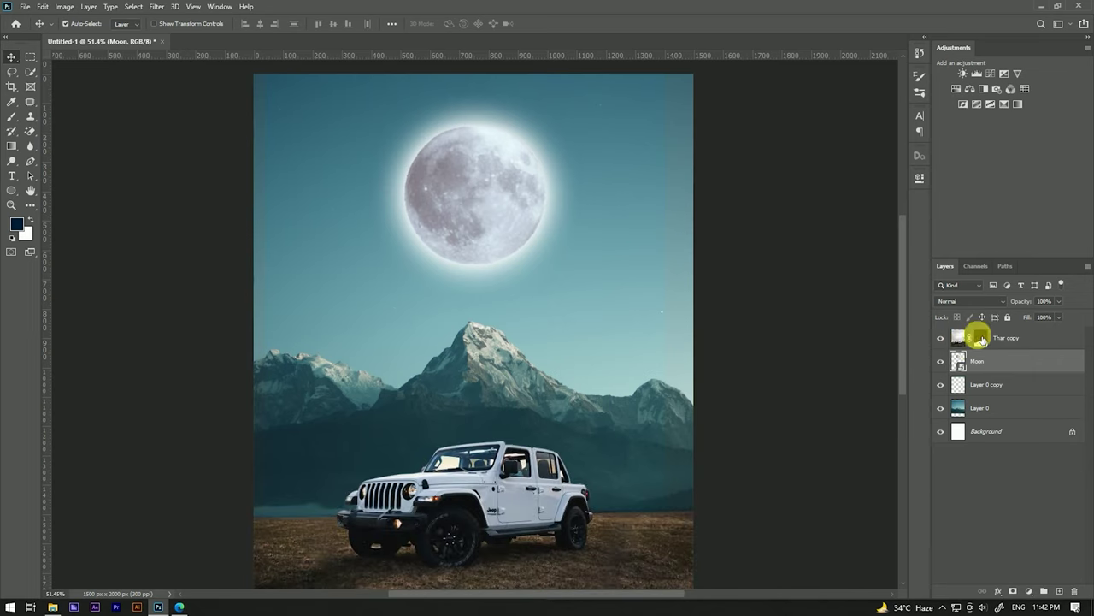
{"action": "left_click_drag", "start_coordinate": [993, 366], "coordinate": [992, 340]}
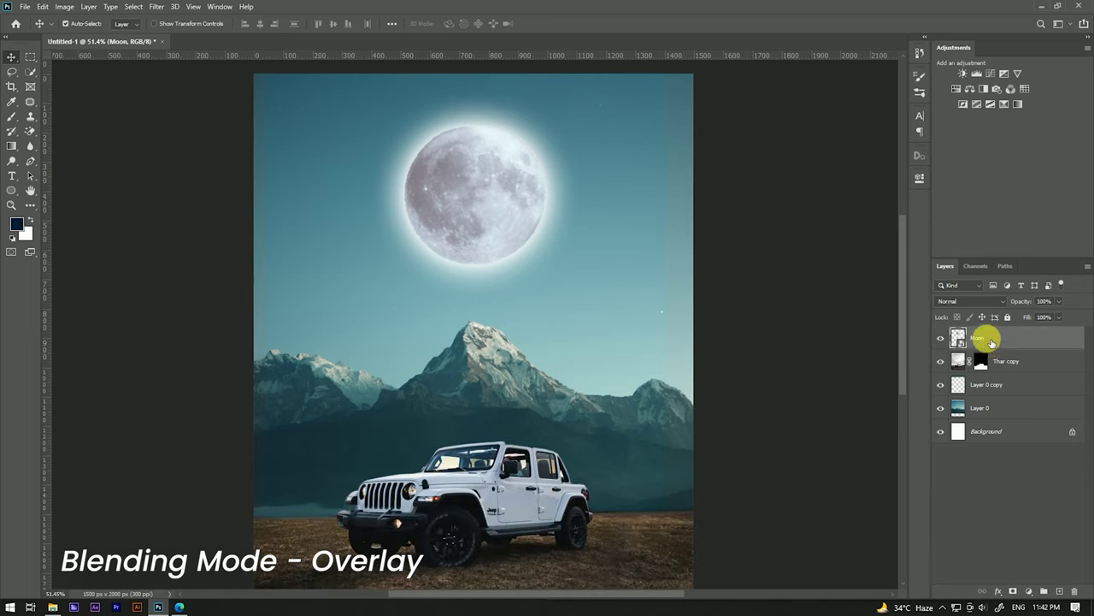
- Set the Moon layer's blend mode to Overlay and zoom in to inspect it
{"action": "left_click", "coordinate": [972, 302]}
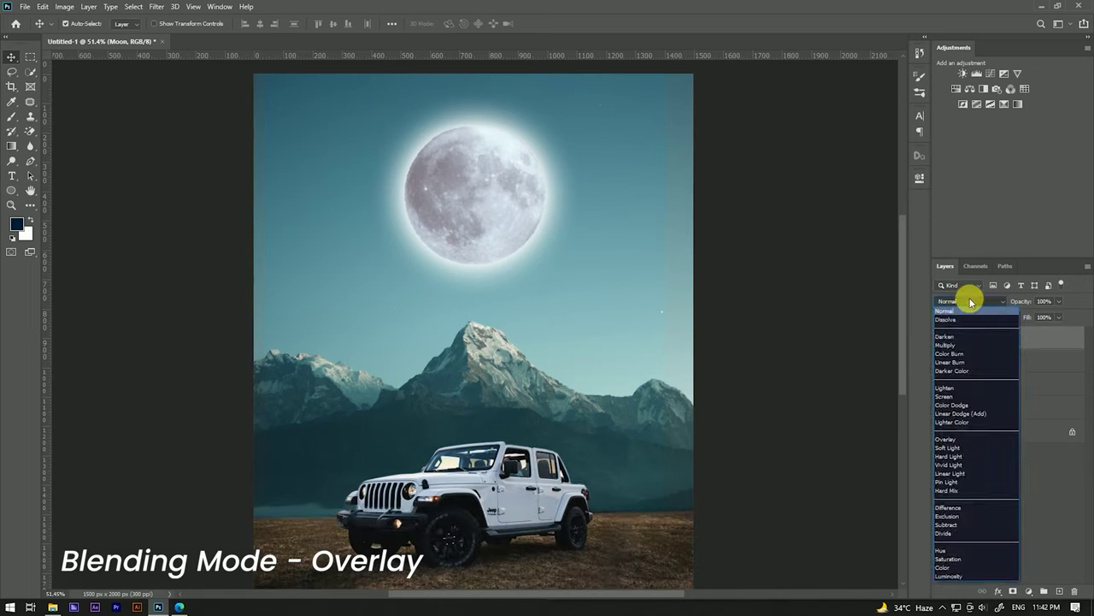
{"action": "left_click", "coordinate": [958, 439]}
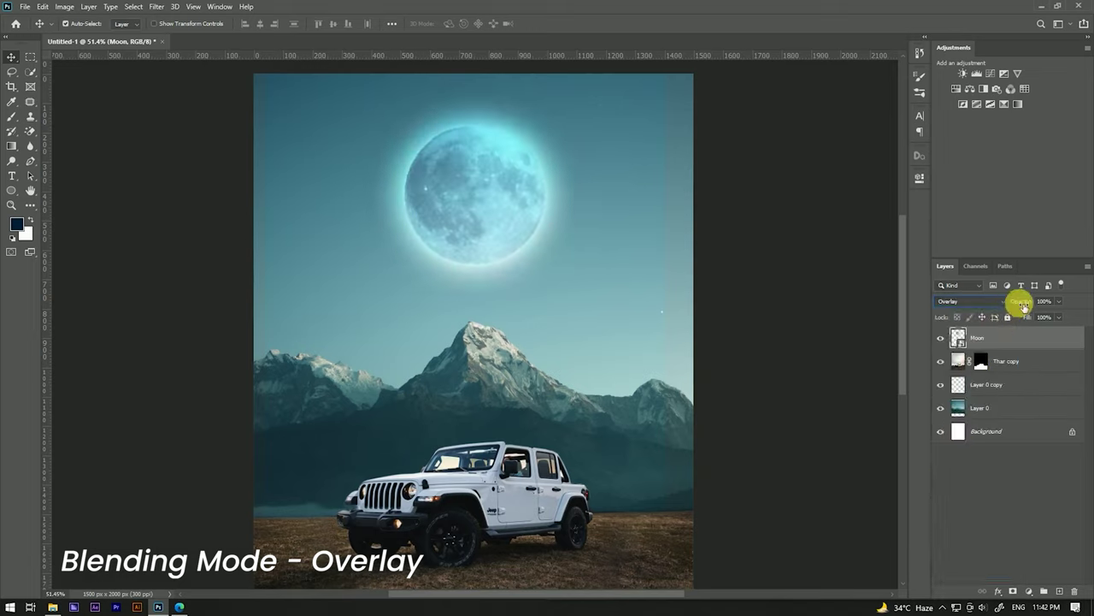
{"action": "scroll", "coordinate": [498, 205], "scroll_direction": "down", "scroll_amount": 5}
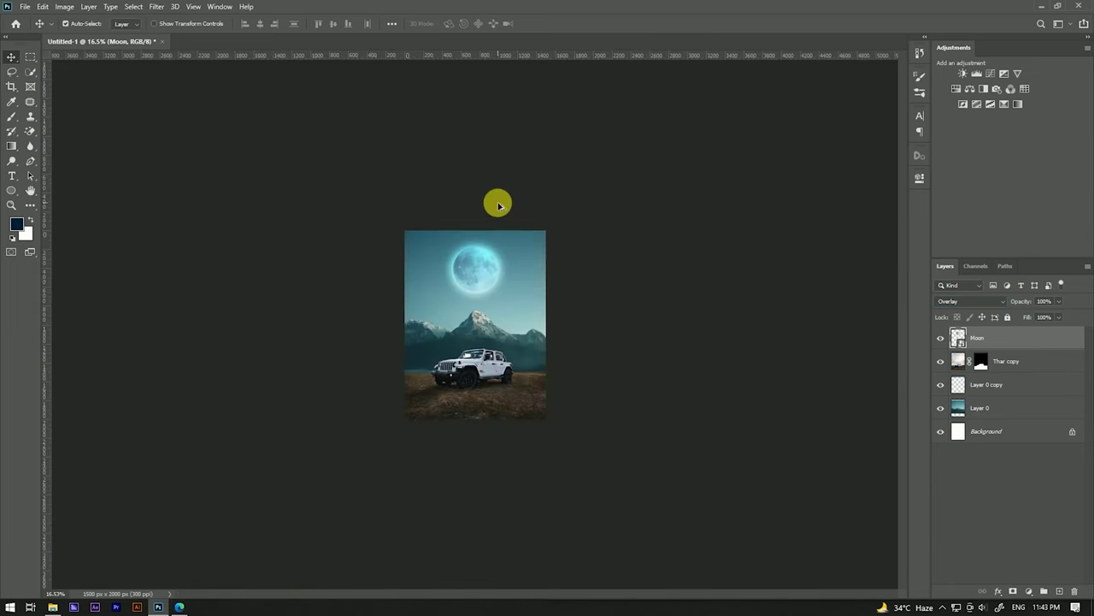
{"action": "scroll", "coordinate": [498, 205], "scroll_direction": "up", "scroll_amount": 2}
{"action": "scroll", "coordinate": [504, 202], "scroll_direction": "up", "scroll_amount": 2}
{"action": "scroll", "coordinate": [504, 238], "scroll_direction": "up", "scroll_amount": 5}
{"action": "scroll", "coordinate": [494, 183], "scroll_direction": "down", "scroll_amount": 3}
{"action": "scroll", "coordinate": [496, 183], "scroll_direction": "down", "scroll_amount": 2}
{"action": "scroll", "coordinate": [497, 177], "scroll_direction": "up", "scroll_amount": 2}
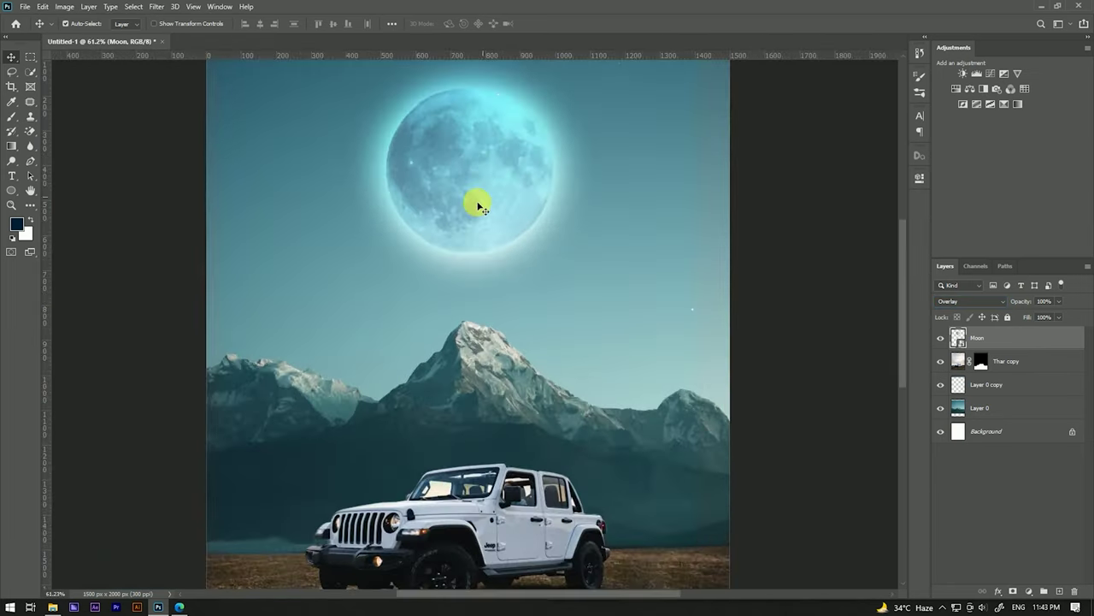
- Zoom around the scene and select the Thar copy jeep layer
{"action": "scroll", "coordinate": [481, 212], "scroll_direction": "down", "scroll_amount": 2}
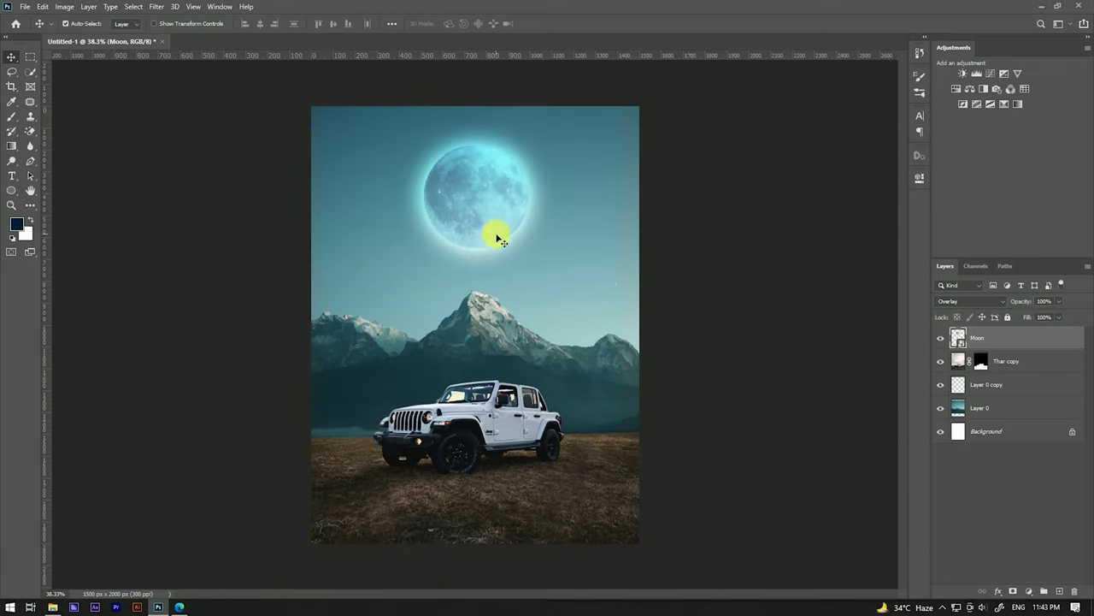
{"action": "scroll", "coordinate": [503, 233], "scroll_direction": "up", "scroll_amount": 2}
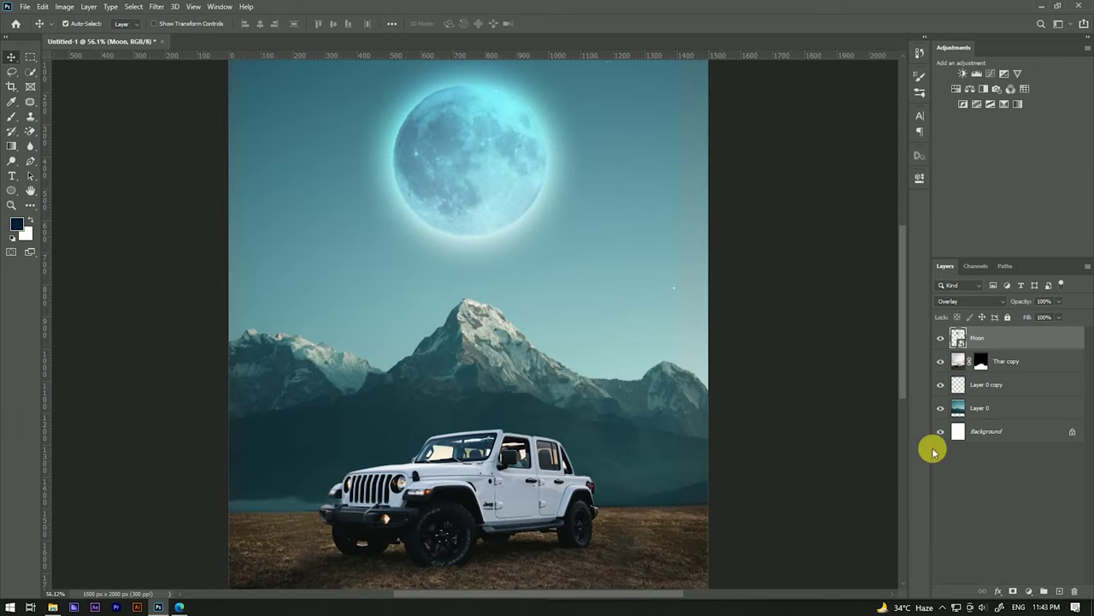
{"action": "scroll", "coordinate": [594, 356], "scroll_direction": "down", "scroll_amount": 2}
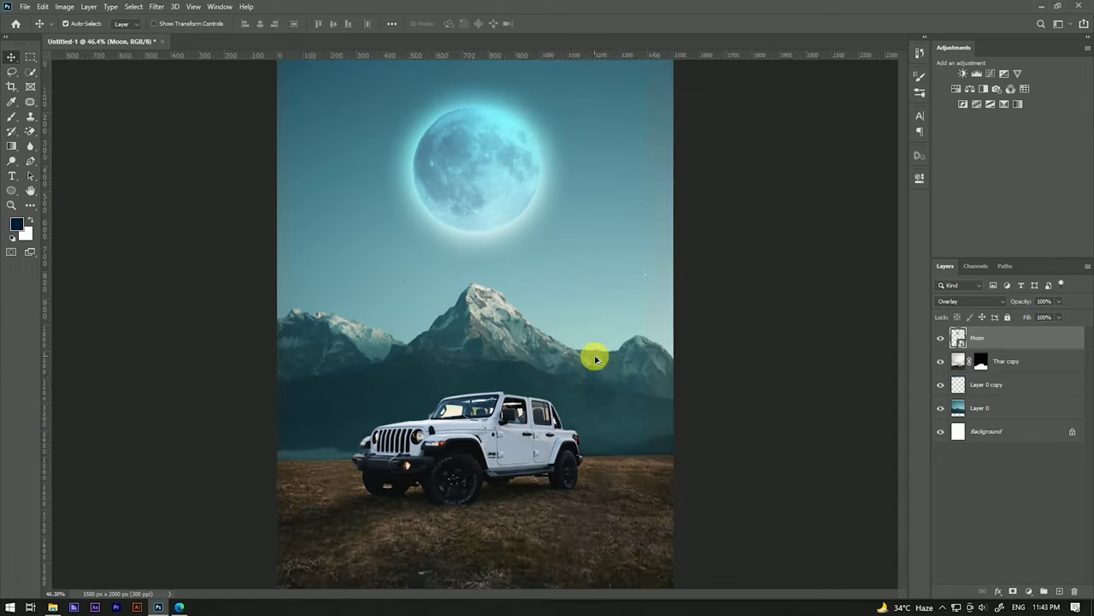
{"action": "scroll", "coordinate": [593, 356], "scroll_direction": "down", "scroll_amount": 1}
{"action": "scroll", "coordinate": [508, 253], "scroll_direction": "down", "scroll_amount": 1}
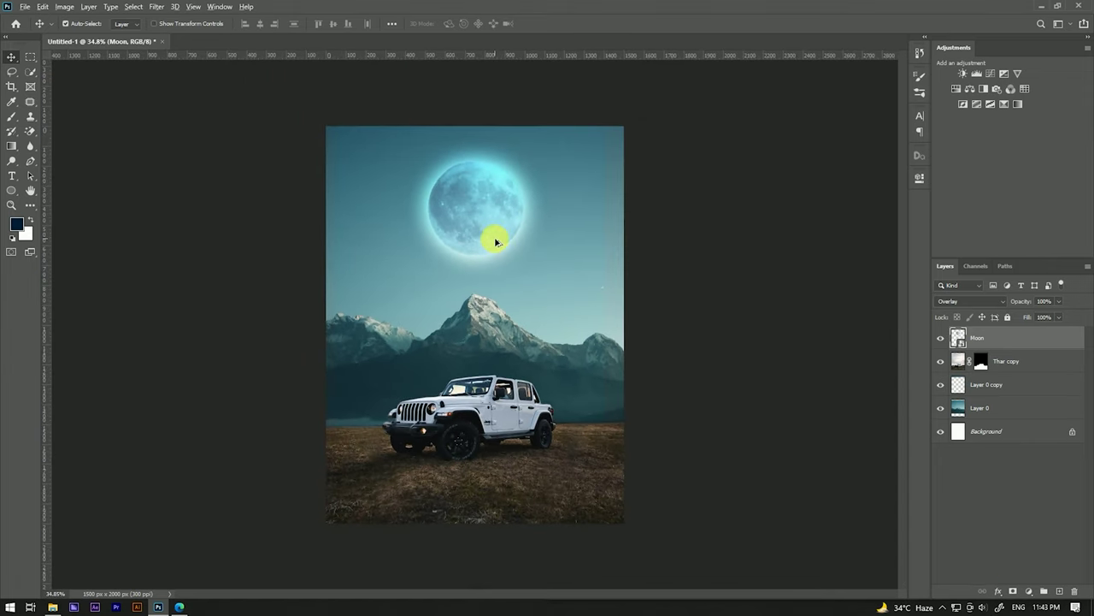
{"action": "scroll", "coordinate": [496, 229], "scroll_direction": "down", "scroll_amount": 1}
{"action": "scroll", "coordinate": [498, 272], "scroll_direction": "up", "scroll_amount": 1}
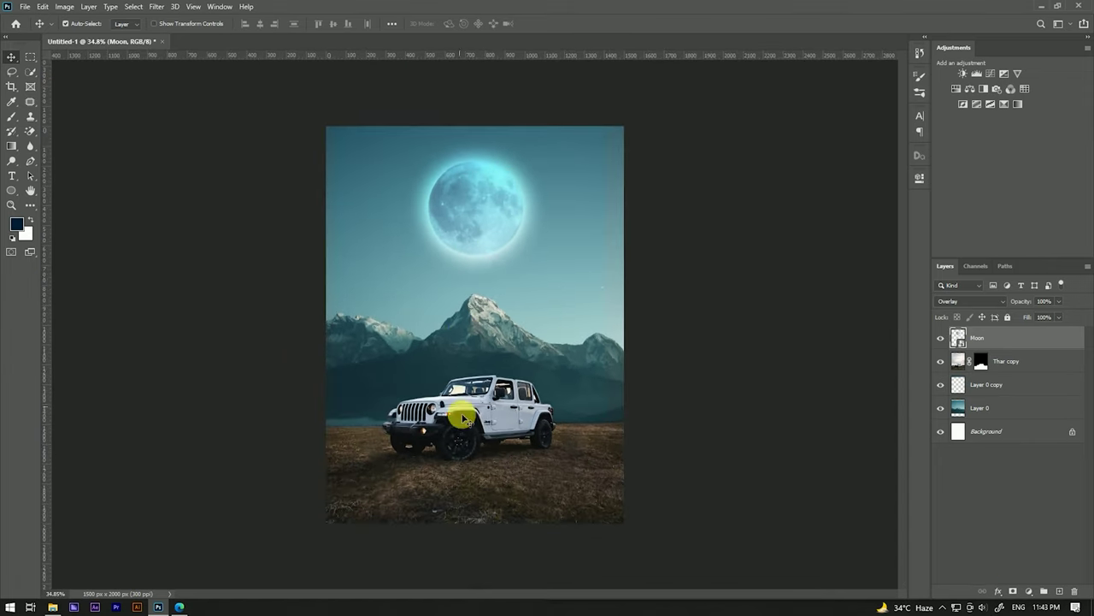
{"action": "left_click", "coordinate": [489, 418]}
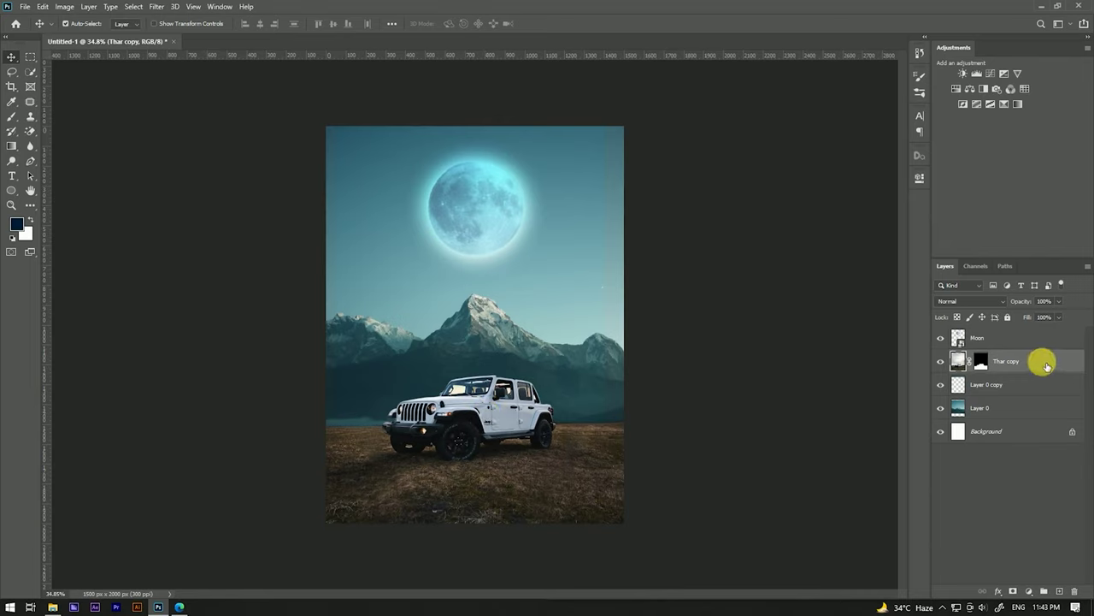
- Camera Raw-grade Thar copy teal: Calibration Blue Primary hue -67, saturation +51
{"action": "left_click", "coordinate": [157, 7]}
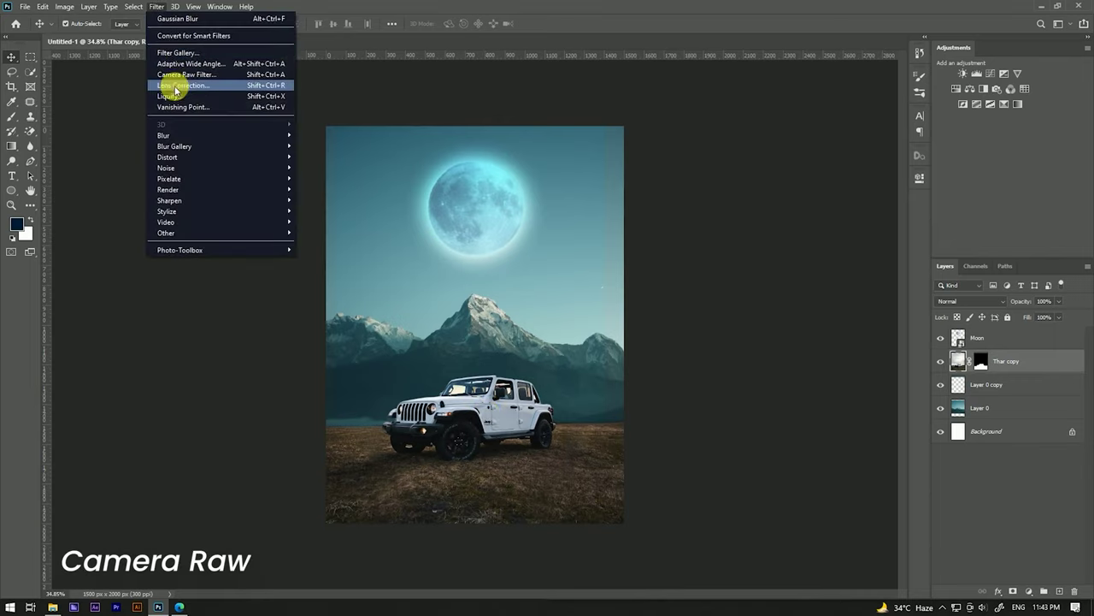
{"action": "left_click", "coordinate": [177, 75]}
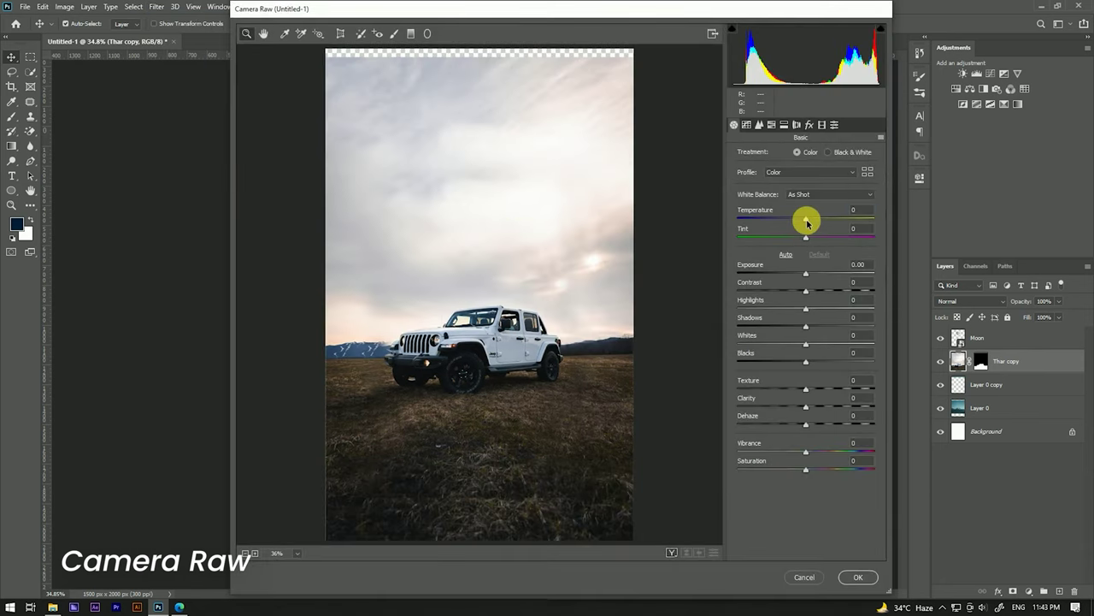
{"action": "left_click", "coordinate": [821, 125]}
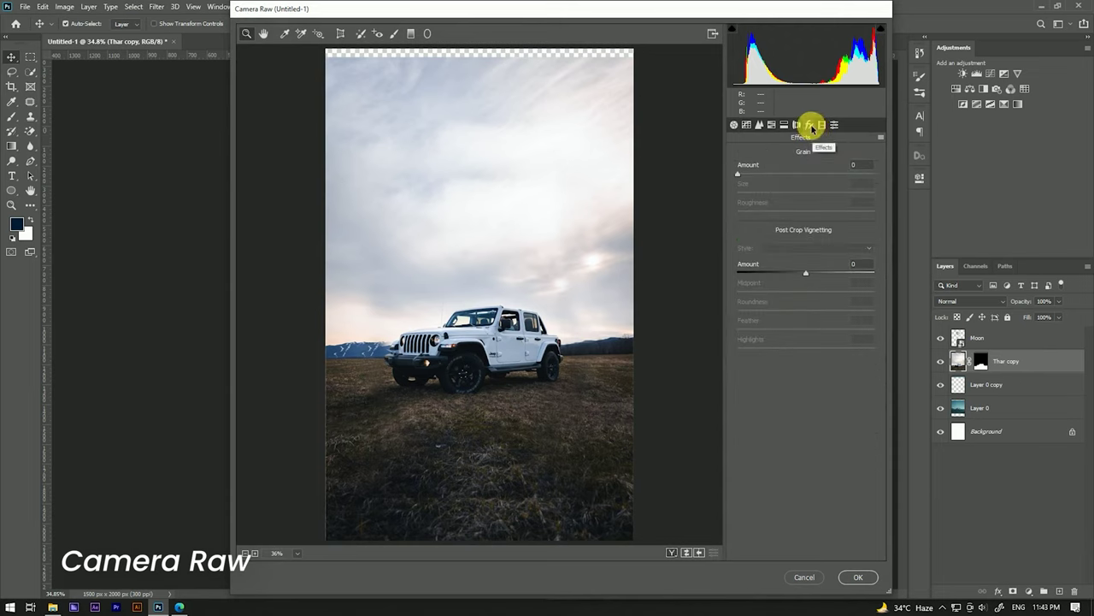
{"action": "mouse_move", "coordinate": [809, 336]}
{"action": "left_mouse_down"}
{"action": "mouse_move", "coordinate": [791, 335]}
{"action": "mouse_move", "coordinate": [820, 358]}
{"action": "left_mouse_up"}
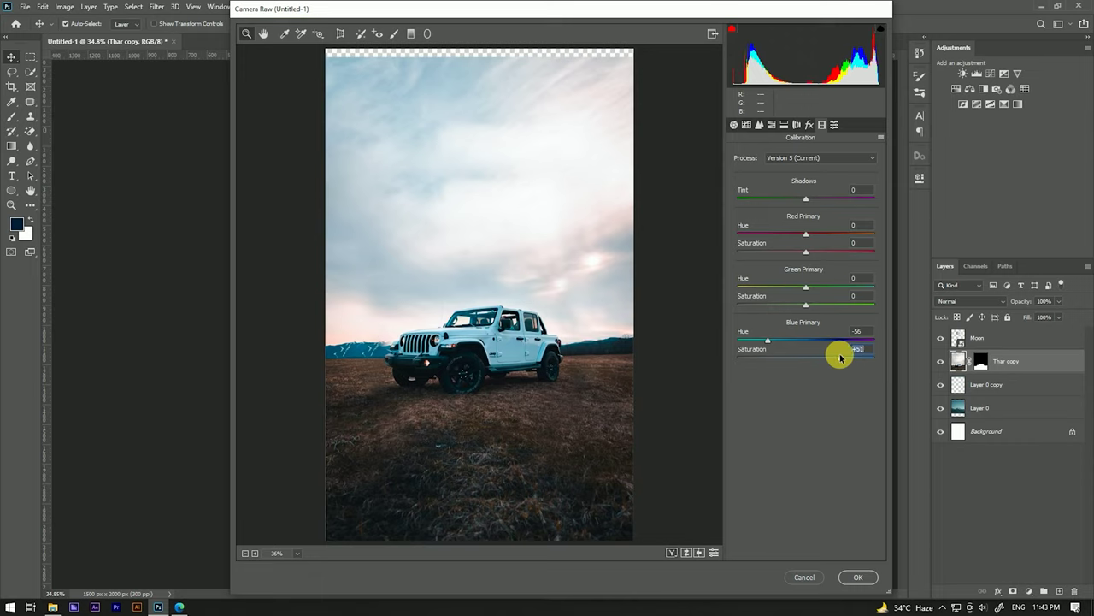
{"action": "left_click_drag", "start_coordinate": [767, 341], "coordinate": [761, 341]}
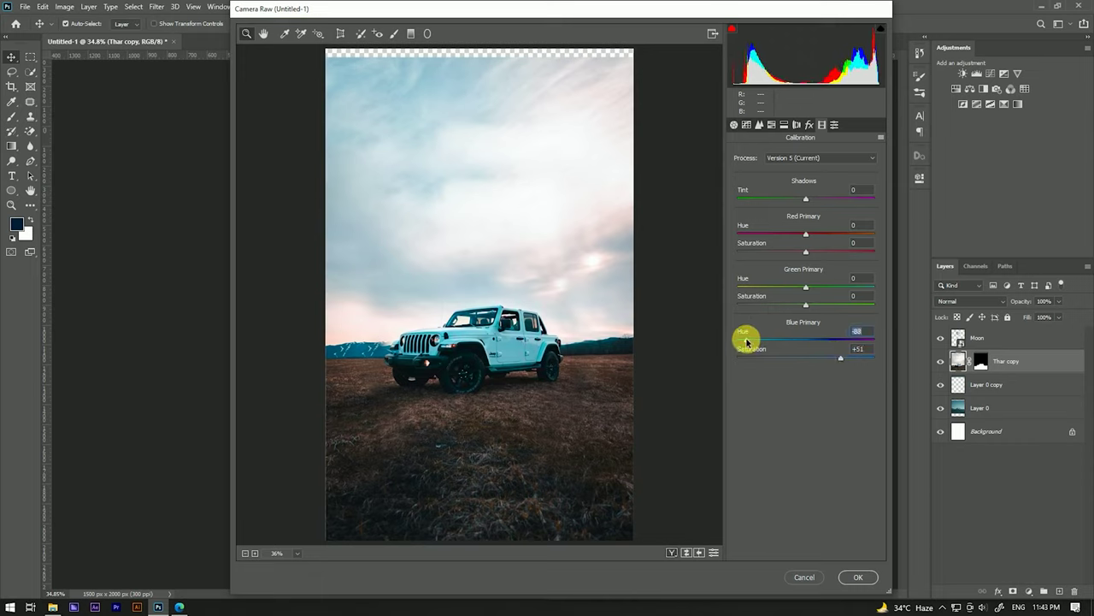
{"action": "left_click", "coordinate": [858, 576]}
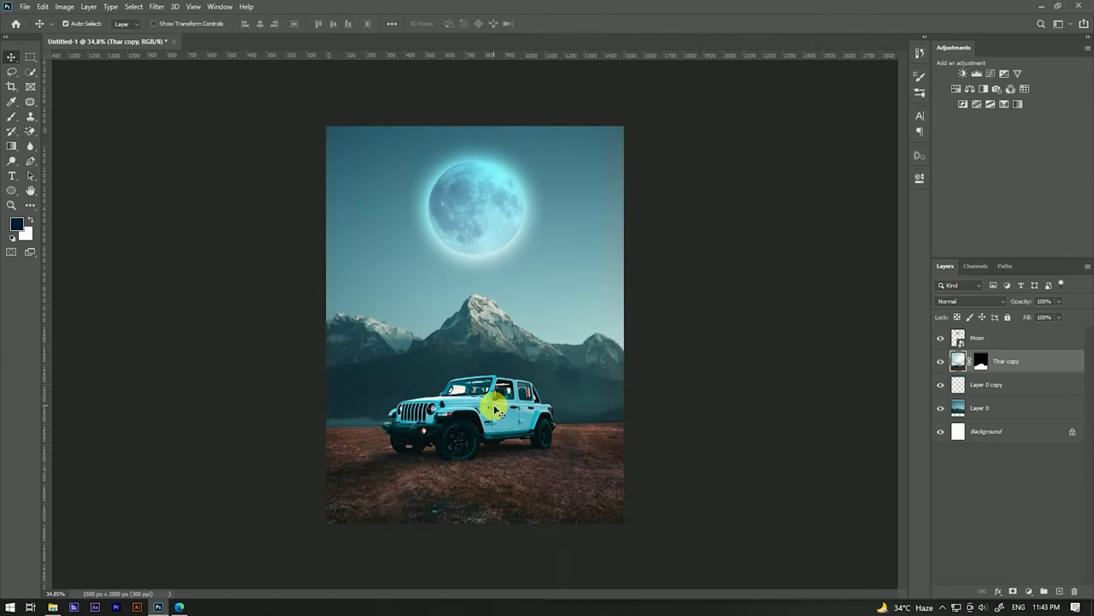
{"action": "scroll", "coordinate": [506, 288], "scroll_direction": "down", "scroll_amount": 2}
{"action": "scroll", "coordinate": [506, 289], "scroll_direction": "down", "scroll_amount": 2}
{"action": "scroll", "coordinate": [505, 286], "scroll_direction": "up", "scroll_amount": 5}
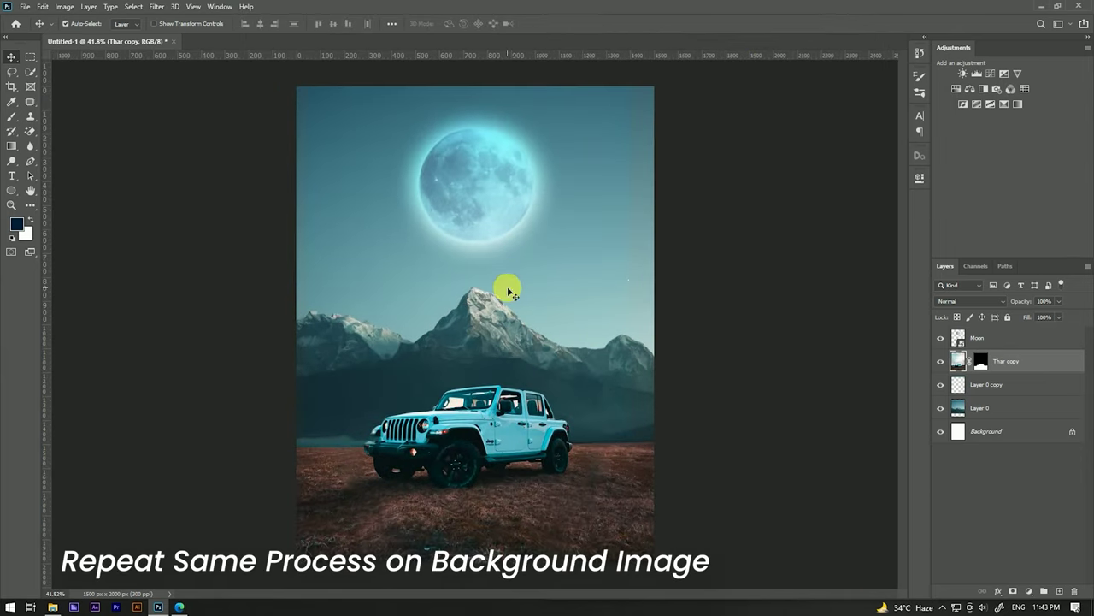
- Camera Raw-grade Layer 0: slightly cooler temperature, Blue Primary hue -45, saturation +38
{"action": "left_click", "coordinate": [605, 239]}
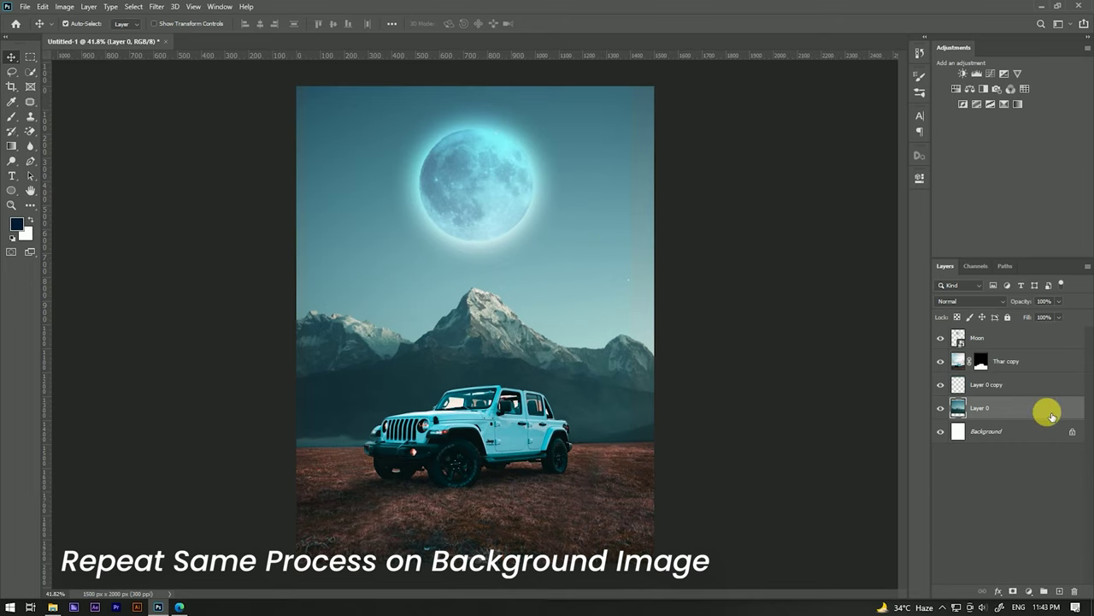
{"action": "left_click", "coordinate": [158, 12]}
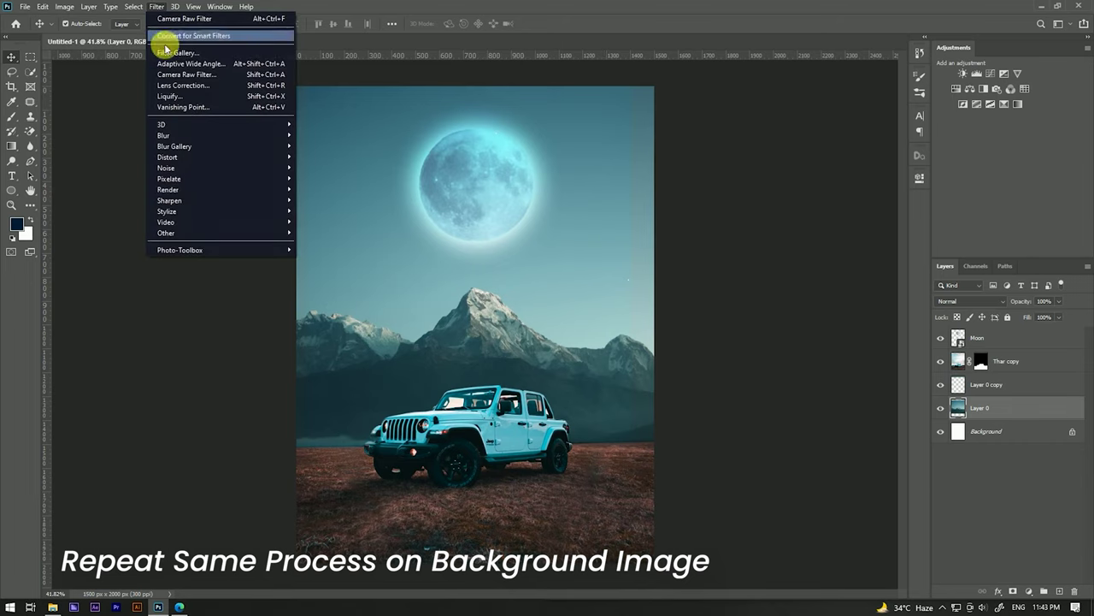
{"action": "left_click", "coordinate": [181, 77]}
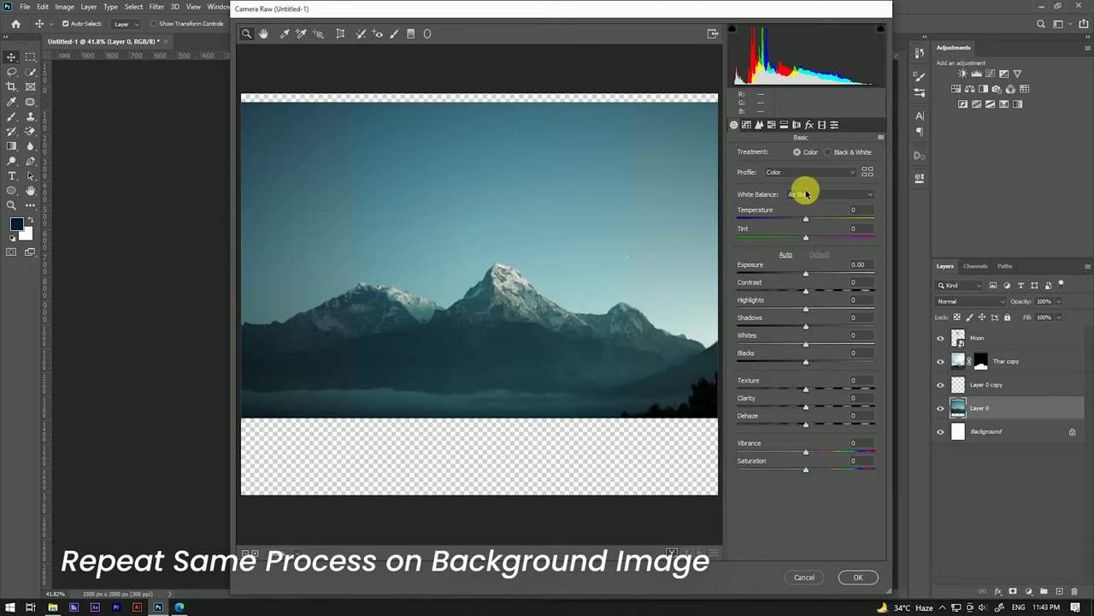
{"action": "left_click_drag", "start_coordinate": [806, 210], "coordinate": [804, 212]}
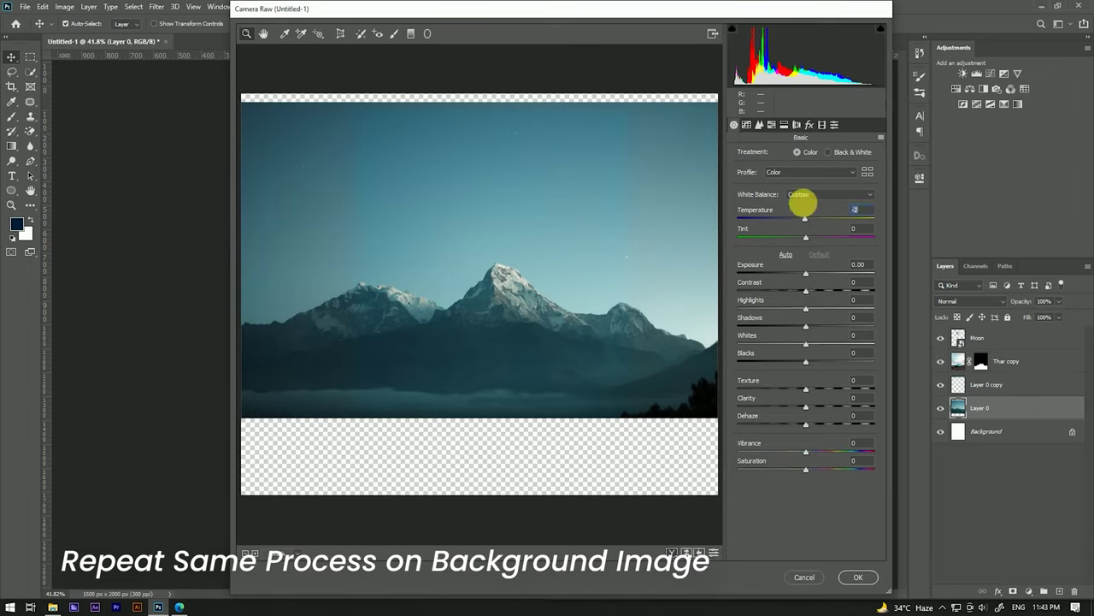
{"action": "left_click", "coordinate": [821, 125]}
{"action": "mouse_move", "coordinate": [804, 333]}
{"action": "left_mouse_down"}
{"action": "mouse_move", "coordinate": [783, 333]}
{"action": "mouse_move", "coordinate": [836, 357]}
{"action": "left_mouse_up"}
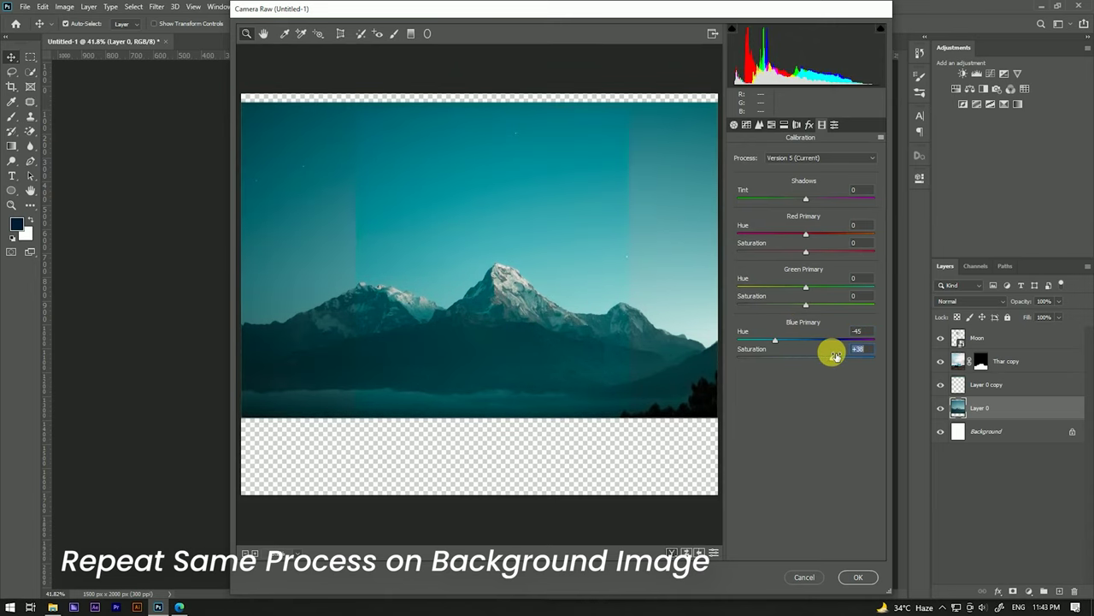
{"action": "left_click", "coordinate": [862, 578]}
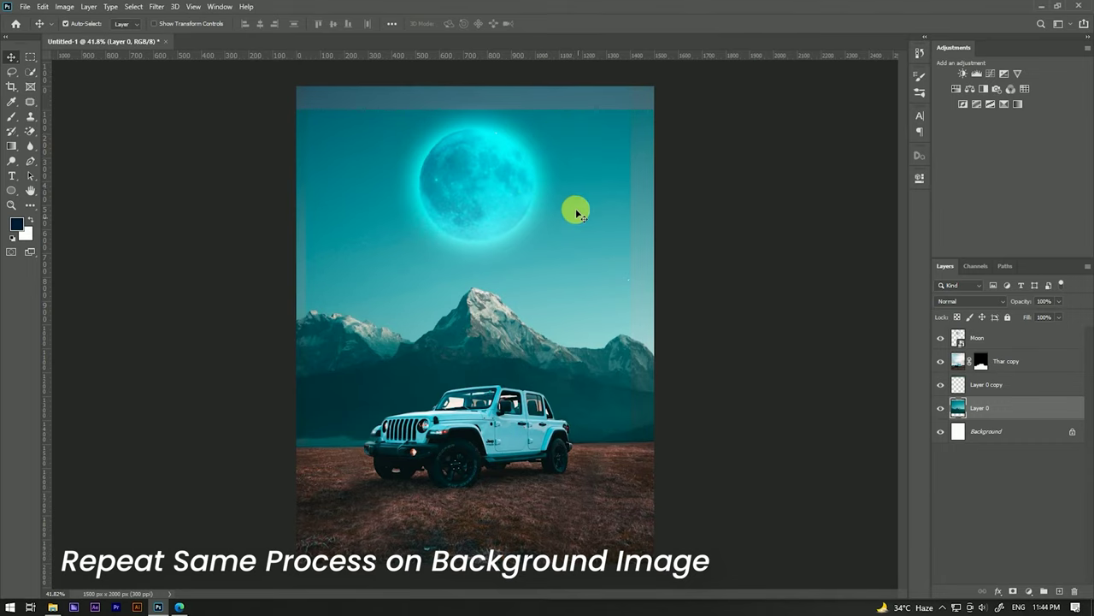
- Merge Layer 0 copy and Layer 0 into a single background layer
{"action": "left_click", "coordinate": [983, 386]}
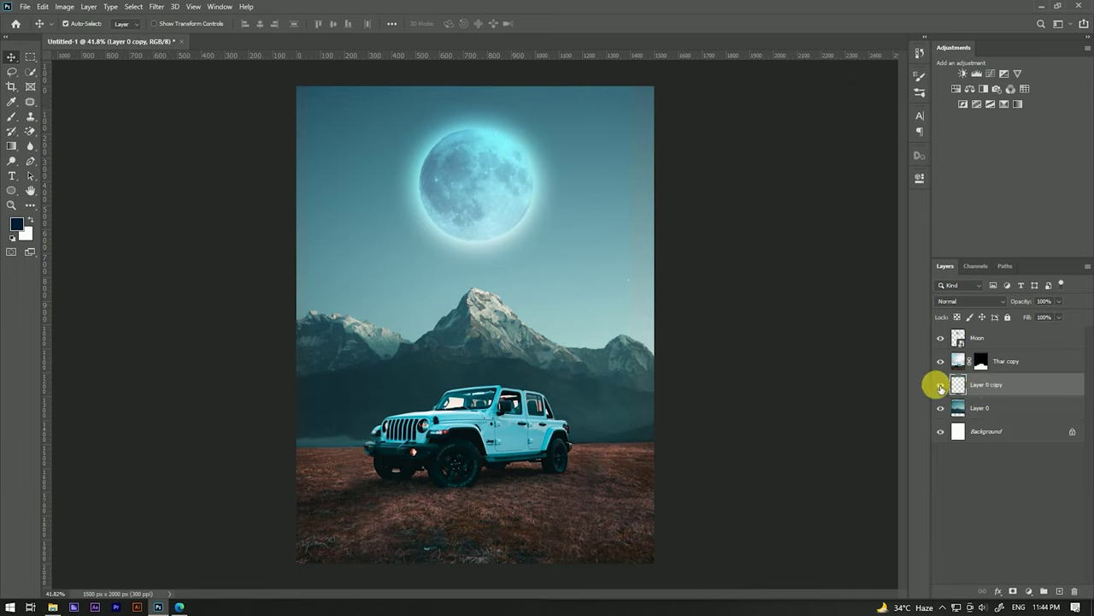
{"action": "left_click", "coordinate": [989, 409], "text": "shift"}
{"action": "right_click", "coordinate": [992, 412]}
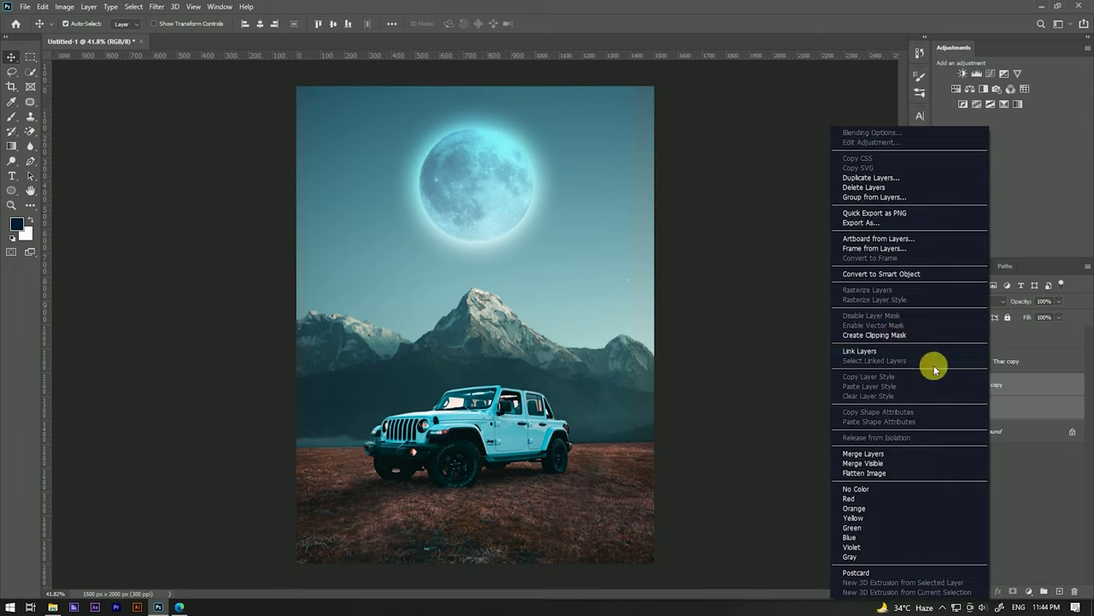
{"action": "left_click", "coordinate": [874, 455]}
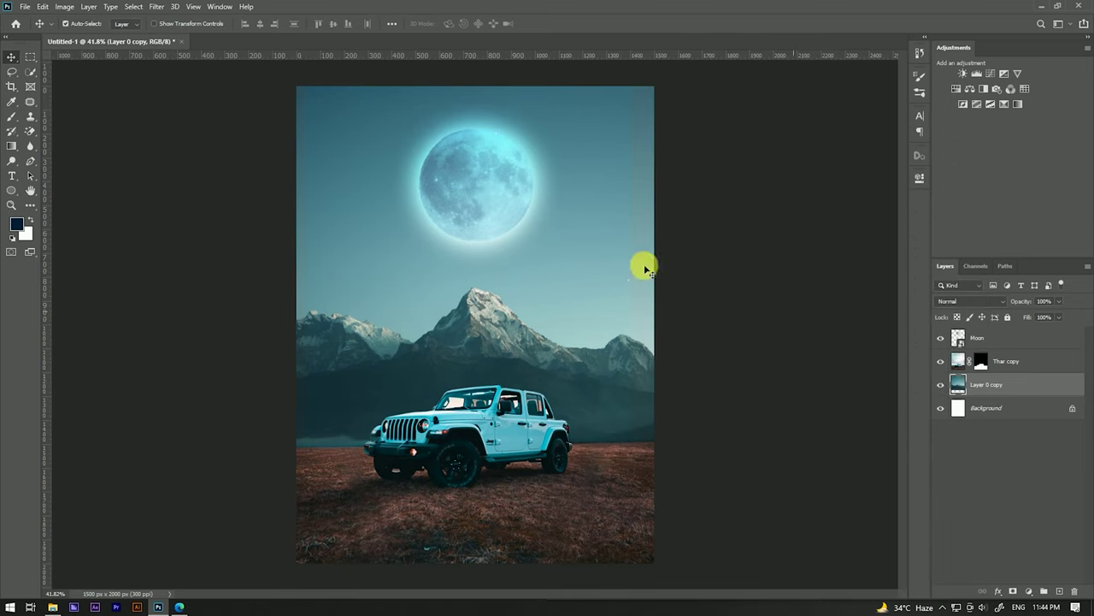
- Apply Camera Raw to the merged background with Calibration Blue Primary hue -28
{"action": "left_click", "coordinate": [156, 6]}
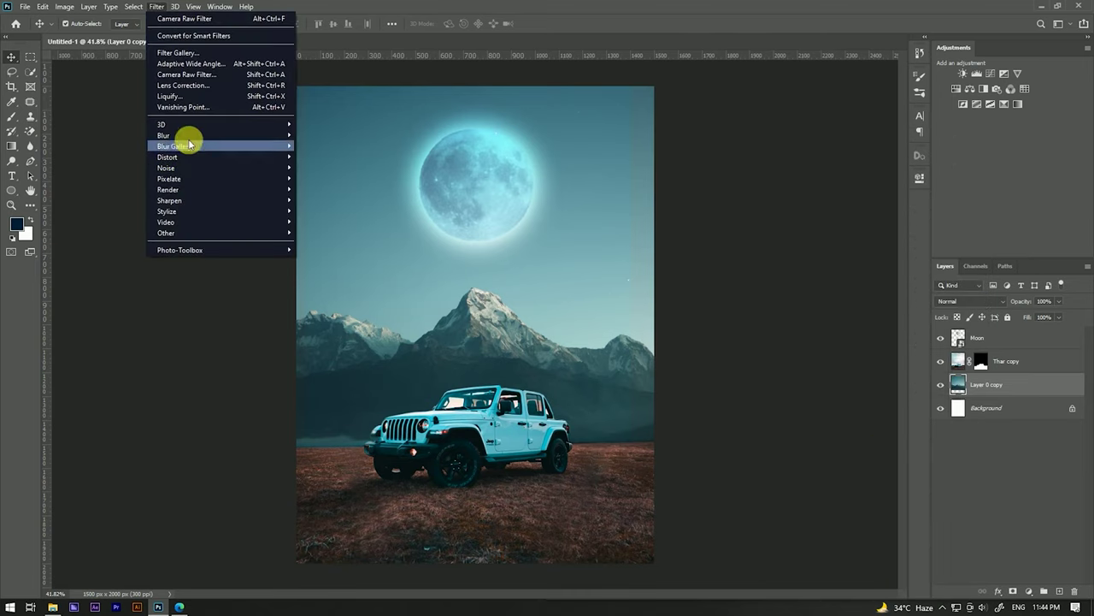
{"action": "left_click", "coordinate": [195, 74]}
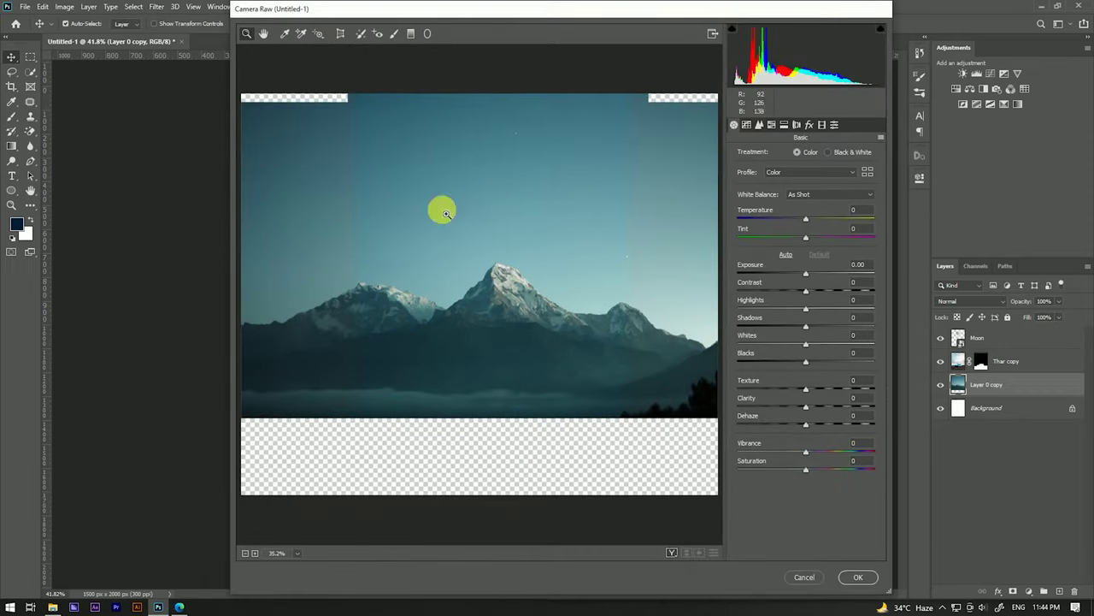
{"action": "left_click", "coordinate": [808, 125]}
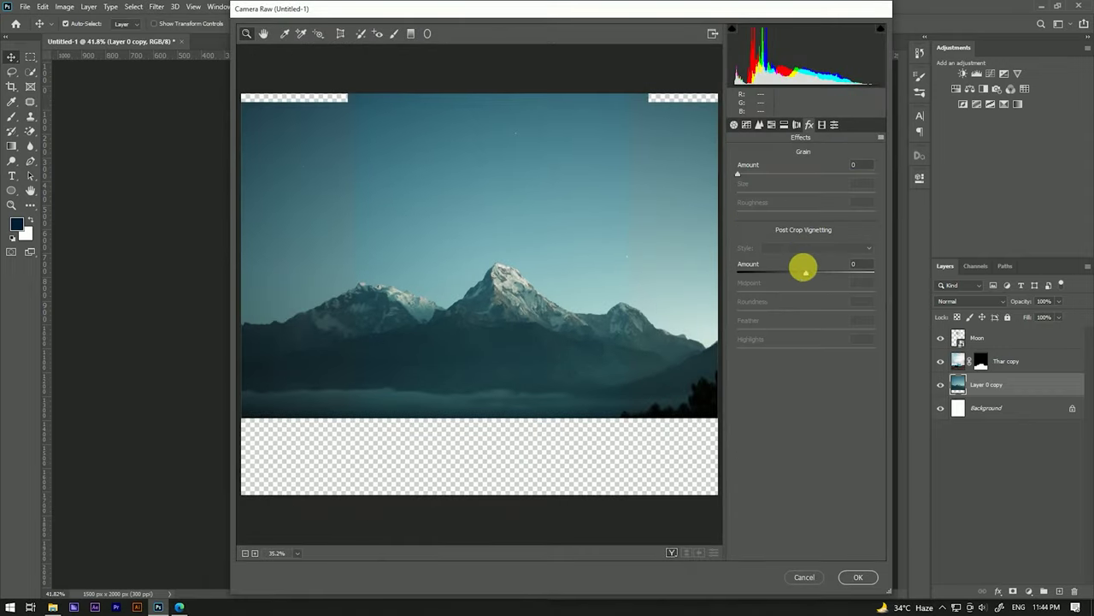
{"action": "left_click", "coordinate": [821, 125]}
{"action": "left_click_drag", "start_coordinate": [805, 338], "coordinate": [794, 336]}
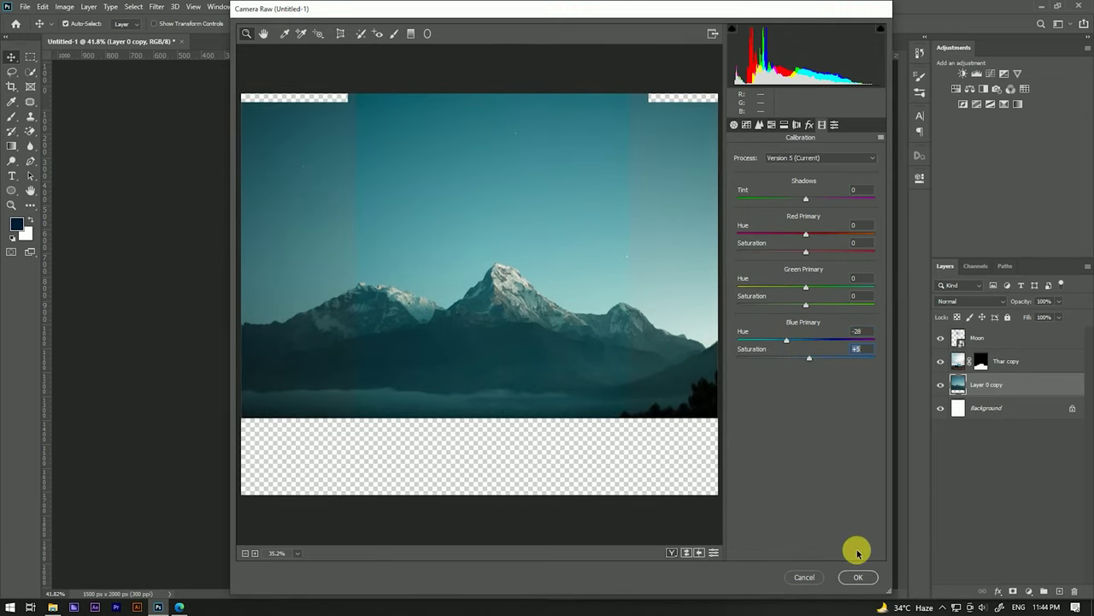
{"action": "left_click", "coordinate": [859, 577]}
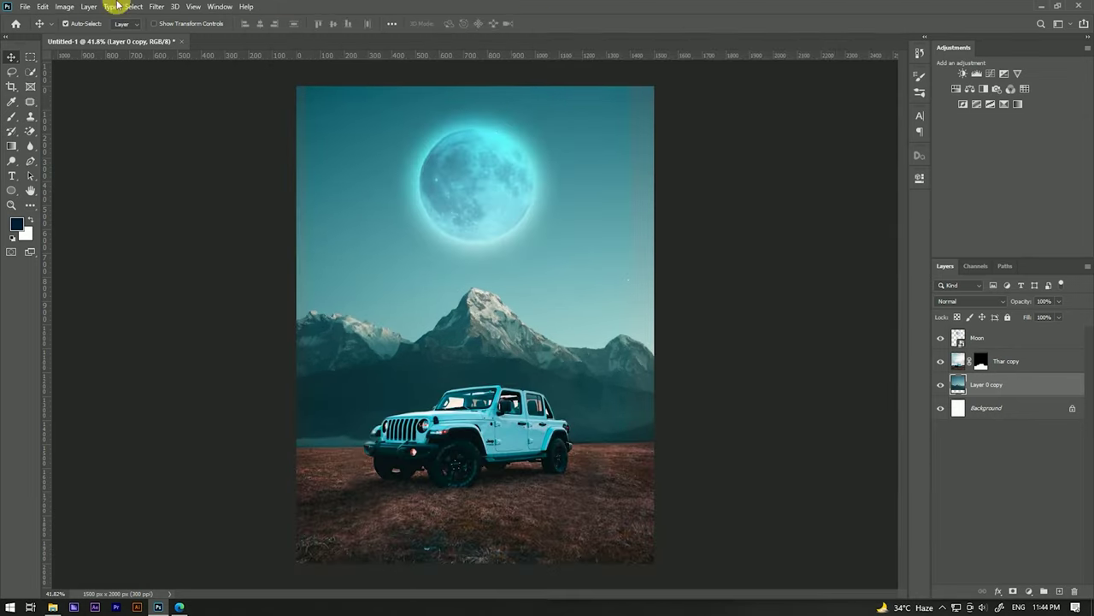
- Toggle the Thar copy jeep layer off and on to compare the background
{"action": "scroll", "coordinate": [534, 176], "scroll_direction": "down", "scroll_amount": 3}
{"action": "scroll", "coordinate": [534, 176], "scroll_direction": "up", "scroll_amount": 2}
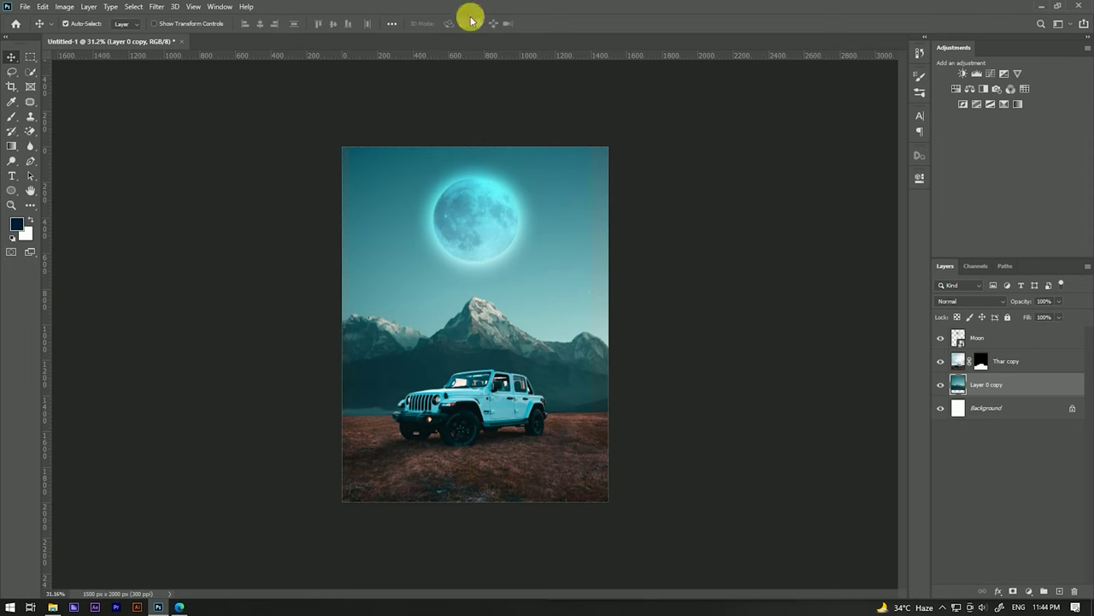
{"action": "scroll", "coordinate": [552, 199], "scroll_direction": "up", "scroll_amount": 3}
{"action": "scroll", "coordinate": [552, 192], "scroll_direction": "down", "scroll_amount": 1}
{"action": "scroll", "coordinate": [554, 179], "scroll_direction": "down", "scroll_amount": 1}
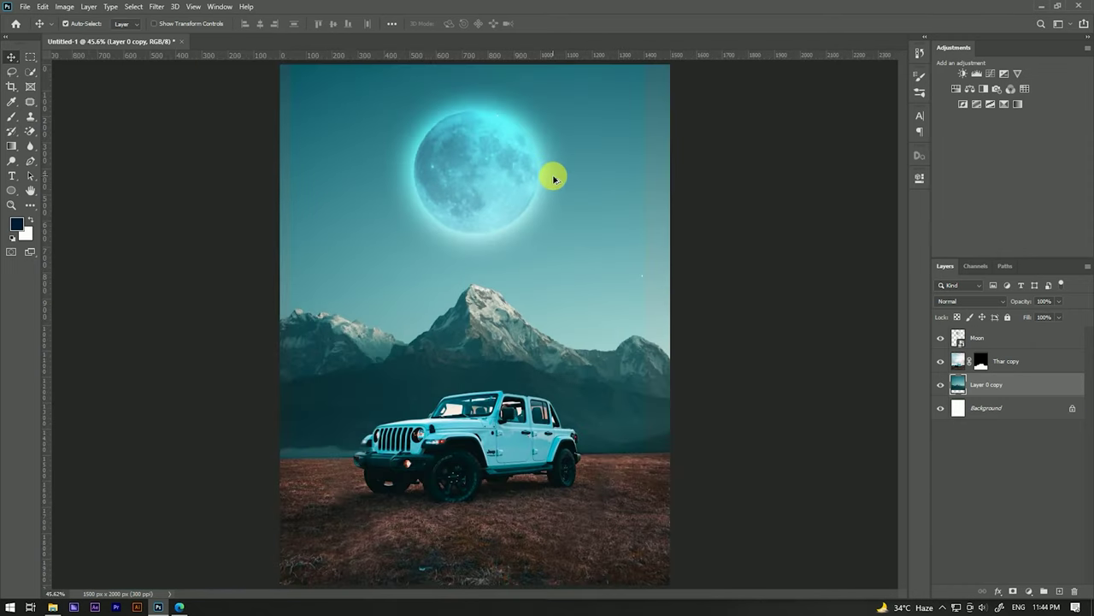
{"action": "scroll", "coordinate": [554, 179], "scroll_direction": "down", "scroll_amount": 1}
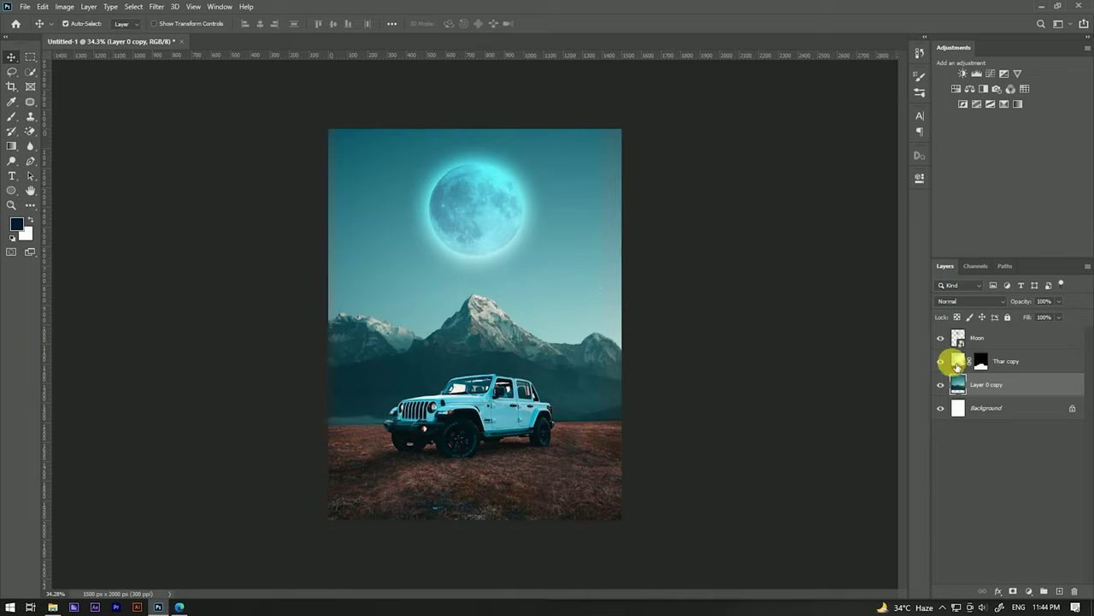
{"action": "left_click", "coordinate": [942, 362]}
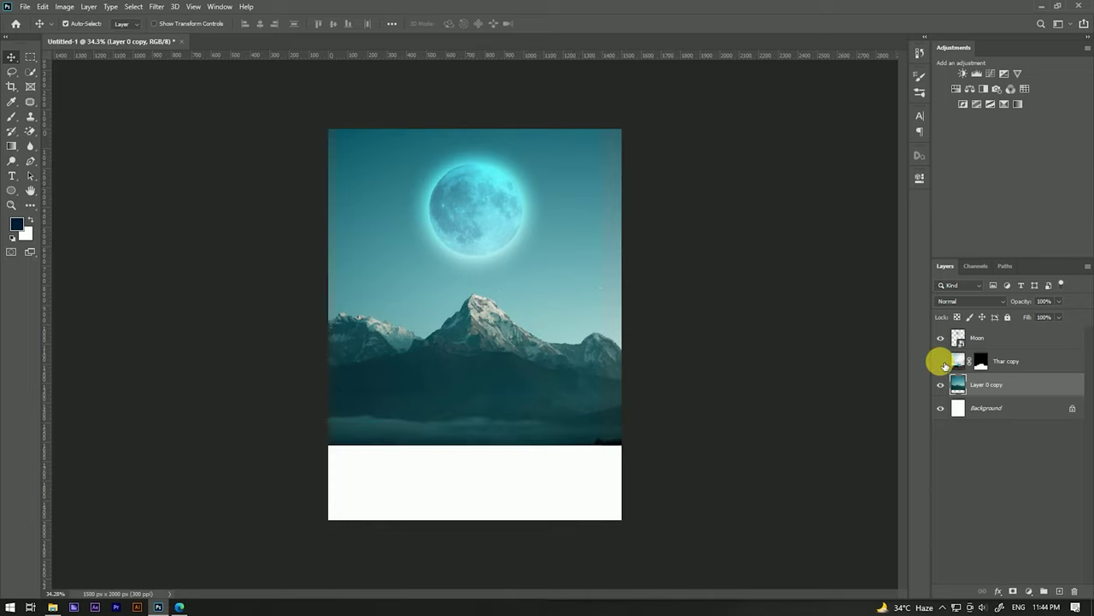
{"action": "left_click", "coordinate": [942, 361]}
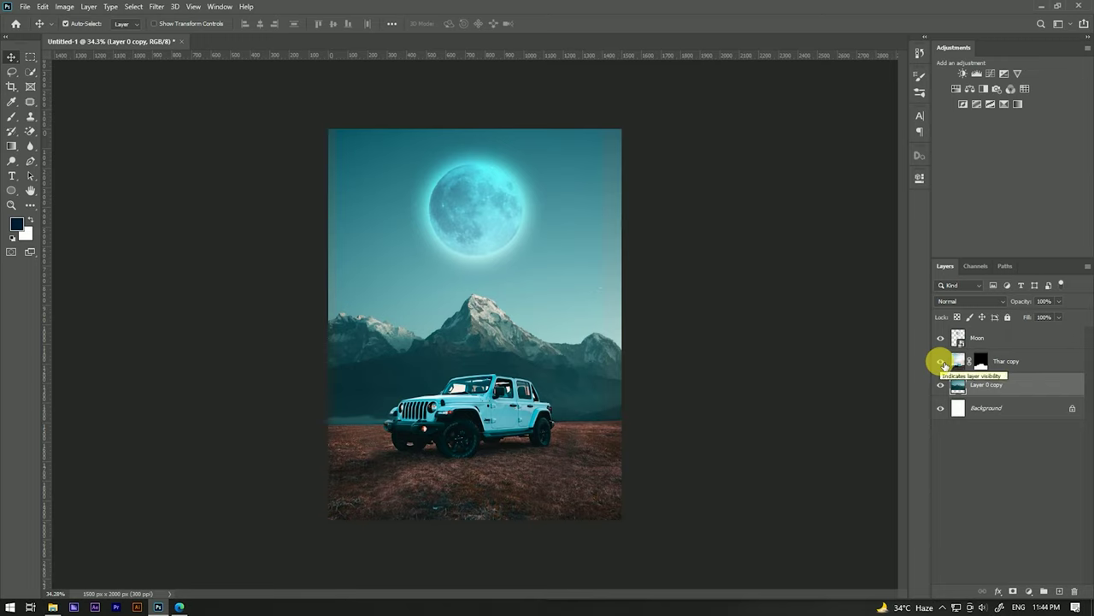
{"action": "left_click", "coordinate": [942, 362]}
{"action": "left_click", "coordinate": [942, 362]}
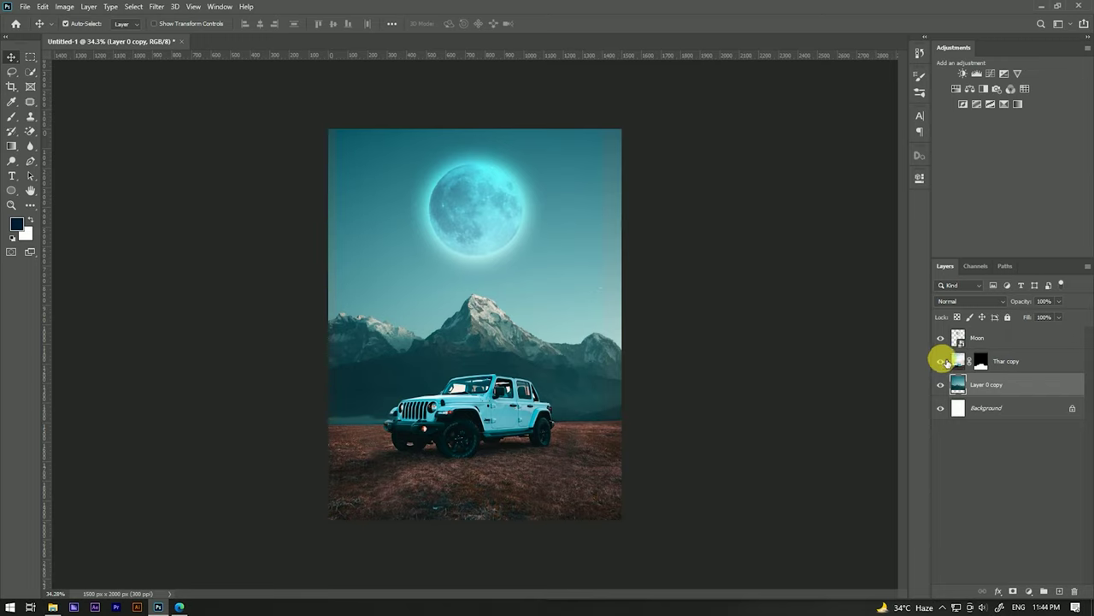
- Select Layer 0 copy and merge a new image layer into it with Ctrl+E
{"action": "left_click", "coordinate": [978, 337]}
{"action": "left_click", "coordinate": [1009, 362]}
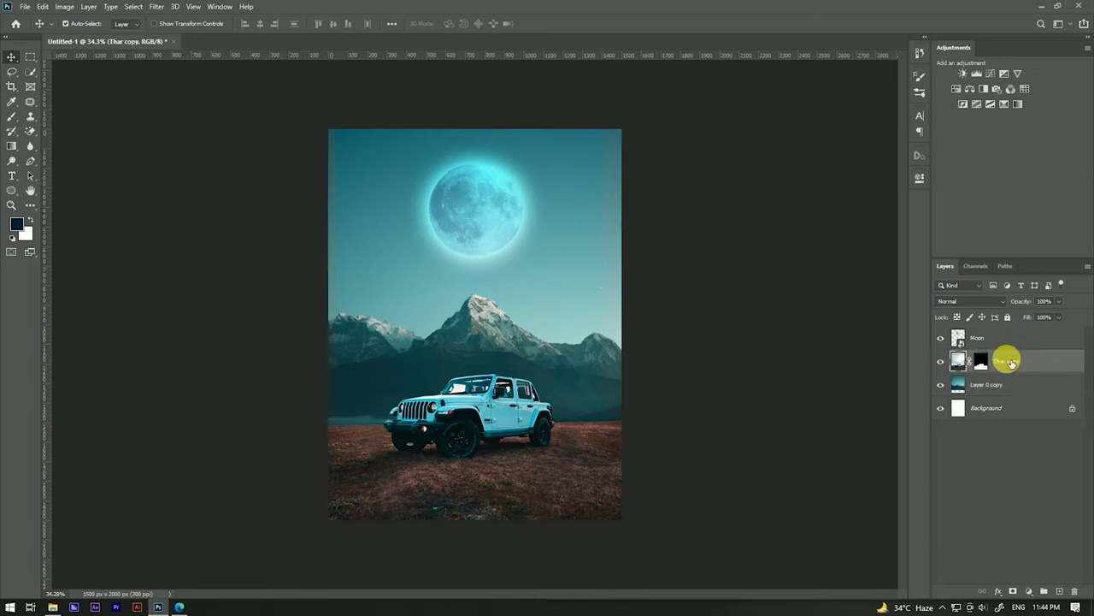
{"action": "left_click", "coordinate": [575, 268]}
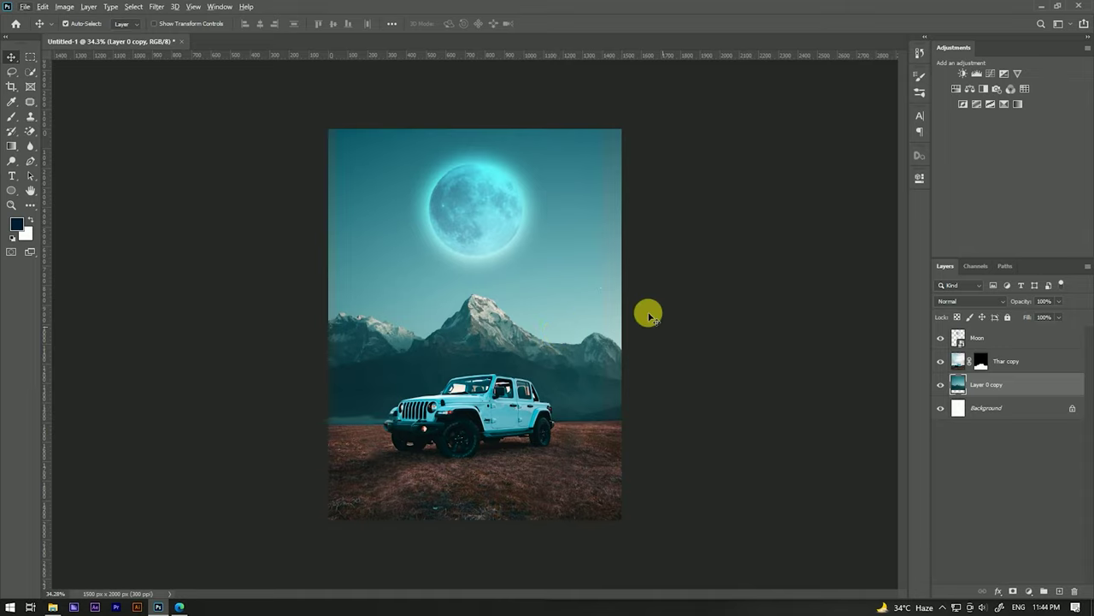
{"action": "key", "text": "ctrl+comma"}
{"action": "key", "text": "ctrl+comma"}
{"action": "key", "text": "ctrl+comma"}
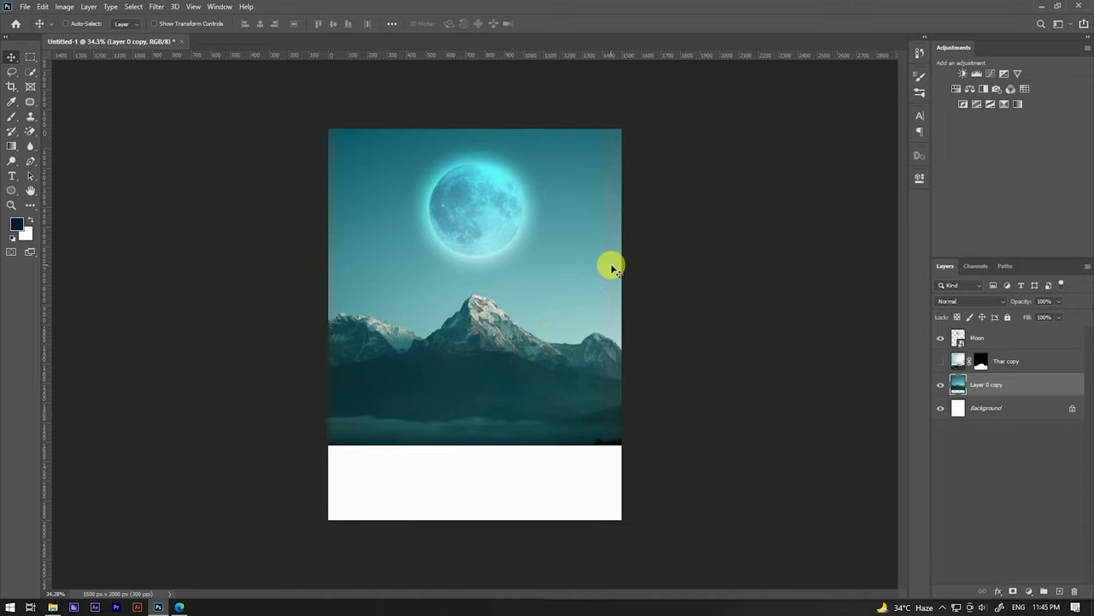
{"action": "key", "text": "ctrl+comma"}
{"action": "key", "text": "alt+Up"}
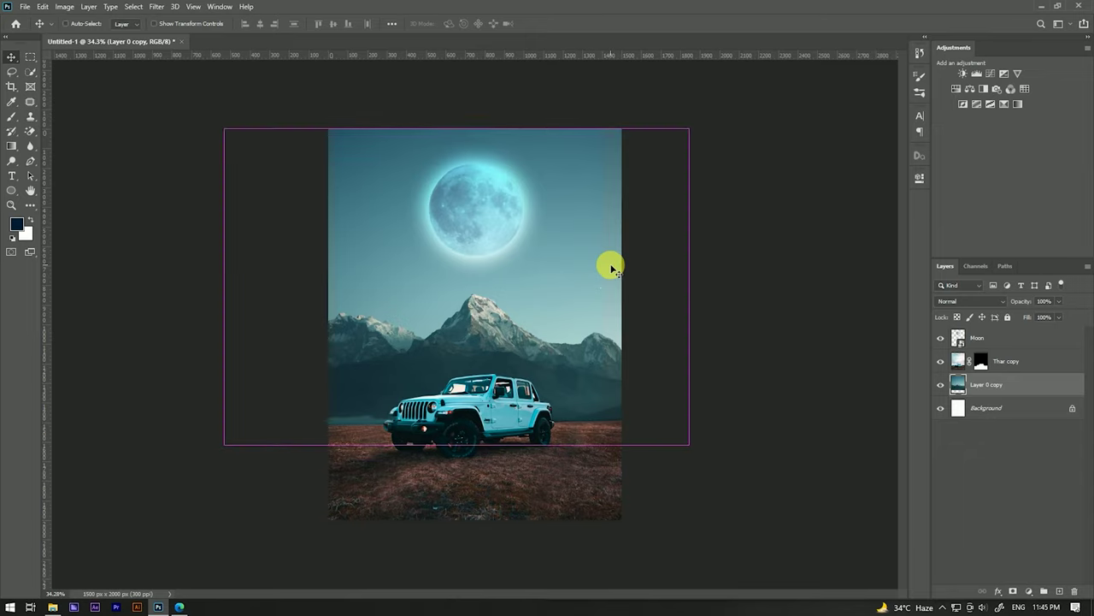
{"action": "key", "text": "ctrl+e"}
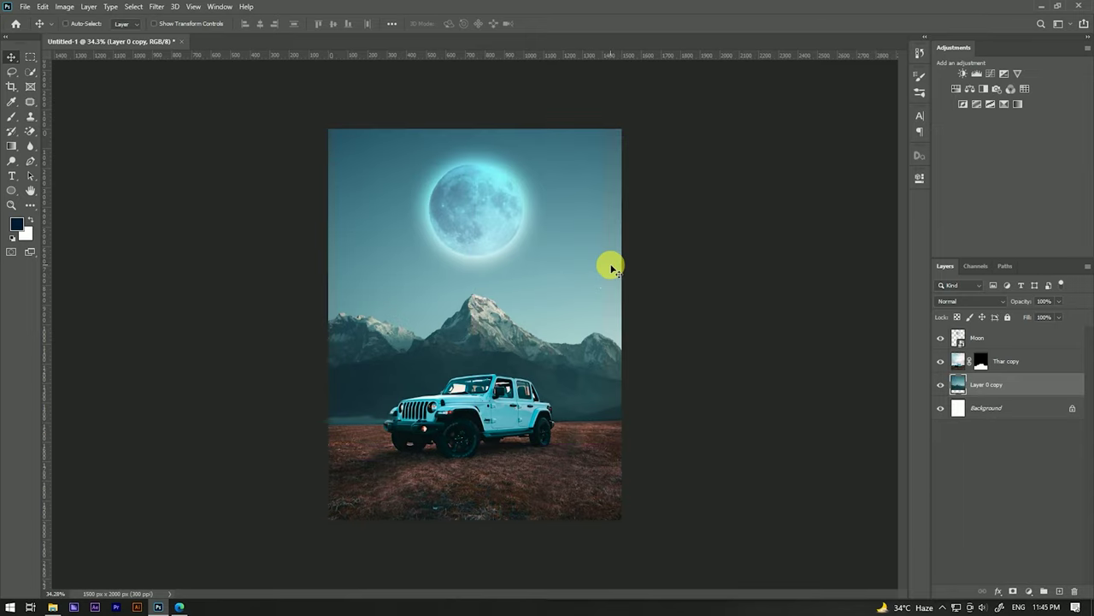
- Toggle Layer 0 copy and Moon visibility to check the finished composite
{"action": "left_click", "coordinate": [941, 384]}
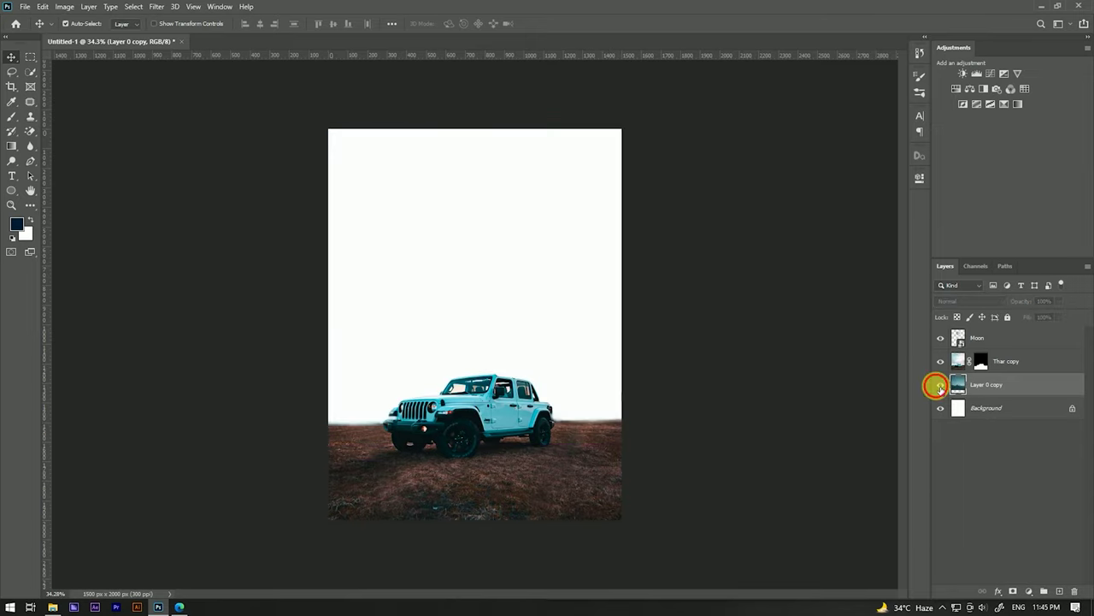
{"action": "left_click", "coordinate": [941, 385]}
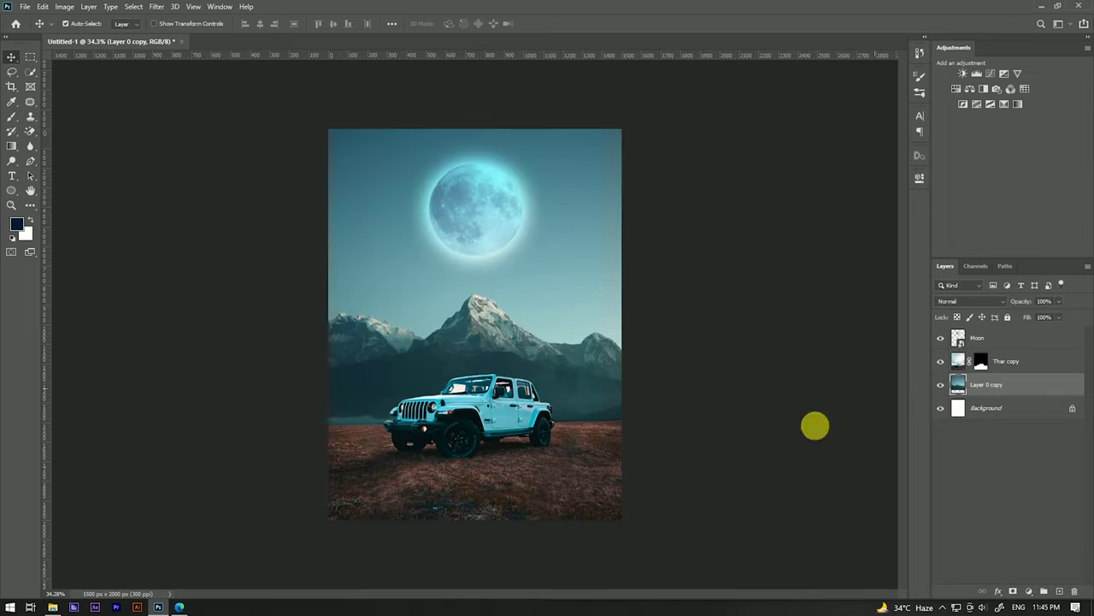
{"action": "left_click", "coordinate": [942, 338]}
{"action": "left_click", "coordinate": [942, 338]}
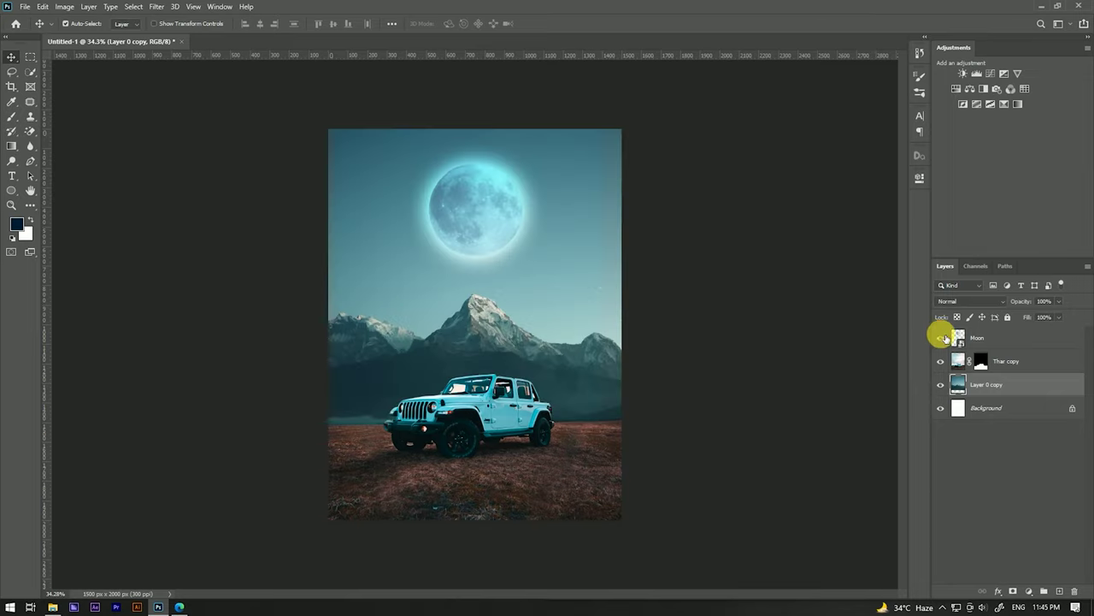
{"action": "scroll", "coordinate": [481, 203], "scroll_direction": "up", "scroll_amount": 3}
{"action": "scroll", "coordinate": [483, 205], "scroll_direction": "down", "scroll_amount": 1}
{"action": "scroll", "coordinate": [483, 205], "scroll_direction": "down", "scroll_amount": 1}
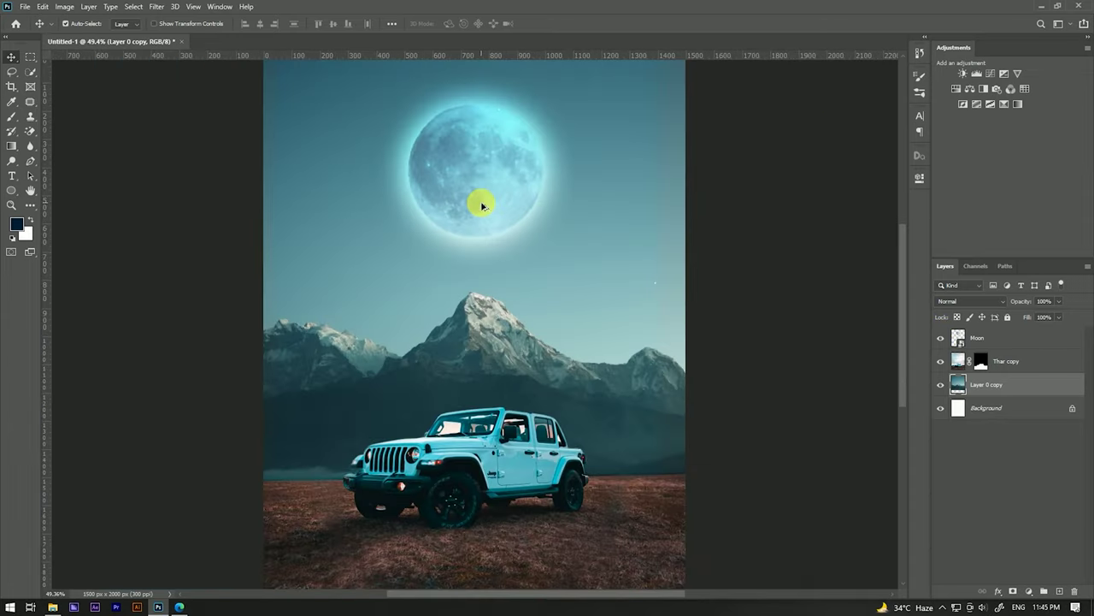
{"action": "scroll", "coordinate": [608, 312], "scroll_direction": "down", "scroll_amount": 2}
{"action": "scroll", "coordinate": [590, 307], "scroll_direction": "down", "scroll_amount": 1}
{"action": "scroll", "coordinate": [479, 368], "scroll_direction": "up", "scroll_amount": 2}
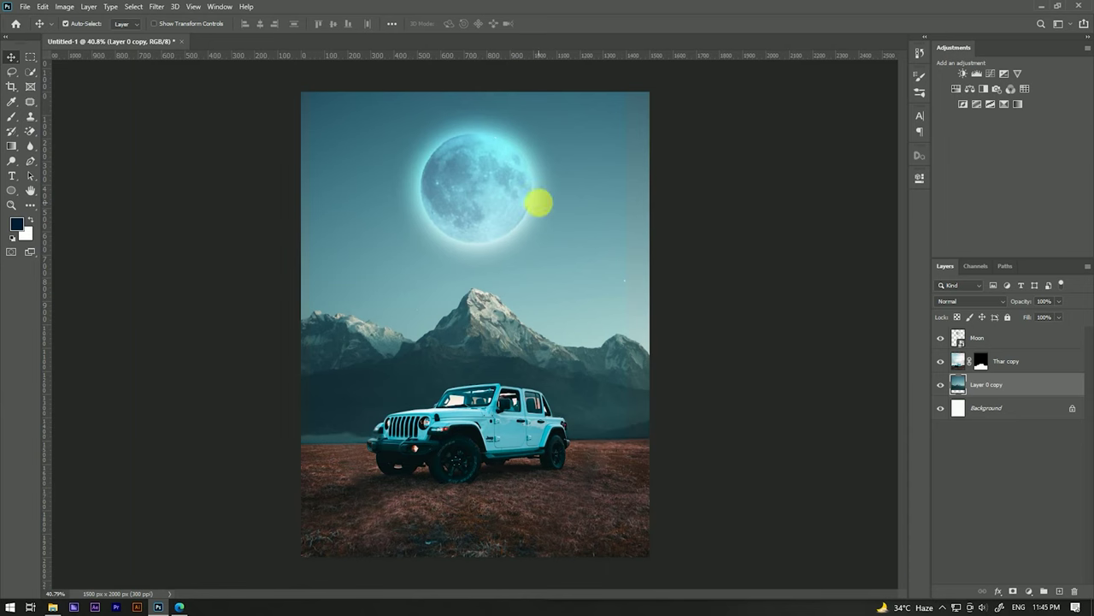
{"action": "scroll", "coordinate": [523, 188], "scroll_direction": "up", "scroll_amount": 2}
{"action": "scroll", "coordinate": [518, 181], "scroll_direction": "down", "scroll_amount": 1}
{"action": "scroll", "coordinate": [518, 183], "scroll_direction": "down", "scroll_amount": 1}
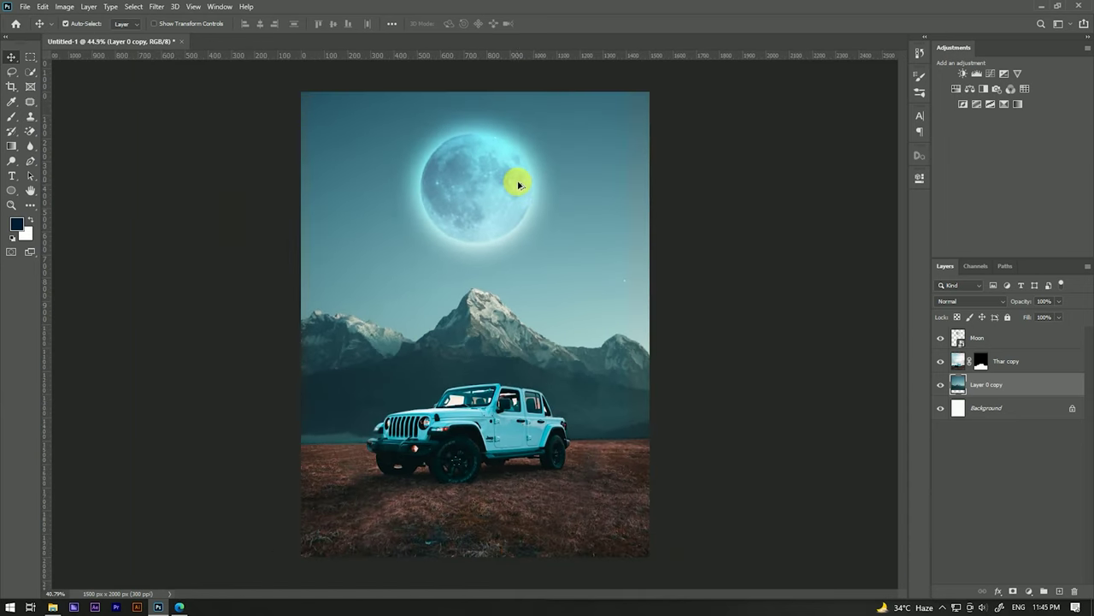
- Copy the Photo Manipulation folder's address from File Explorer
{"action": "left_click", "coordinate": [53, 606]}
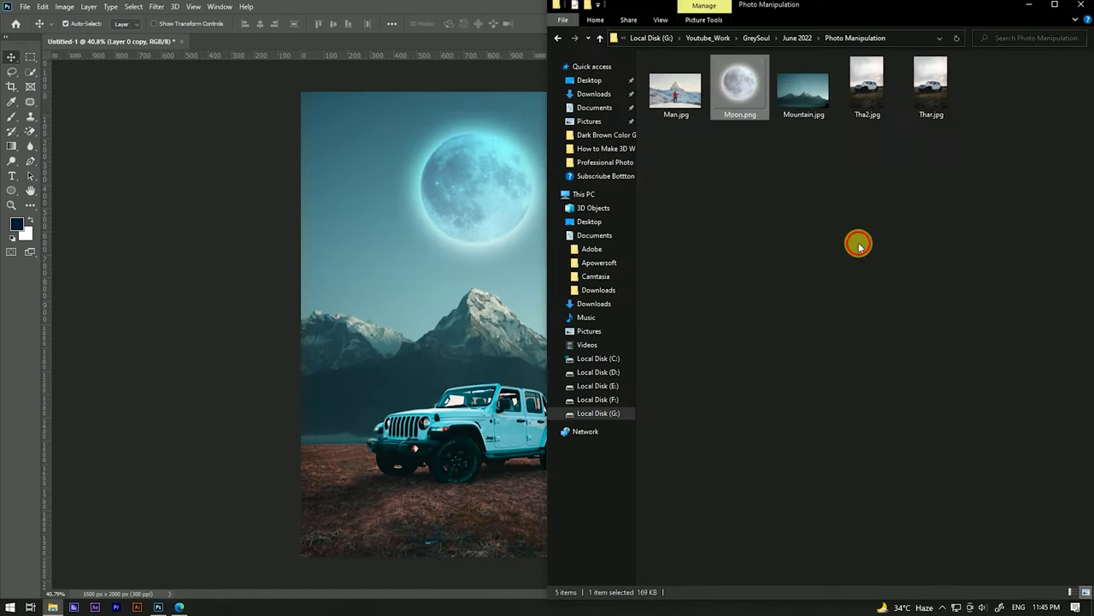
{"action": "left_click", "coordinate": [897, 38]}
{"action": "right_click", "coordinate": [787, 40]}
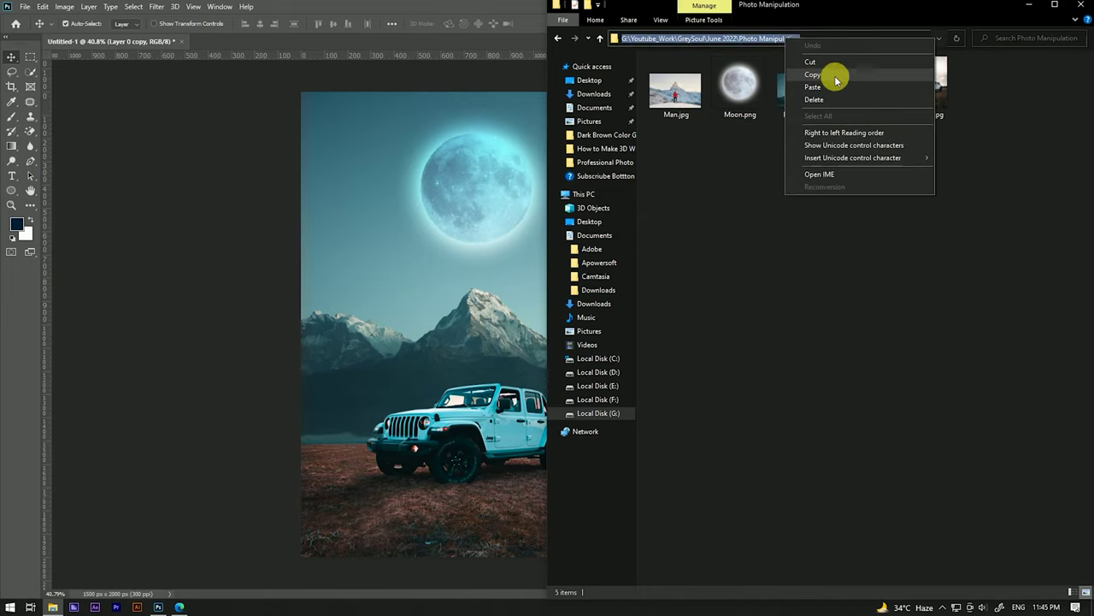
{"action": "left_click", "coordinate": [836, 75]}
{"action": "left_click", "coordinate": [188, 175]}
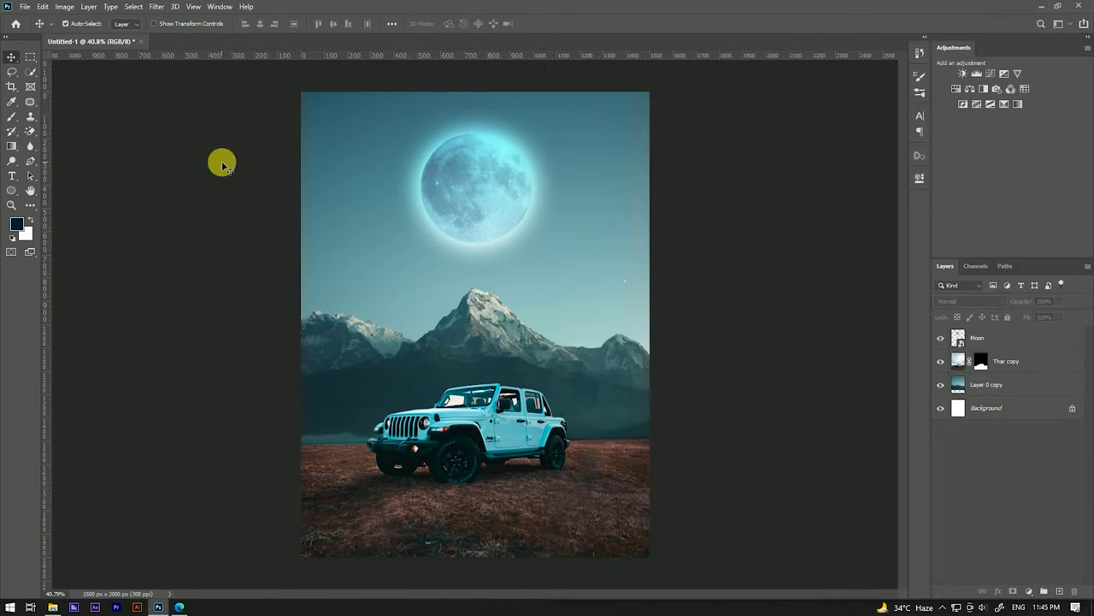
- Start Save As on this computer and paste in the Photo Manipulation folder path
{"action": "left_click", "coordinate": [24, 7]}
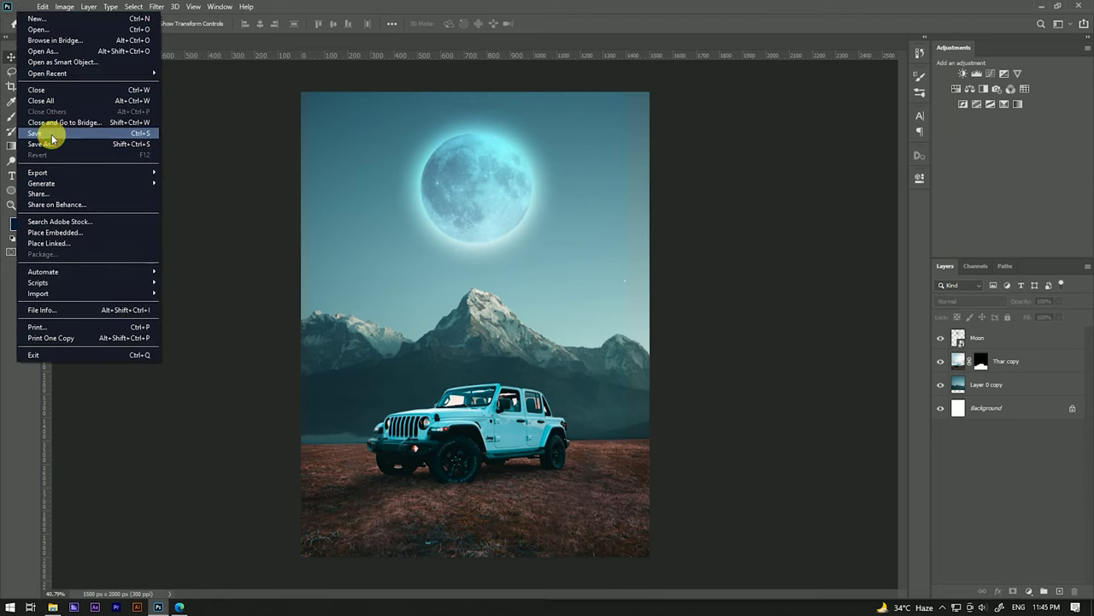
{"action": "left_click", "coordinate": [48, 134]}
{"action": "left_click", "coordinate": [599, 403]}
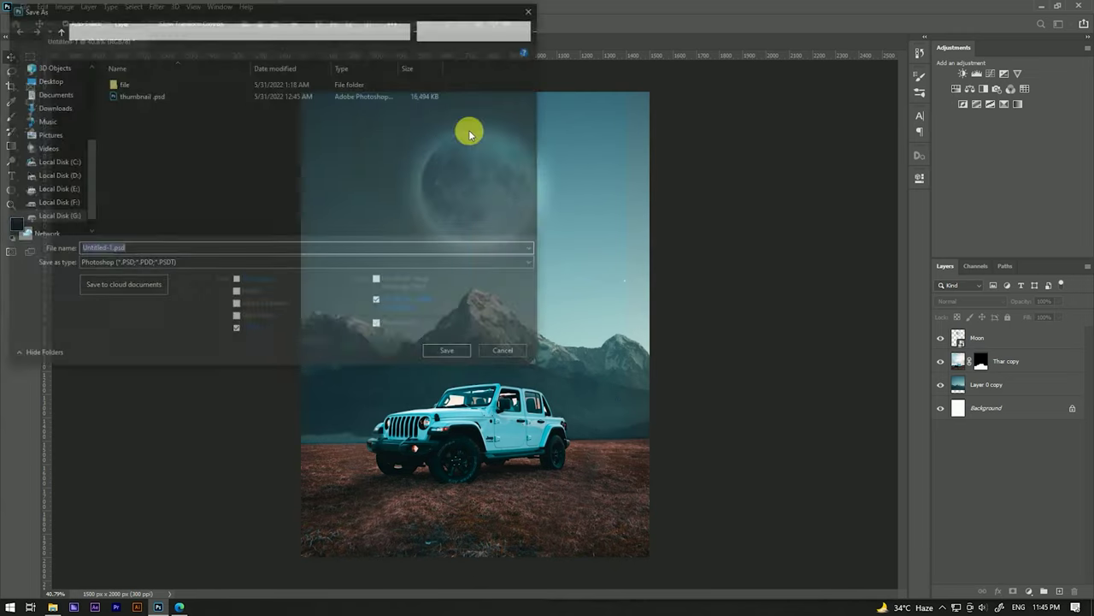
{"action": "left_click", "coordinate": [371, 30]}
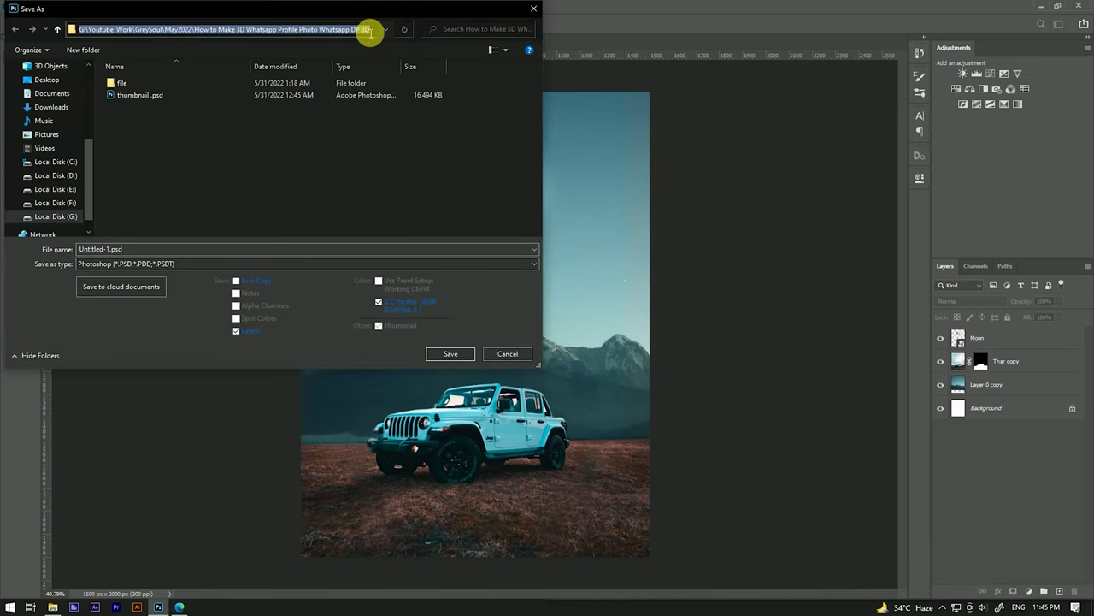
{"action": "right_click", "coordinate": [371, 32]}
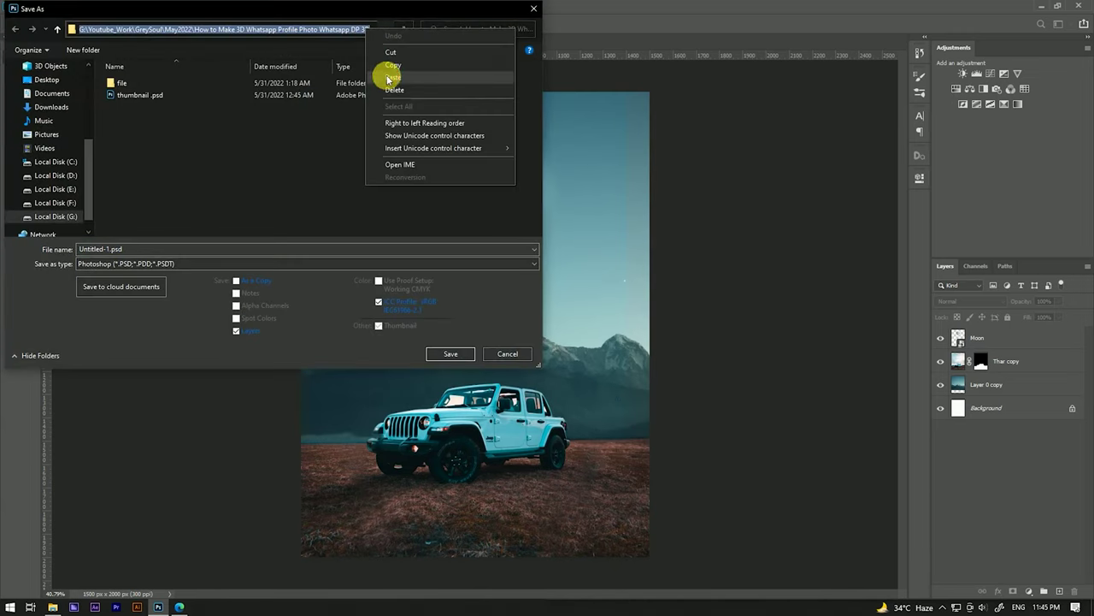
{"action": "left_click", "coordinate": [390, 75]}
{"action": "left_click", "coordinate": [398, 31]}
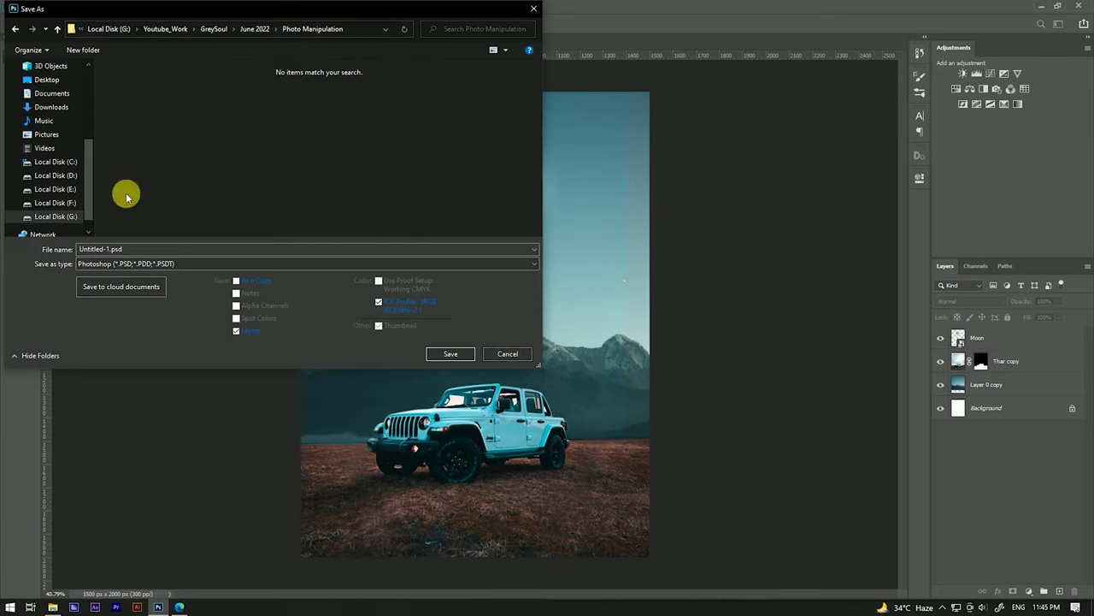
- Name the document file.psd and save it, accepting the Format Options
{"action": "double_click", "coordinate": [114, 248]}
{"action": "double_click", "coordinate": [85, 249]}
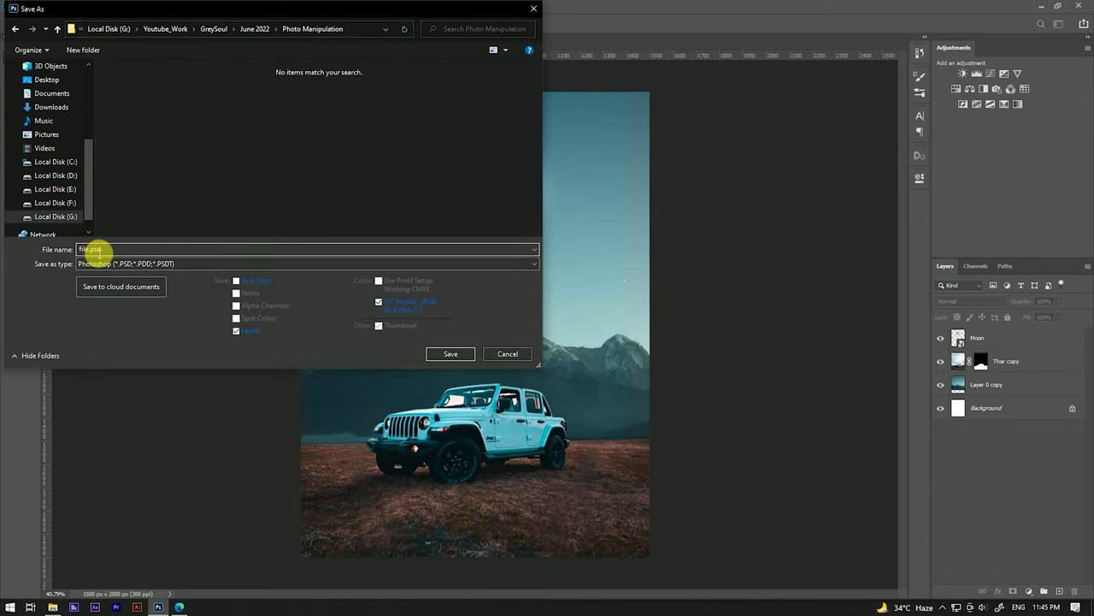
{"action": "left_click", "coordinate": [449, 354]}
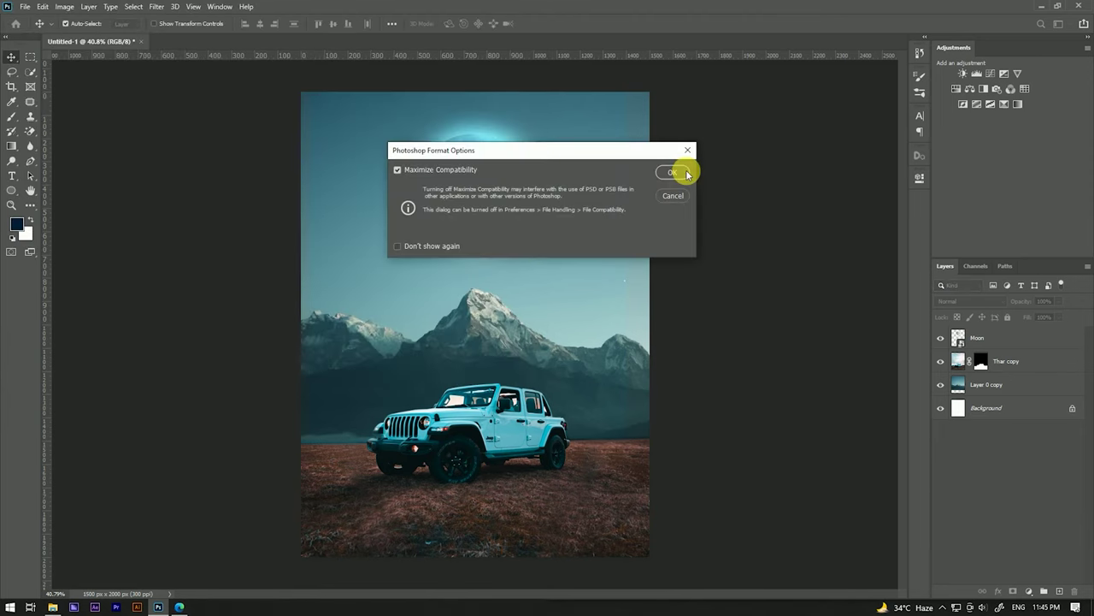
{"action": "left_click", "coordinate": [673, 173]}
{"action": "scroll", "coordinate": [538, 245], "scroll_direction": "down", "scroll_amount": 2}
{"action": "scroll", "coordinate": [538, 244], "scroll_direction": "up", "scroll_amount": 2}
{"action": "scroll", "coordinate": [538, 244], "scroll_direction": "down", "scroll_amount": 1}
{"action": "scroll", "coordinate": [479, 244], "scroll_direction": "down", "scroll_amount": 1}
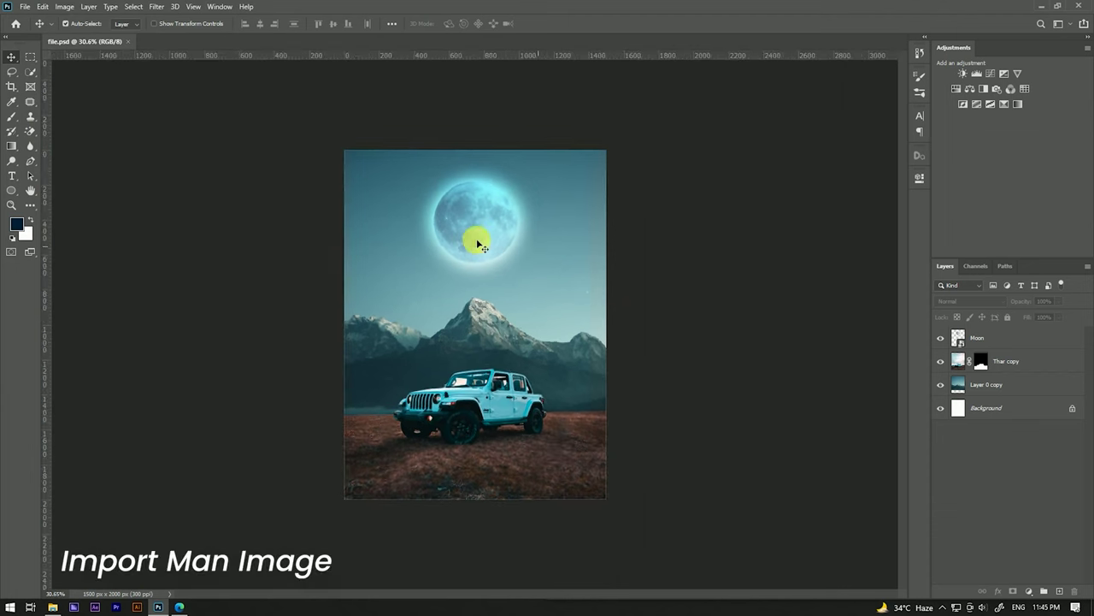
- Place Man.jpg from File Explorer as a new layer, scaled to 10.70% and positioned above the jeep
{"action": "left_click", "coordinate": [52, 606]}
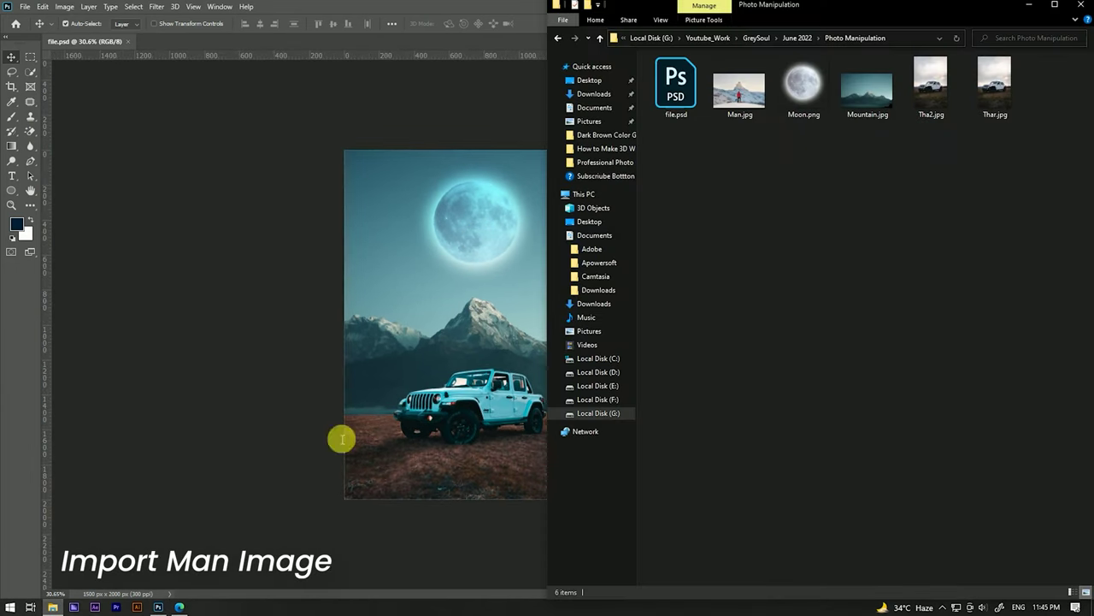
{"action": "mouse_move", "coordinate": [740, 90]}
{"action": "left_mouse_down"}
{"action": "mouse_move", "coordinate": [491, 316]}
{"action": "mouse_move", "coordinate": [483, 311]}
{"action": "left_mouse_up"}
{"action": "mouse_move", "coordinate": [548, 342]}
{"action": "left_mouse_down"}
{"action": "mouse_move", "coordinate": [556, 331]}
{"action": "mouse_move", "coordinate": [544, 321]}
{"action": "left_mouse_up"}
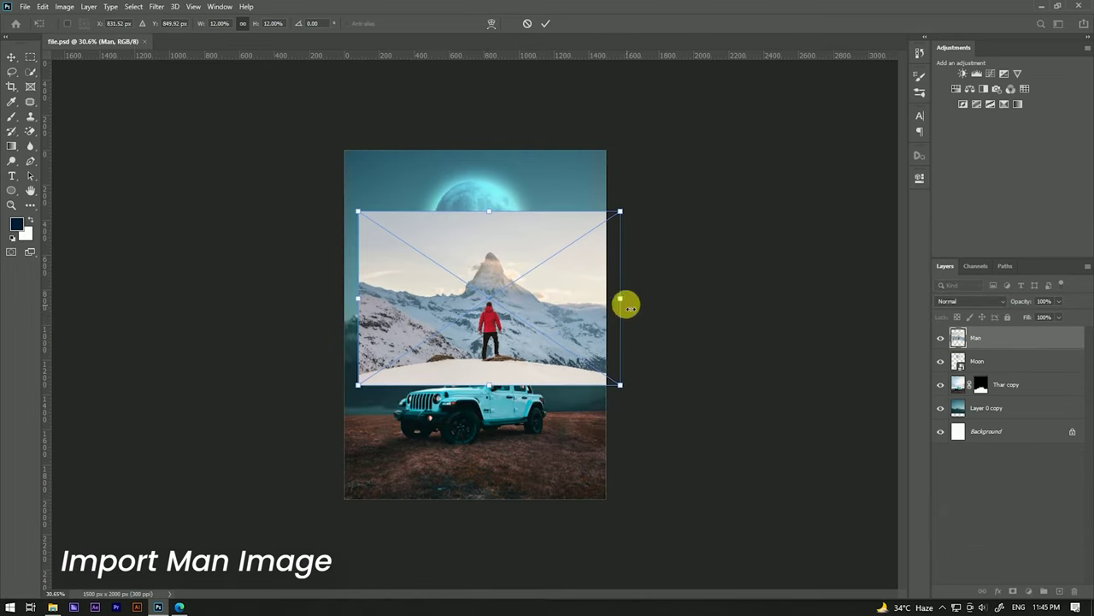
{"action": "left_click_drag", "start_coordinate": [625, 304], "coordinate": [600, 303]}
{"action": "left_click_drag", "start_coordinate": [510, 319], "coordinate": [513, 340]}
{"action": "left_click", "coordinate": [546, 31]}
{"action": "scroll", "coordinate": [501, 310], "scroll_direction": "up", "scroll_amount": 3, "text": "alt"}
{"action": "scroll", "coordinate": [501, 310], "scroll_direction": "up", "scroll_amount": 3, "text": "alt"}
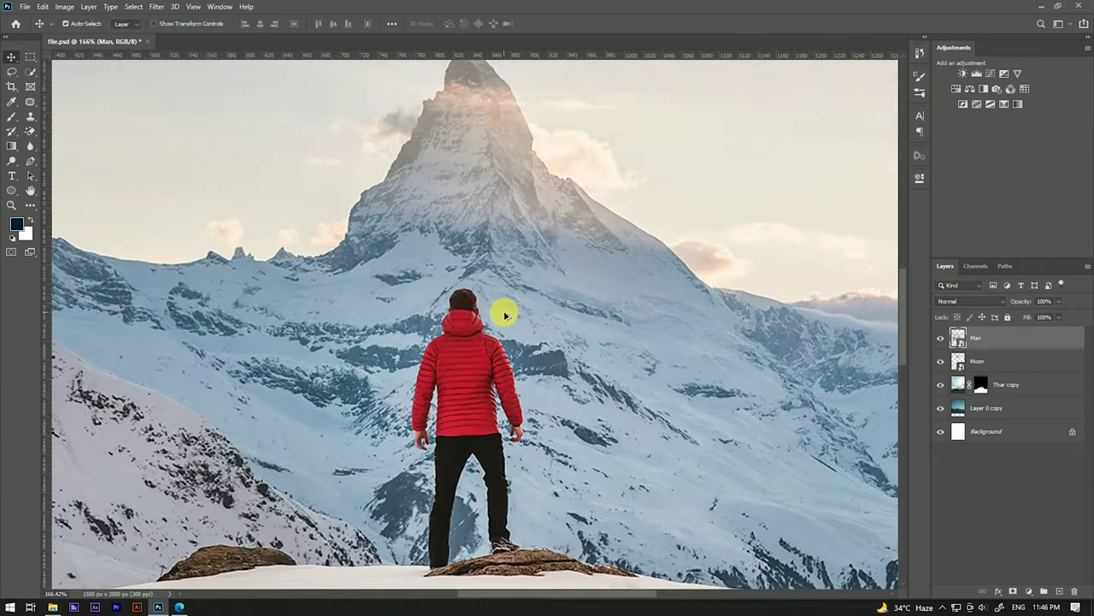
{"action": "scroll", "coordinate": [476, 285], "scroll_direction": "up", "scroll_amount": 2, "text": "alt"}
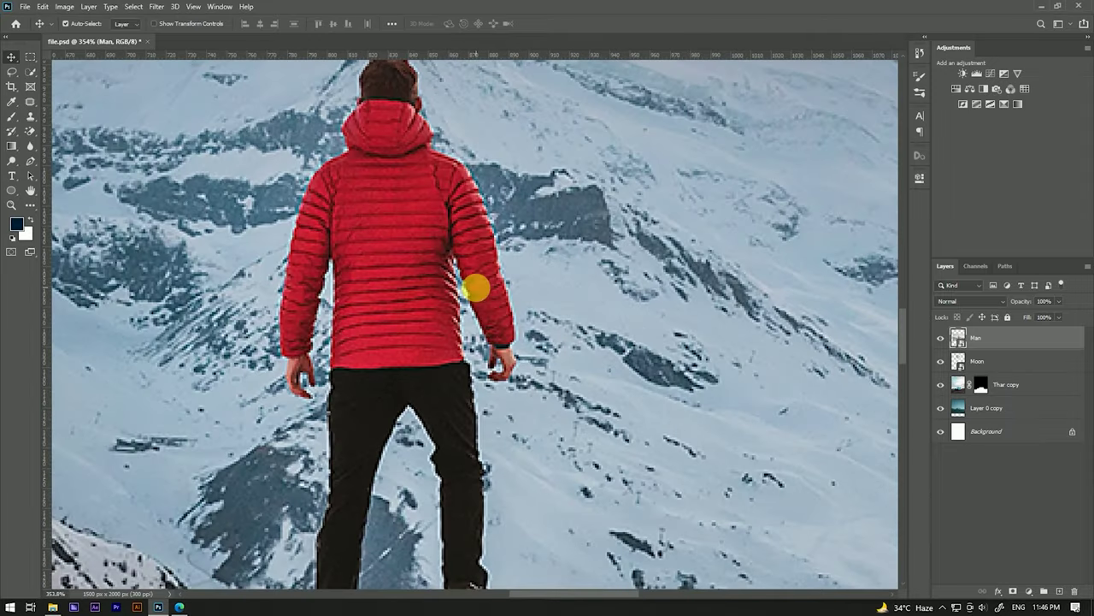
{"action": "scroll", "coordinate": [440, 196], "scroll_direction": "up", "scroll_amount": 1, "text": "alt"}
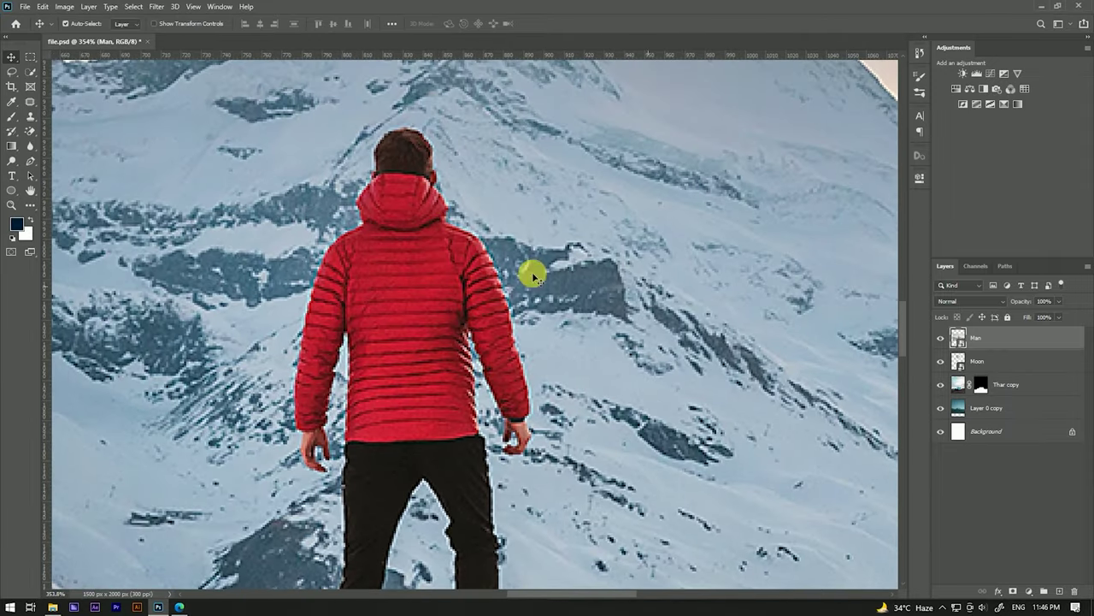
- Trace the man in the red jacket and his rock with the Magnetic Lasso Tool
{"action": "left_click", "coordinate": [15, 73]}
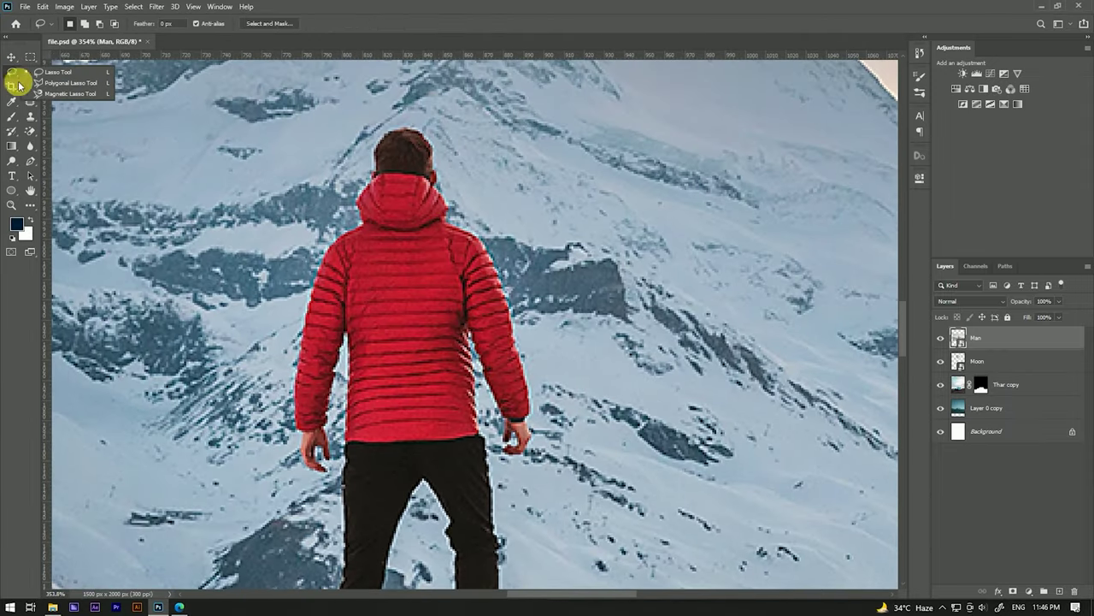
{"action": "left_click", "coordinate": [59, 93]}
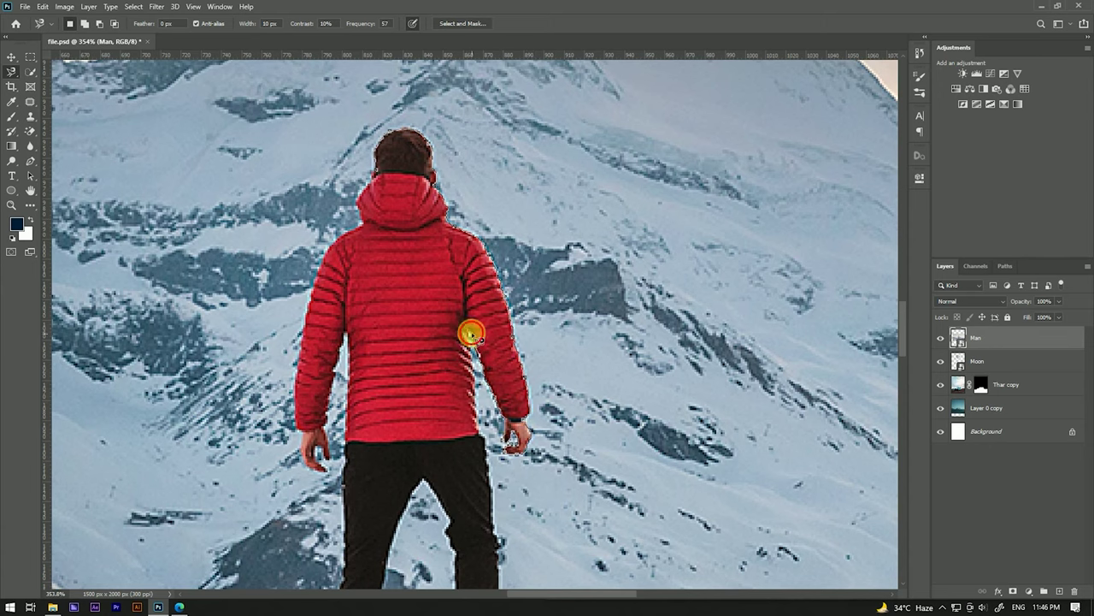
{"action": "left_click_drag", "start_coordinate": [478, 339], "coordinate": [455, 260]}
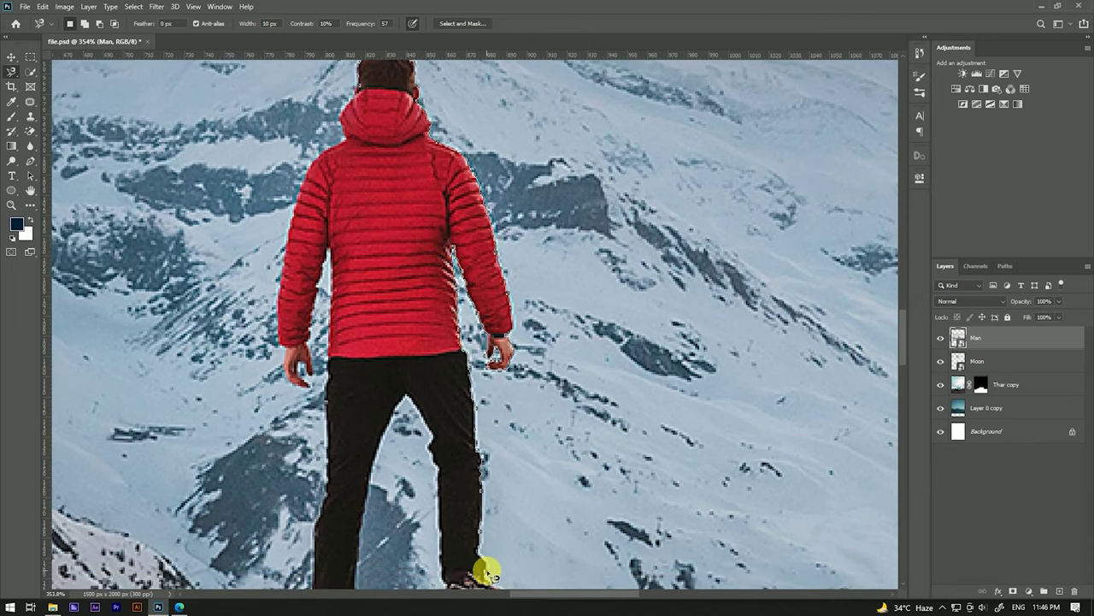
{"action": "left_click_drag", "start_coordinate": [490, 572], "coordinate": [462, 350]}
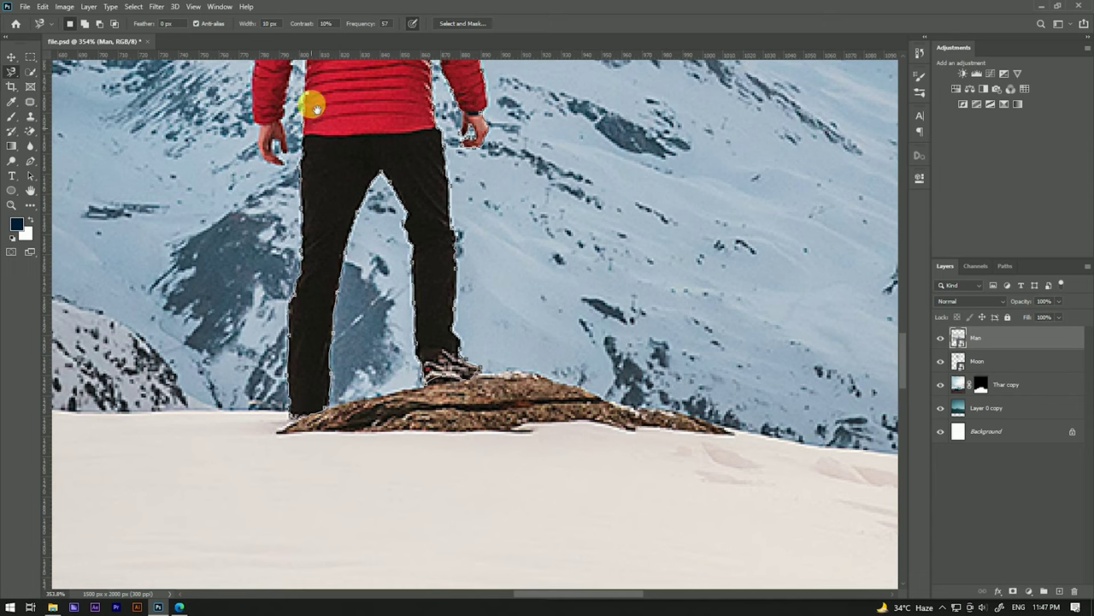
{"action": "scroll", "coordinate": [309, 98], "scroll_direction": "up", "scroll_amount": 3}
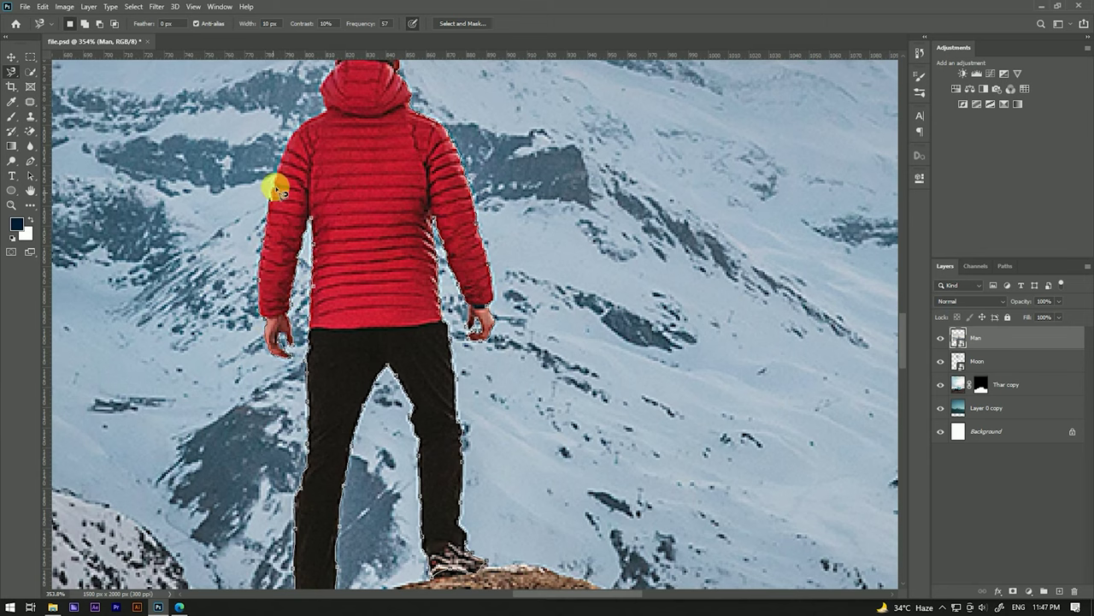
{"action": "scroll", "coordinate": [330, 105], "scroll_direction": "up", "scroll_amount": 3}
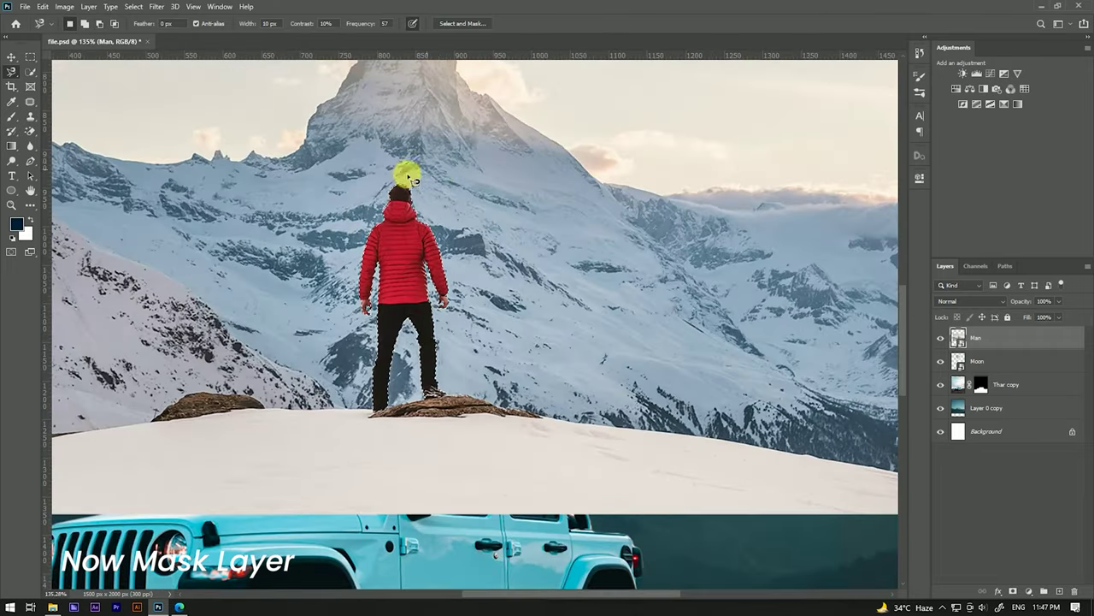
- Mask the Man layer from the selection so only the figure remains
{"action": "left_click", "coordinate": [1013, 590]}
{"action": "scroll", "coordinate": [479, 274], "scroll_direction": "down", "scroll_amount": 2}
{"action": "scroll", "coordinate": [481, 269], "scroll_direction": "down", "scroll_amount": 2}
{"action": "scroll", "coordinate": [483, 273], "scroll_direction": "down", "scroll_amount": 2}
{"action": "scroll", "coordinate": [478, 276], "scroll_direction": "up", "scroll_amount": 2}
- Move the man down about 24 px onto the jeep roof and target the layer image
{"action": "key", "text": "v"}
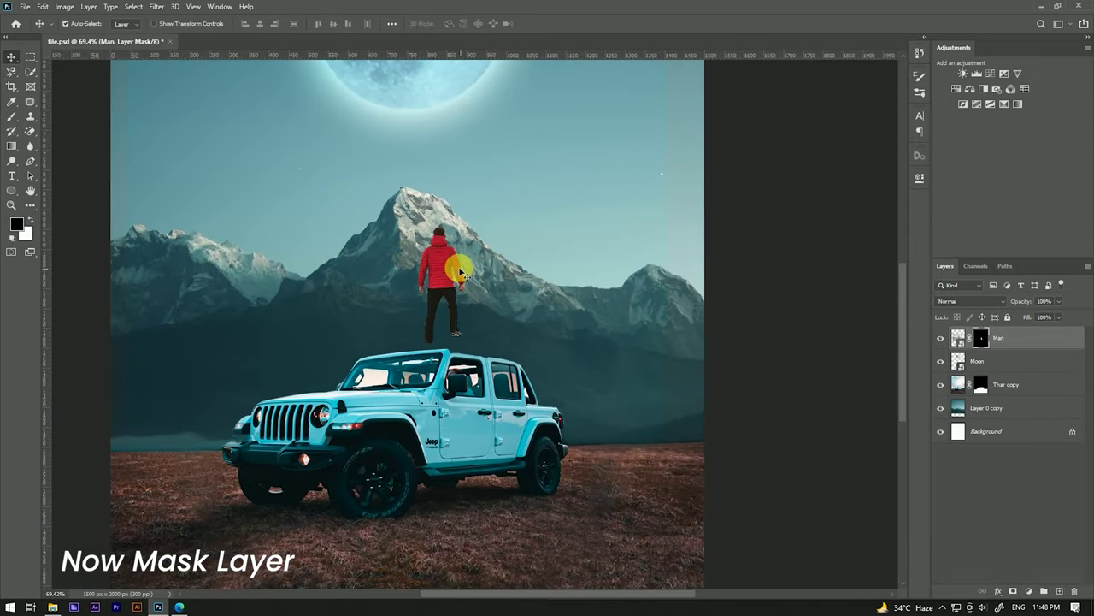
{"action": "scroll", "coordinate": [441, 265], "scroll_direction": "up", "scroll_amount": 2}
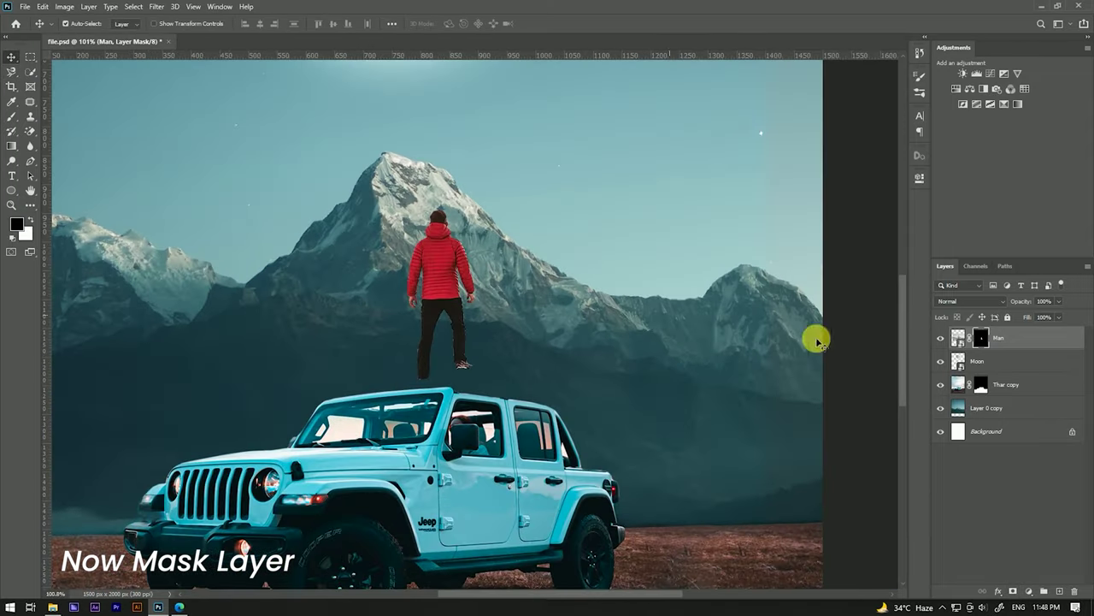
{"action": "left_click_drag", "start_coordinate": [441, 272], "coordinate": [439, 298]}
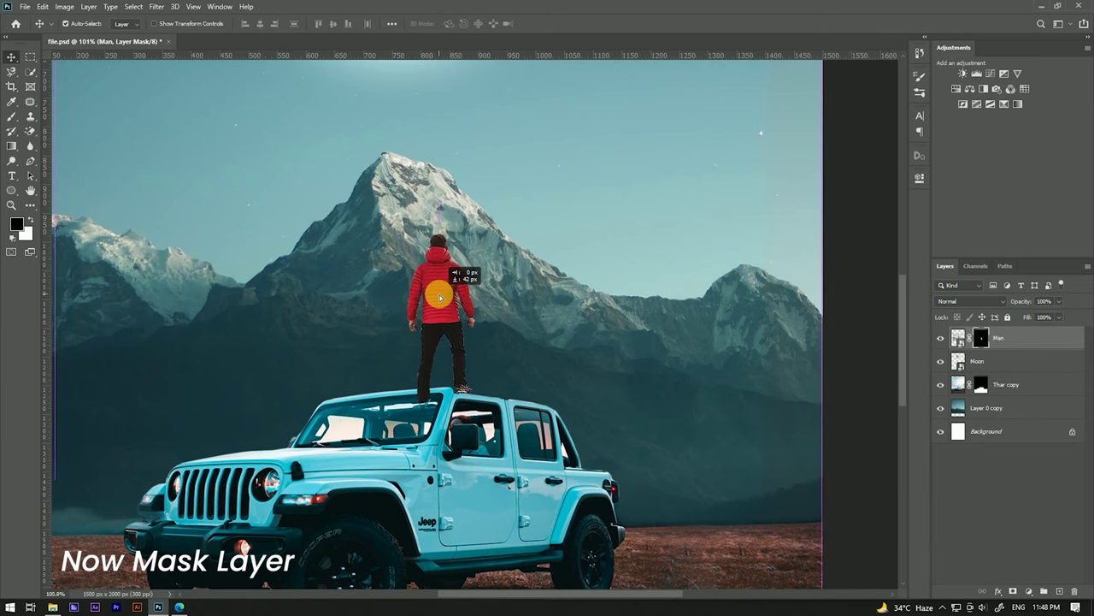
{"action": "scroll", "coordinate": [454, 186], "scroll_direction": "down", "scroll_amount": 5}
{"action": "scroll", "coordinate": [452, 196], "scroll_direction": "down", "scroll_amount": 1}
{"action": "scroll", "coordinate": [459, 203], "scroll_direction": "up", "scroll_amount": 7}
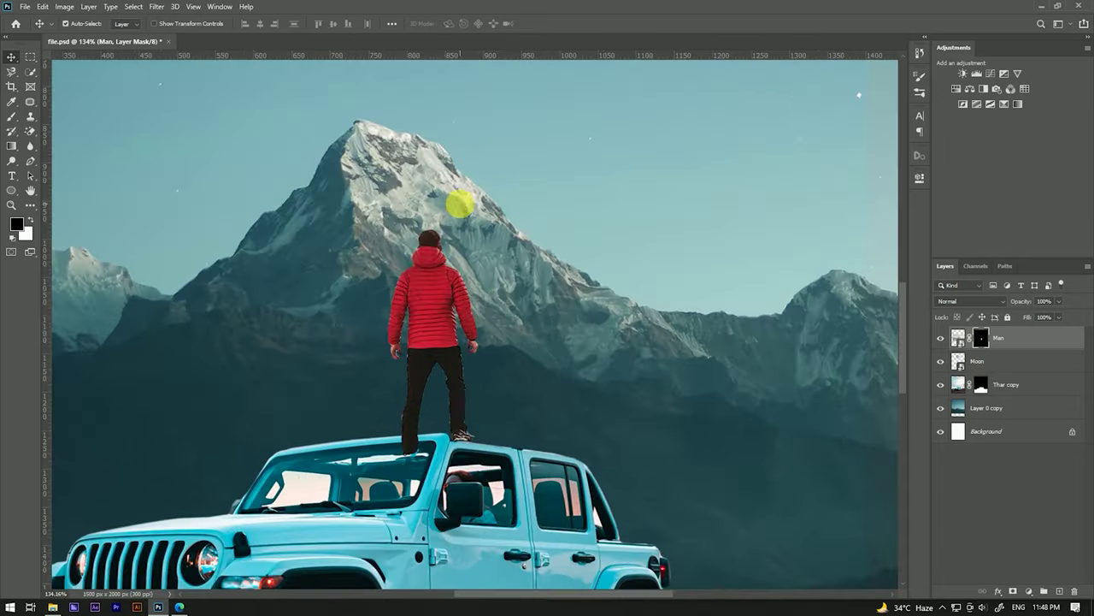
{"action": "left_click", "coordinate": [959, 340]}
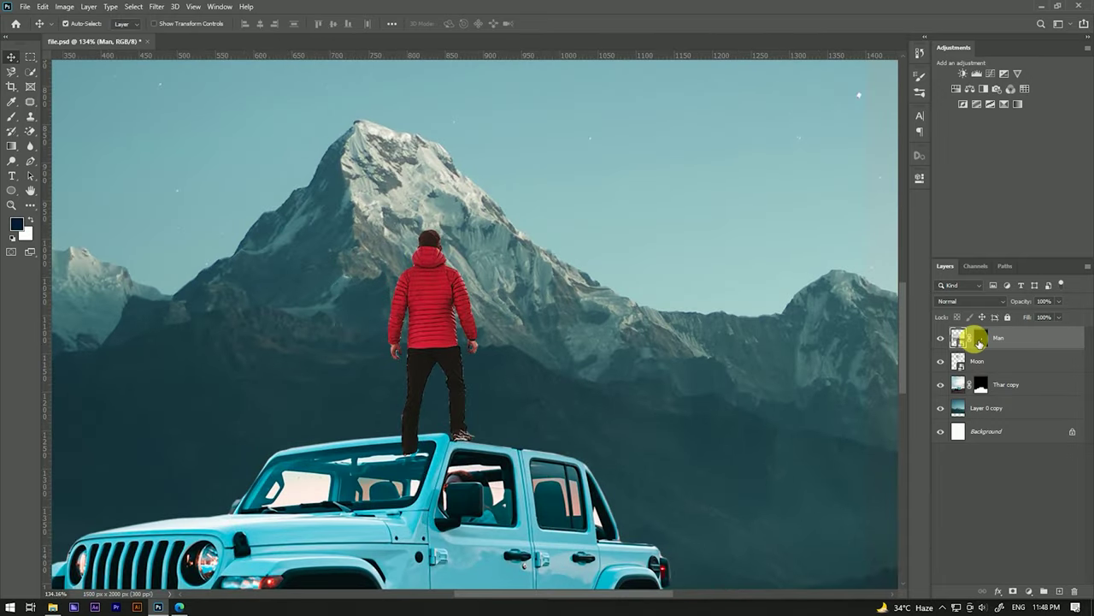
- On the Man layer mask, brush away the legs overlapping the roof at 100% opacity
{"action": "left_click", "coordinate": [980, 338]}
{"action": "key", "text": "b"}
{"action": "scroll", "coordinate": [405, 451], "scroll_direction": "up", "scroll_amount": 3}
{"action": "mouse_move", "coordinate": [408, 451]}
{"action": "left_mouse_down"}
{"action": "mouse_move", "coordinate": [381, 439]}
{"action": "mouse_move", "coordinate": [435, 432]}
{"action": "mouse_move", "coordinate": [362, 447]}
{"action": "mouse_move", "coordinate": [379, 460]}
{"action": "left_mouse_up"}
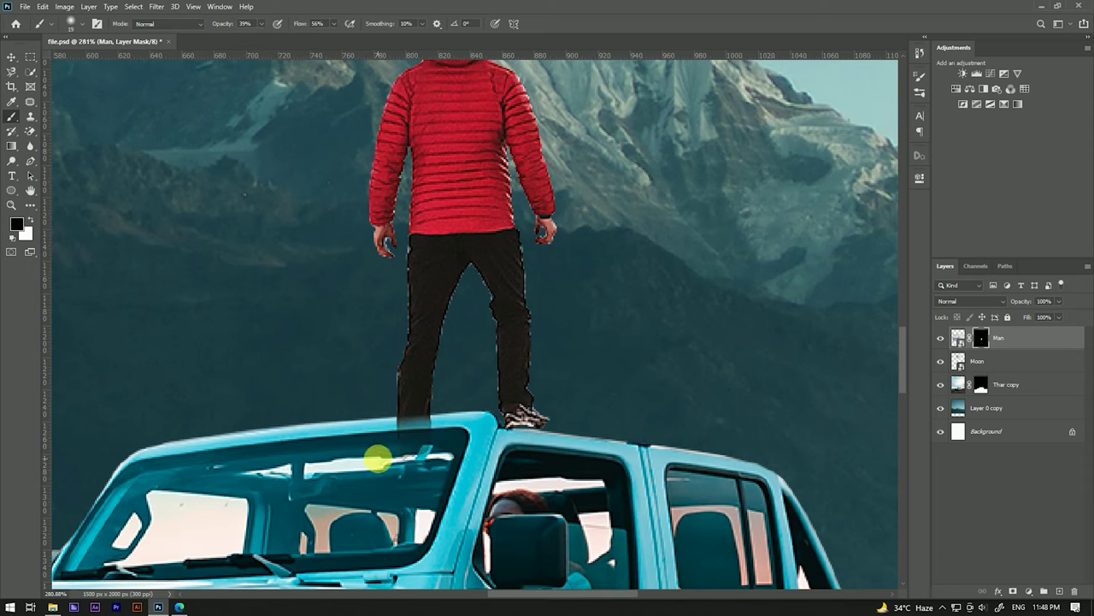
{"action": "left_click_drag", "start_coordinate": [439, 436], "coordinate": [456, 519]}
{"action": "left_click", "coordinate": [244, 28]}
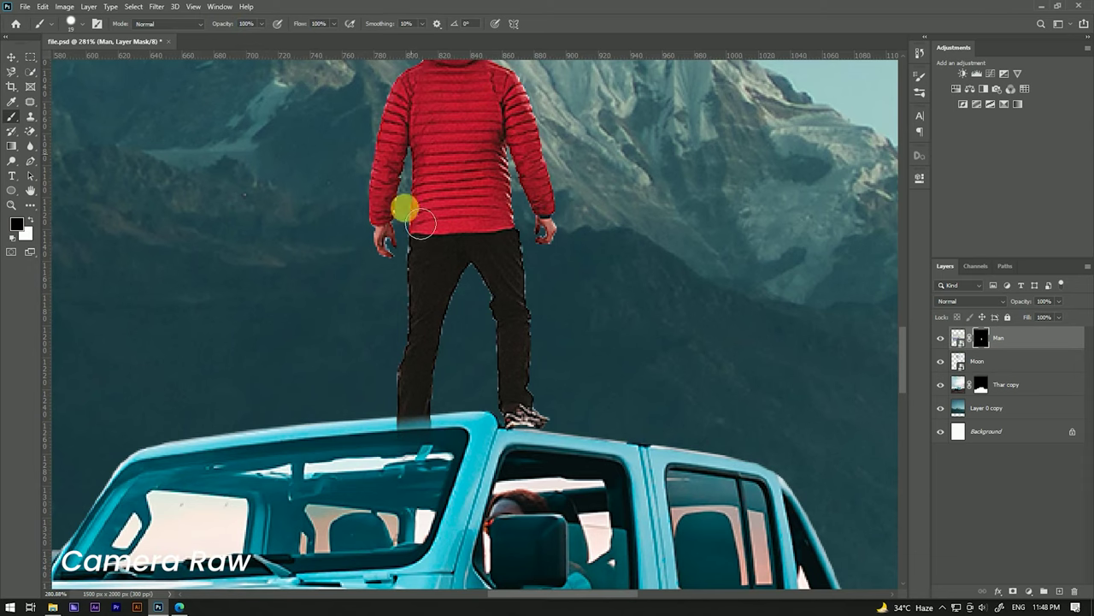
- Mask out the leftovers at the windshield top and the shoe tip at the roof
{"action": "scroll", "coordinate": [406, 393], "scroll_direction": "up", "scroll_amount": 5}
{"action": "scroll", "coordinate": [415, 485], "scroll_direction": "down", "scroll_amount": 1}
{"action": "scroll", "coordinate": [433, 347], "scroll_direction": "down", "scroll_amount": 1}
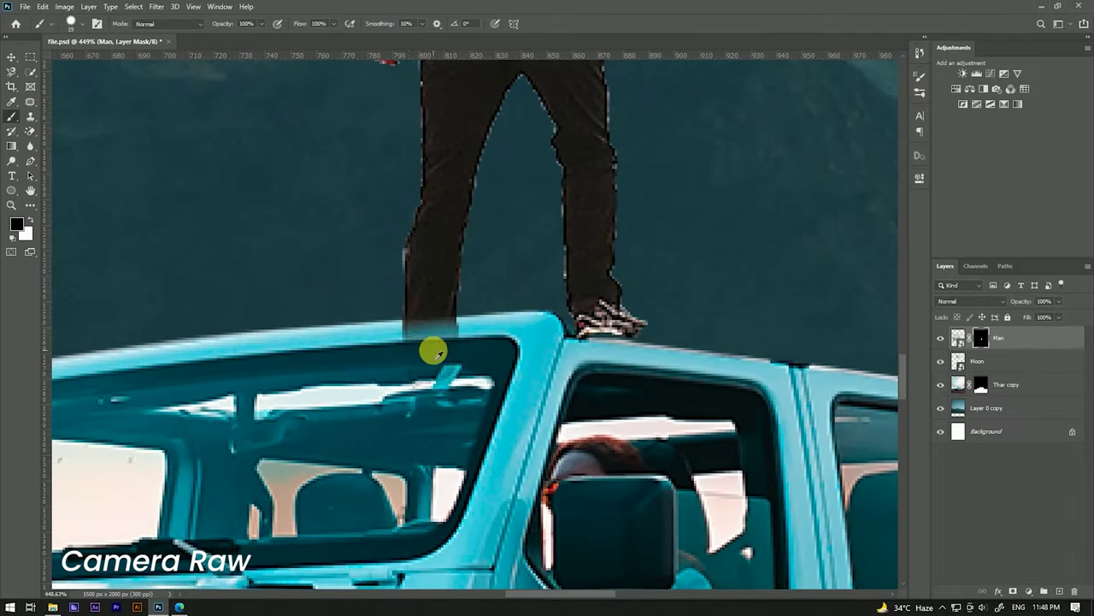
{"action": "mouse_move", "coordinate": [485, 369]}
{"action": "left_mouse_down"}
{"action": "mouse_move", "coordinate": [428, 368]}
{"action": "mouse_move", "coordinate": [478, 365]}
{"action": "mouse_move", "coordinate": [470, 399]}
{"action": "left_mouse_up"}
{"action": "scroll", "coordinate": [599, 393], "scroll_direction": "down", "scroll_amount": 1}
{"action": "scroll", "coordinate": [547, 389], "scroll_direction": "up", "scroll_amount": 2}
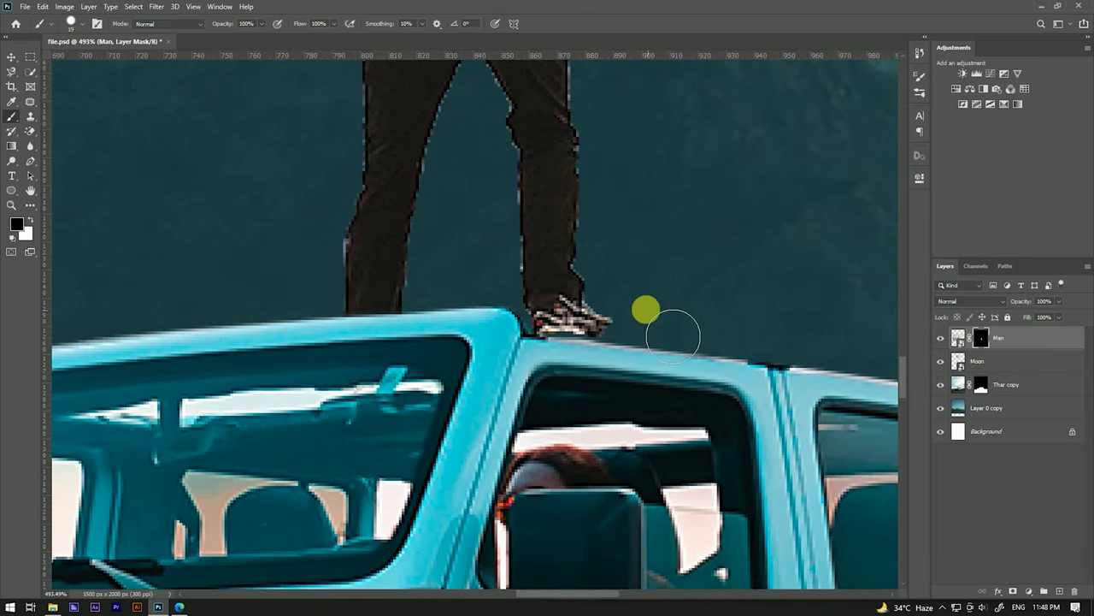
{"action": "left_click_drag", "start_coordinate": [625, 296], "coordinate": [636, 320]}
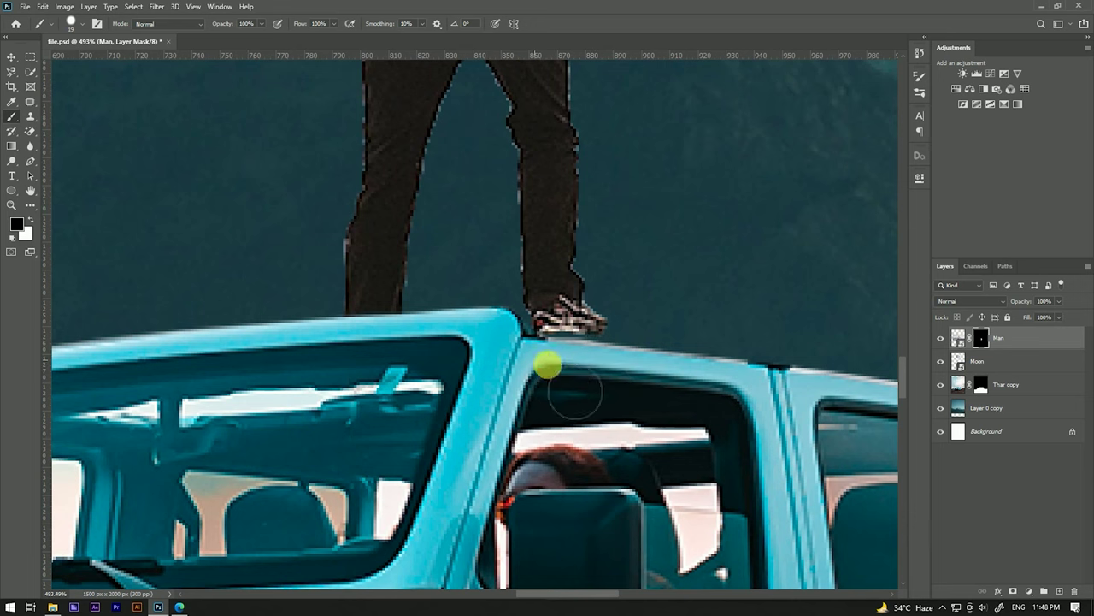
{"action": "scroll", "coordinate": [591, 367], "scroll_direction": "down", "scroll_amount": 3}
{"action": "scroll", "coordinate": [563, 340], "scroll_direction": "down", "scroll_amount": 3}
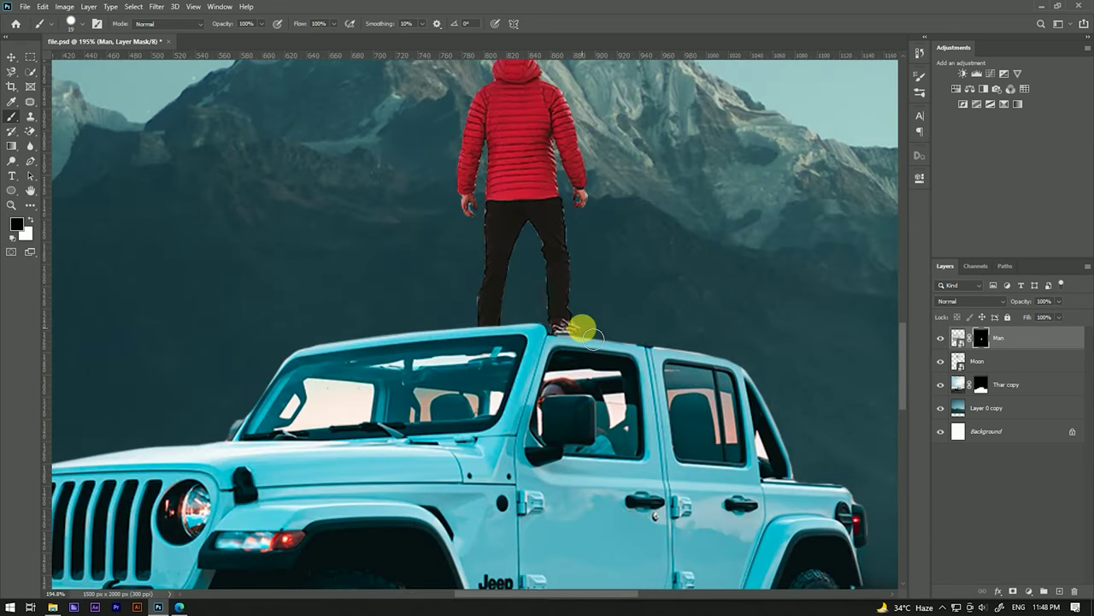
{"action": "left_click", "coordinate": [12, 57]}
- Nudge the man down a few pixels with the Down arrow key
{"action": "key", "text": "Down"}
{"action": "key", "text": "Down"}
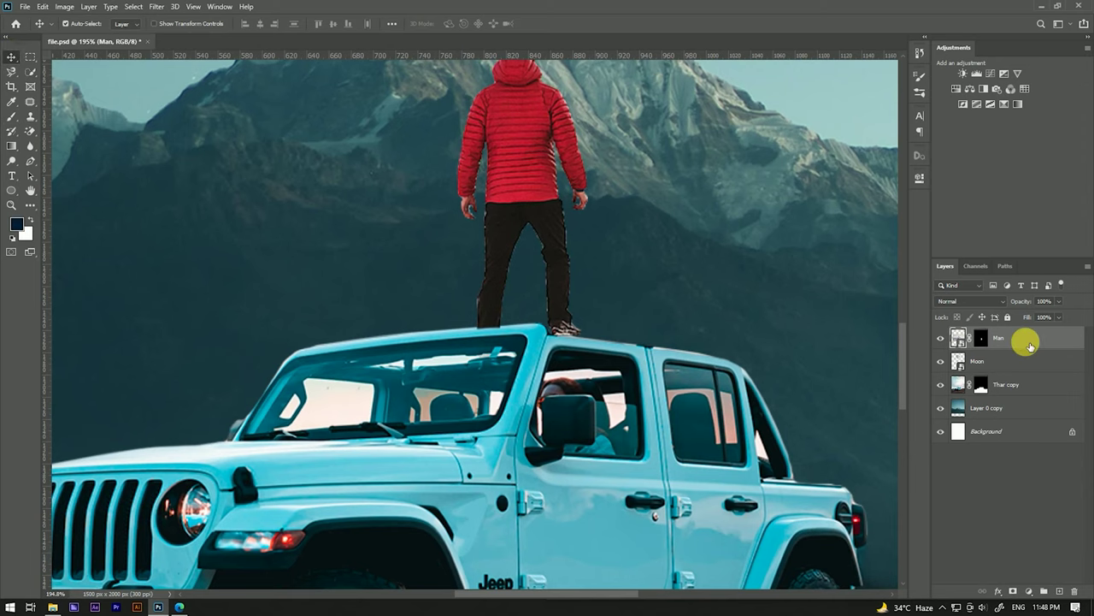
{"action": "scroll", "coordinate": [535, 295], "scroll_direction": "down", "scroll_amount": 8}
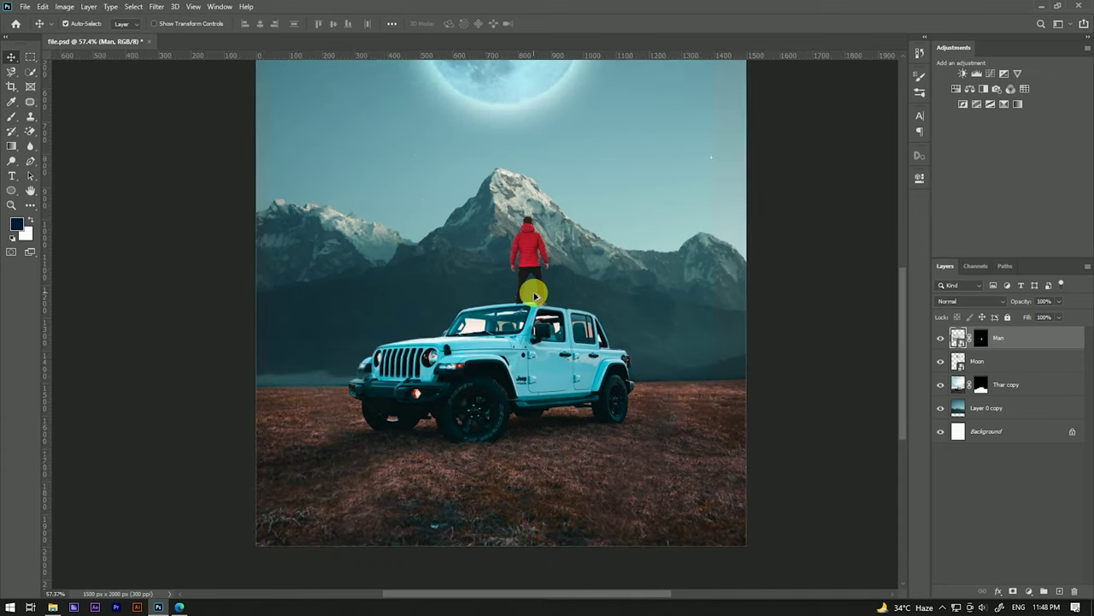
{"action": "scroll", "coordinate": [505, 210], "scroll_direction": "down", "scroll_amount": 4}
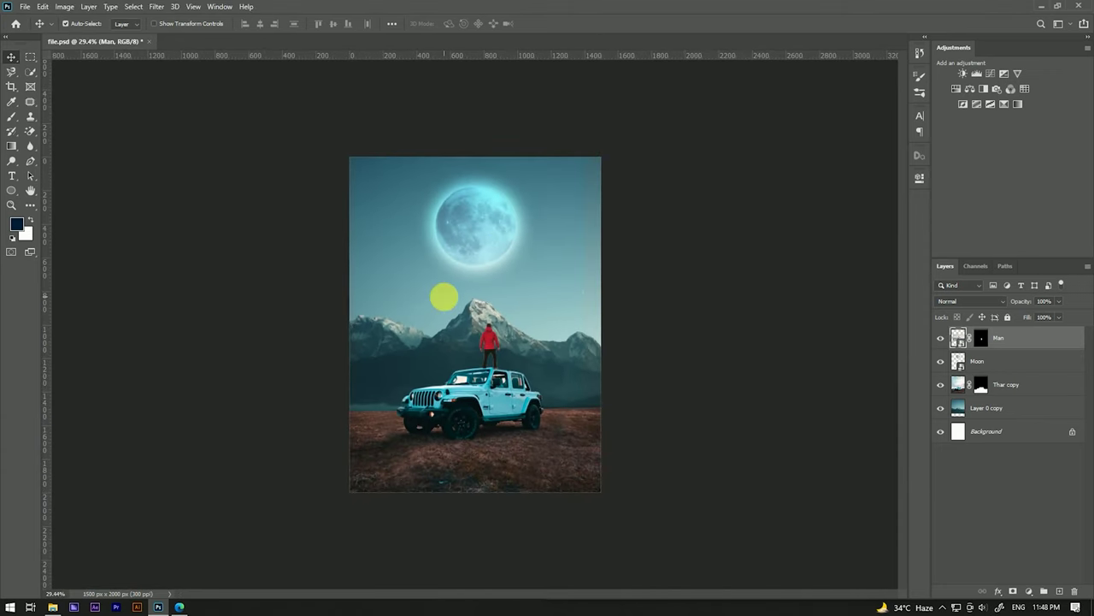
{"action": "scroll", "coordinate": [452, 390], "scroll_direction": "up", "scroll_amount": 4}
{"action": "scroll", "coordinate": [488, 344], "scroll_direction": "up", "scroll_amount": 3}
{"action": "scroll", "coordinate": [471, 279], "scroll_direction": "down", "scroll_amount": 3}
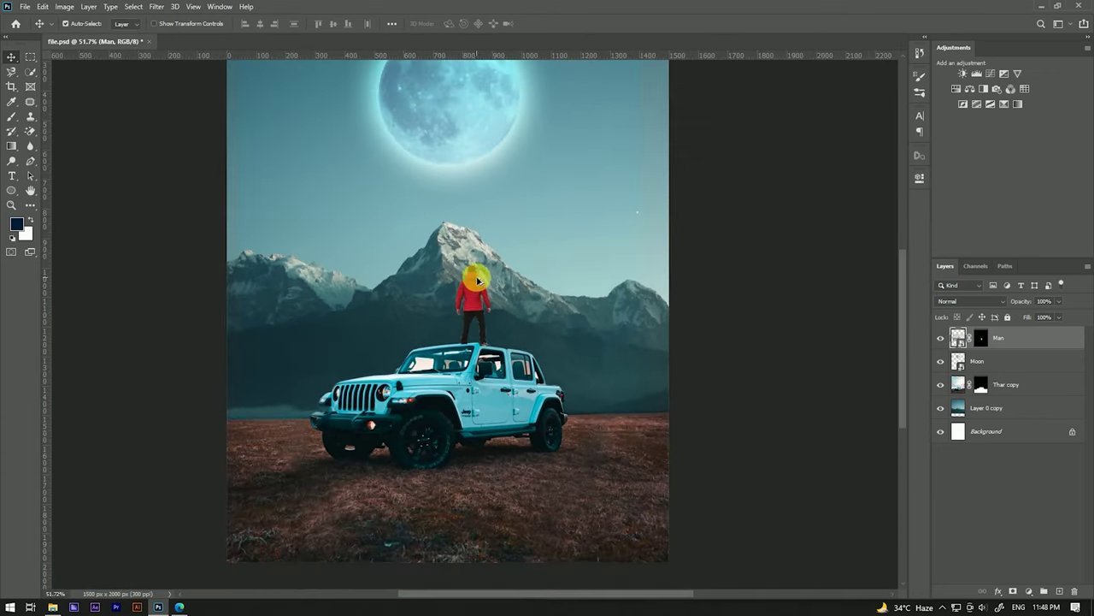
- Convert the Man layer to a smart object and apply Camera Raw with Blue Primary hue -65, saturation +64
{"action": "right_click", "coordinate": [1021, 337]}
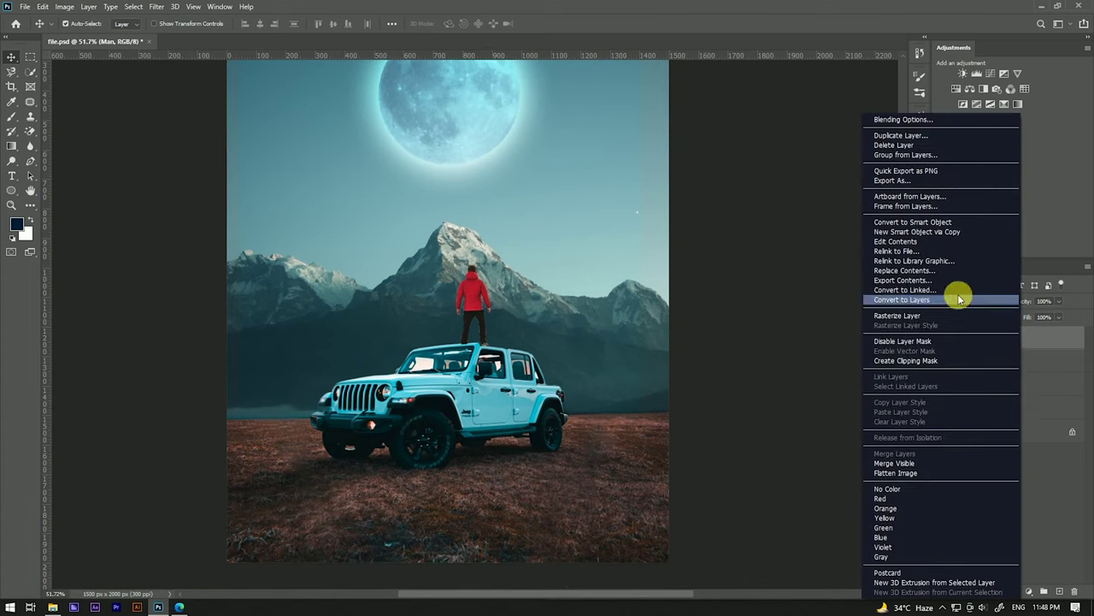
{"action": "left_click", "coordinate": [897, 222]}
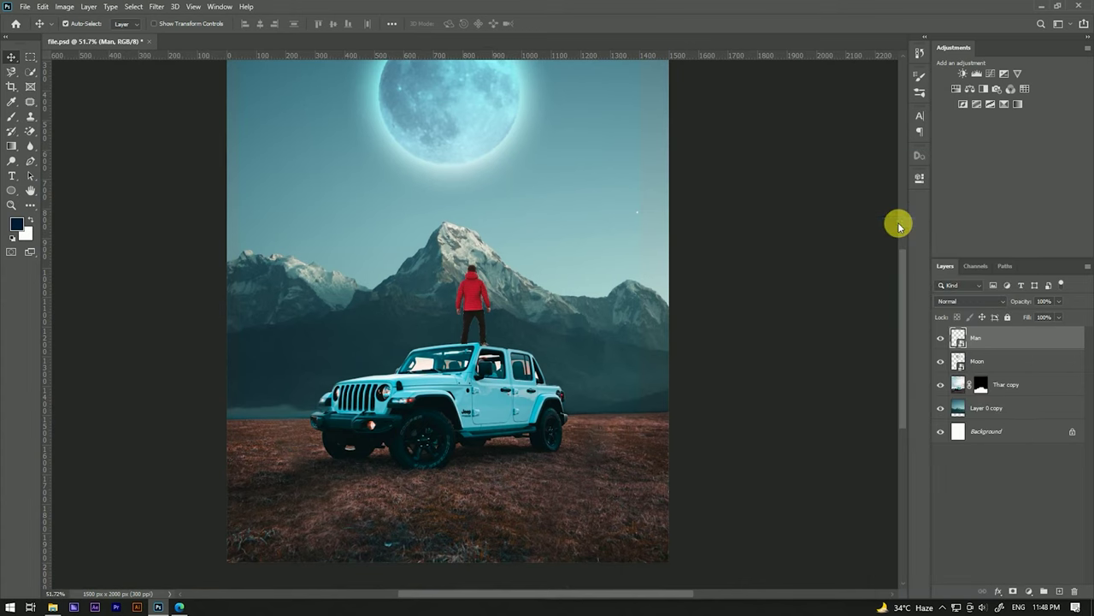
{"action": "left_click", "coordinate": [154, 9]}
{"action": "left_click", "coordinate": [171, 72]}
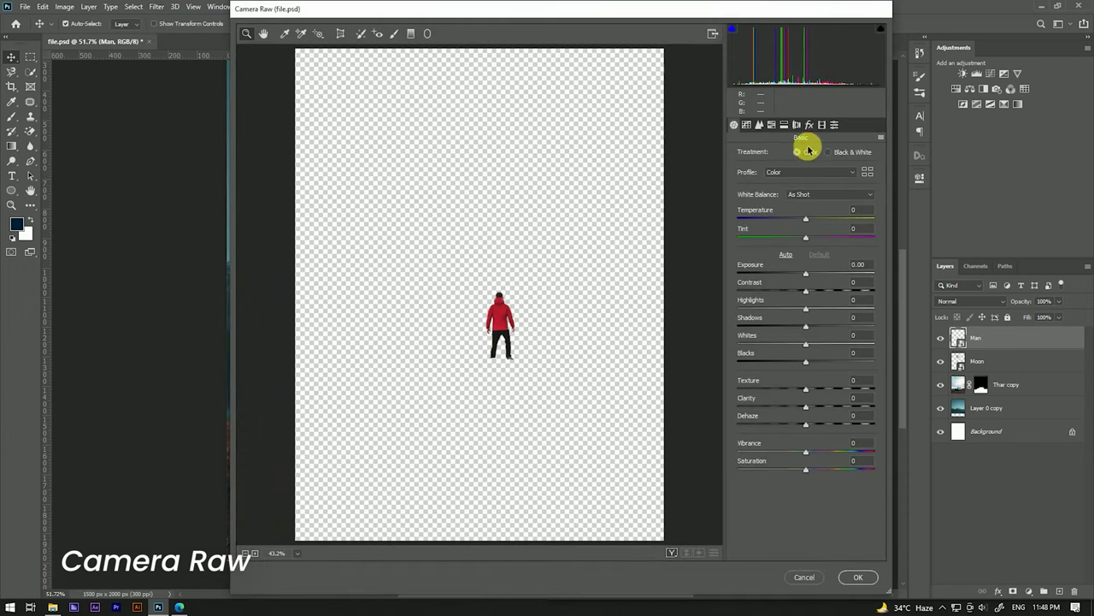
{"action": "left_click", "coordinate": [822, 125]}
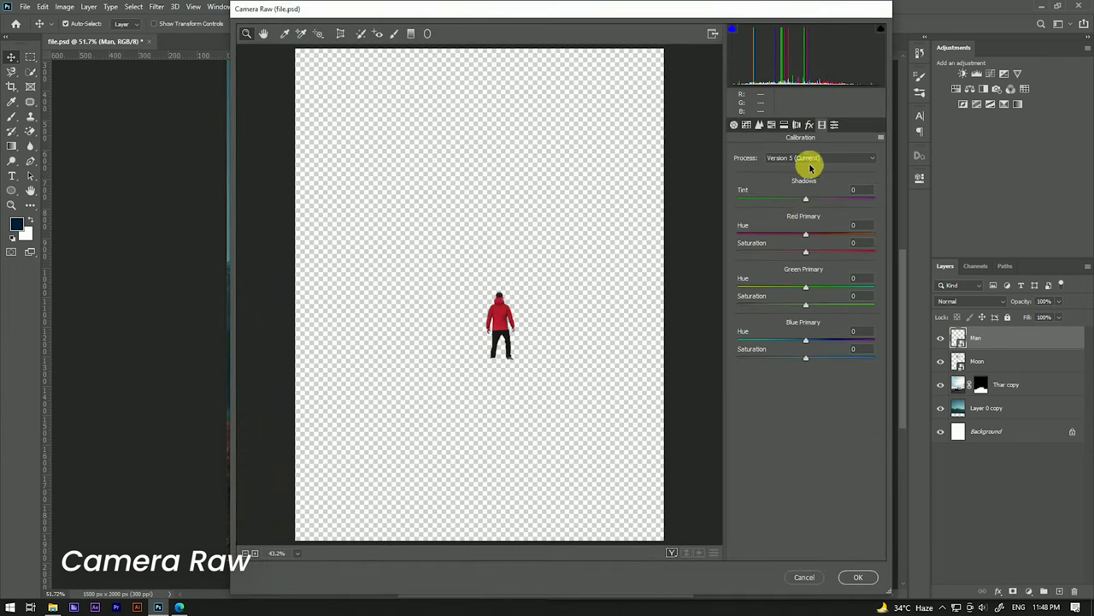
{"action": "mouse_move", "coordinate": [794, 332]}
{"action": "left_mouse_down"}
{"action": "mouse_move", "coordinate": [781, 332]}
{"action": "mouse_move", "coordinate": [844, 355]}
{"action": "left_mouse_up"}
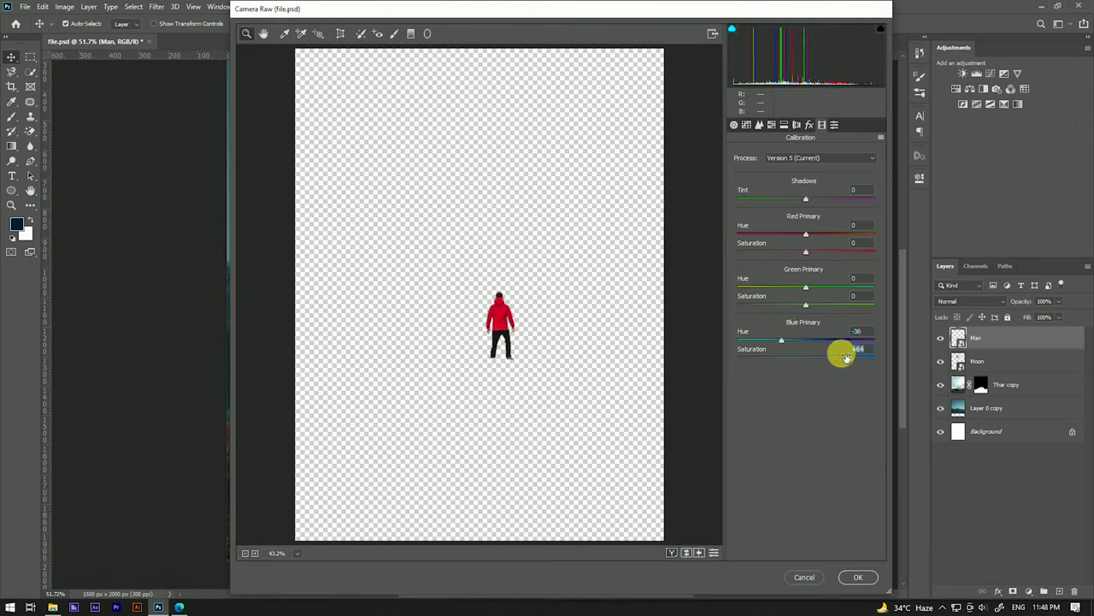
{"action": "left_click_drag", "start_coordinate": [782, 340], "coordinate": [761, 340]}
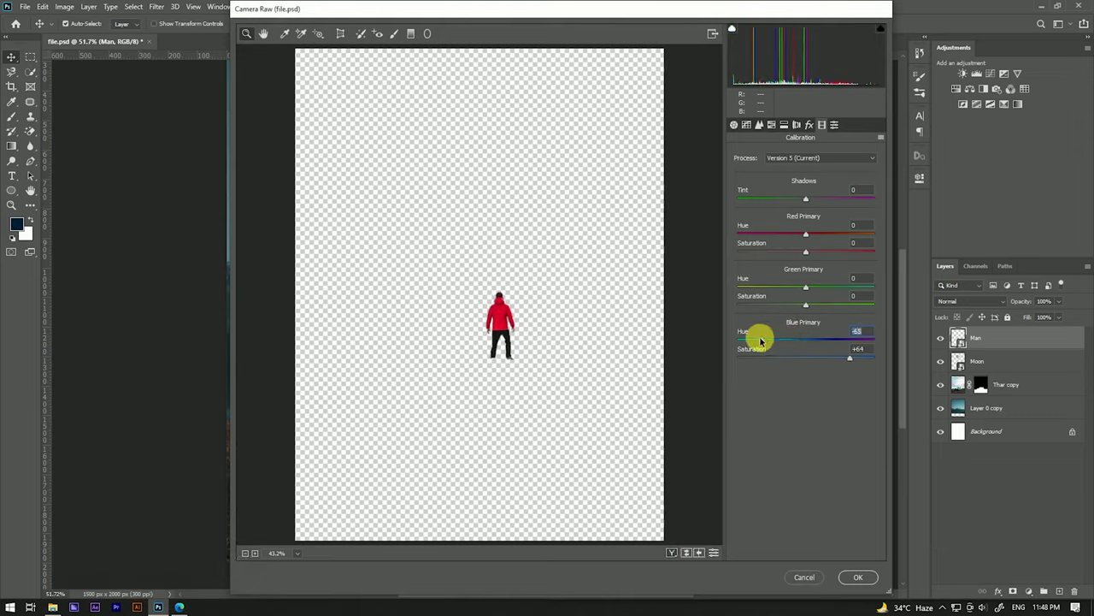
{"action": "left_click", "coordinate": [861, 575]}
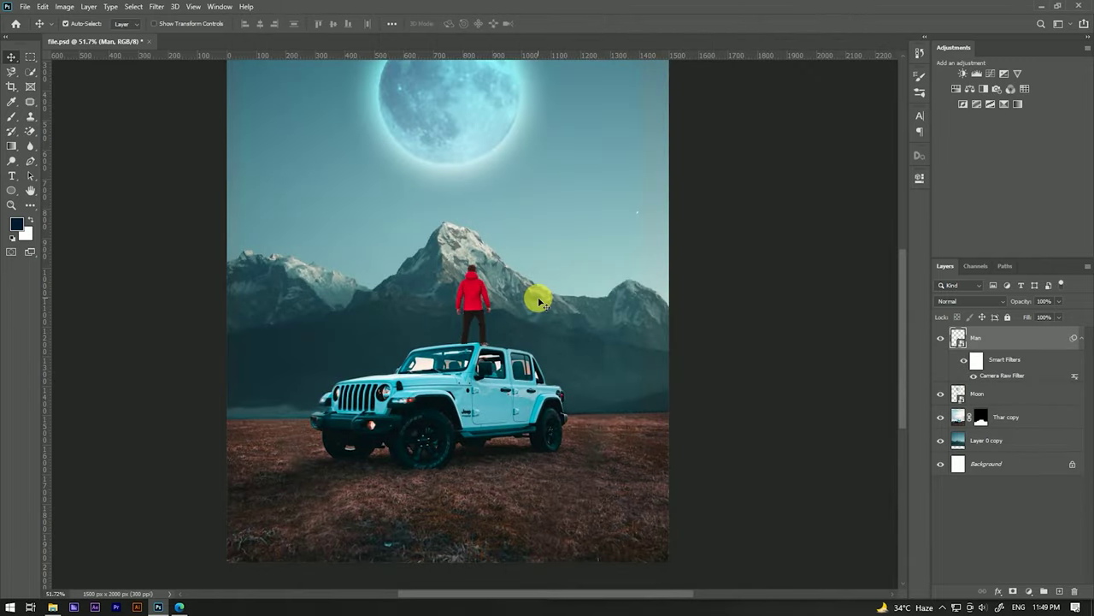
{"action": "left_click", "coordinate": [1084, 342]}
- Zoom in on the man and add a fresh white layer mask to the Man smart object
{"action": "scroll", "coordinate": [464, 286], "scroll_direction": "up", "scroll_amount": 2}
{"action": "scroll", "coordinate": [484, 276], "scroll_direction": "up", "scroll_amount": 3}
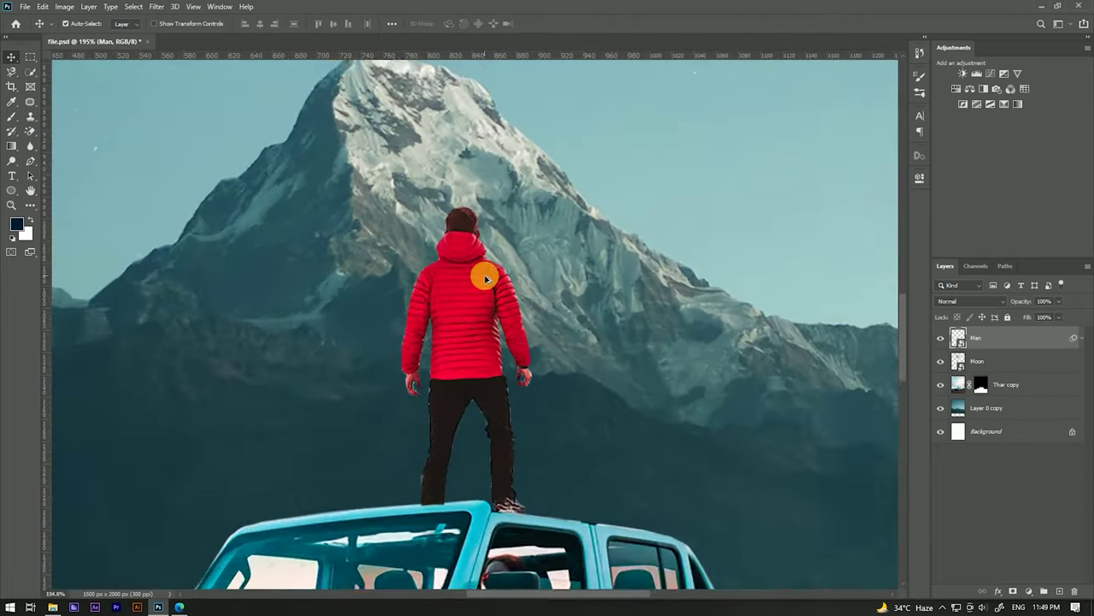
{"action": "scroll", "coordinate": [484, 279], "scroll_direction": "up", "scroll_amount": 2}
{"action": "scroll", "coordinate": [483, 276], "scroll_direction": "down", "scroll_amount": 1}
{"action": "scroll", "coordinate": [481, 261], "scroll_direction": "down", "scroll_amount": 3}
{"action": "scroll", "coordinate": [489, 287], "scroll_direction": "up", "scroll_amount": 1}
{"action": "scroll", "coordinate": [498, 319], "scroll_direction": "up", "scroll_amount": 3}
{"action": "scroll", "coordinate": [436, 359], "scroll_direction": "up", "scroll_amount": 1}
{"action": "scroll", "coordinate": [430, 349], "scroll_direction": "up", "scroll_amount": 2}
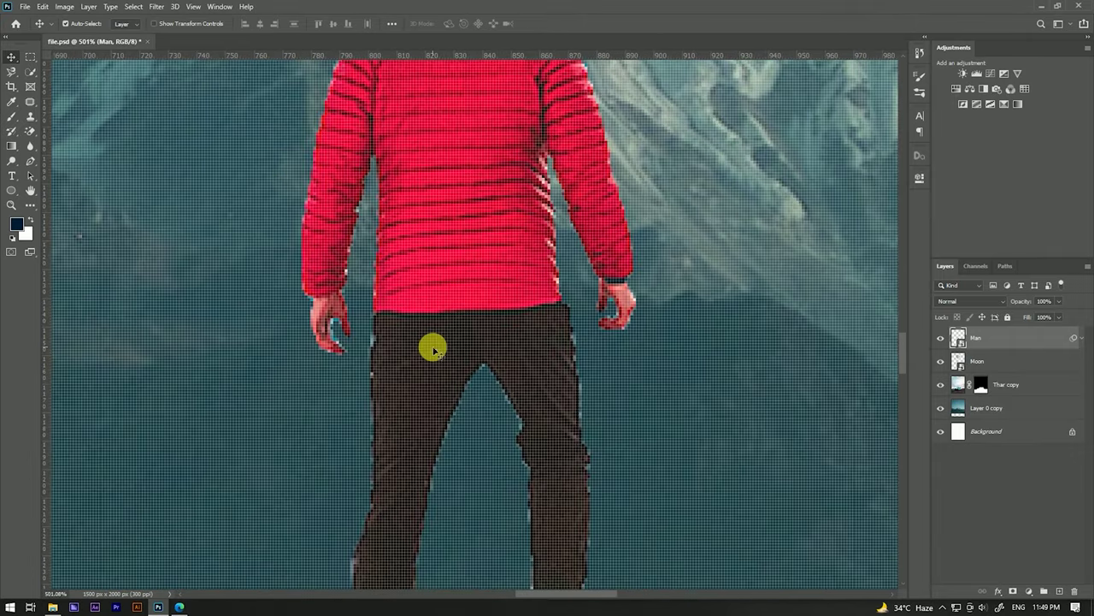
{"action": "scroll", "coordinate": [500, 314], "scroll_direction": "down", "scroll_amount": 1}
{"action": "scroll", "coordinate": [561, 265], "scroll_direction": "up", "scroll_amount": 1}
{"action": "scroll", "coordinate": [525, 276], "scroll_direction": "down", "scroll_amount": 2}
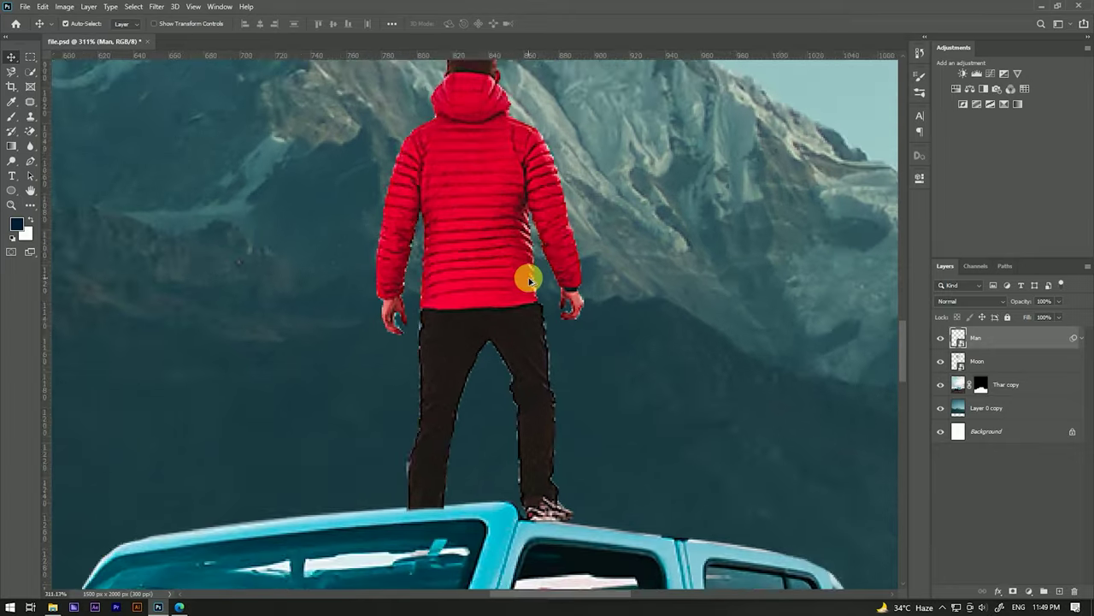
{"action": "scroll", "coordinate": [530, 280], "scroll_direction": "down", "scroll_amount": 2}
{"action": "scroll", "coordinate": [489, 171], "scroll_direction": "up", "scroll_amount": 1}
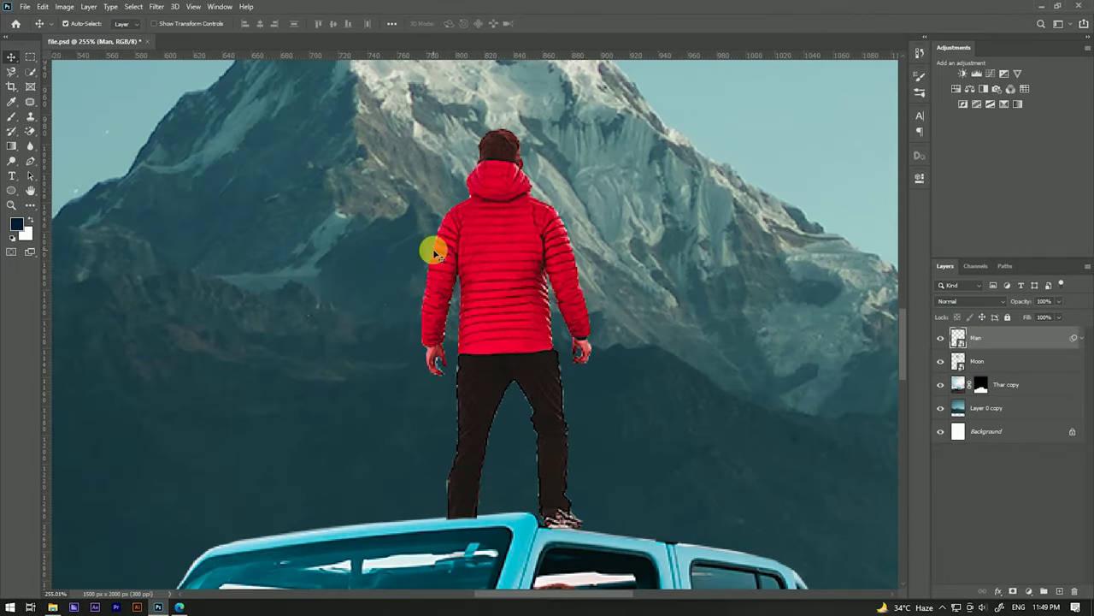
{"action": "scroll", "coordinate": [513, 282], "scroll_direction": "down", "scroll_amount": 1}
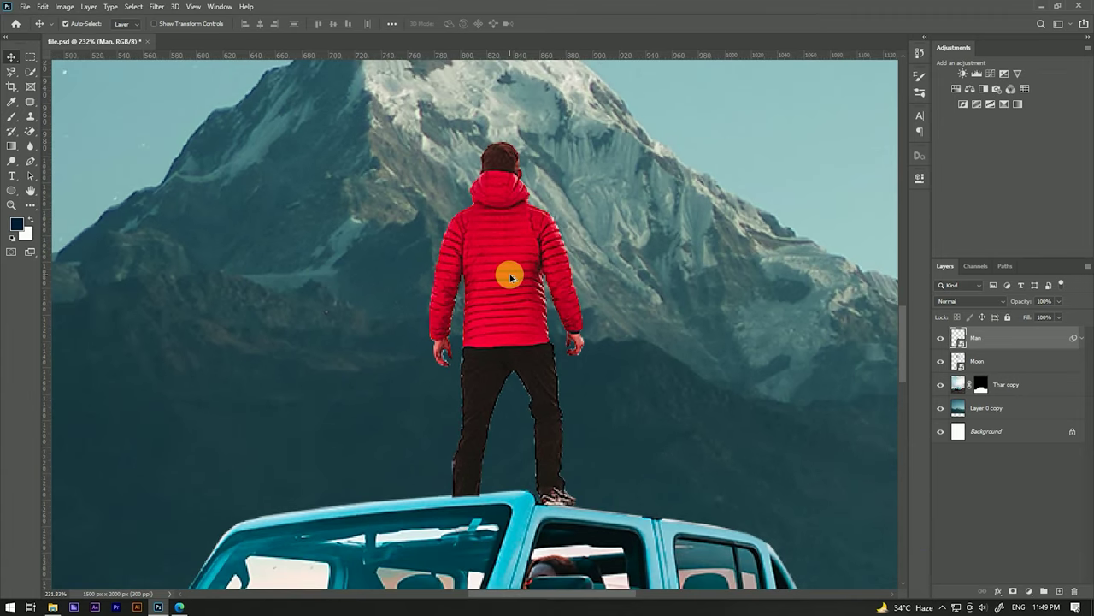
{"action": "scroll", "coordinate": [521, 446], "scroll_direction": "up", "scroll_amount": 1}
{"action": "left_click", "coordinate": [1014, 591]}
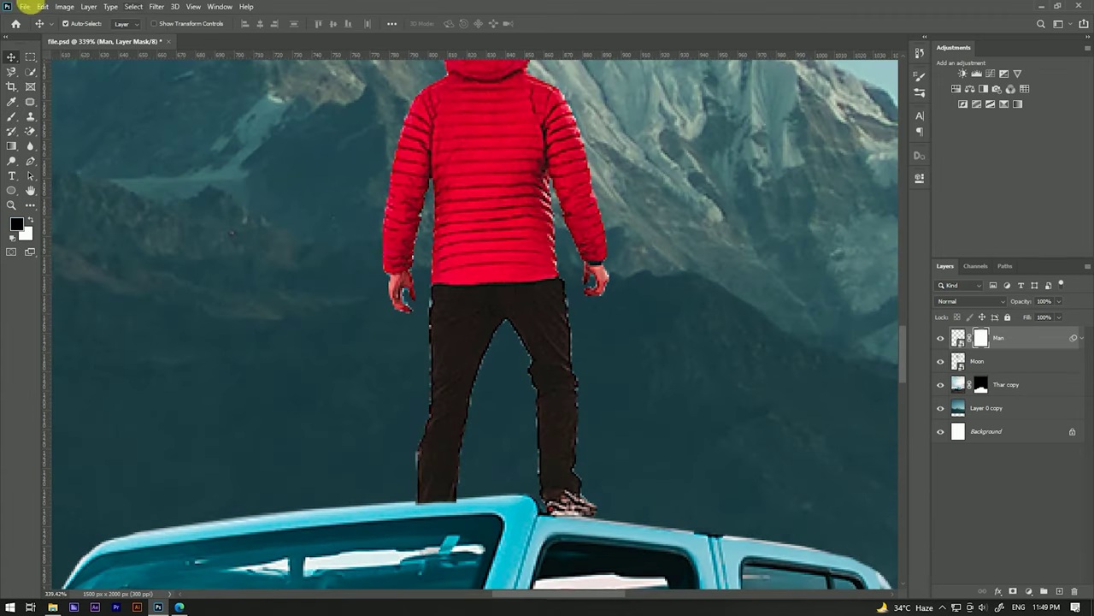
{"action": "key", "text": "b"}
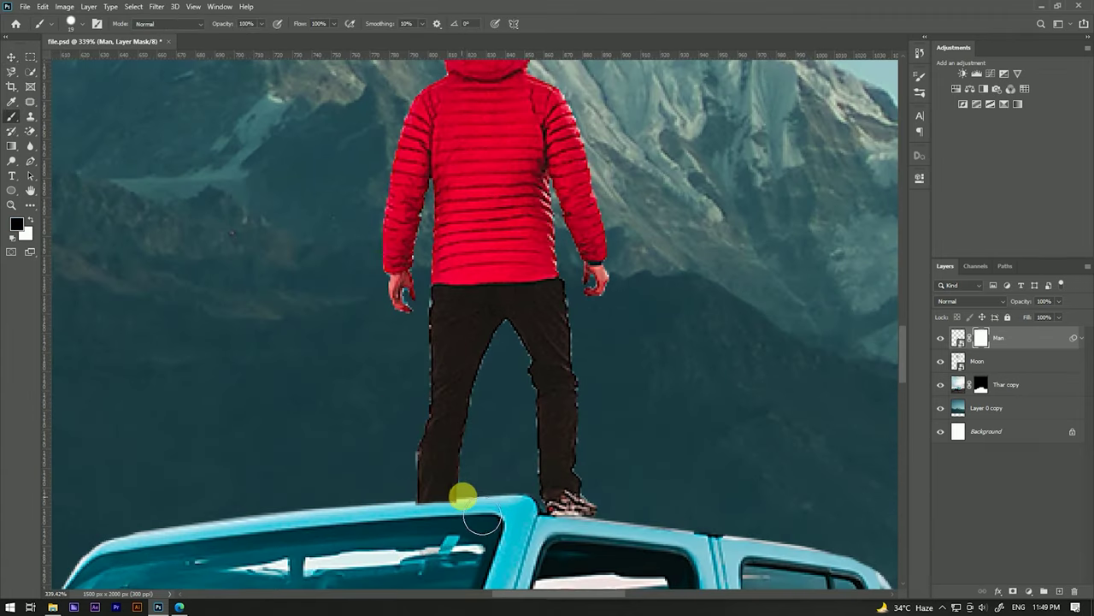
{"action": "scroll", "coordinate": [428, 513], "scroll_direction": "up", "scroll_amount": 1}
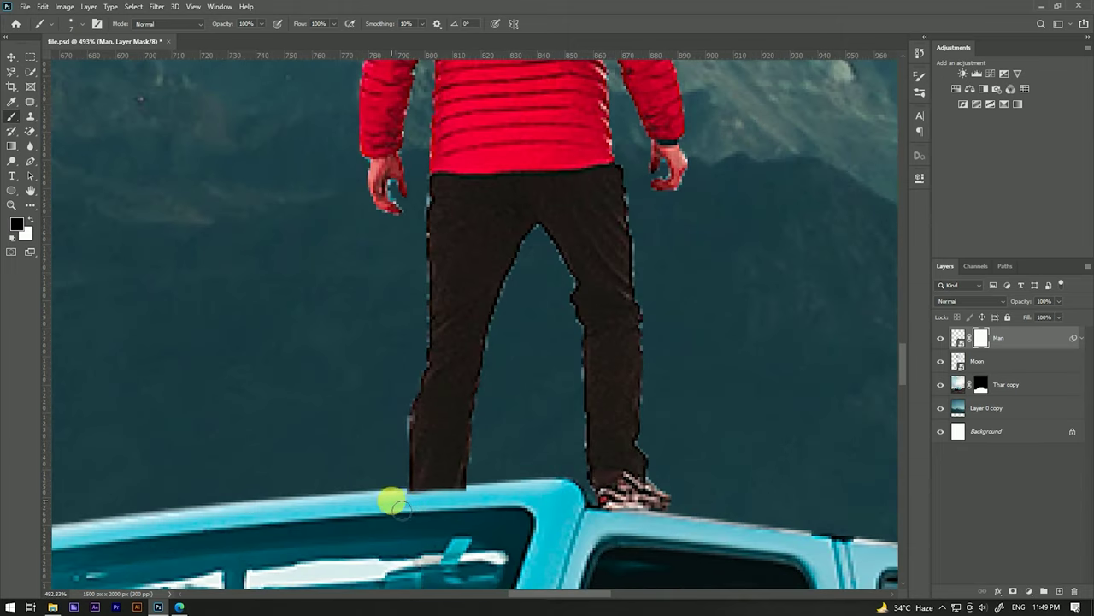
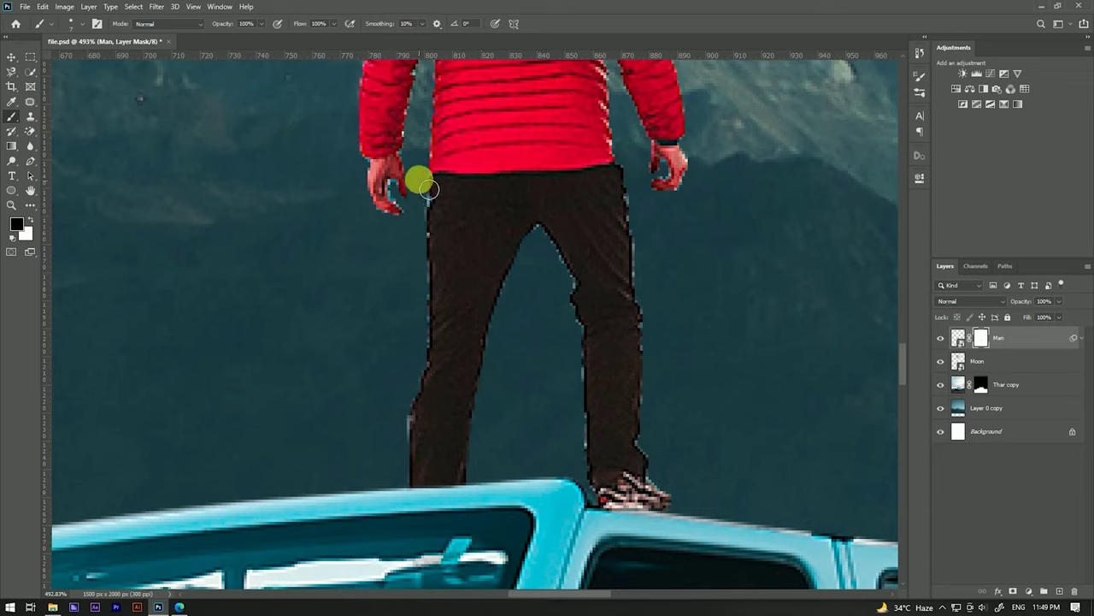
- Set a small hard brush and clean the Man mask along the left trouser leg
{"action": "right_click", "coordinate": [418, 217], "text": "alt"}
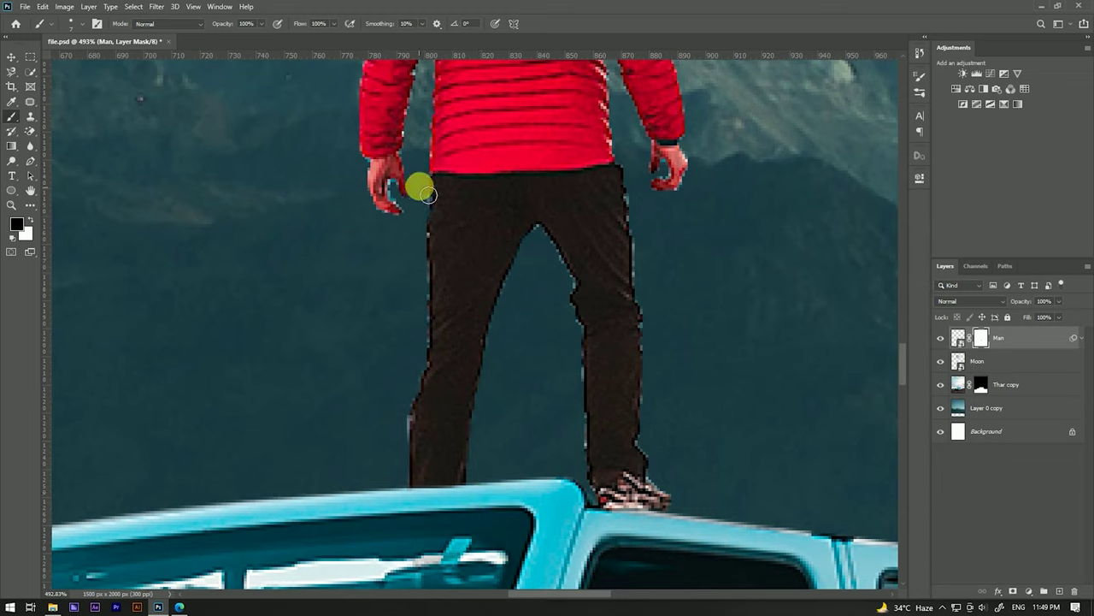
{"action": "left_click_drag", "start_coordinate": [429, 203], "coordinate": [430, 269]}
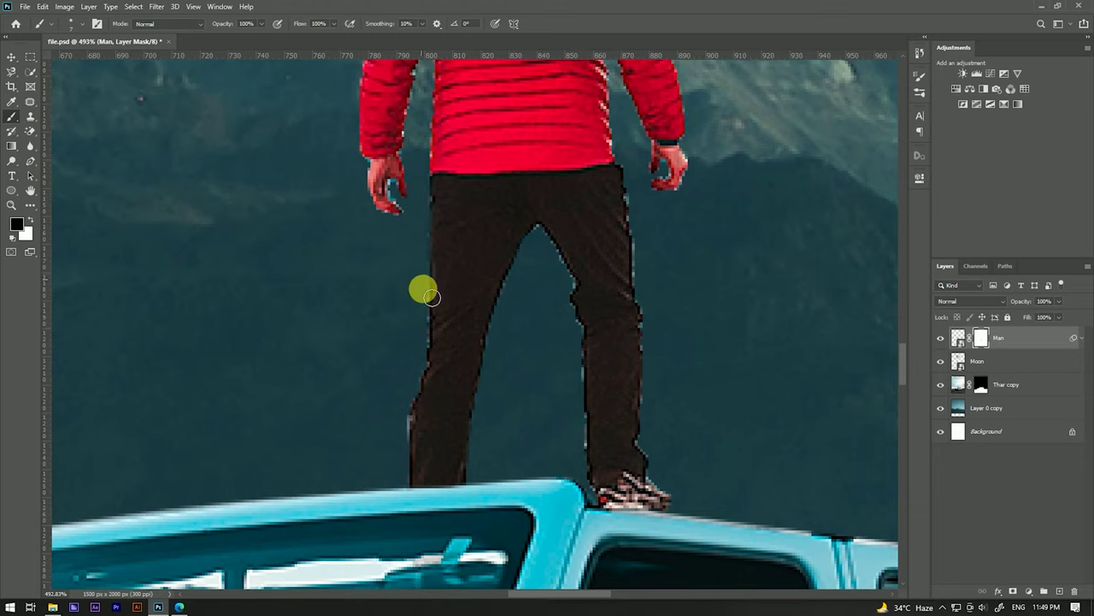
{"action": "left_click_drag", "start_coordinate": [429, 365], "coordinate": [392, 466]}
- Clean the Man mask along the right trouser leg's inner and outer edges
{"action": "mouse_move", "coordinate": [561, 348]}
{"action": "left_mouse_down"}
{"action": "mouse_move", "coordinate": [401, 281]}
{"action": "mouse_move", "coordinate": [382, 224]}
{"action": "left_mouse_up"}
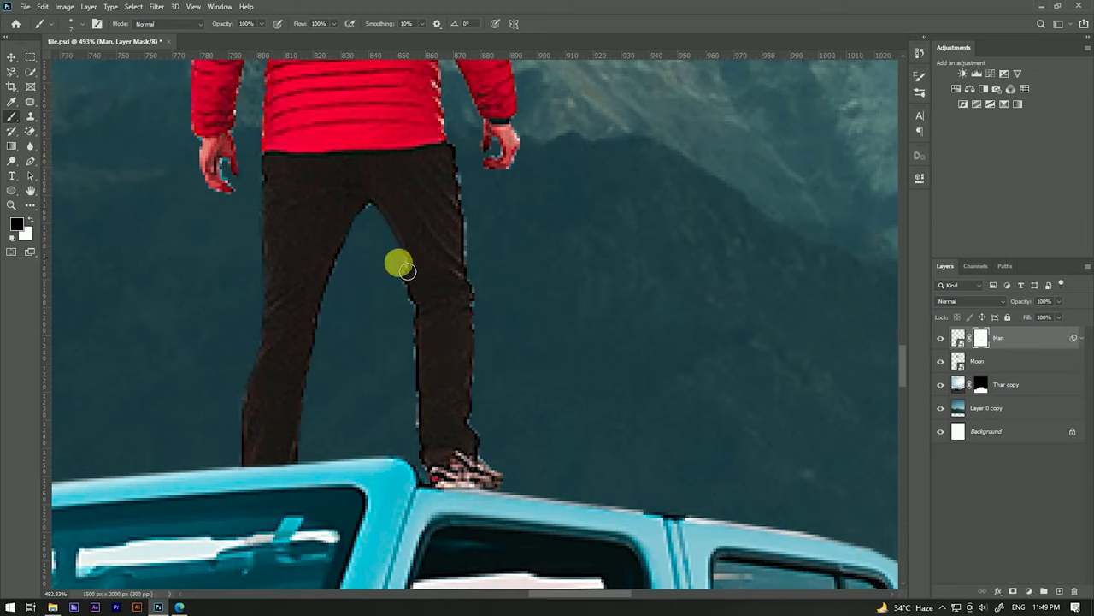
{"action": "mouse_move", "coordinate": [416, 372]}
{"action": "left_mouse_down"}
{"action": "mouse_move", "coordinate": [408, 396]}
{"action": "mouse_move", "coordinate": [419, 436]}
{"action": "mouse_move", "coordinate": [487, 350]}
{"action": "mouse_move", "coordinate": [469, 169]}
{"action": "mouse_move", "coordinate": [481, 264]}
{"action": "left_mouse_up"}
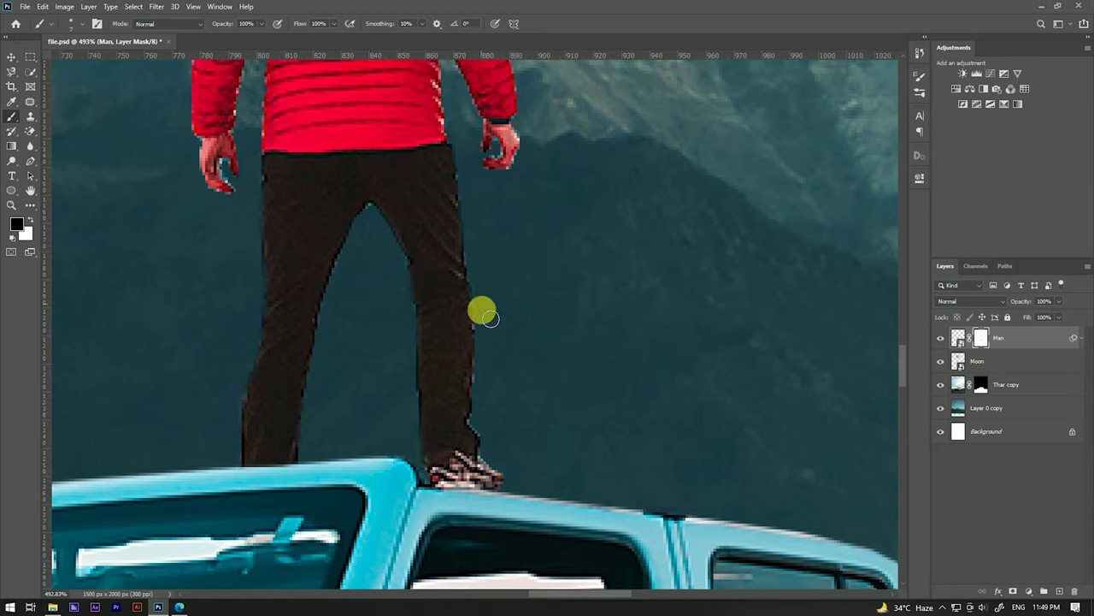
{"action": "left_click_drag", "start_coordinate": [489, 349], "coordinate": [490, 383]}
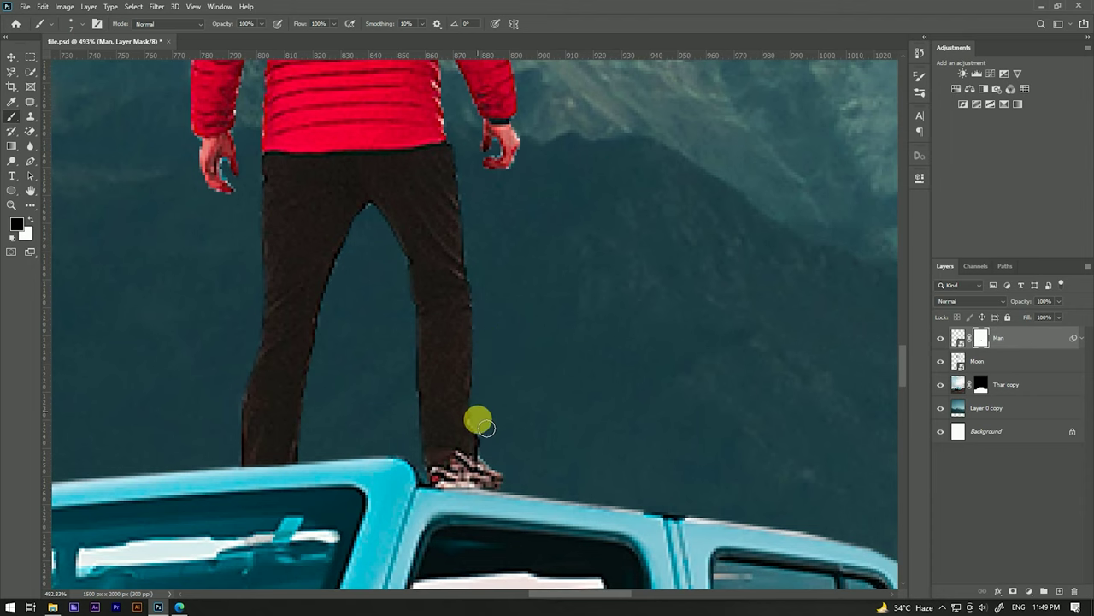
- Refine the mask along the jacket's shoulders, the left arm and the left hand
{"action": "scroll", "coordinate": [553, 367], "scroll_direction": "up", "scroll_amount": 3}
{"action": "scroll", "coordinate": [547, 342], "scroll_direction": "up", "scroll_amount": 2}
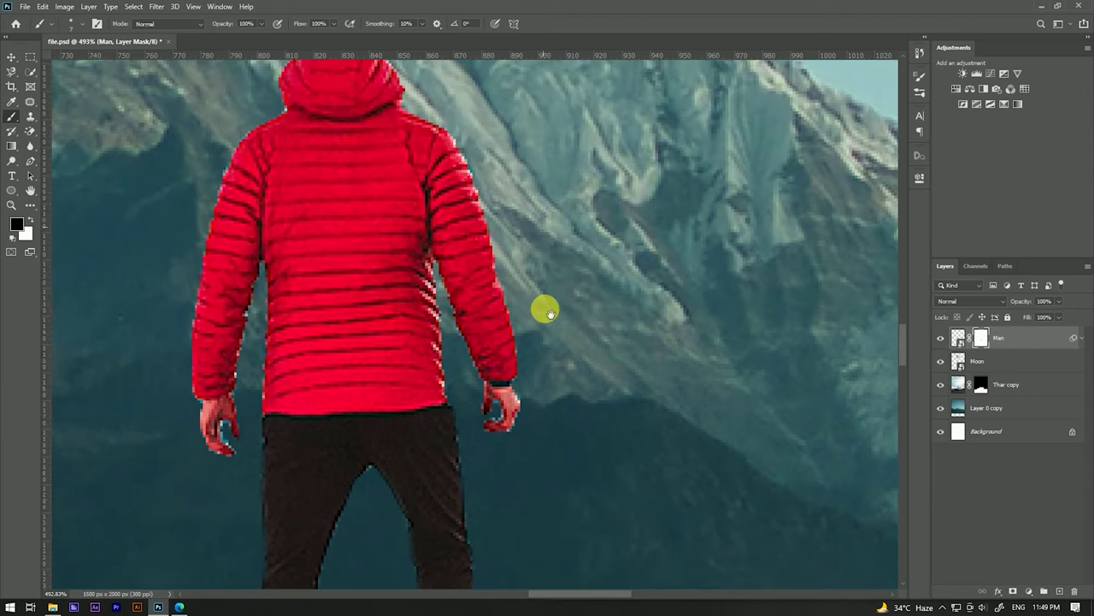
{"action": "mouse_move", "coordinate": [463, 143]}
{"action": "left_mouse_down"}
{"action": "mouse_move", "coordinate": [431, 111]}
{"action": "mouse_move", "coordinate": [476, 166]}
{"action": "mouse_move", "coordinate": [517, 323]}
{"action": "left_mouse_up"}
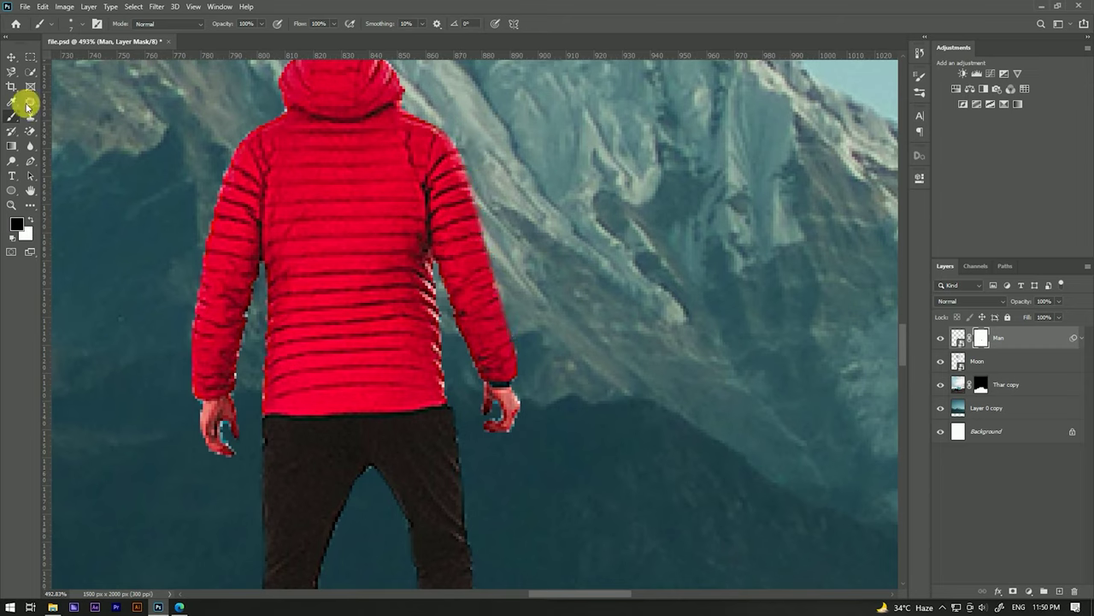
{"action": "left_click_drag", "start_coordinate": [195, 157], "coordinate": [261, 133]}
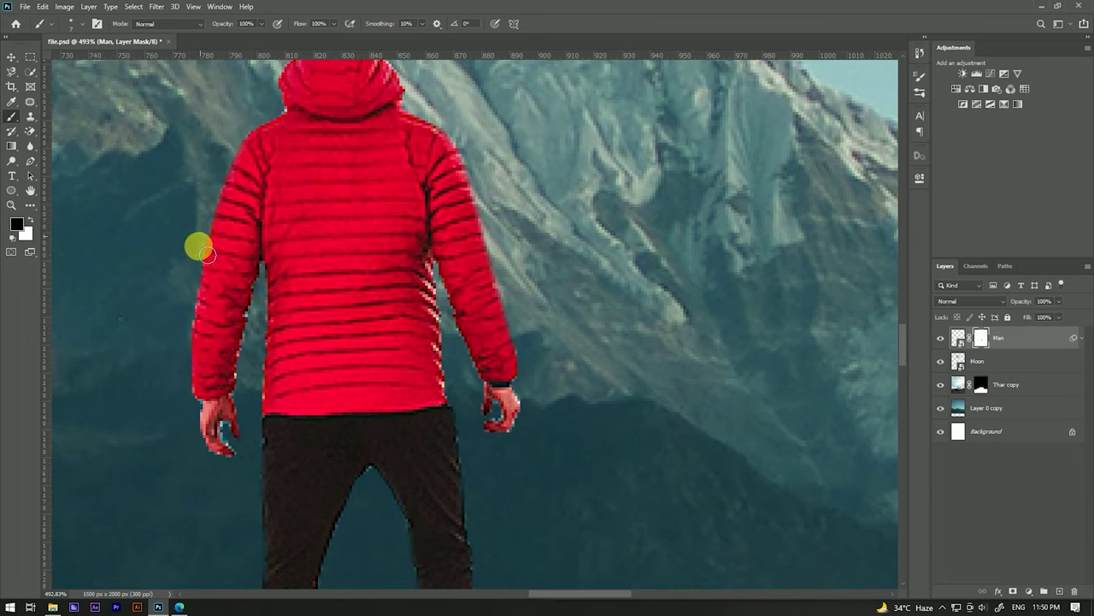
{"action": "mouse_move", "coordinate": [200, 283]}
{"action": "left_mouse_down"}
{"action": "mouse_move", "coordinate": [169, 373]}
{"action": "mouse_move", "coordinate": [189, 397]}
{"action": "left_mouse_up"}
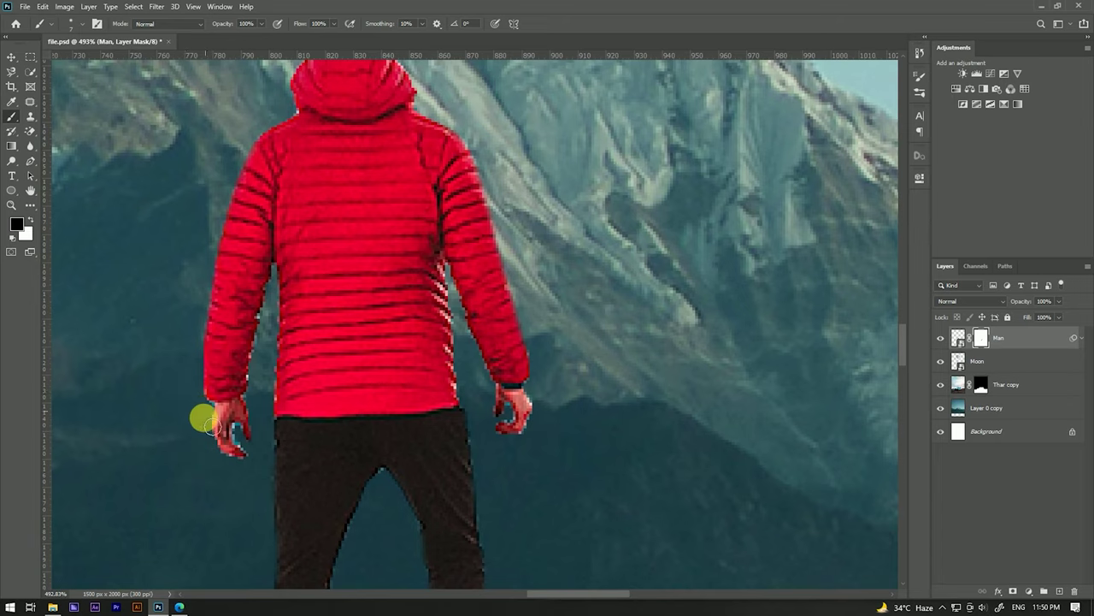
{"action": "mouse_move", "coordinate": [212, 458]}
{"action": "left_mouse_down"}
{"action": "mouse_move", "coordinate": [242, 466]}
{"action": "mouse_move", "coordinate": [221, 465]}
{"action": "left_mouse_up"}
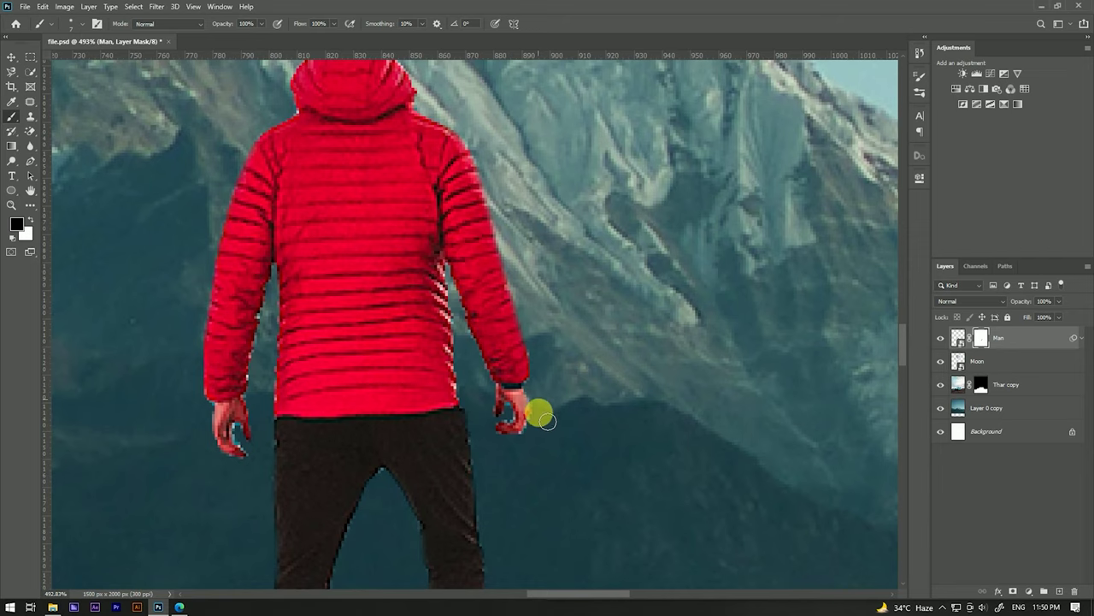
- Clean the mask around the right hand and both jacket edges, checking the result at several zooms
{"action": "mouse_move", "coordinate": [541, 440]}
{"action": "left_mouse_down"}
{"action": "mouse_move", "coordinate": [472, 425]}
{"action": "mouse_move", "coordinate": [462, 316]}
{"action": "mouse_move", "coordinate": [444, 287]}
{"action": "left_mouse_up"}
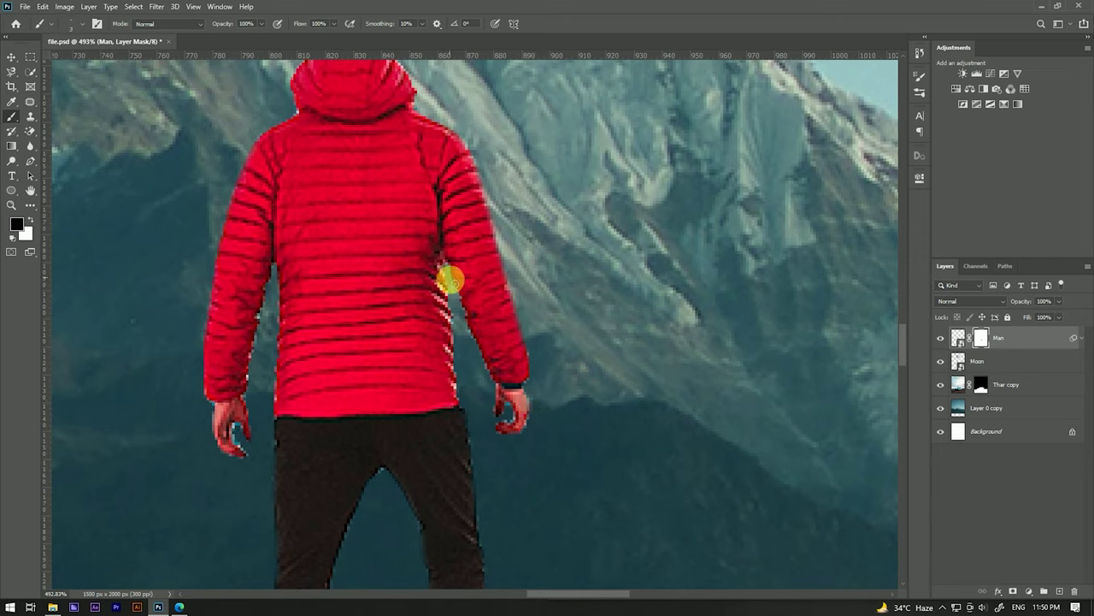
{"action": "mouse_move", "coordinate": [488, 375]}
{"action": "left_mouse_down"}
{"action": "mouse_move", "coordinate": [453, 291]}
{"action": "mouse_move", "coordinate": [460, 388]}
{"action": "left_mouse_up"}
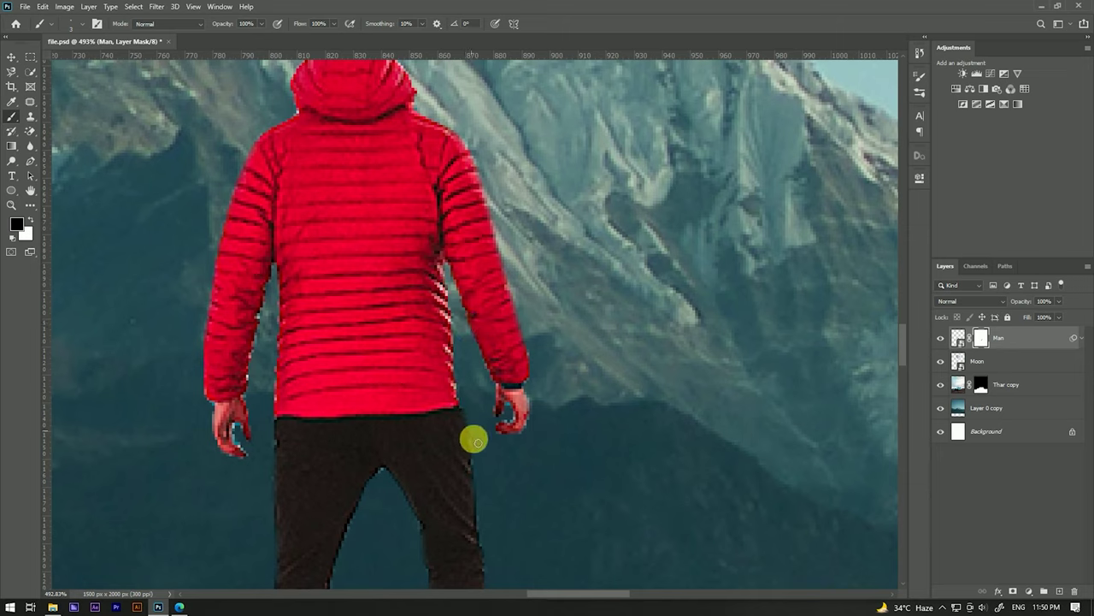
{"action": "mouse_move", "coordinate": [275, 292]}
{"action": "left_mouse_down"}
{"action": "mouse_move", "coordinate": [273, 418]}
{"action": "mouse_move", "coordinate": [268, 280]}
{"action": "mouse_move", "coordinate": [253, 369]}
{"action": "left_mouse_up"}
{"action": "scroll", "coordinate": [255, 421], "scroll_direction": "up", "scroll_amount": 2}
{"action": "scroll", "coordinate": [302, 354], "scroll_direction": "up", "scroll_amount": 3}
{"action": "scroll", "coordinate": [288, 308], "scroll_direction": "up", "scroll_amount": 2}
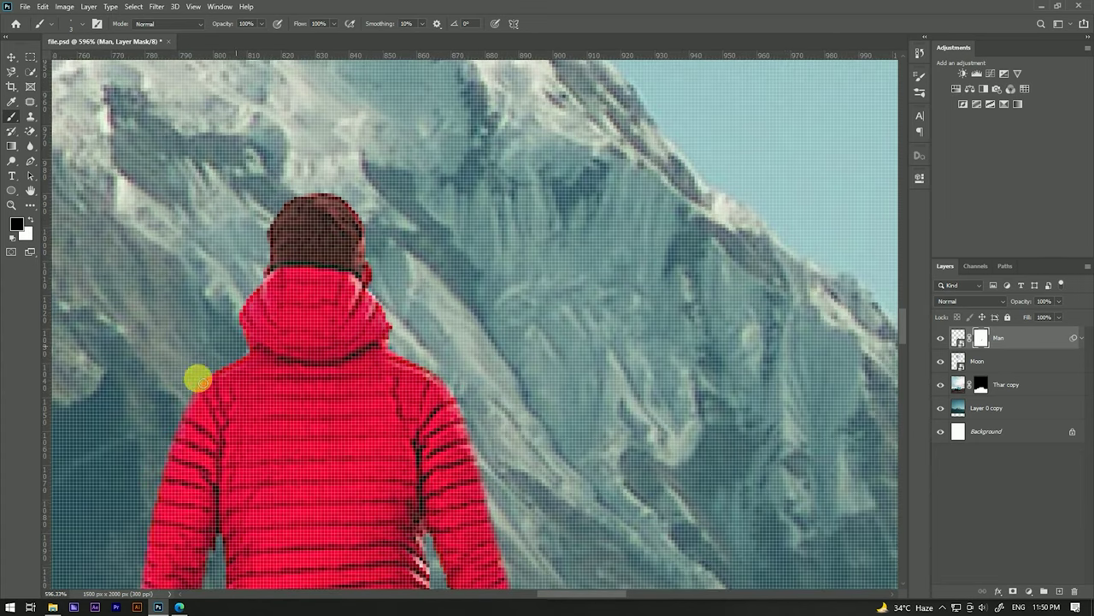
{"action": "scroll", "coordinate": [360, 273], "scroll_direction": "down", "scroll_amount": 4}
{"action": "scroll", "coordinate": [398, 267], "scroll_direction": "up", "scroll_amount": 2}
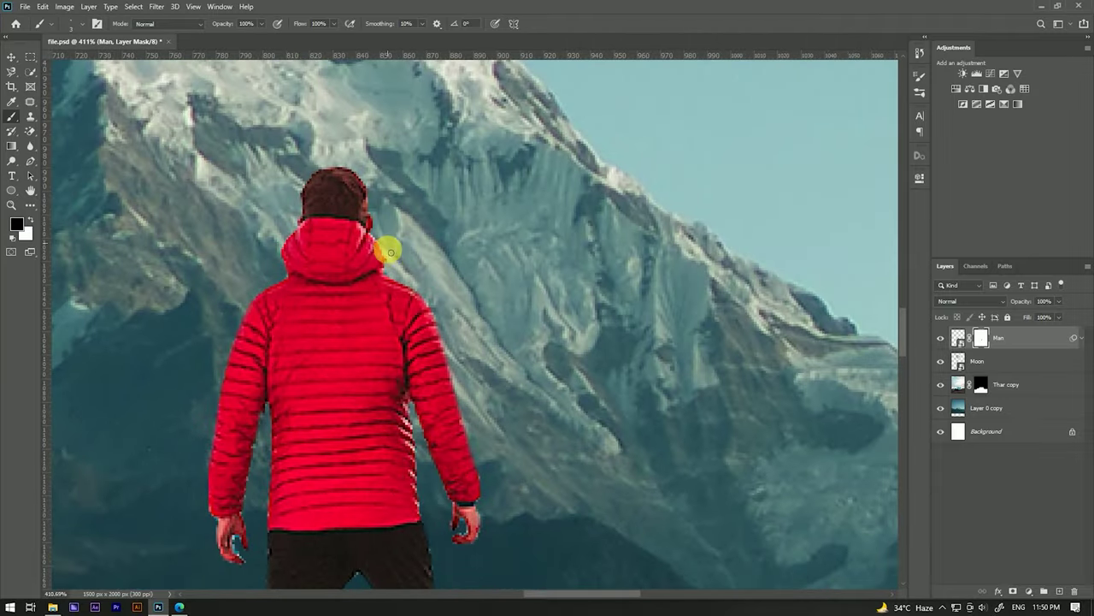
{"action": "scroll", "coordinate": [394, 252], "scroll_direction": "down", "scroll_amount": 4}
{"action": "scroll", "coordinate": [359, 367], "scroll_direction": "up", "scroll_amount": 3}
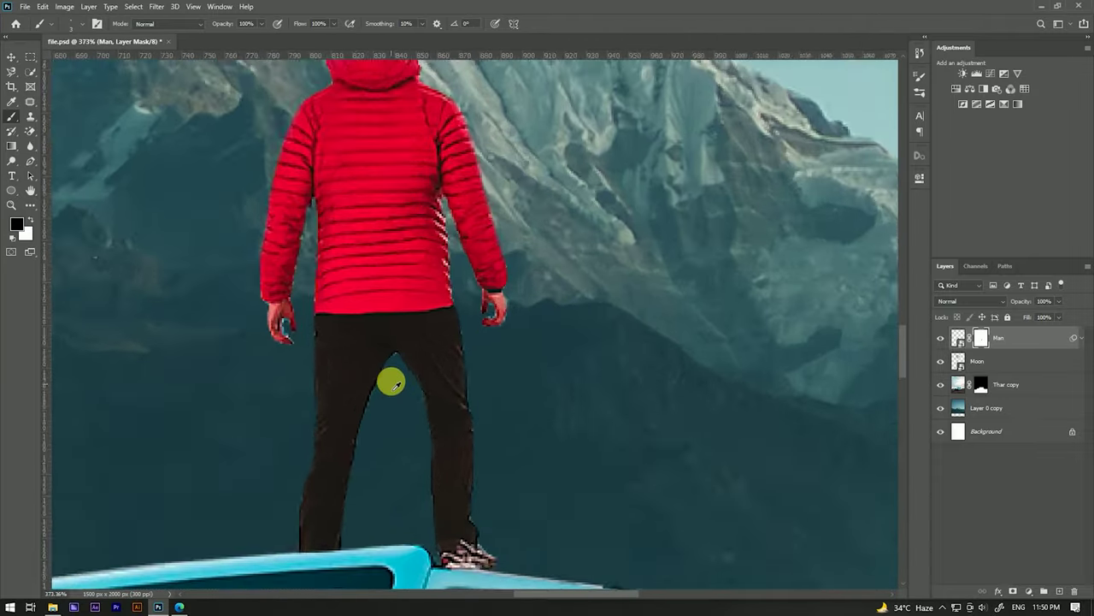
{"action": "scroll", "coordinate": [391, 376], "scroll_direction": "up", "scroll_amount": 2}
{"action": "scroll", "coordinate": [394, 371], "scroll_direction": "down", "scroll_amount": 1}
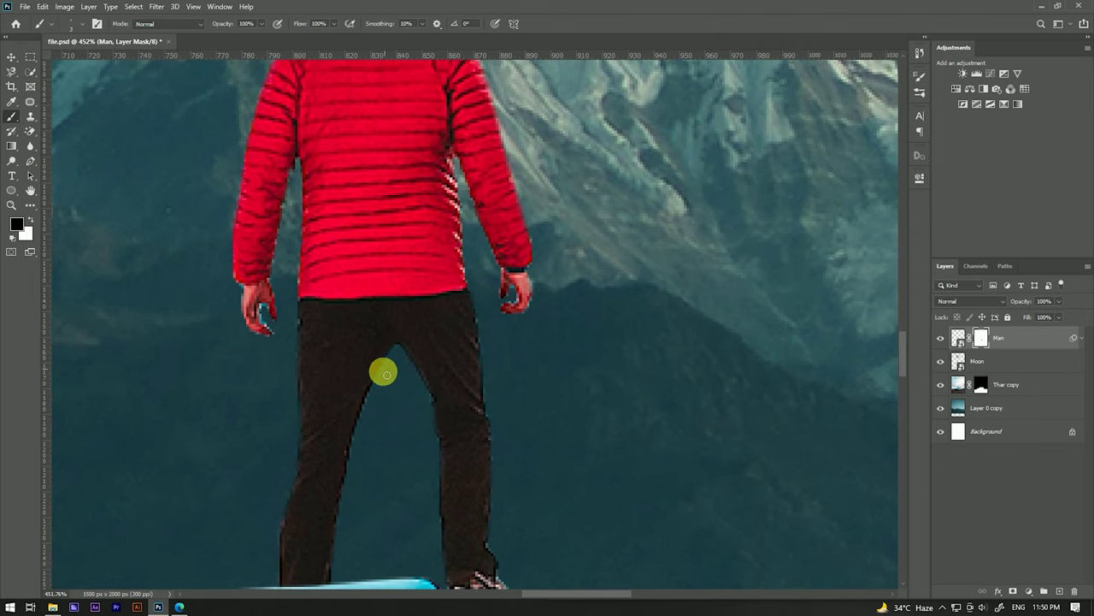
{"action": "scroll", "coordinate": [451, 282], "scroll_direction": "down", "scroll_amount": 4}
- Nudge the Man layer slightly left with the Move tool
{"action": "scroll", "coordinate": [452, 278], "scroll_direction": "down", "scroll_amount": 1}
{"action": "scroll", "coordinate": [456, 281], "scroll_direction": "down", "scroll_amount": 1}
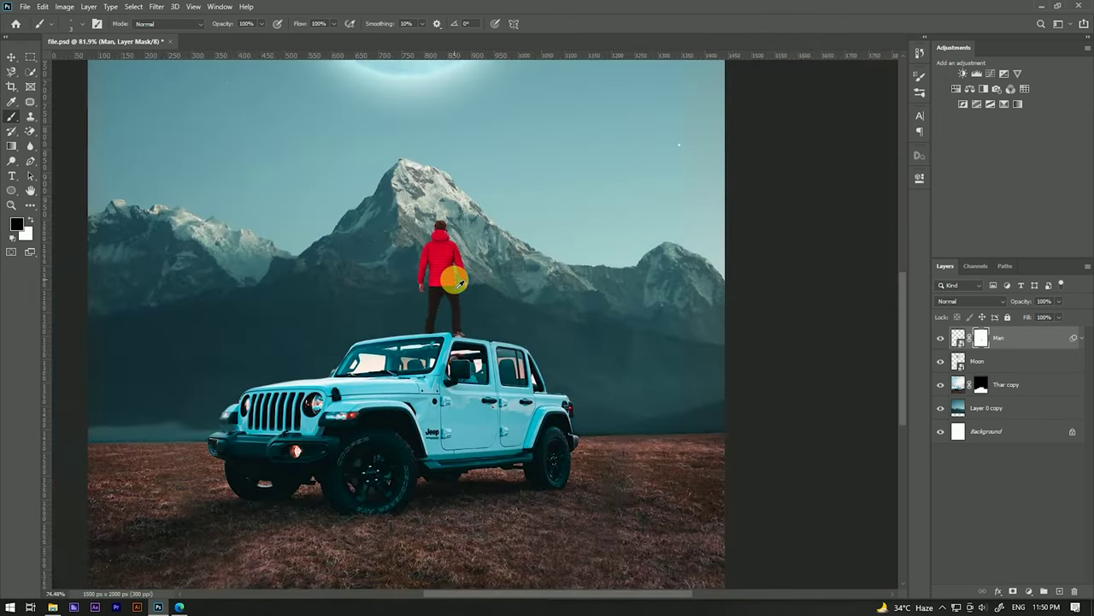
{"action": "scroll", "coordinate": [451, 274], "scroll_direction": "down", "scroll_amount": 2}
{"action": "scroll", "coordinate": [486, 300], "scroll_direction": "down", "scroll_amount": 1}
{"action": "key", "text": "v"}
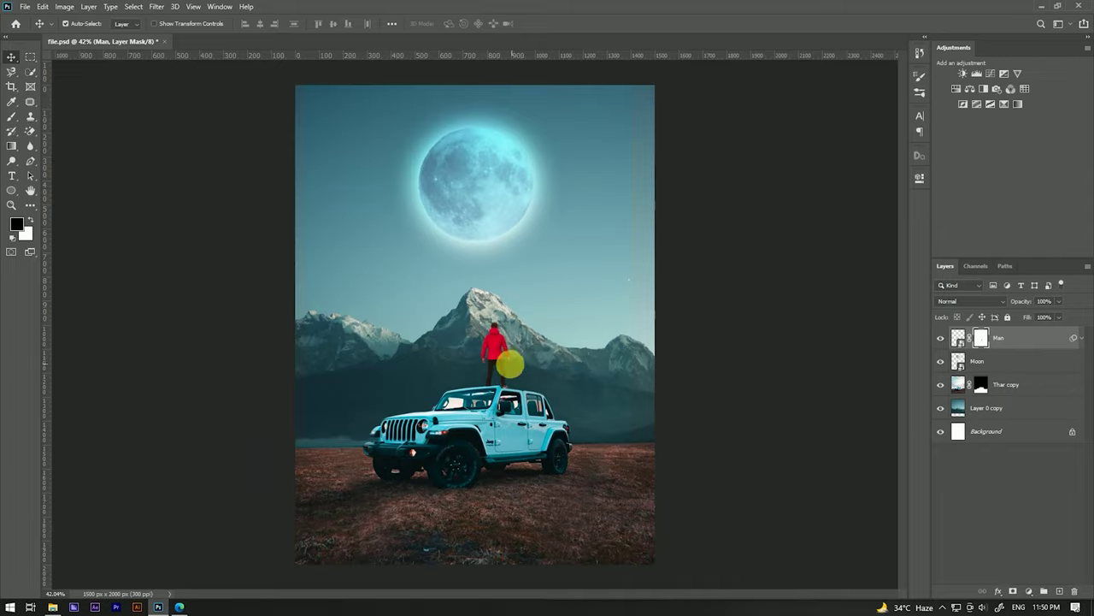
{"action": "scroll", "coordinate": [510, 364], "scroll_direction": "up", "scroll_amount": 4}
{"action": "scroll", "coordinate": [505, 351], "scroll_direction": "up", "scroll_amount": 3}
{"action": "key", "text": "Left"}
{"action": "key", "text": "Left"}
- Review the whole composite and select the Thar copy layer
{"action": "scroll", "coordinate": [408, 225], "scroll_direction": "down", "scroll_amount": 3}
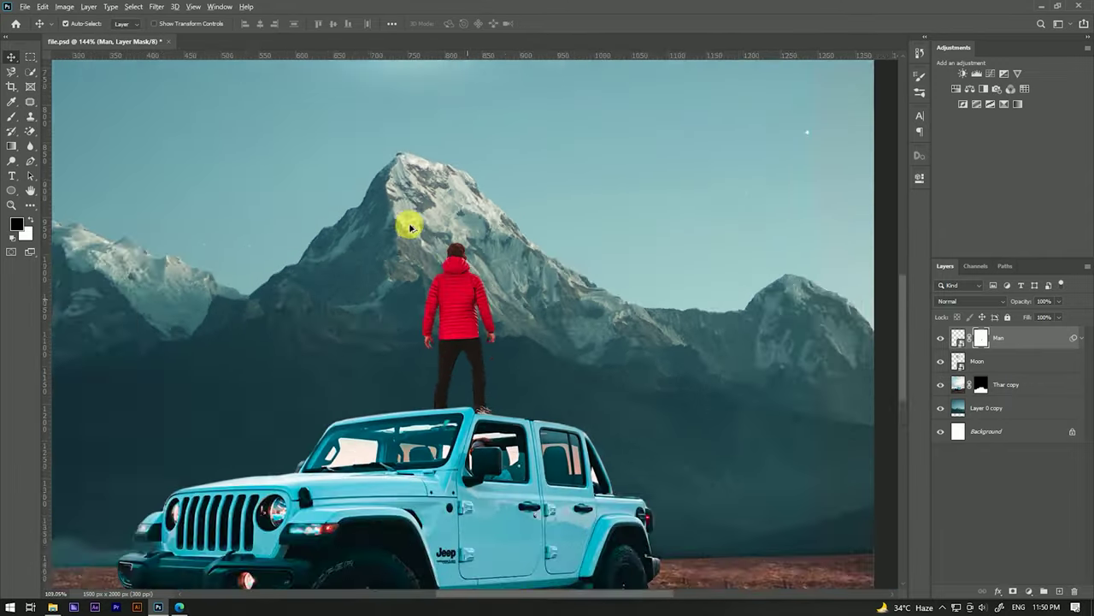
{"action": "scroll", "coordinate": [425, 214], "scroll_direction": "down", "scroll_amount": 3}
{"action": "scroll", "coordinate": [428, 215], "scroll_direction": "down", "scroll_amount": 1}
{"action": "scroll", "coordinate": [521, 248], "scroll_direction": "up", "scroll_amount": 1}
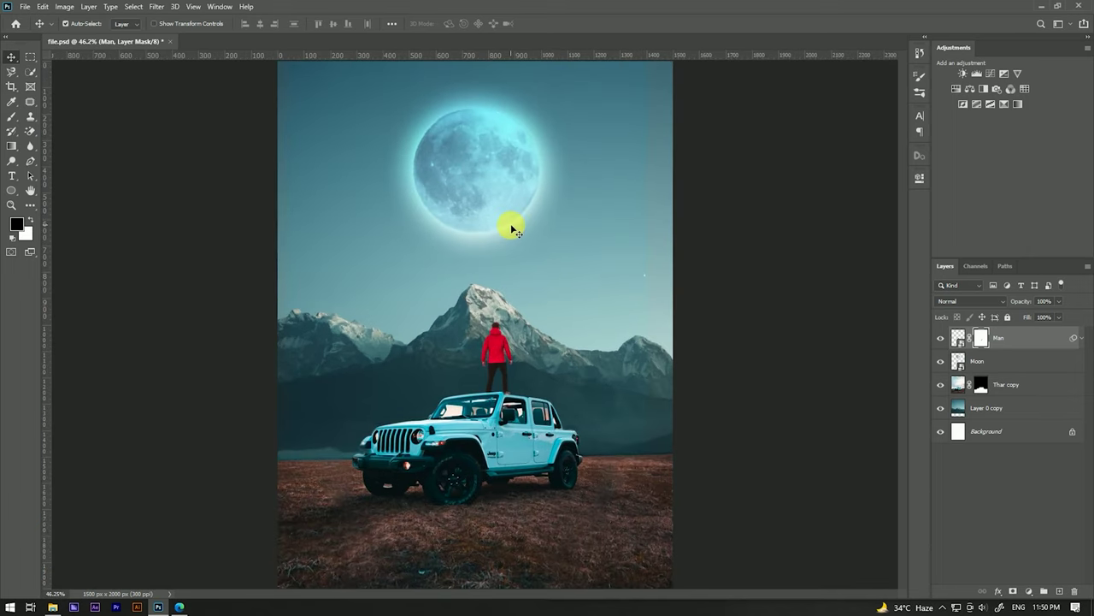
{"action": "scroll", "coordinate": [479, 209], "scroll_direction": "down", "scroll_amount": 1}
{"action": "scroll", "coordinate": [512, 395], "scroll_direction": "up", "scroll_amount": 4}
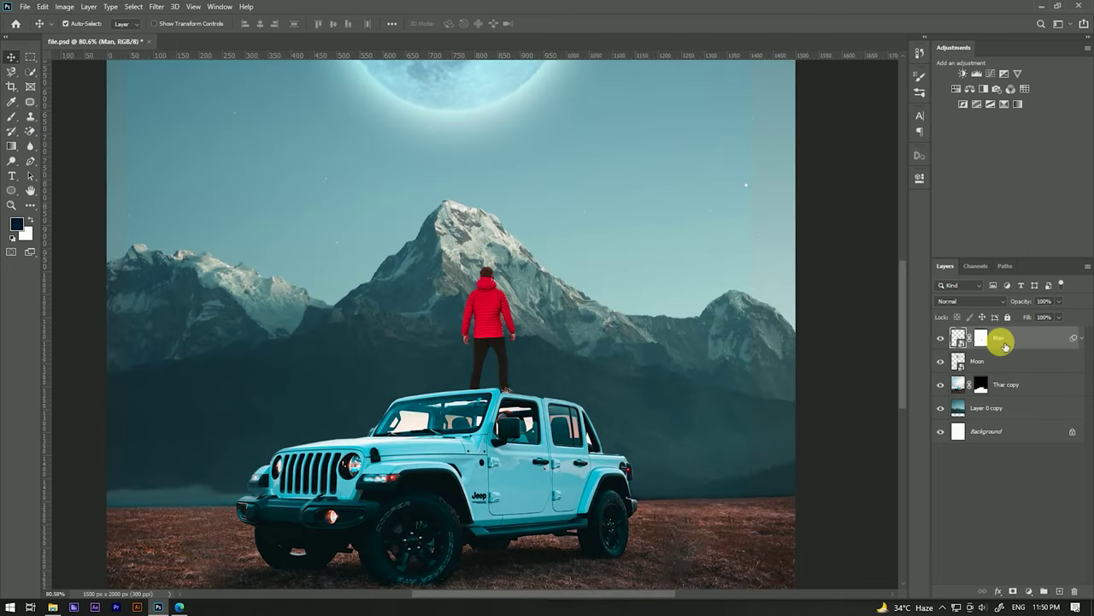
{"action": "left_click", "coordinate": [998, 385]}
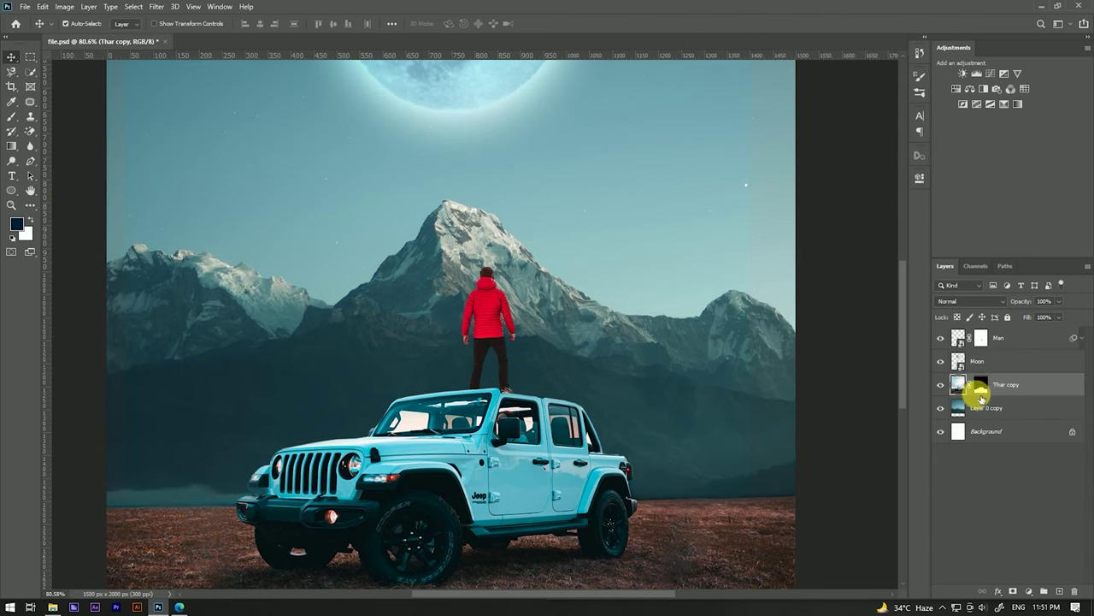
- Toggle the jeep layer's visibility to compare the windows before and after
{"action": "left_click", "coordinate": [941, 385]}
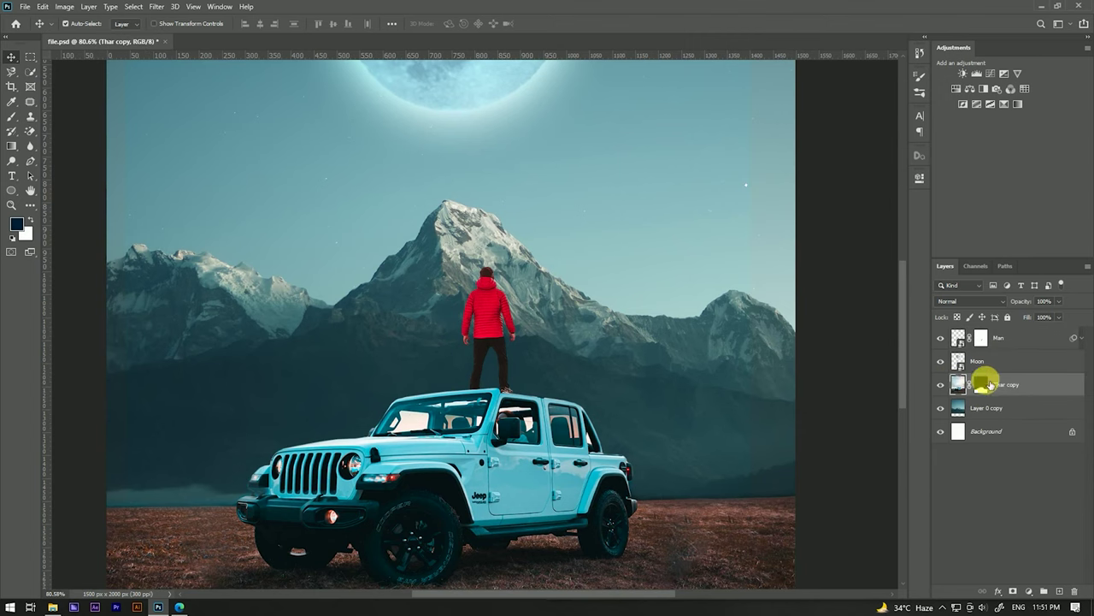
{"action": "scroll", "coordinate": [439, 420], "scroll_direction": "up", "scroll_amount": 2}
{"action": "scroll", "coordinate": [435, 411], "scroll_direction": "up", "scroll_amount": 2}
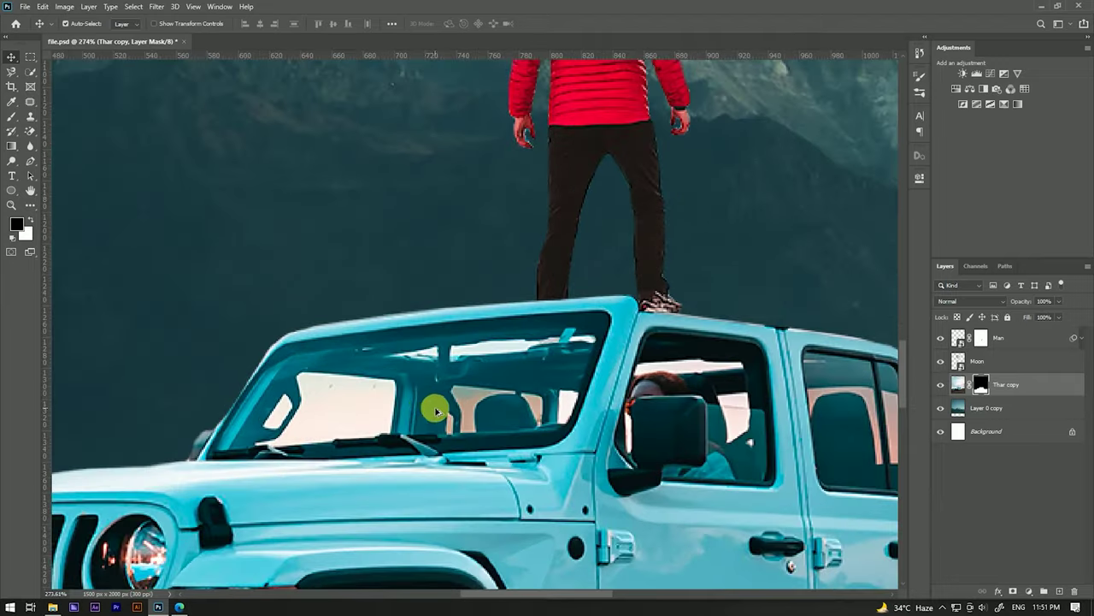
{"action": "scroll", "coordinate": [420, 396], "scroll_direction": "up", "scroll_amount": 2}
{"action": "scroll", "coordinate": [360, 368], "scroll_direction": "up", "scroll_amount": 1}
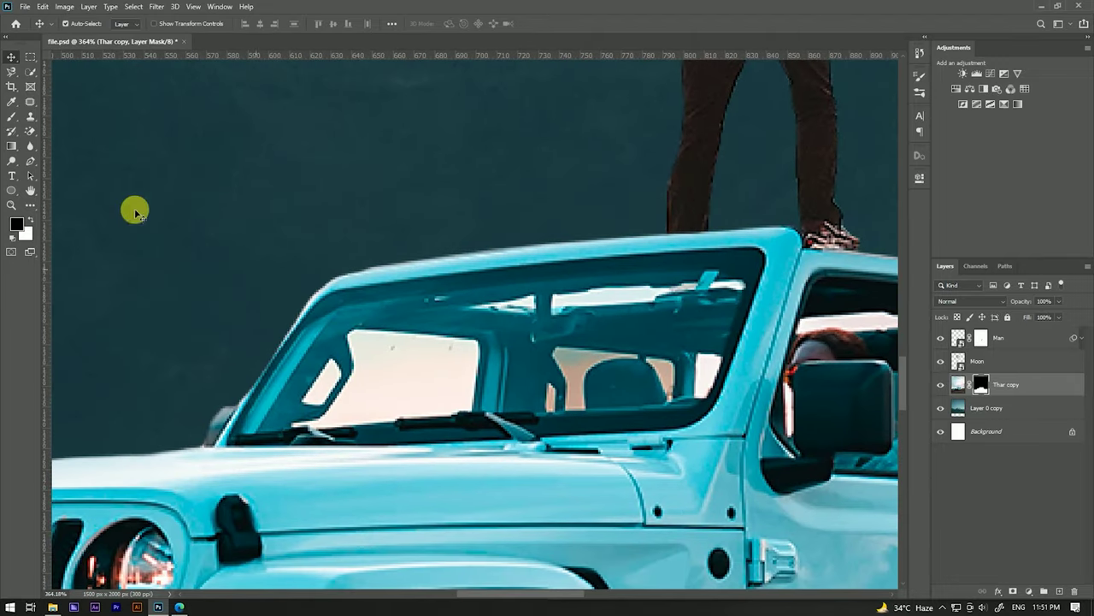
- Target the Thar copy mask and set the brush to 86% flow, sized for the window edges
{"action": "left_click", "coordinate": [11, 118]}
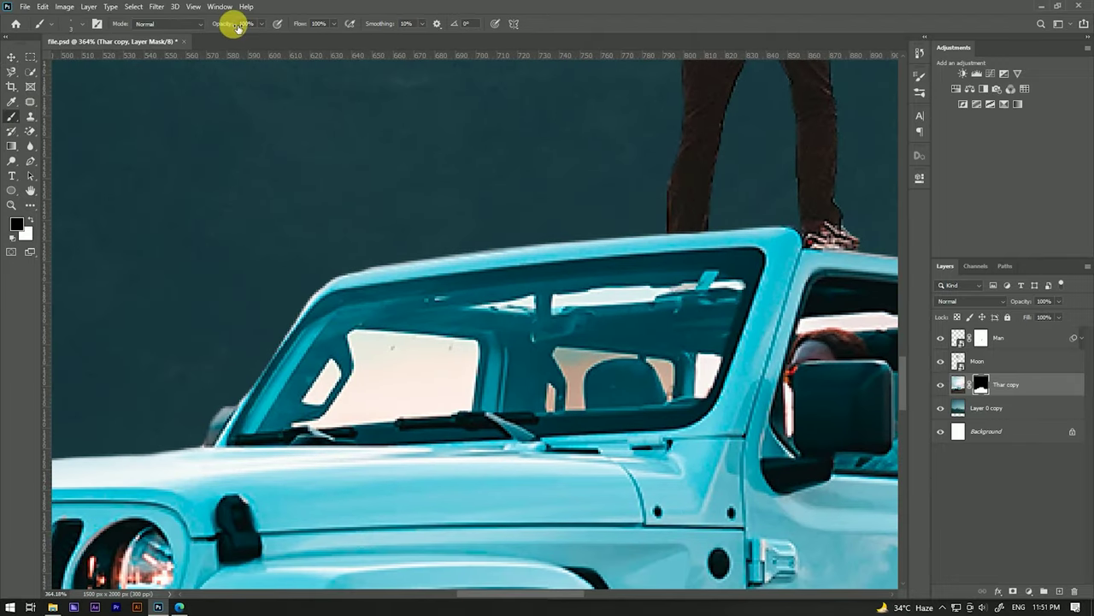
{"action": "left_click", "coordinate": [315, 26]}
{"action": "left_click_drag", "start_coordinate": [301, 27], "coordinate": [306, 27]}
{"action": "scroll", "coordinate": [330, 274], "scroll_direction": "up", "scroll_amount": 3}
{"action": "scroll", "coordinate": [364, 313], "scroll_direction": "down", "scroll_amount": 1}
{"action": "scroll", "coordinate": [371, 301], "scroll_direction": "up", "scroll_amount": 1}
{"action": "scroll", "coordinate": [382, 331], "scroll_direction": "down", "scroll_amount": 2}
{"action": "scroll", "coordinate": [379, 333], "scroll_direction": "up", "scroll_amount": 1}
{"action": "left_click_drag", "start_coordinate": [378, 339], "coordinate": [381, 341]}
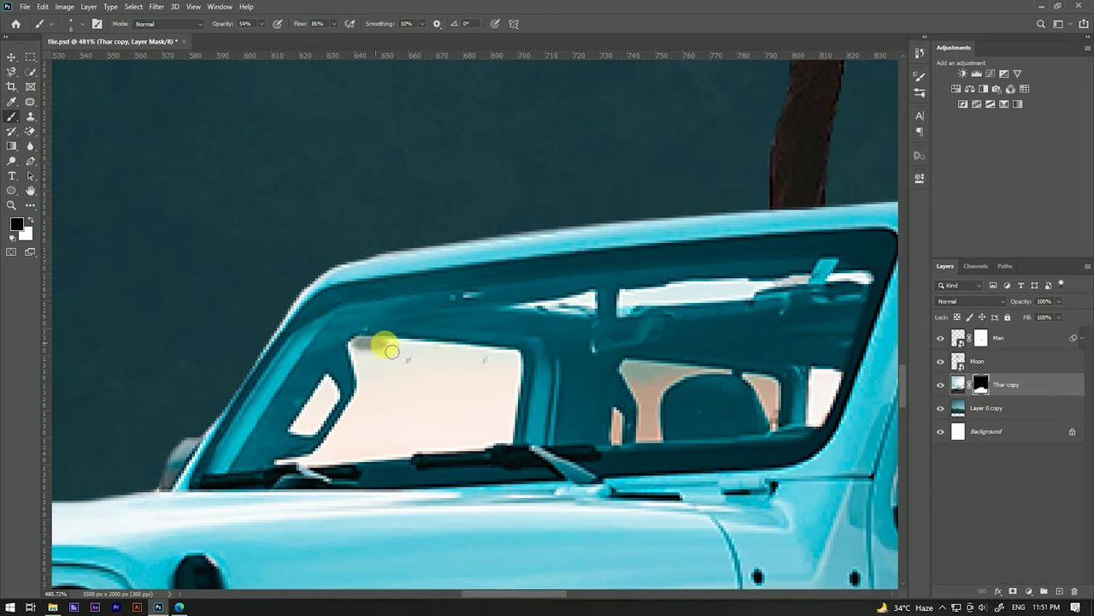
- Mask out the white reflections along the window edges and in the windshield
{"action": "mouse_move", "coordinate": [493, 358]}
{"action": "left_mouse_down"}
{"action": "mouse_move", "coordinate": [518, 373]}
{"action": "mouse_move", "coordinate": [491, 439]}
{"action": "mouse_move", "coordinate": [314, 464]}
{"action": "mouse_move", "coordinate": [385, 364]}
{"action": "mouse_move", "coordinate": [459, 373]}
{"action": "mouse_move", "coordinate": [388, 379]}
{"action": "mouse_move", "coordinate": [518, 375]}
{"action": "mouse_move", "coordinate": [342, 447]}
{"action": "mouse_move", "coordinate": [367, 435]}
{"action": "mouse_move", "coordinate": [413, 439]}
{"action": "mouse_move", "coordinate": [481, 391]}
{"action": "mouse_move", "coordinate": [506, 411]}
{"action": "mouse_move", "coordinate": [366, 447]}
{"action": "mouse_move", "coordinate": [349, 432]}
{"action": "mouse_move", "coordinate": [360, 356]}
{"action": "mouse_move", "coordinate": [359, 398]}
{"action": "mouse_move", "coordinate": [300, 459]}
{"action": "mouse_move", "coordinate": [505, 387]}
{"action": "left_mouse_up"}
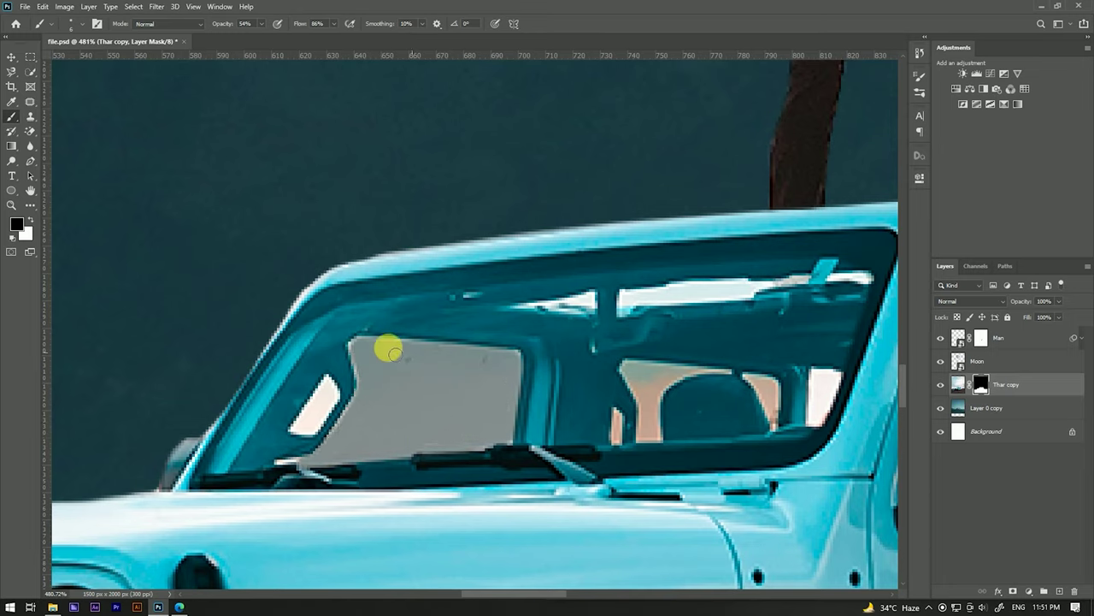
{"action": "scroll", "coordinate": [410, 337], "scroll_direction": "right", "scroll_amount": 5}
{"action": "scroll", "coordinate": [503, 347], "scroll_direction": "right", "scroll_amount": 3}
{"action": "mouse_move", "coordinate": [502, 348]}
{"action": "left_mouse_down"}
{"action": "mouse_move", "coordinate": [471, 381]}
{"action": "mouse_move", "coordinate": [499, 345]}
{"action": "left_mouse_up"}
{"action": "scroll", "coordinate": [432, 311], "scroll_direction": "left", "scroll_amount": 8}
{"action": "mouse_move", "coordinate": [425, 306]}
{"action": "left_mouse_down"}
{"action": "mouse_move", "coordinate": [317, 342]}
{"action": "mouse_move", "coordinate": [313, 362]}
{"action": "mouse_move", "coordinate": [332, 357]}
{"action": "left_mouse_up"}
- Darken the reflection strips in the door window, windshield and rear window
{"action": "scroll", "coordinate": [325, 342], "scroll_direction": "down", "scroll_amount": 4}
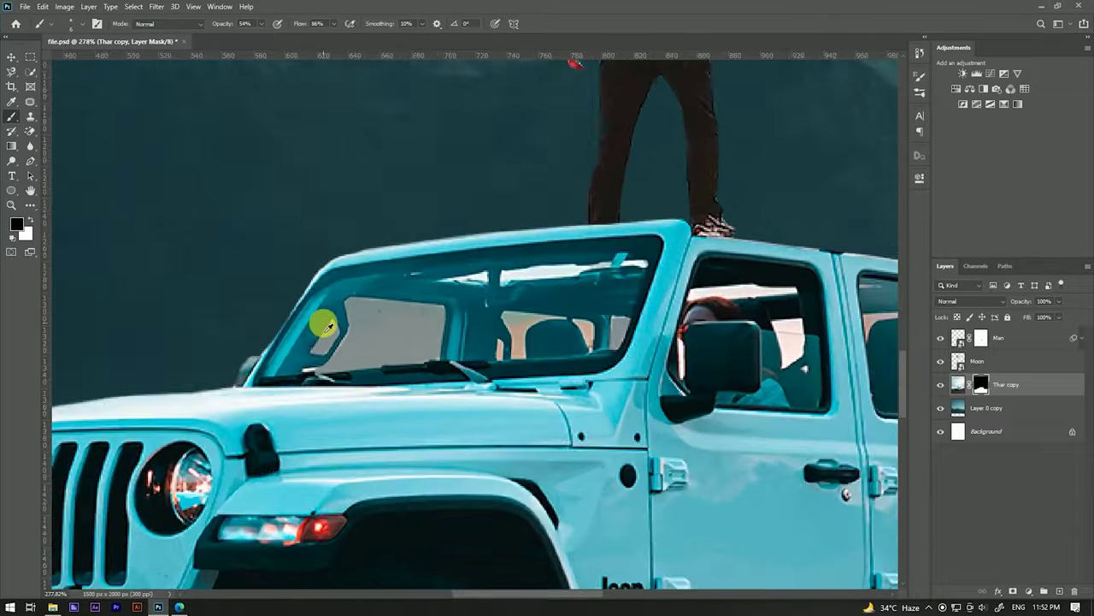
{"action": "scroll", "coordinate": [517, 268], "scroll_direction": "up", "scroll_amount": 3}
{"action": "mouse_move", "coordinate": [556, 257]}
{"action": "left_mouse_down"}
{"action": "mouse_move", "coordinate": [625, 251]}
{"action": "mouse_move", "coordinate": [488, 249]}
{"action": "mouse_move", "coordinate": [624, 254]}
{"action": "left_mouse_up"}
{"action": "mouse_move", "coordinate": [248, 243]}
{"action": "left_mouse_down"}
{"action": "mouse_move", "coordinate": [425, 222]}
{"action": "mouse_move", "coordinate": [222, 225]}
{"action": "mouse_move", "coordinate": [420, 219]}
{"action": "mouse_move", "coordinate": [205, 241]}
{"action": "left_mouse_up"}
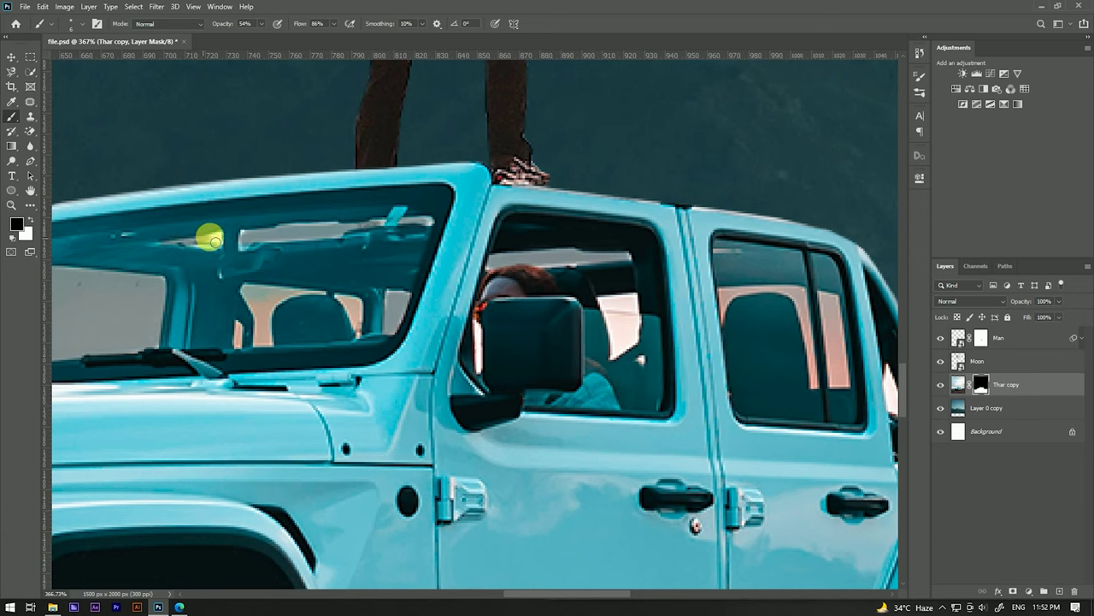
{"action": "scroll", "coordinate": [186, 242], "scroll_direction": "down", "scroll_amount": 5}
{"action": "scroll", "coordinate": [425, 255], "scroll_direction": "up", "scroll_amount": 5}
{"action": "mouse_move", "coordinate": [425, 257]}
{"action": "left_mouse_down"}
{"action": "mouse_move", "coordinate": [408, 245]}
{"action": "mouse_move", "coordinate": [429, 241]}
{"action": "left_mouse_up"}
{"action": "scroll", "coordinate": [428, 240], "scroll_direction": "down", "scroll_amount": 5}
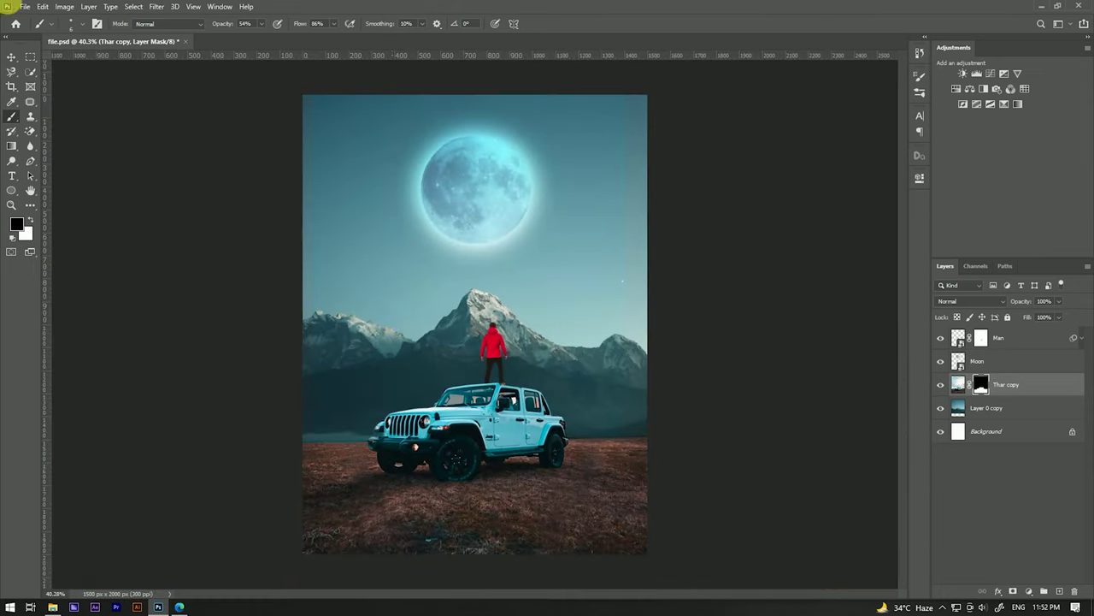
{"action": "key", "text": "v"}
{"action": "scroll", "coordinate": [521, 311], "scroll_direction": "down", "scroll_amount": 1}
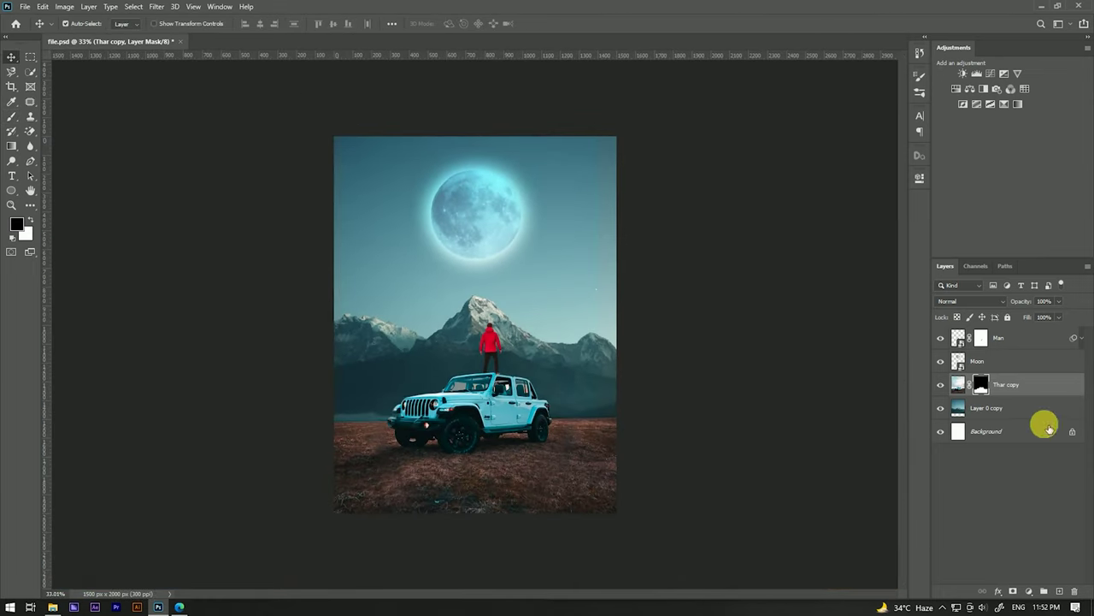
- Add an Exposure adjustment layer above the Man layer and test a lower exposure
{"action": "left_click", "coordinate": [1049, 339]}
{"action": "left_click", "coordinate": [1045, 585]}
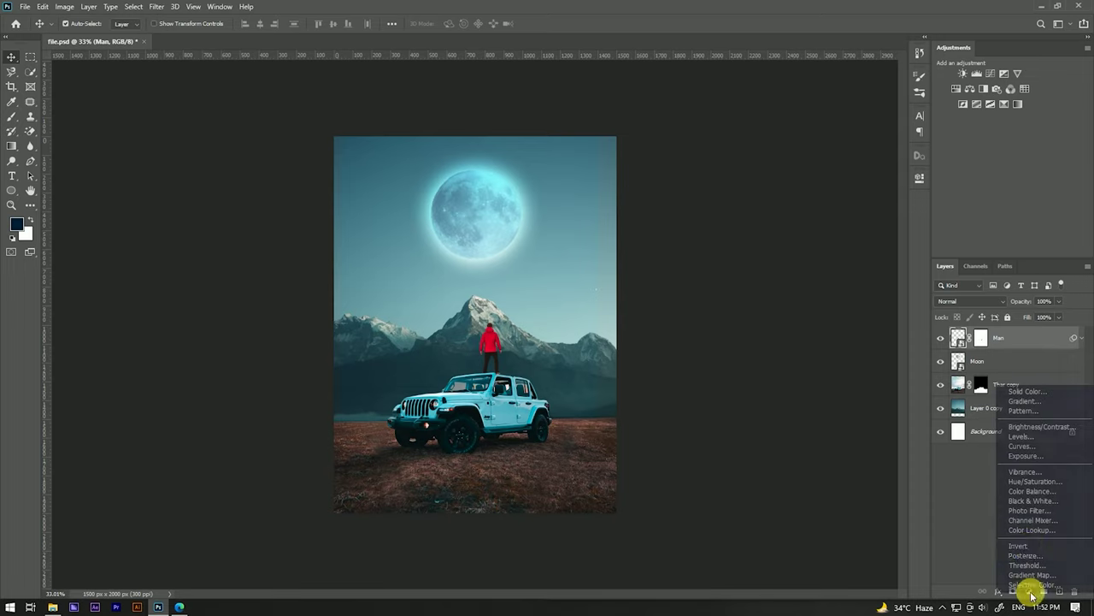
{"action": "left_click", "coordinate": [1026, 460]}
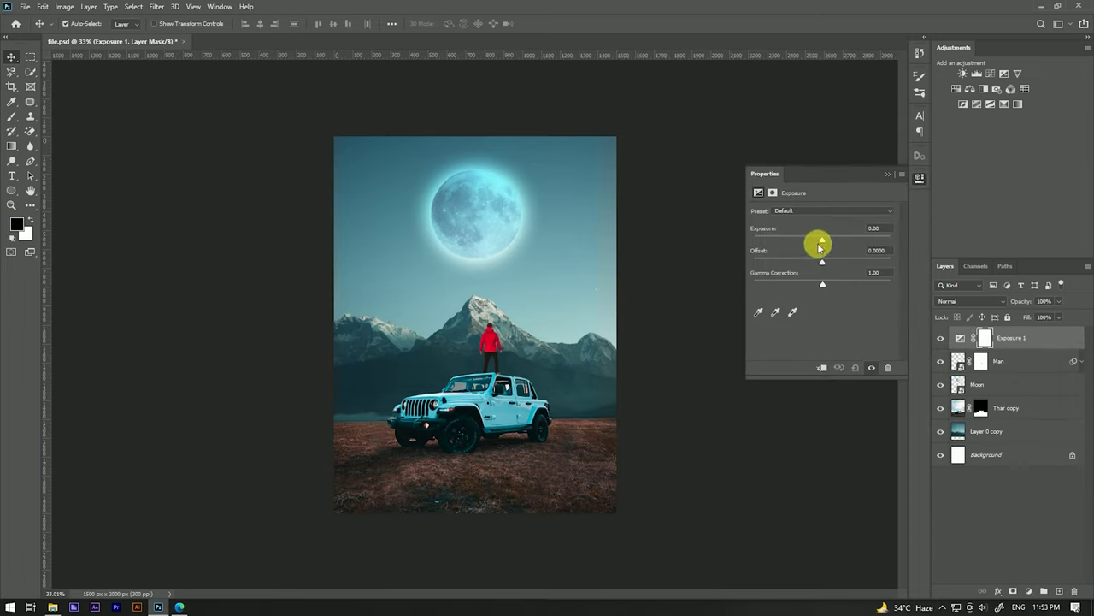
{"action": "left_click_drag", "start_coordinate": [821, 242], "coordinate": [825, 265]}
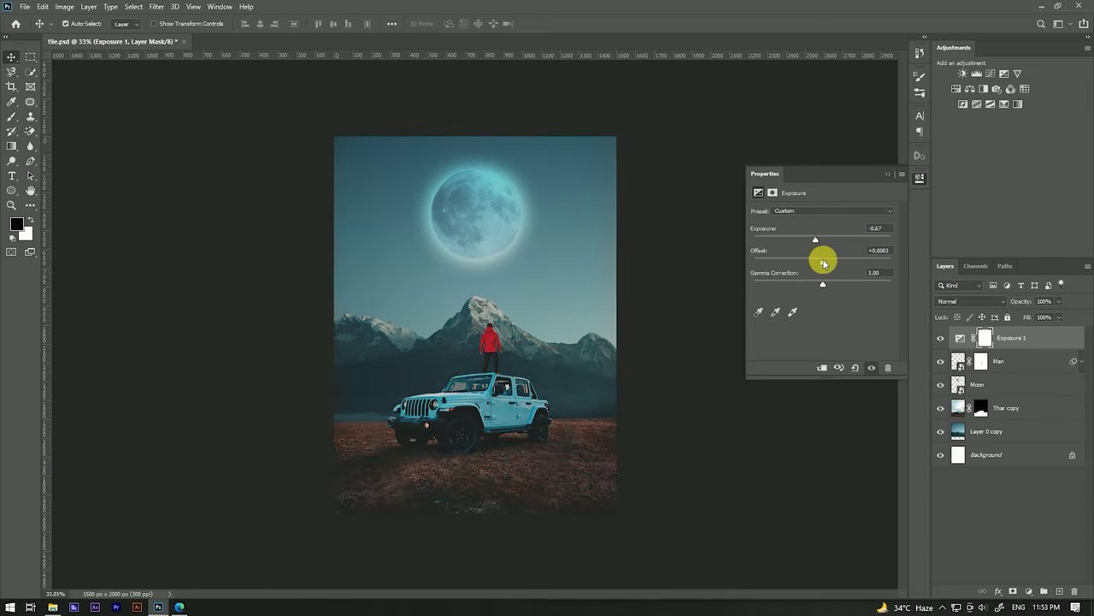
{"action": "left_click_drag", "start_coordinate": [824, 264], "coordinate": [823, 264]}
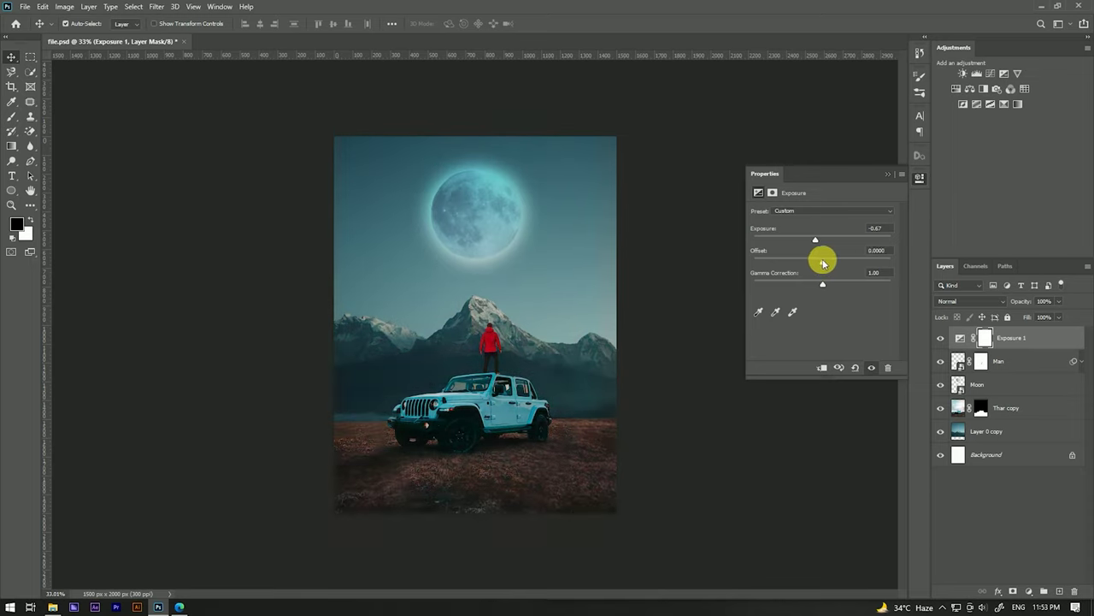
- Compare the Minus 1.0, Minus 2.0 and Plus 1.0 presets, then settle on Default with about +0.06 exposure
{"action": "left_click", "coordinate": [810, 212]}
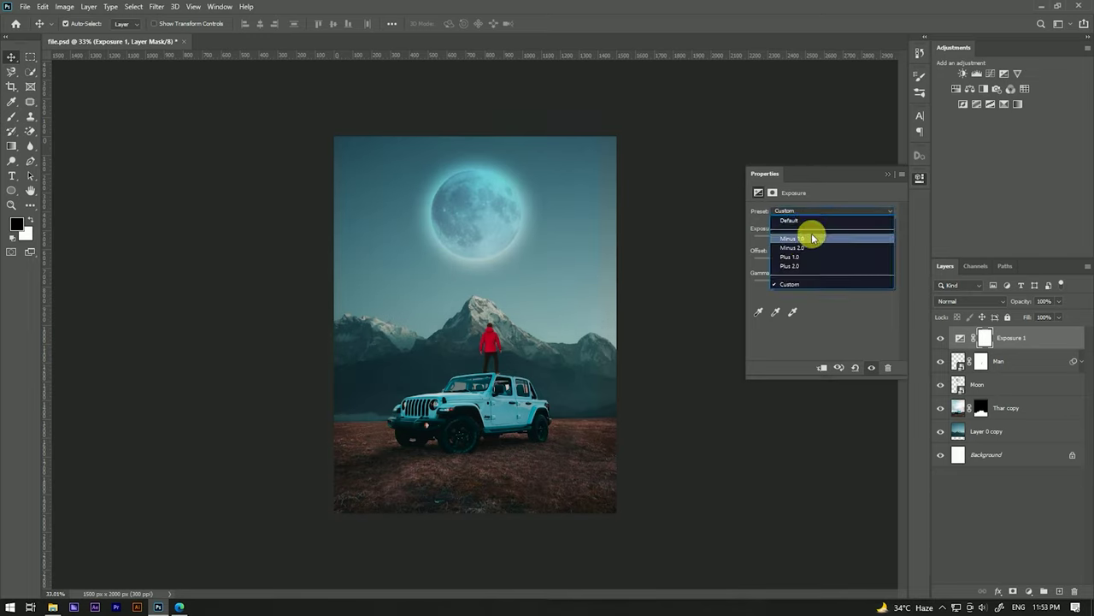
{"action": "left_click", "coordinate": [807, 239]}
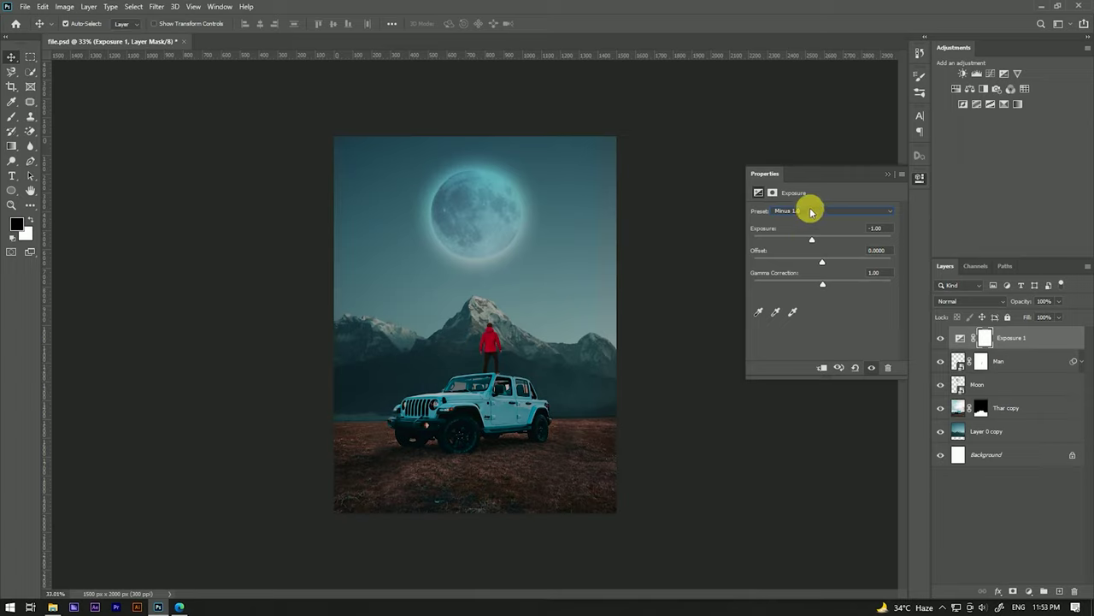
{"action": "left_click", "coordinate": [807, 211]}
{"action": "left_click", "coordinate": [806, 247]}
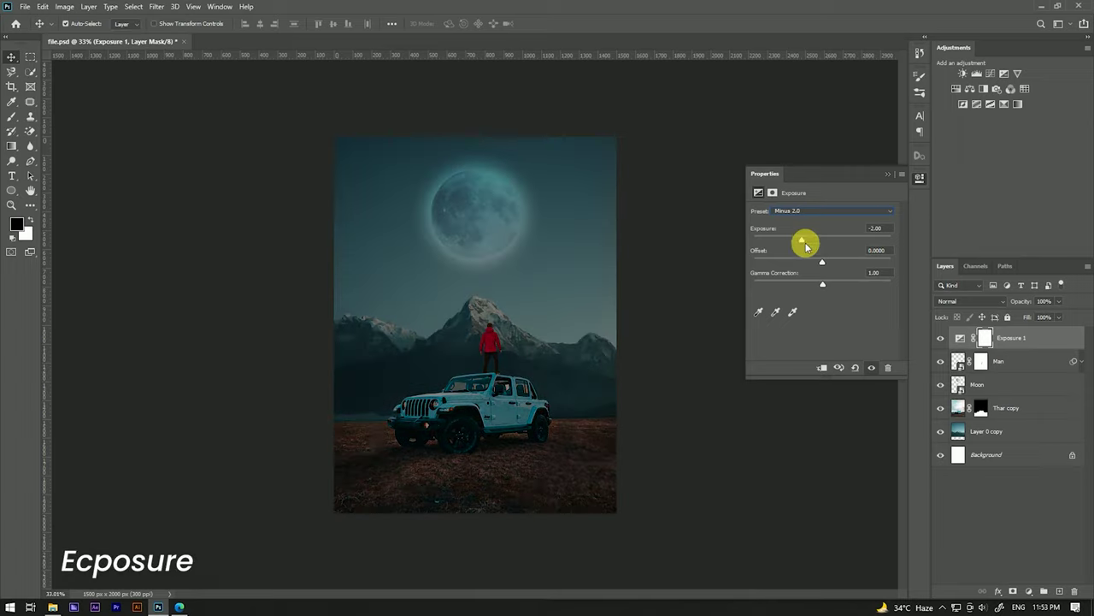
{"action": "left_click", "coordinate": [807, 211]}
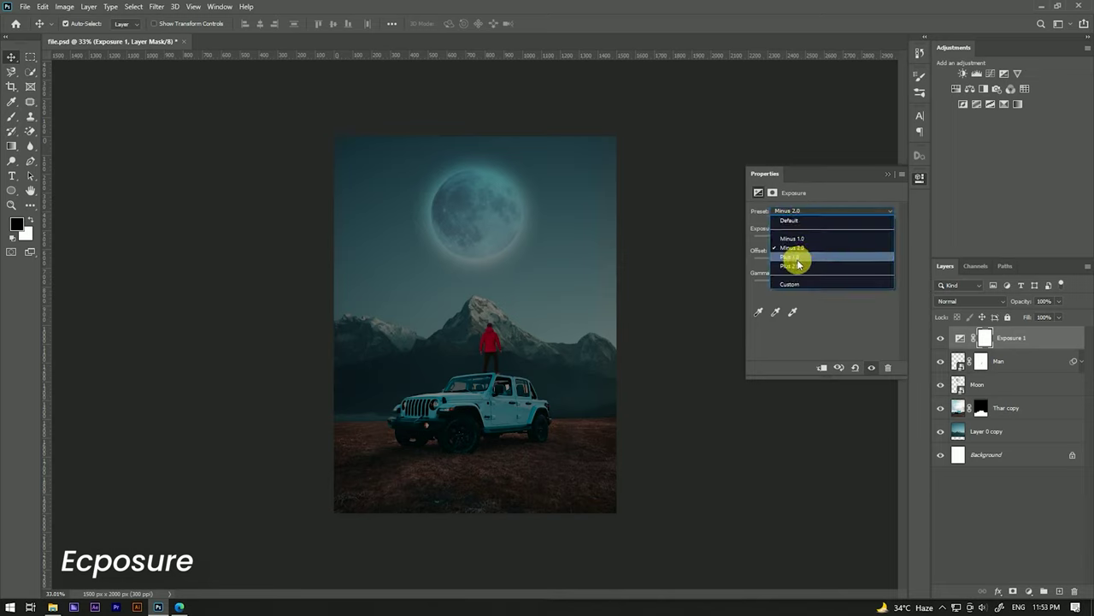
{"action": "left_click", "coordinate": [798, 258]}
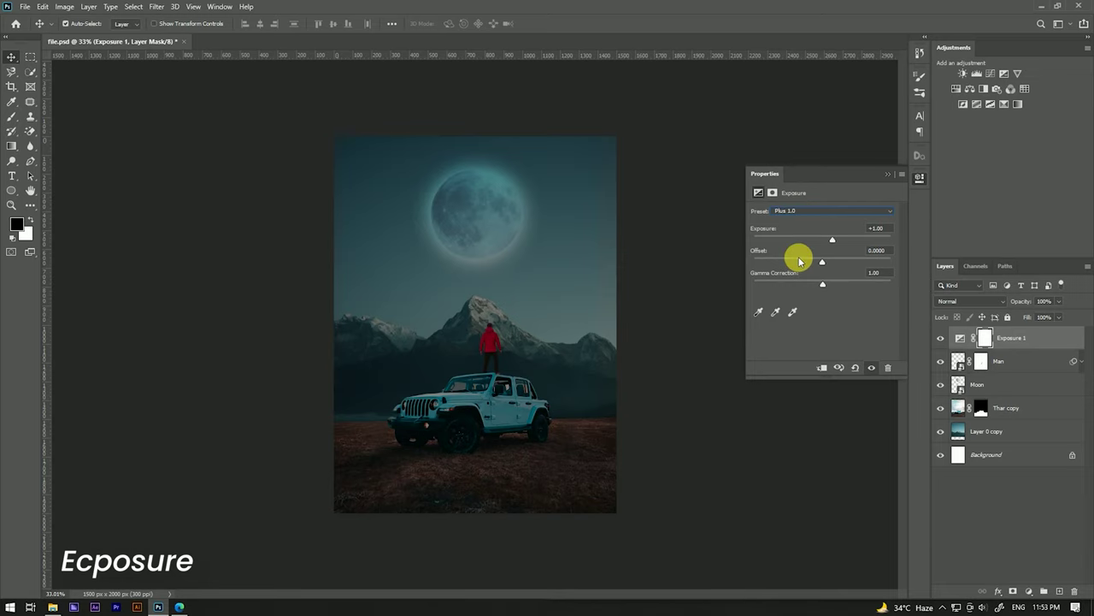
{"action": "left_click", "coordinate": [804, 211]}
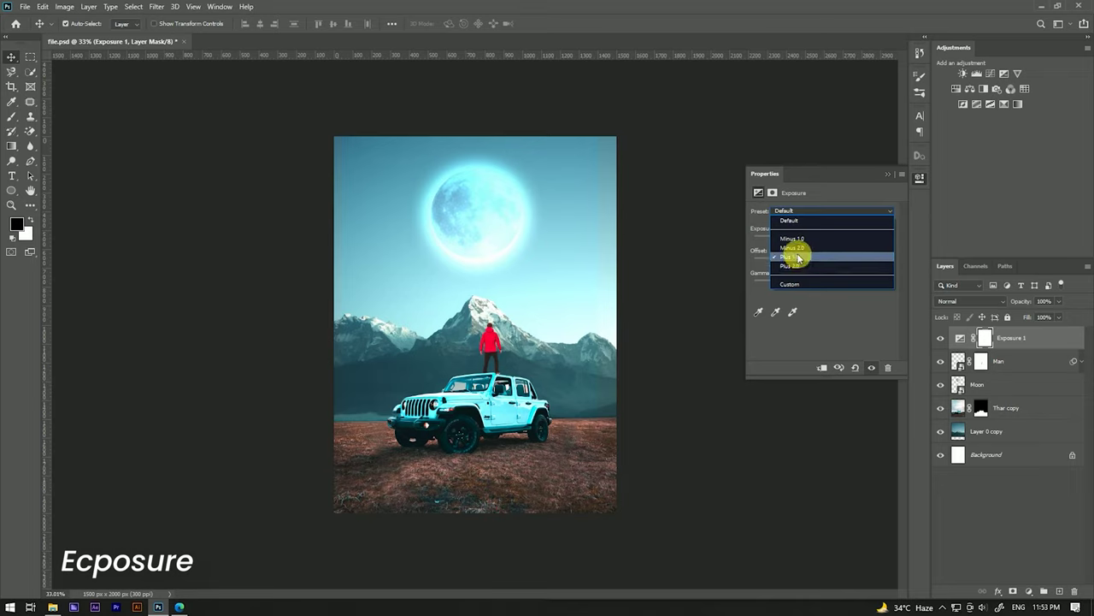
{"action": "left_click", "coordinate": [796, 216]}
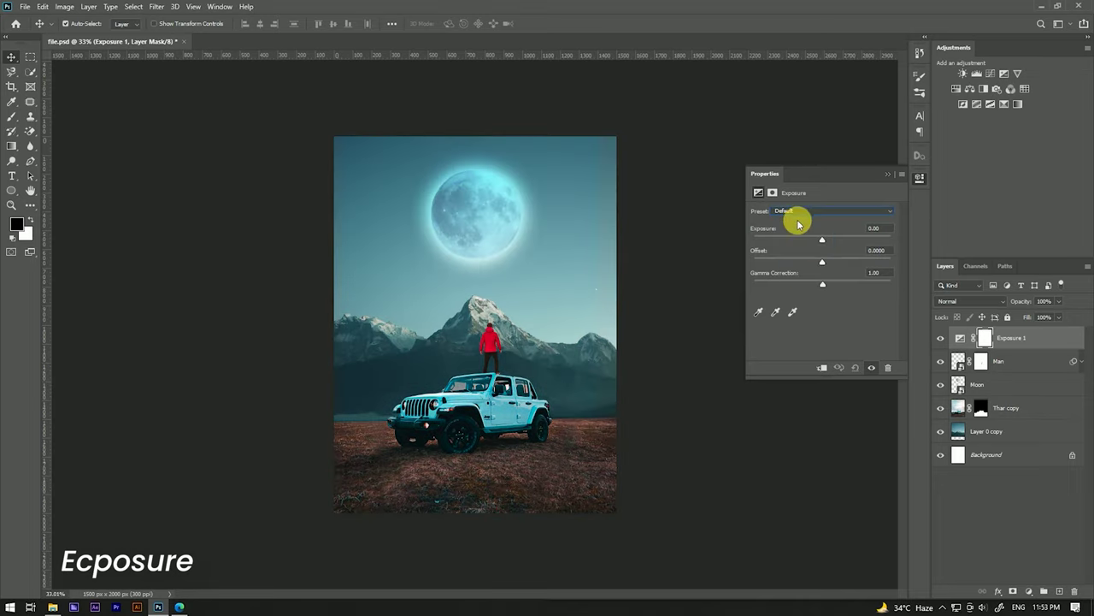
{"action": "left_click", "coordinate": [807, 236]}
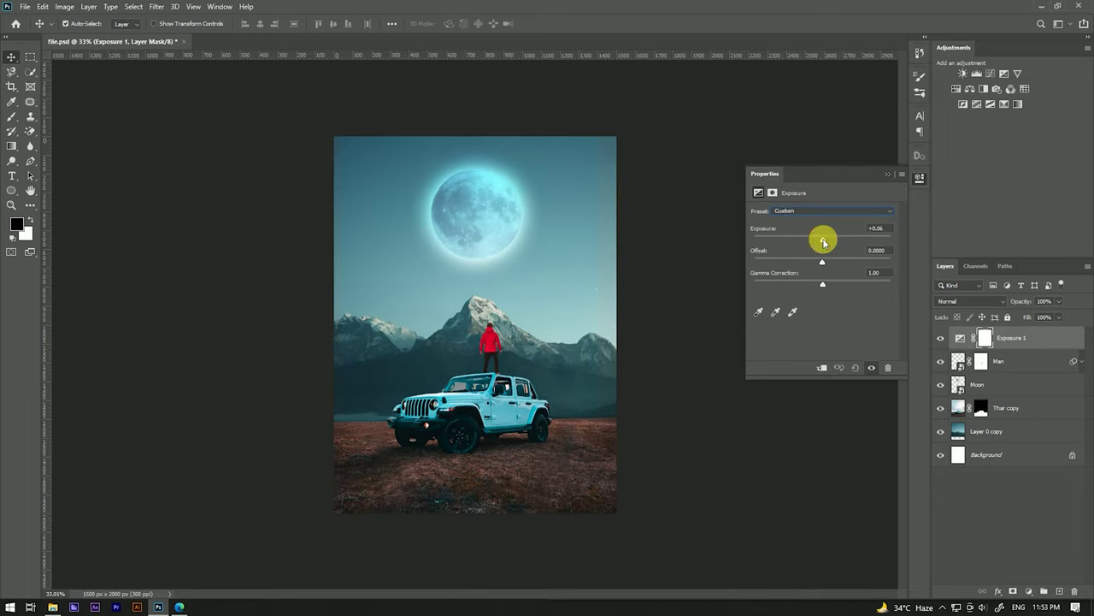
{"action": "left_click_drag", "start_coordinate": [822, 242], "coordinate": [823, 264]}
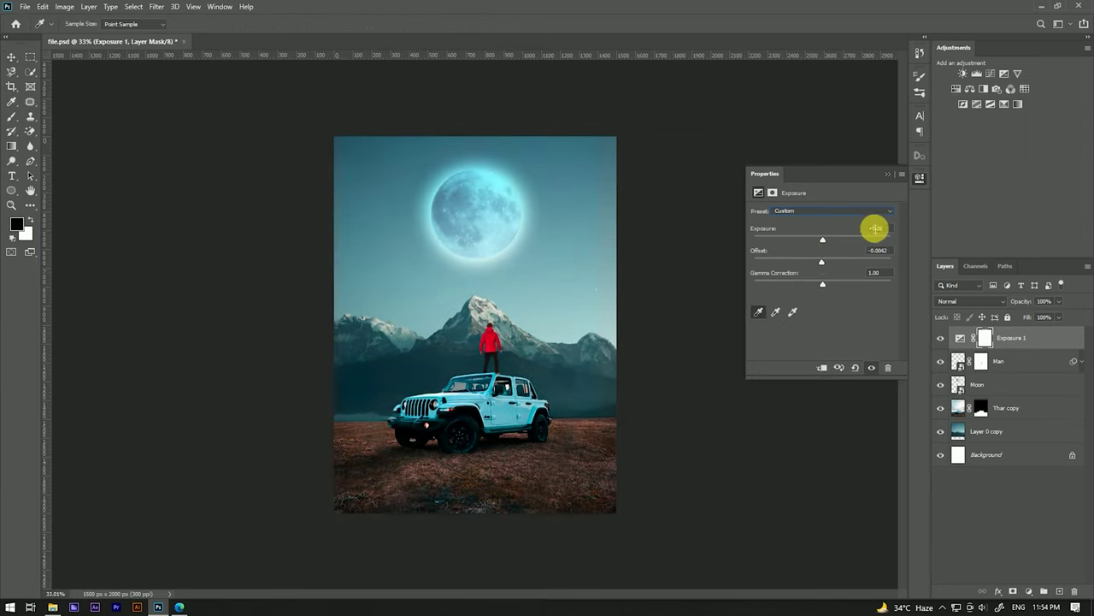
{"action": "left_click", "coordinate": [889, 175]}
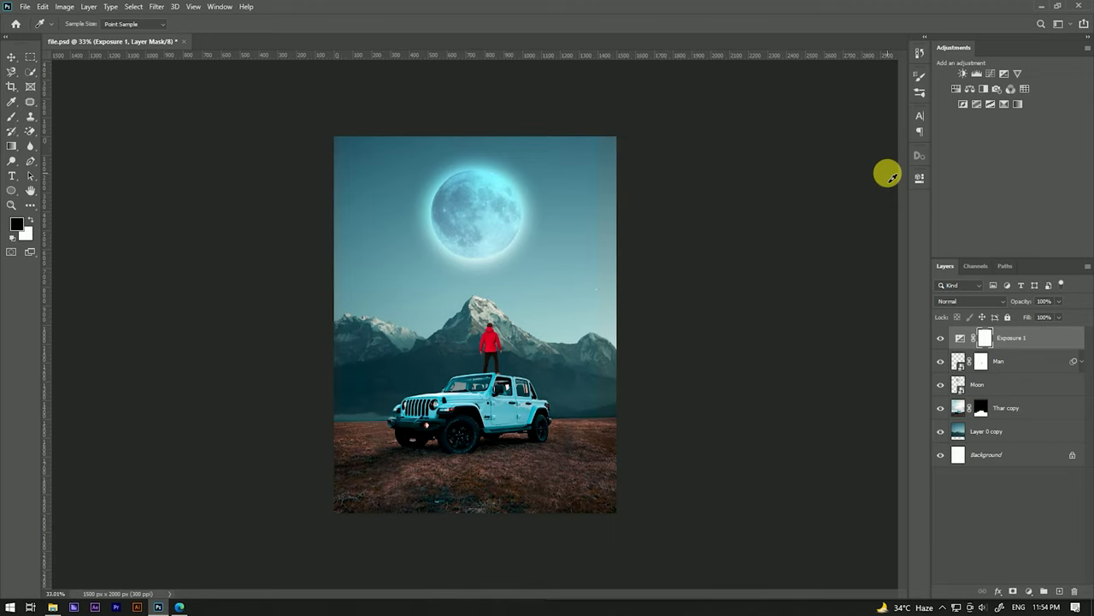
- Add a Brightness/Contrast layer above Exposure with Brightness -30 and Contrast 27
{"action": "key", "text": "v"}
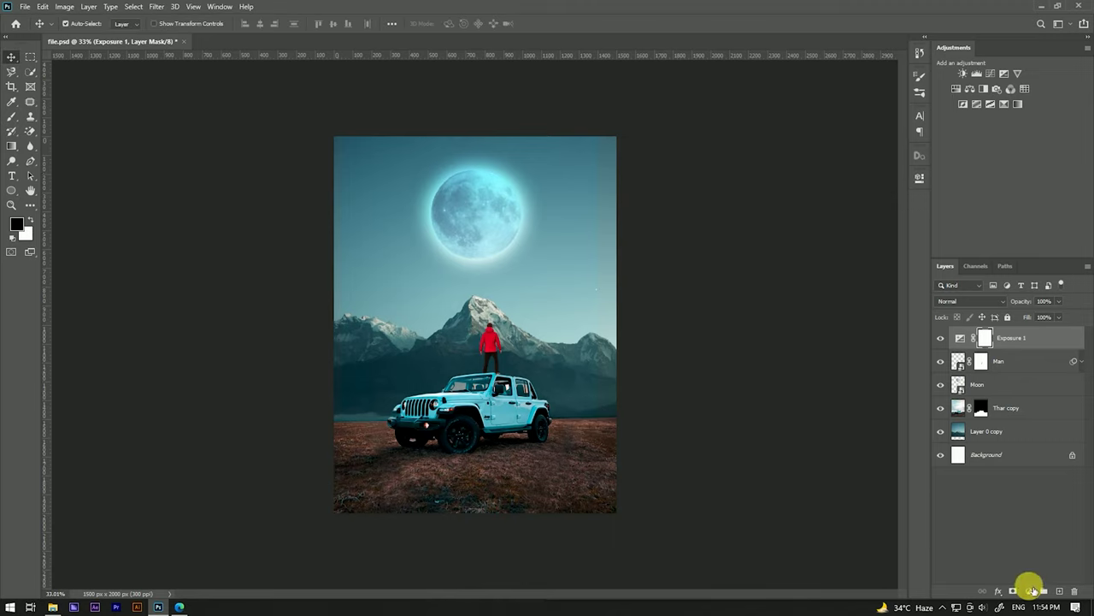
{"action": "left_click", "coordinate": [1029, 591]}
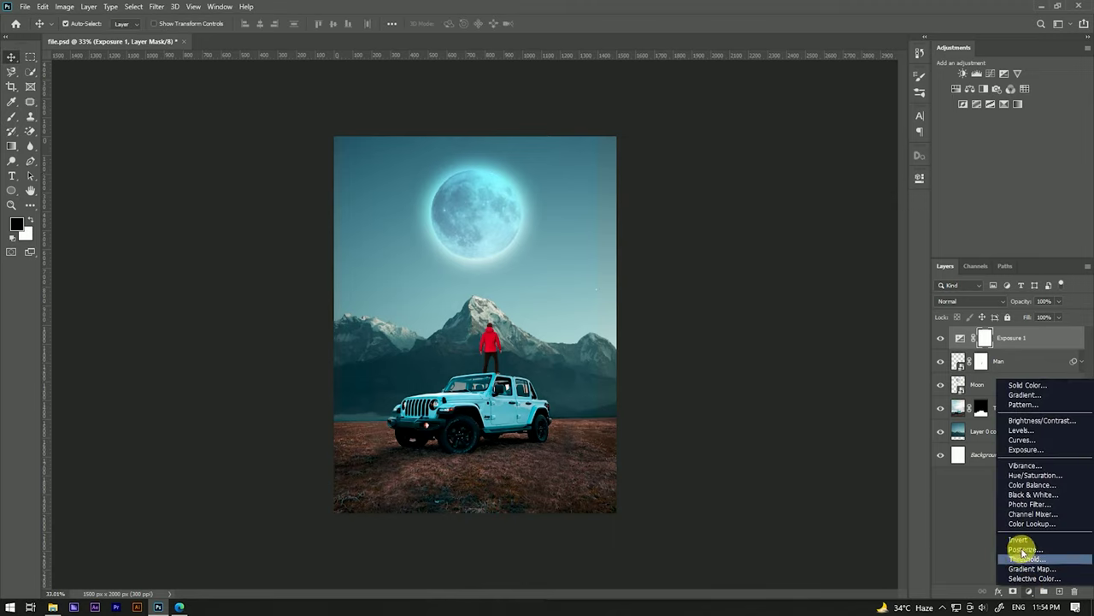
{"action": "left_click", "coordinate": [1021, 420]}
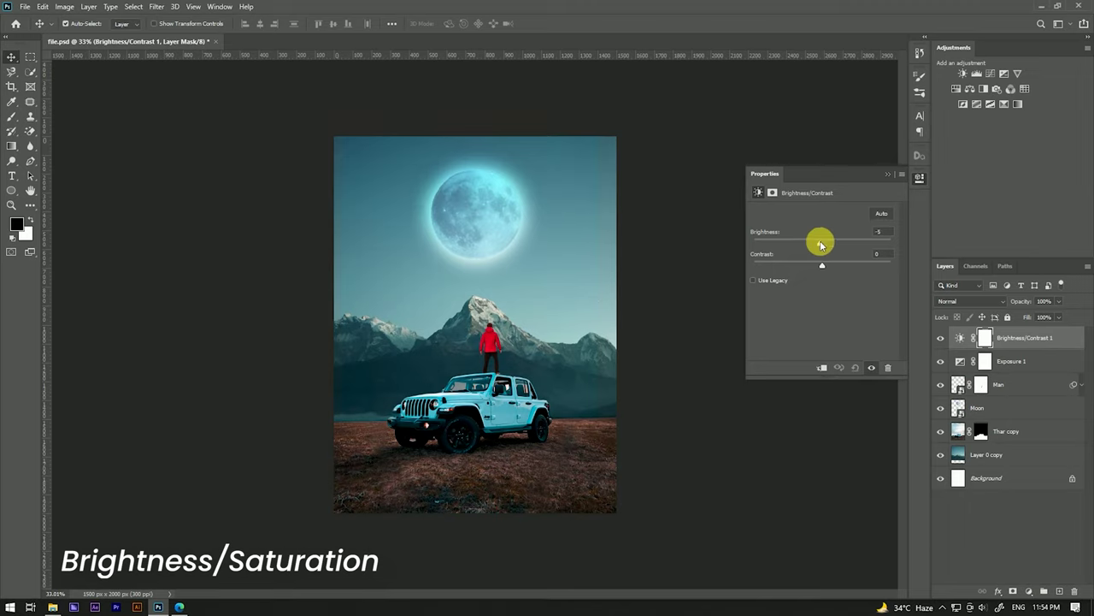
{"action": "left_click_drag", "start_coordinate": [814, 246], "coordinate": [817, 245]}
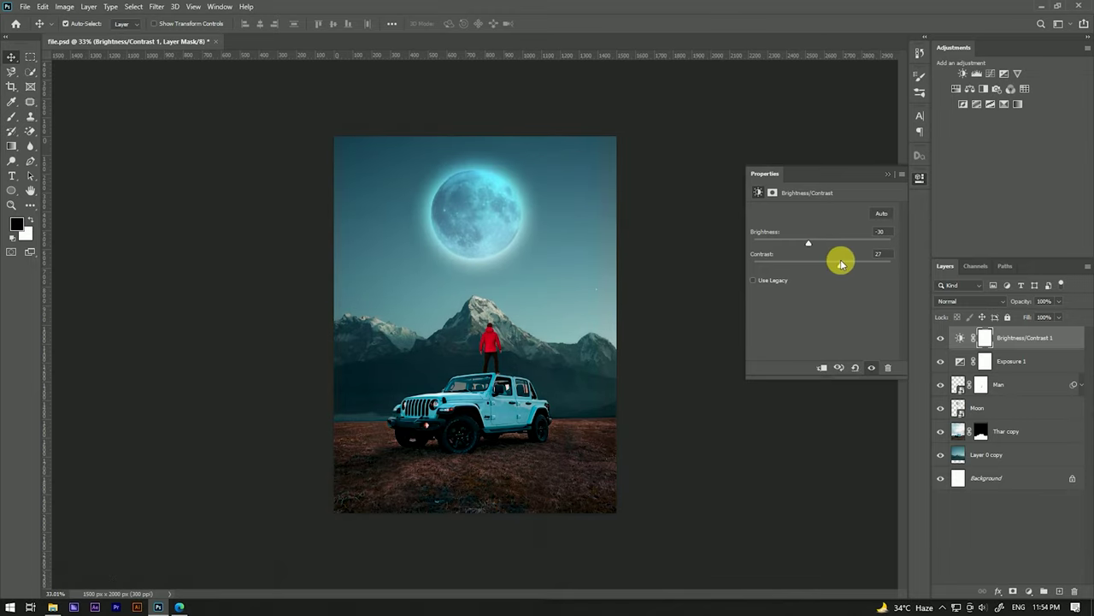
{"action": "scroll", "coordinate": [515, 269], "scroll_direction": "down", "scroll_amount": 1}
{"action": "scroll", "coordinate": [515, 270], "scroll_direction": "up", "scroll_amount": 2}
{"action": "scroll", "coordinate": [517, 271], "scroll_direction": "down", "scroll_amount": 2}
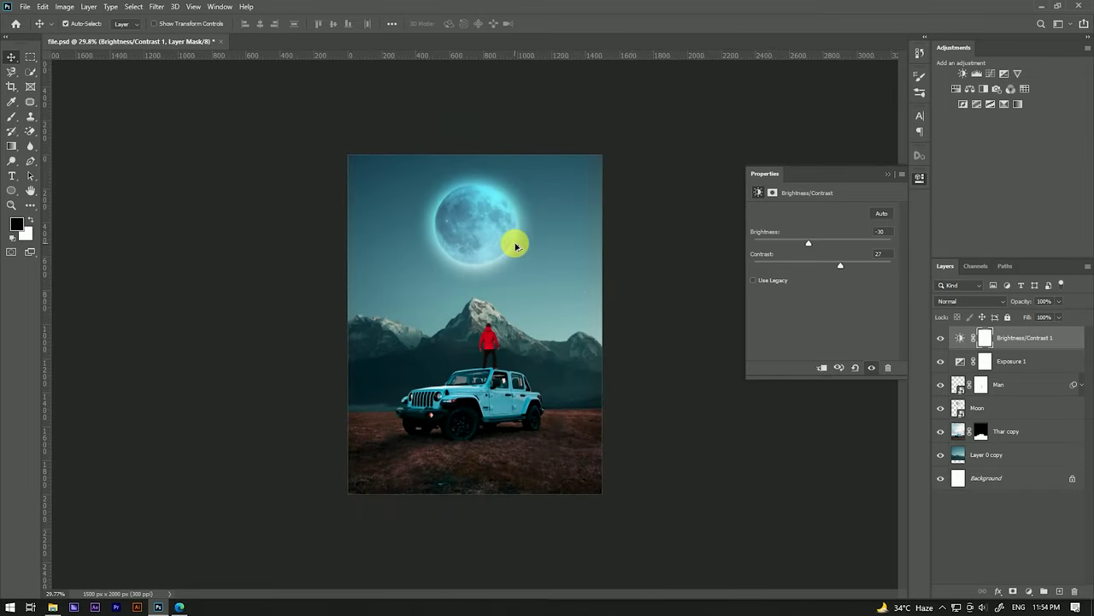
- Add a Hue/Saturation adjustment layer with Hue -1 and Saturation -2
{"action": "left_click", "coordinate": [1032, 593]}
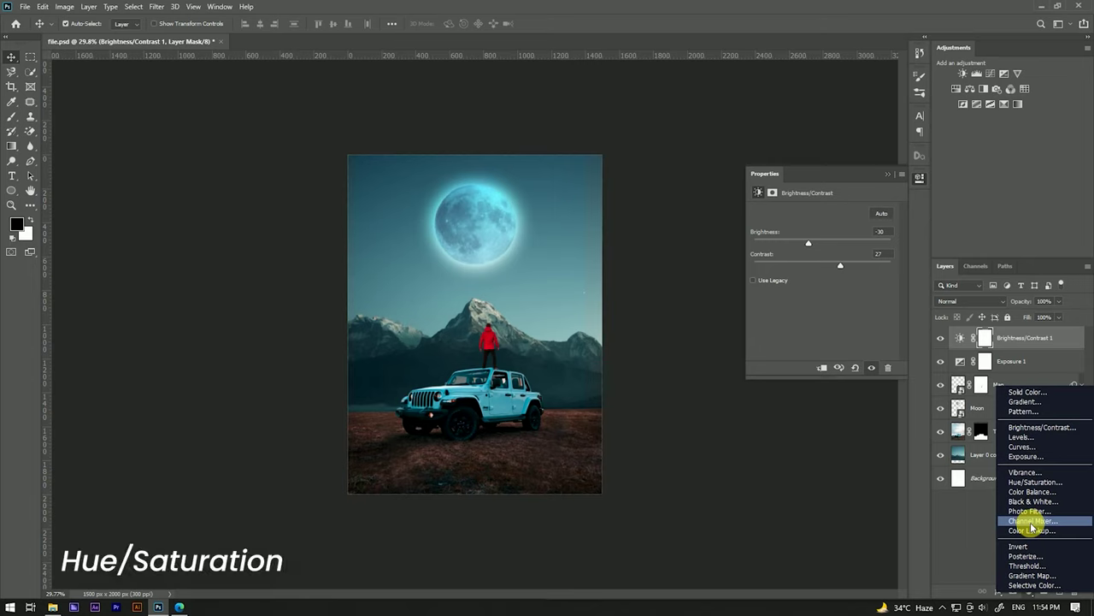
{"action": "left_click", "coordinate": [1030, 483]}
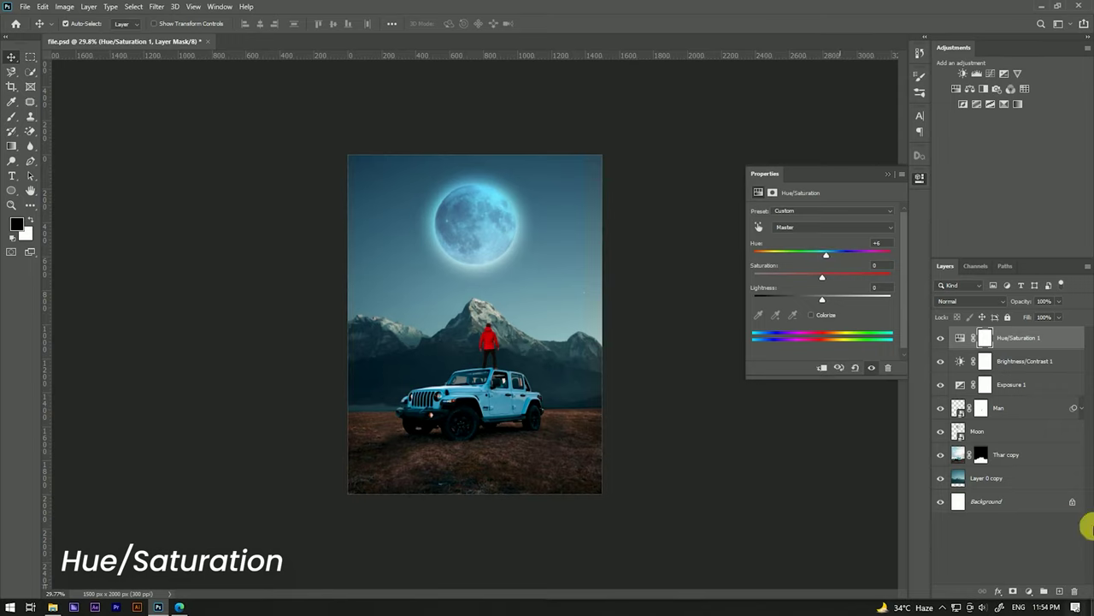
{"action": "left_click_drag", "start_coordinate": [827, 280], "coordinate": [821, 280]}
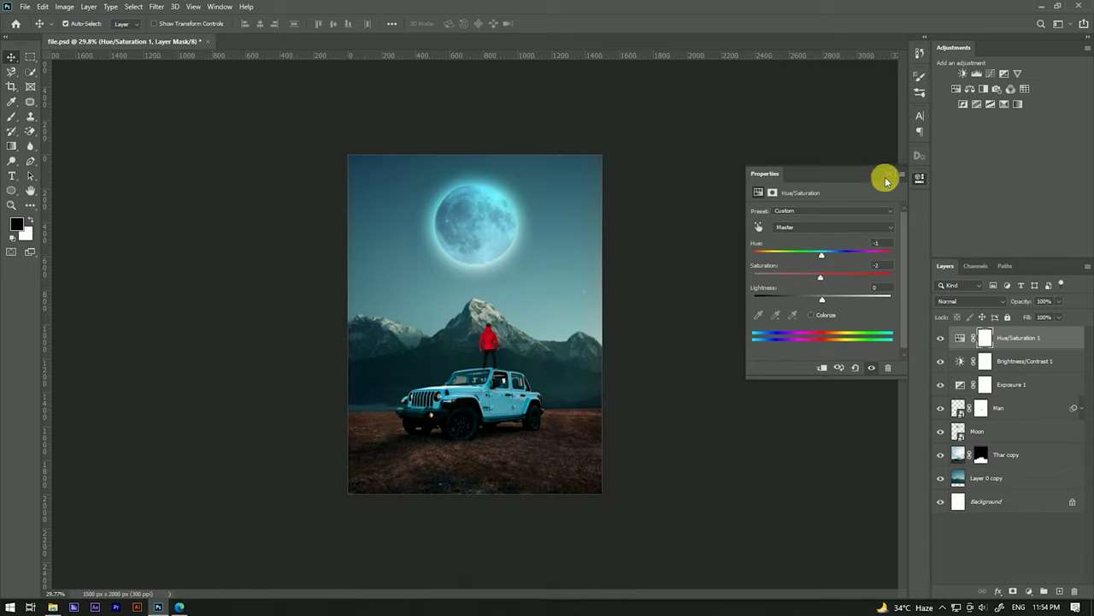
{"action": "left_click", "coordinate": [887, 174]}
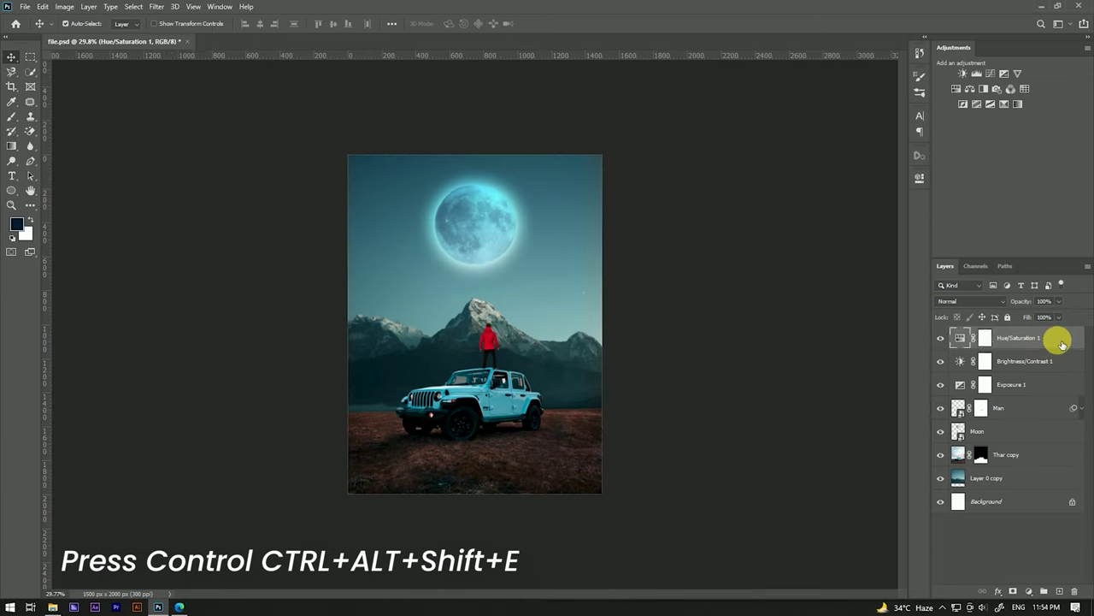
- Stamp all visible layers into a new Layer 1 and convert it to a smart object
{"action": "key", "text": "ctrl+alt+shift+e"}
{"action": "right_click", "coordinate": [1026, 337]}
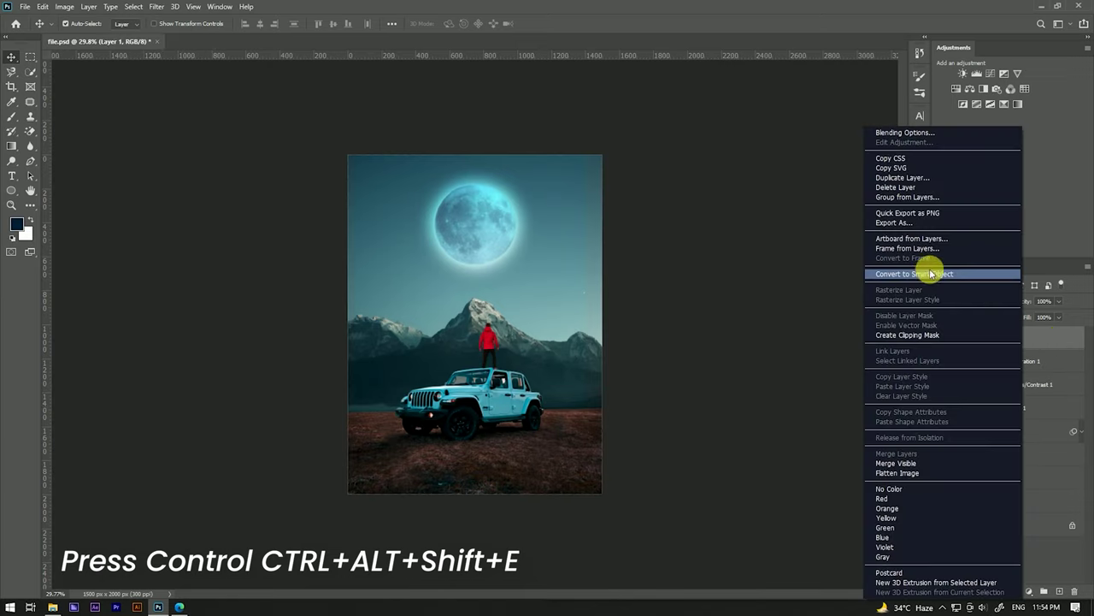
{"action": "left_click", "coordinate": [948, 275]}
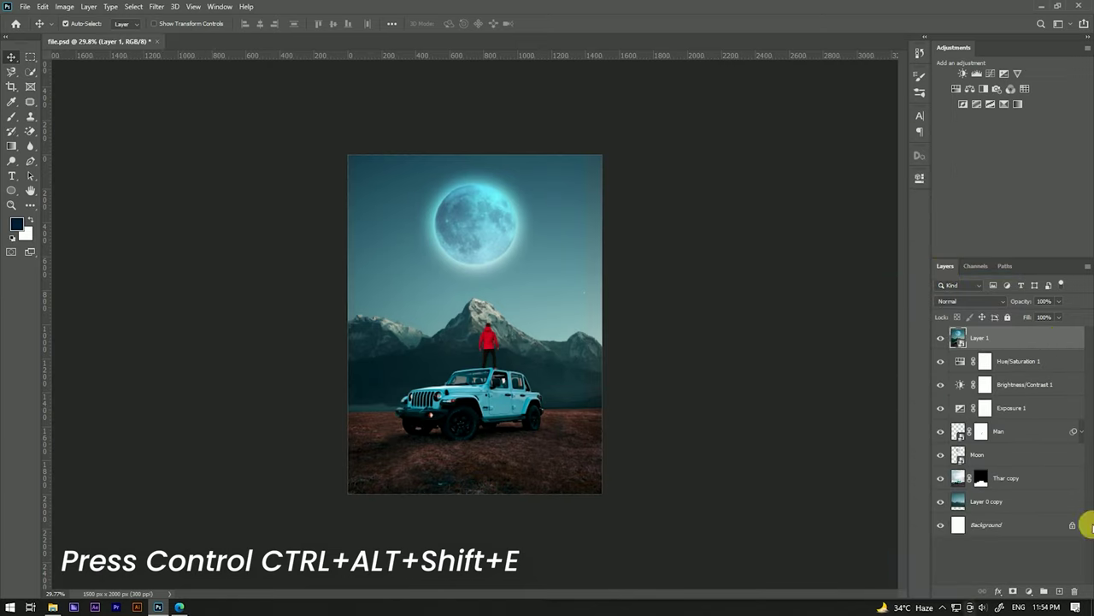
{"action": "left_click", "coordinate": [157, 7]}
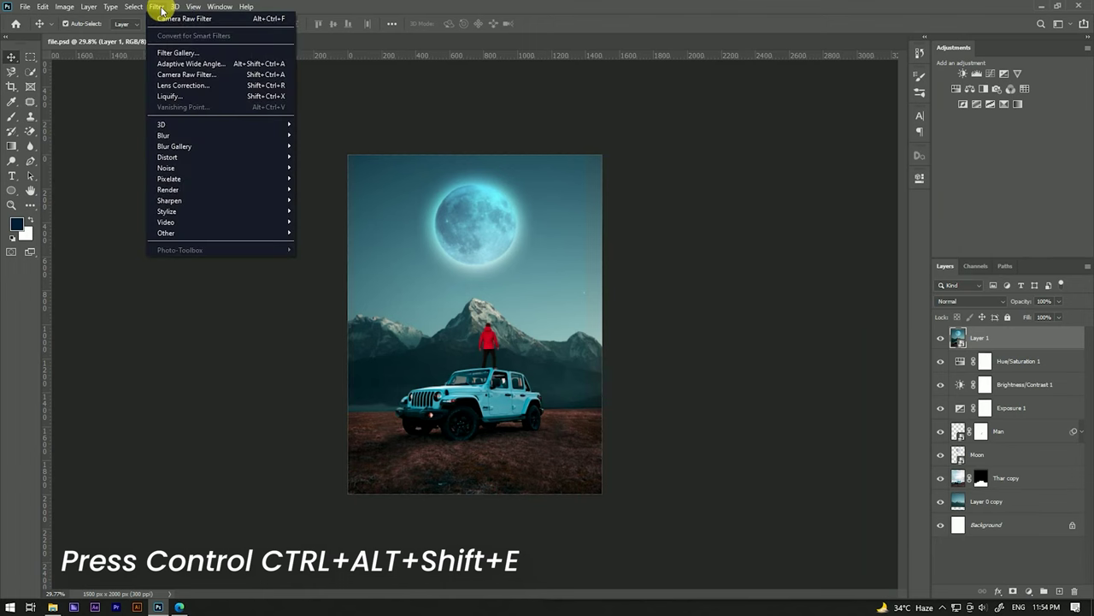
{"action": "left_click", "coordinate": [188, 75]}
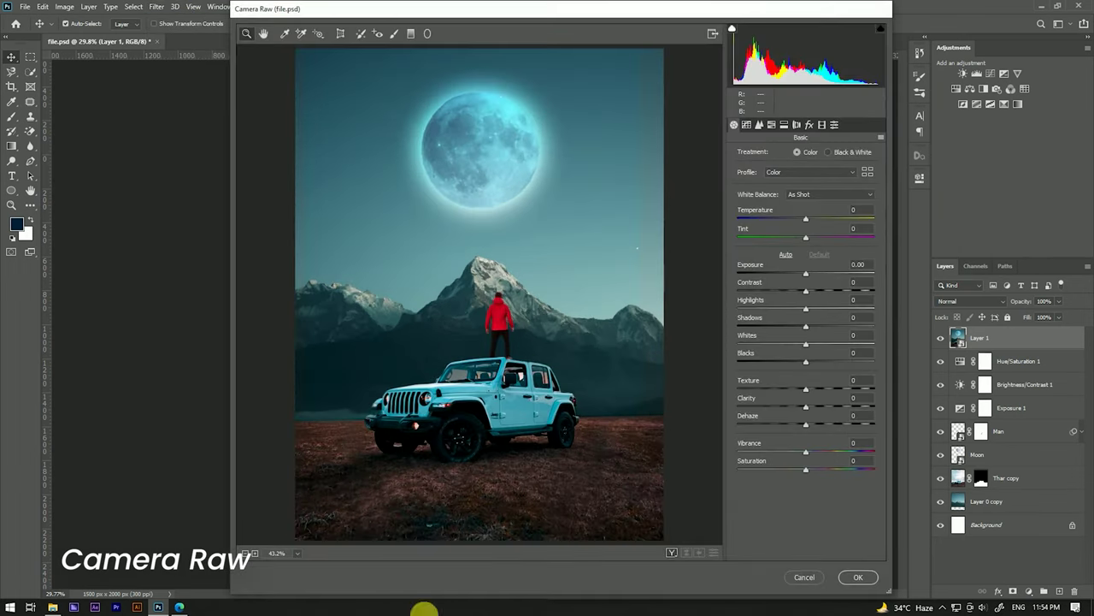
- In Camera Raw, cool the temperature, add a -25 vignette and shift the Blue Primary hue
{"action": "left_click_drag", "start_coordinate": [806, 221], "coordinate": [803, 222]}
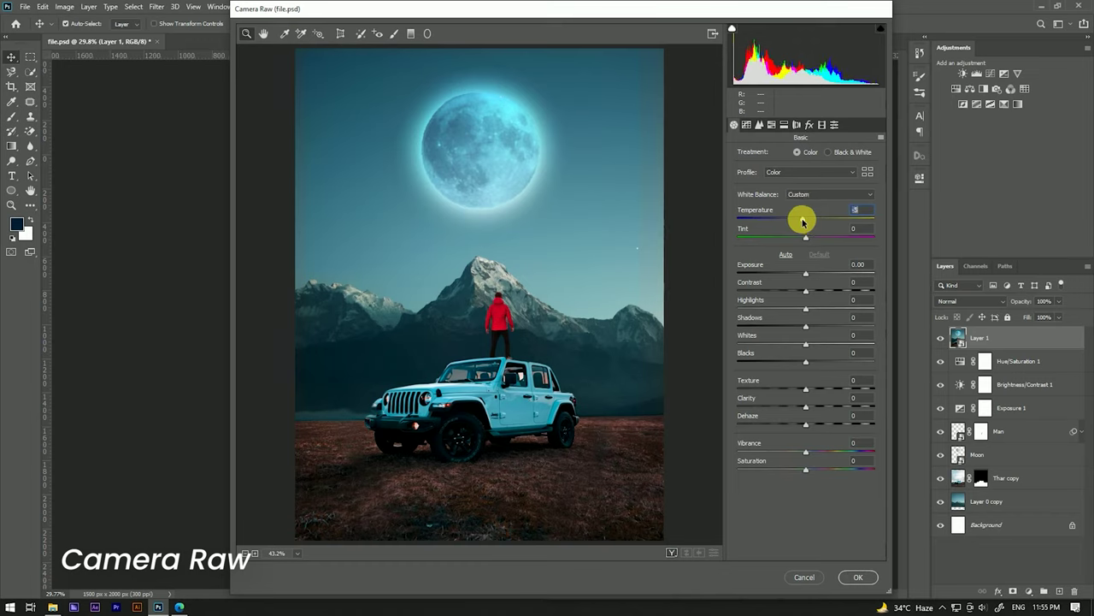
{"action": "left_click", "coordinate": [810, 125]}
{"action": "left_click_drag", "start_coordinate": [808, 265], "coordinate": [794, 264]}
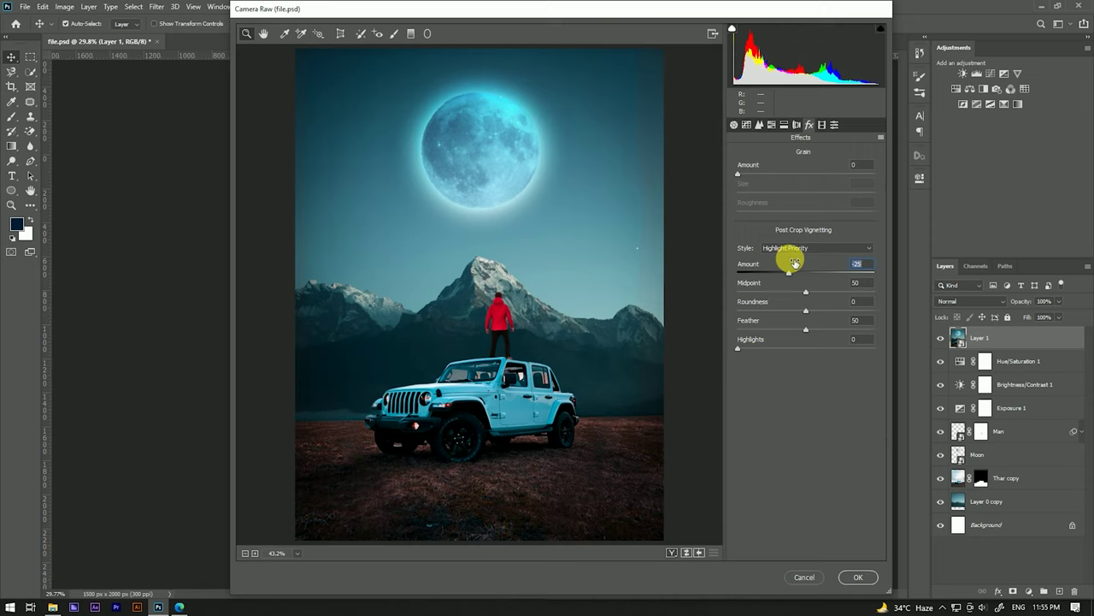
{"action": "left_click", "coordinate": [833, 125]}
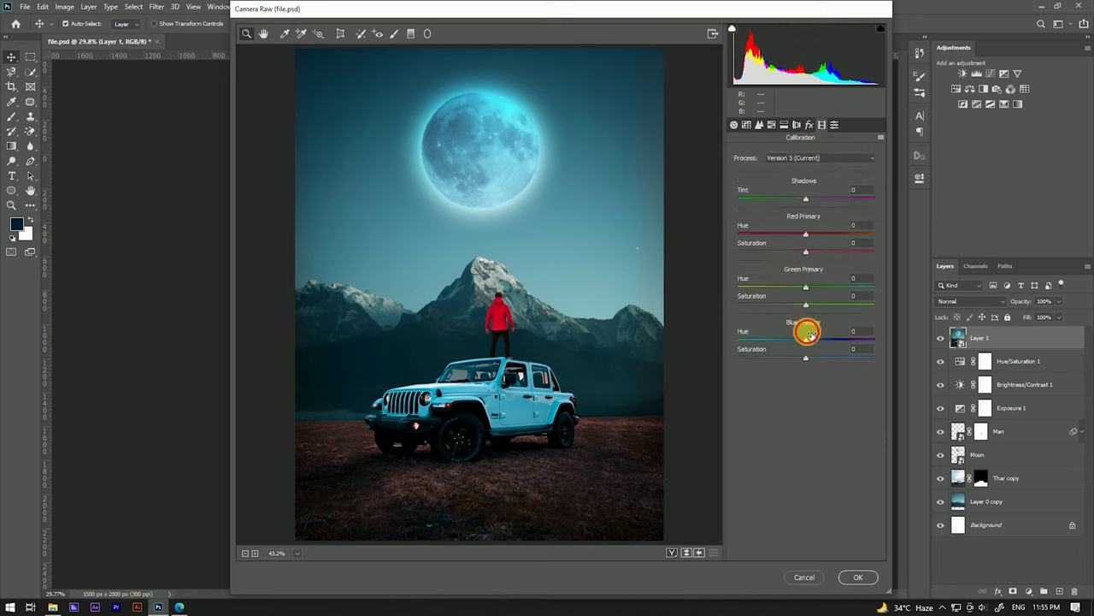
{"action": "left_click_drag", "start_coordinate": [808, 334], "coordinate": [799, 333]}
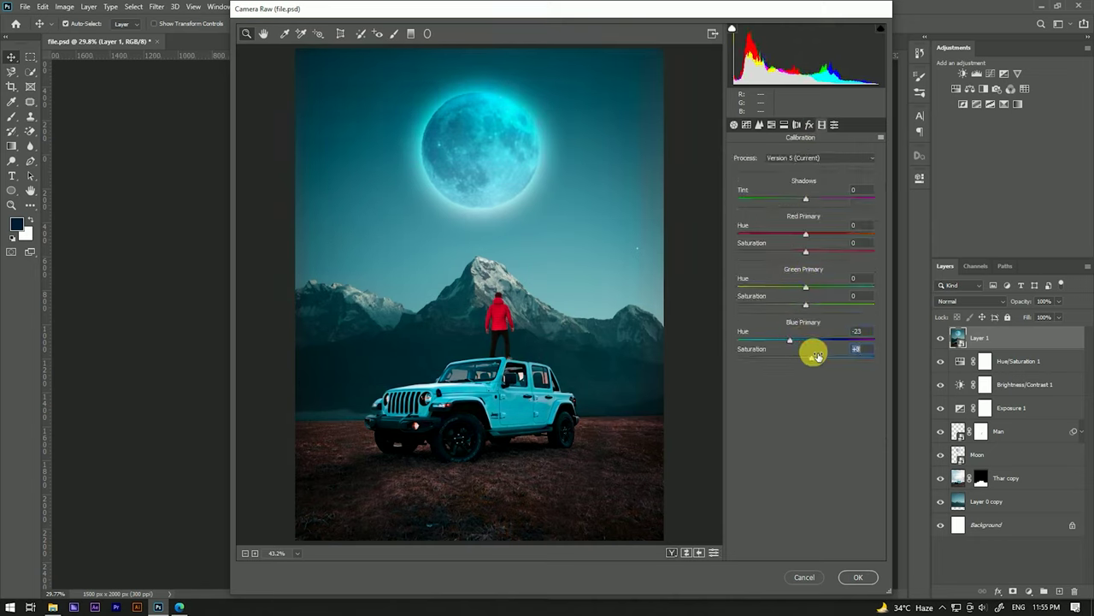
{"action": "left_click", "coordinate": [858, 576]}
{"action": "scroll", "coordinate": [531, 273], "scroll_direction": "down", "scroll_amount": 5}
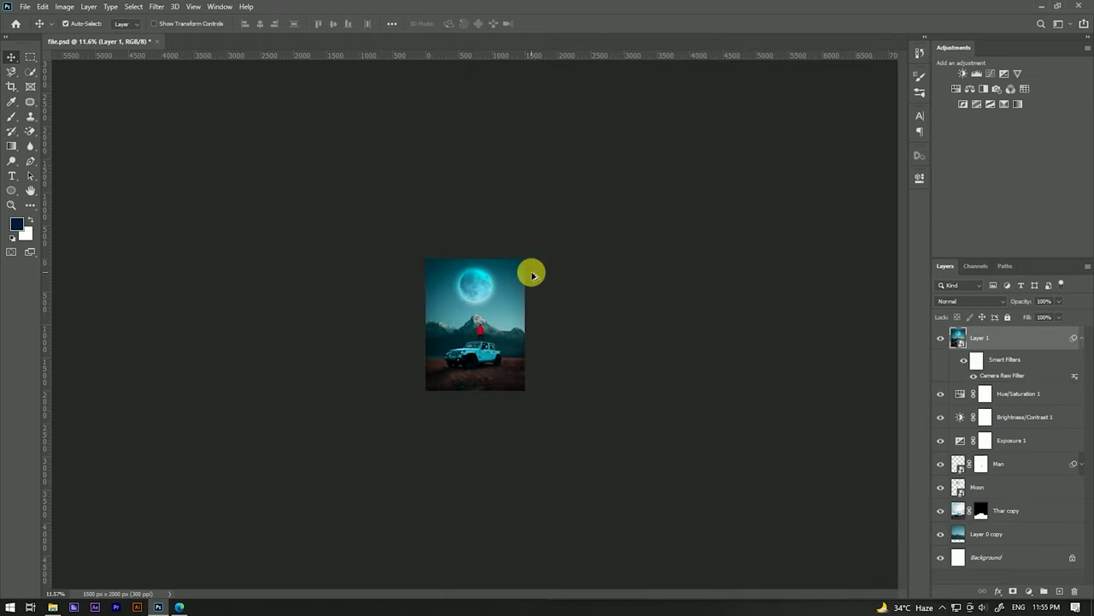
{"action": "scroll", "coordinate": [555, 259], "scroll_direction": "up", "scroll_amount": 2}
{"action": "scroll", "coordinate": [513, 244], "scroll_direction": "up", "scroll_amount": 3}
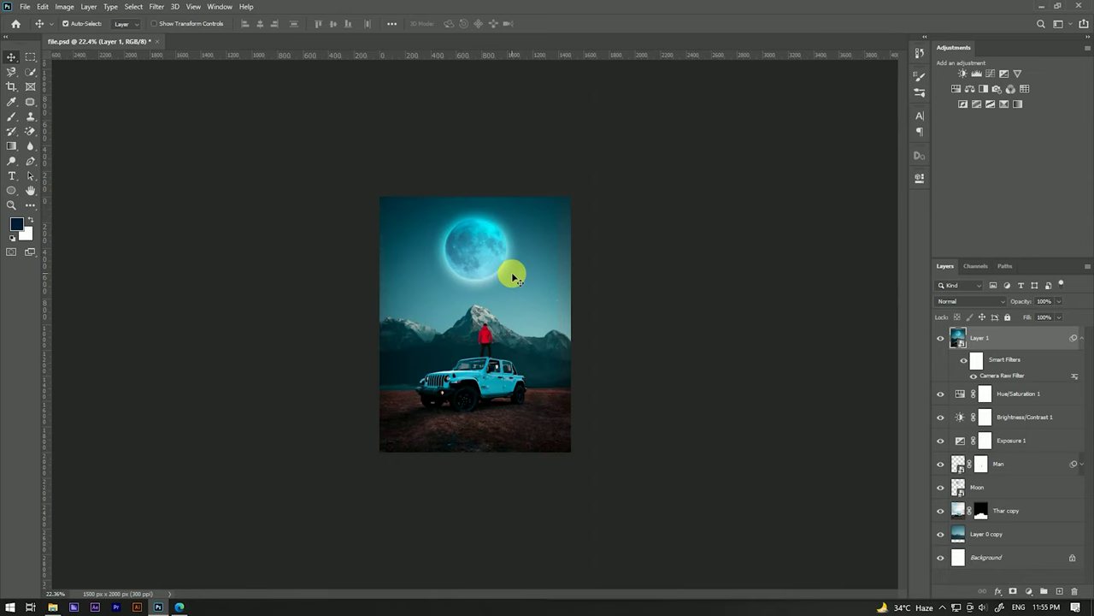
{"action": "scroll", "coordinate": [513, 275], "scroll_direction": "up", "scroll_amount": 3}
{"action": "scroll", "coordinate": [504, 244], "scroll_direction": "up", "scroll_amount": 1}
{"action": "scroll", "coordinate": [504, 242], "scroll_direction": "down", "scroll_amount": 2}
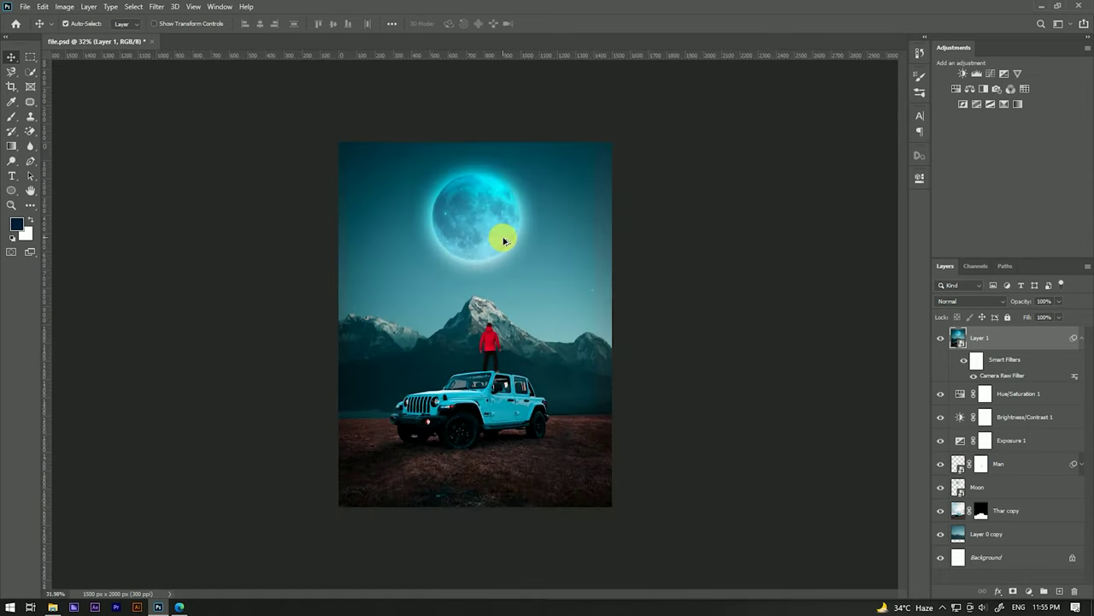
{"action": "scroll", "coordinate": [508, 200], "scroll_direction": "down", "scroll_amount": 2}
{"action": "scroll", "coordinate": [508, 198], "scroll_direction": "down", "scroll_amount": 1}
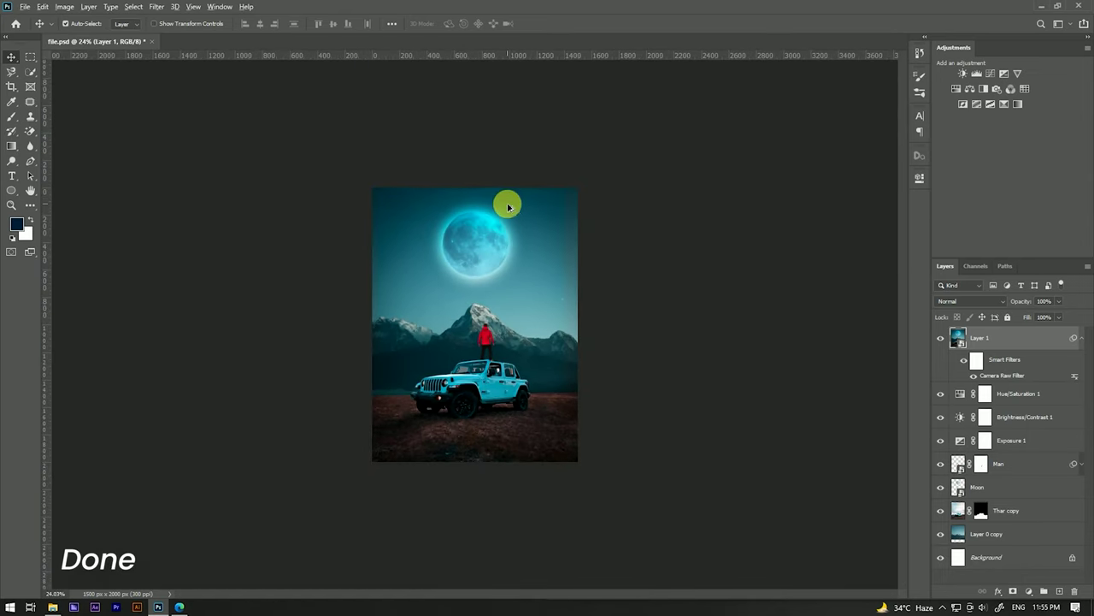
{"action": "scroll", "coordinate": [508, 207], "scroll_direction": "up", "scroll_amount": 5}
{"action": "scroll", "coordinate": [508, 207], "scroll_direction": "down", "scroll_amount": 3}
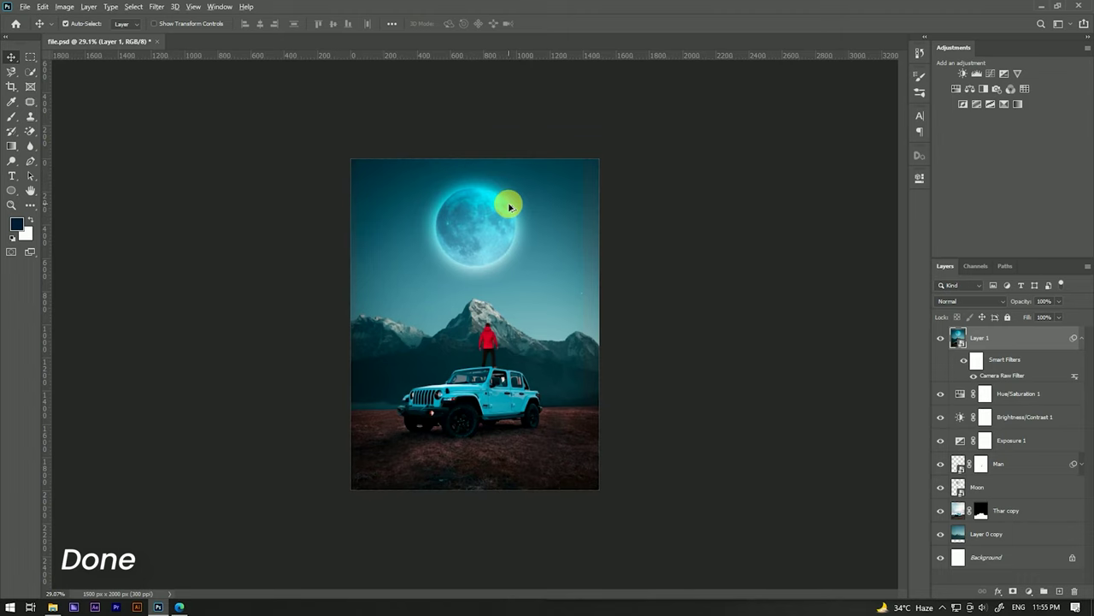
{"action": "scroll", "coordinate": [509, 207], "scroll_direction": "up", "scroll_amount": 2}
{"action": "scroll", "coordinate": [508, 188], "scroll_direction": "down", "scroll_amount": 1}
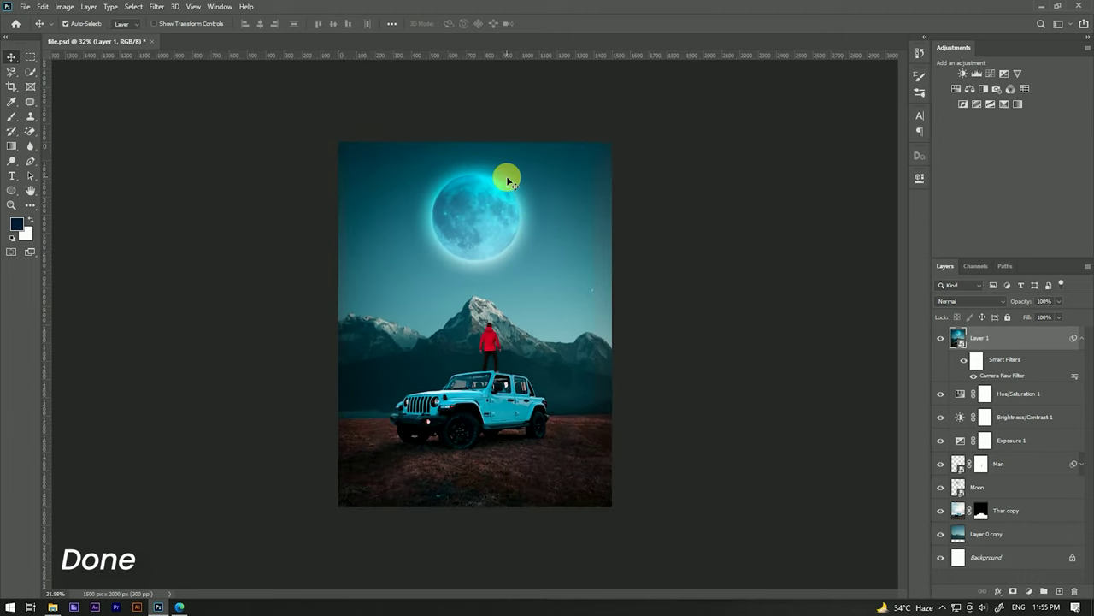